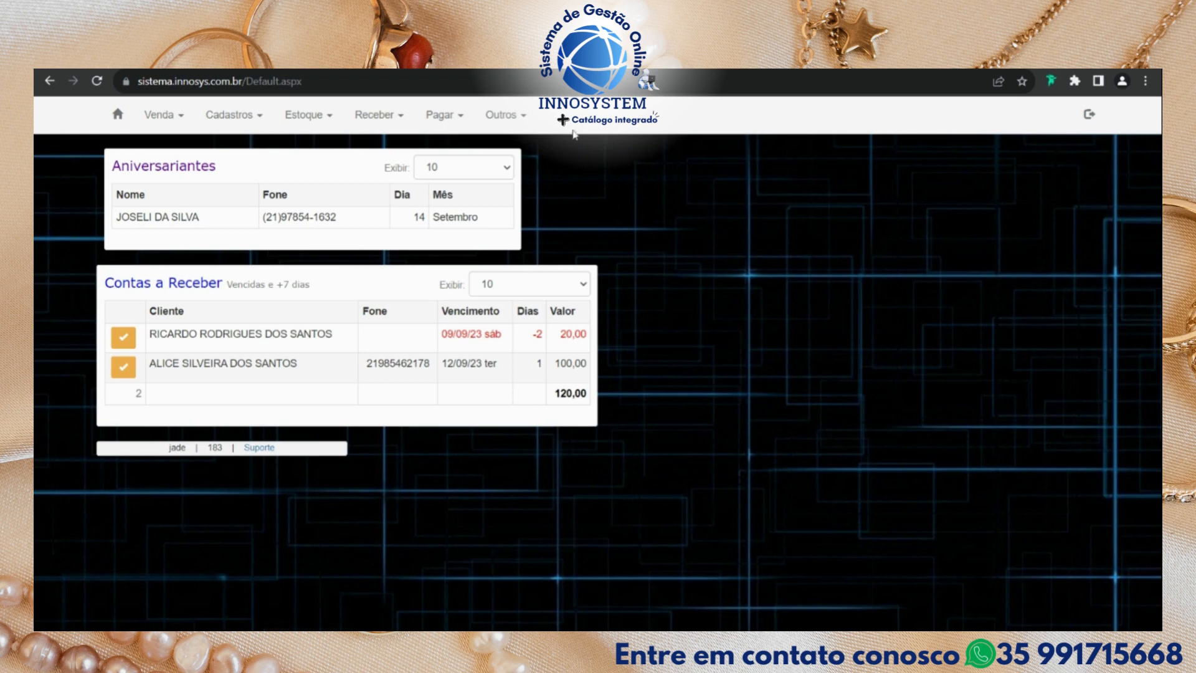
Open the system's Parâmetros and look through the Venda settings down to the receipt logo.
click(520, 117)
click(554, 216)
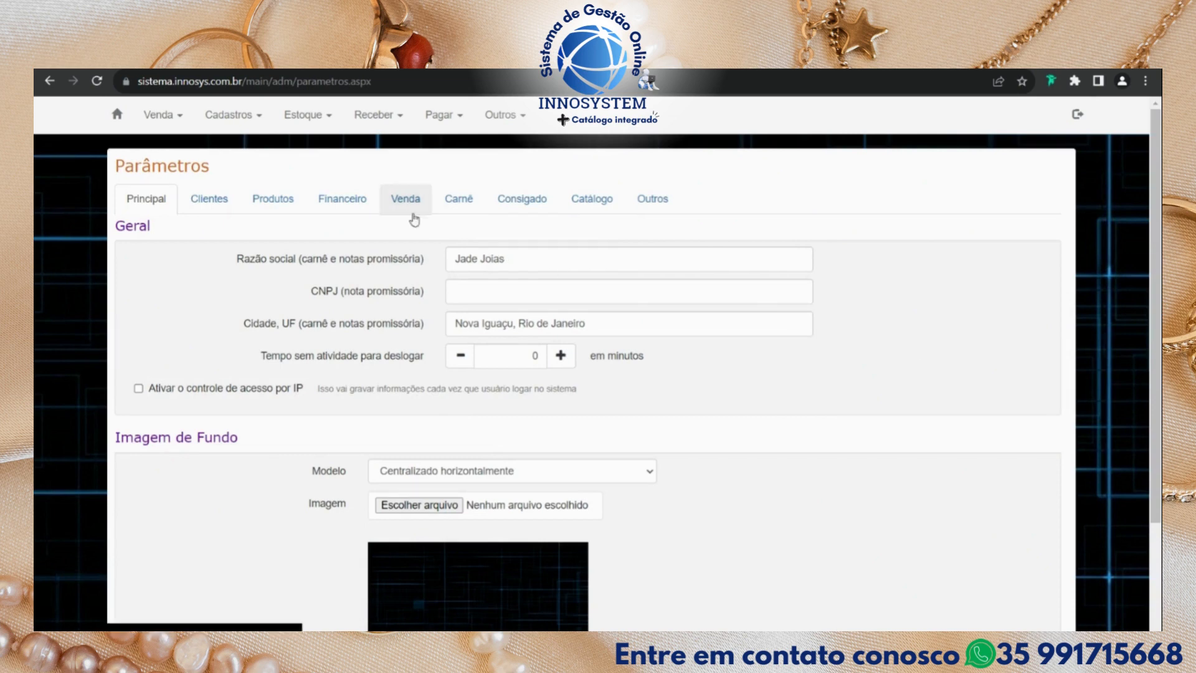
click(406, 198)
scroll(747, 451, down, 13)
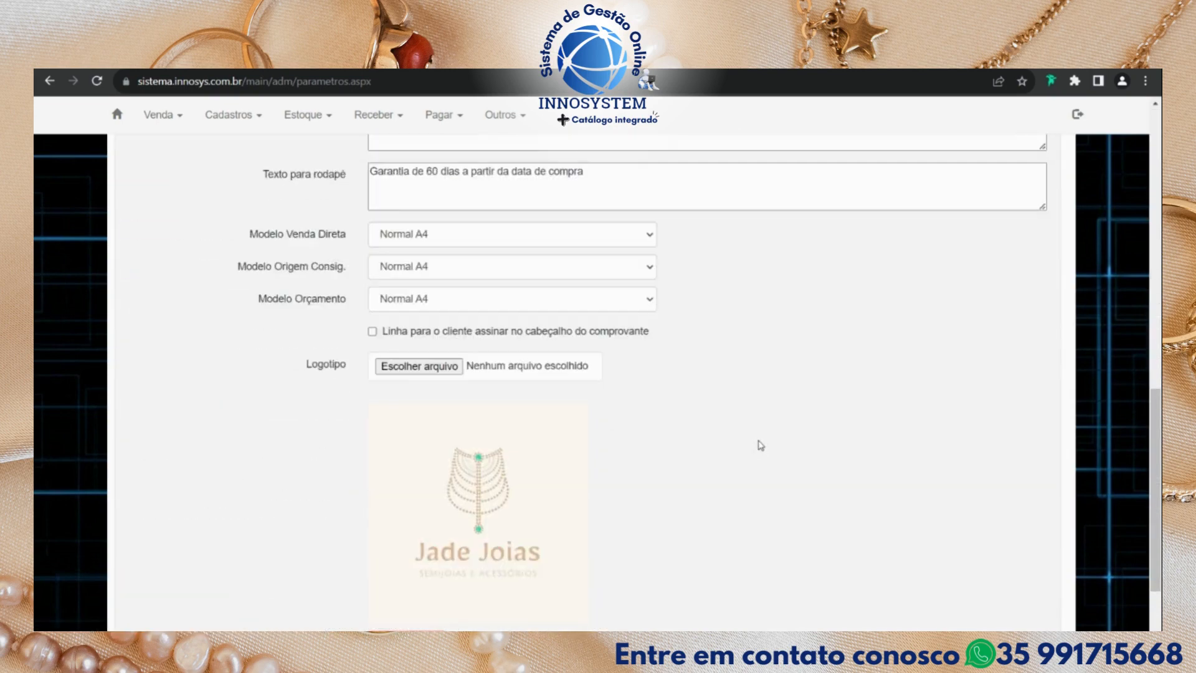
scroll(712, 405, up, 13)
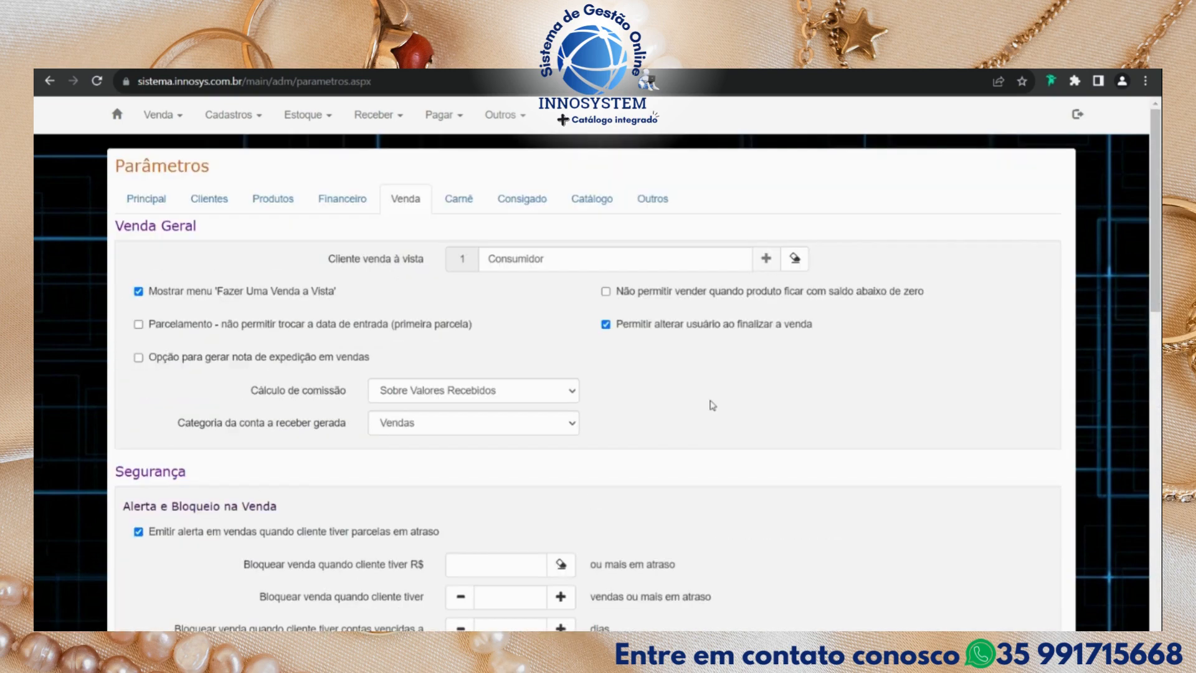
Copy the Jade Joias top logo image from the Visual section of the Catálogo parameters.
click(596, 204)
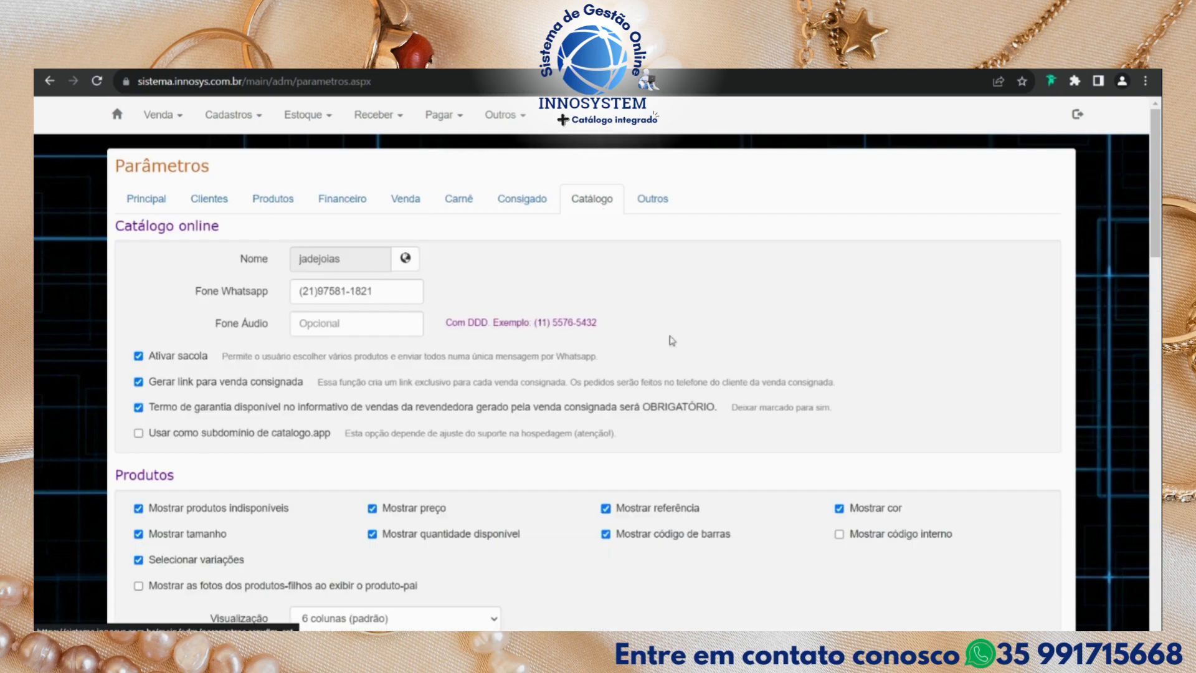
scroll(668, 342, down, 2)
scroll(669, 345, up, 2)
scroll(668, 346, down, 15)
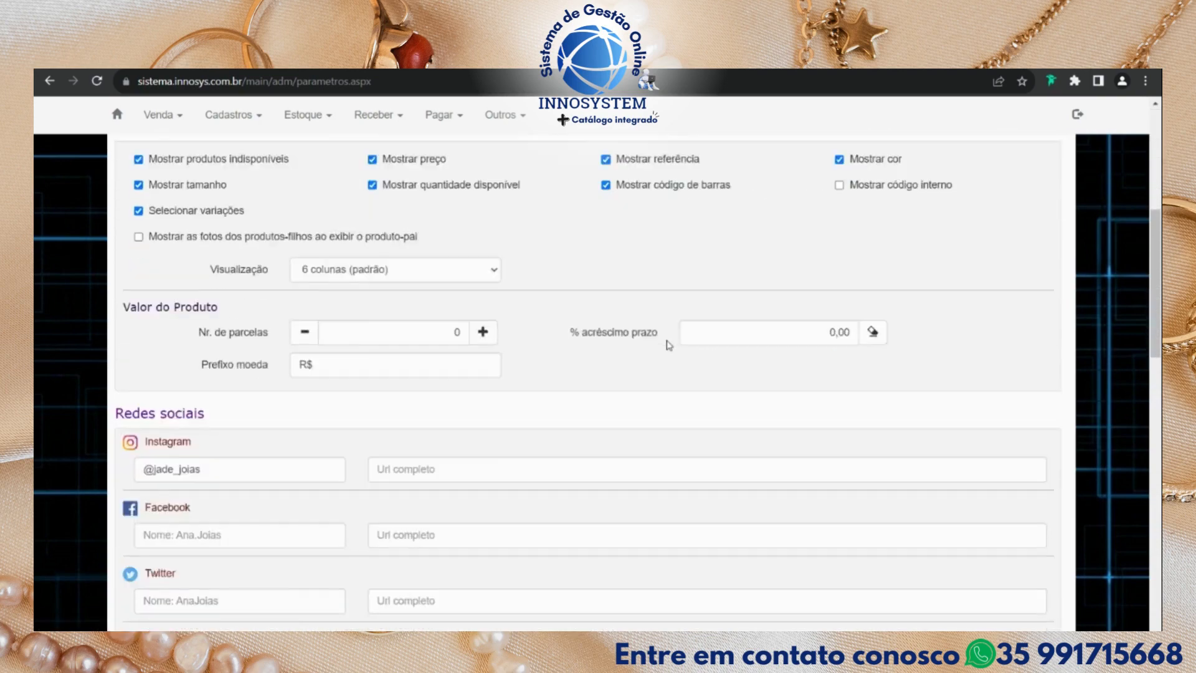
scroll(668, 345, up, 2)
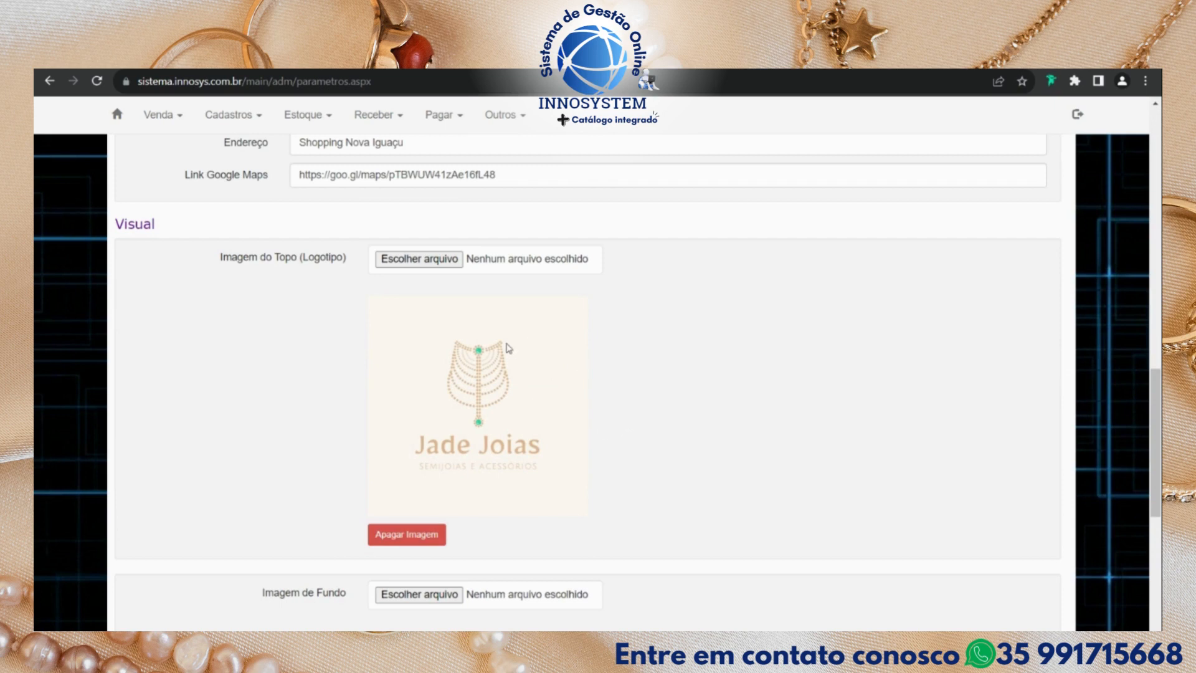
right_click(510, 347)
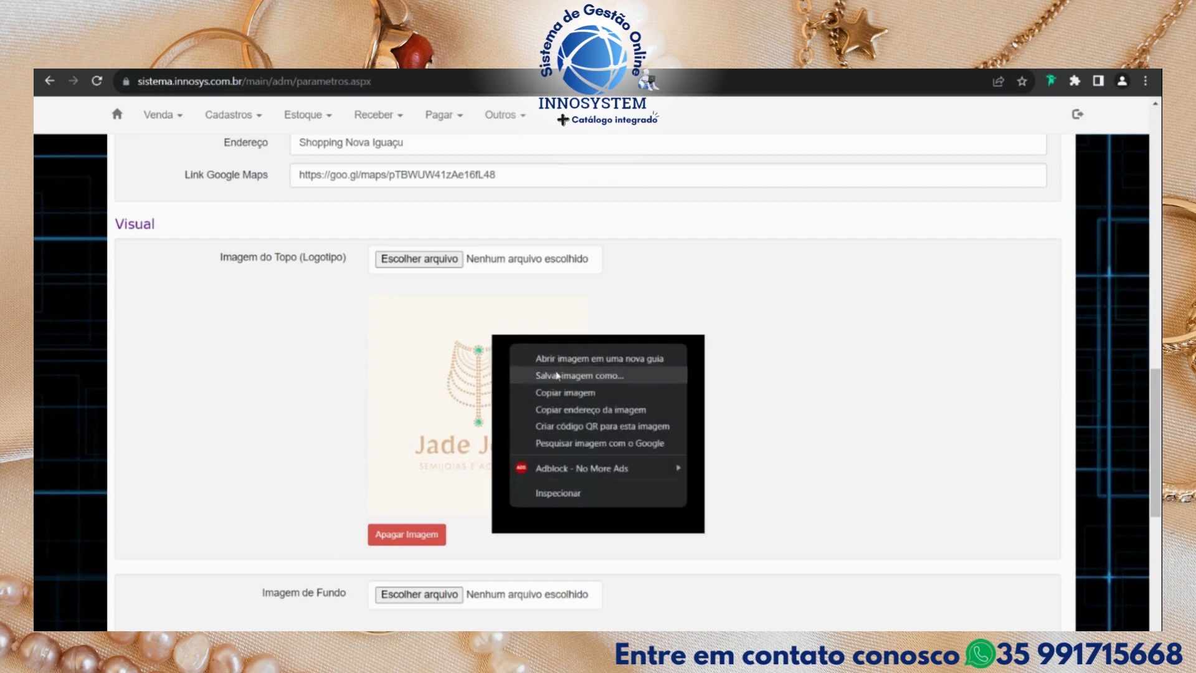
click(583, 394)
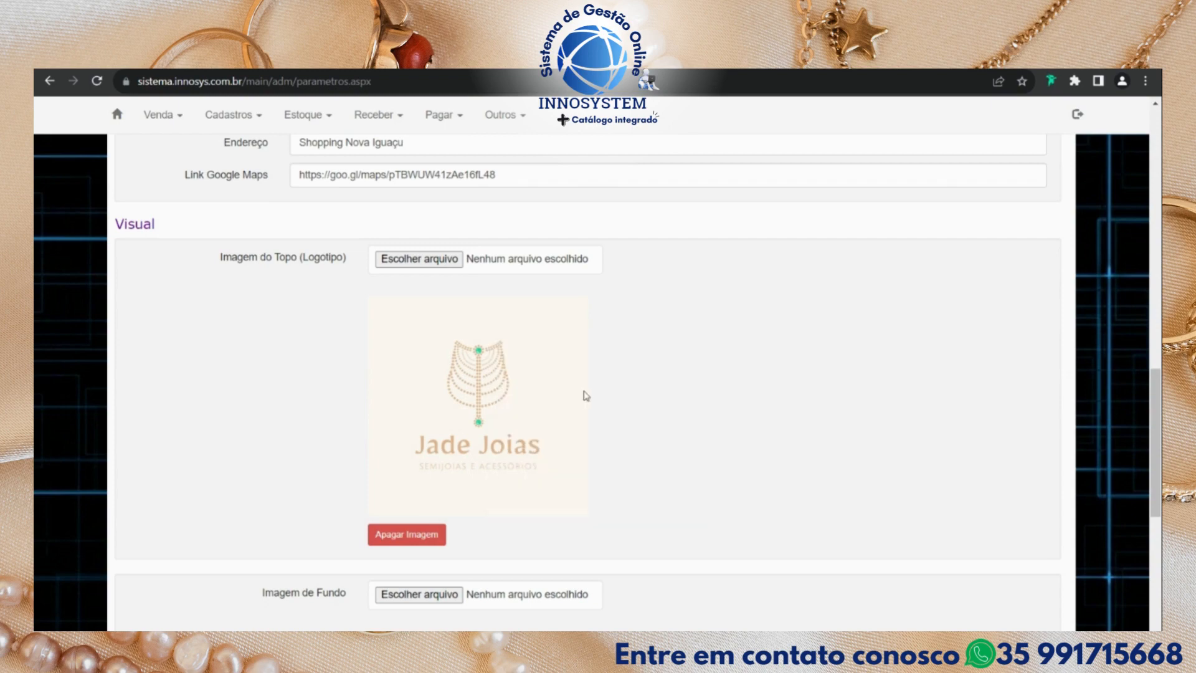
Open the Termo de Garantia report for editing from the Outros parameters and paste the copied logo into it.
scroll(843, 428, up, 15)
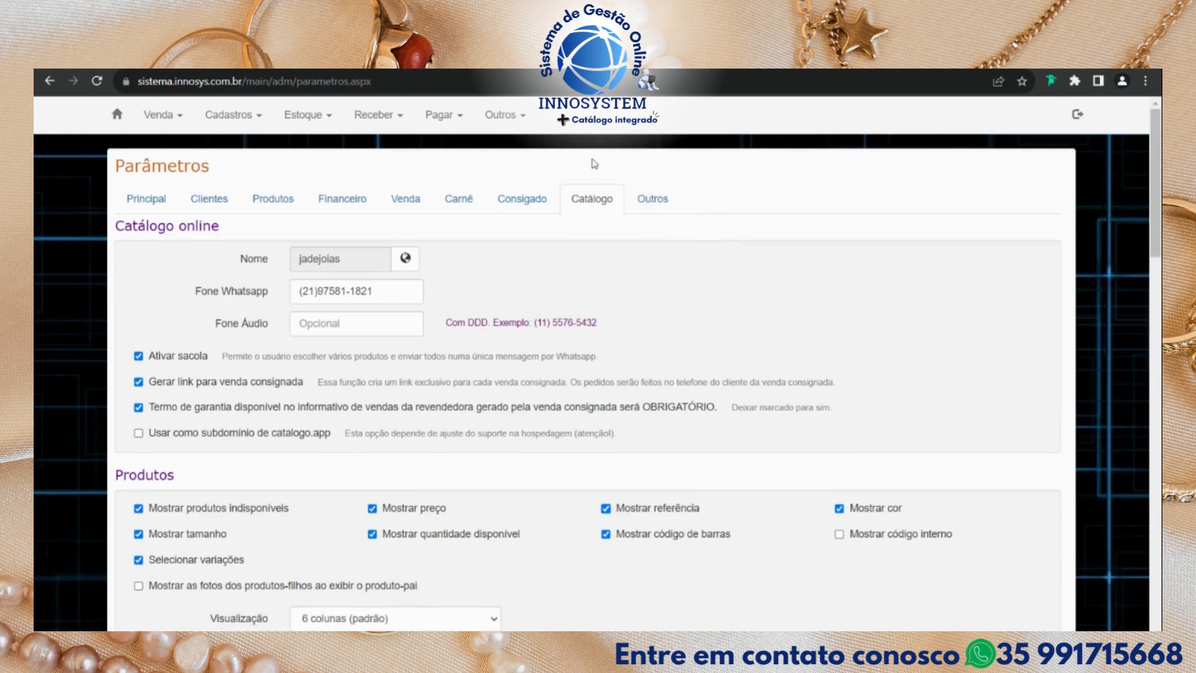
click(648, 201)
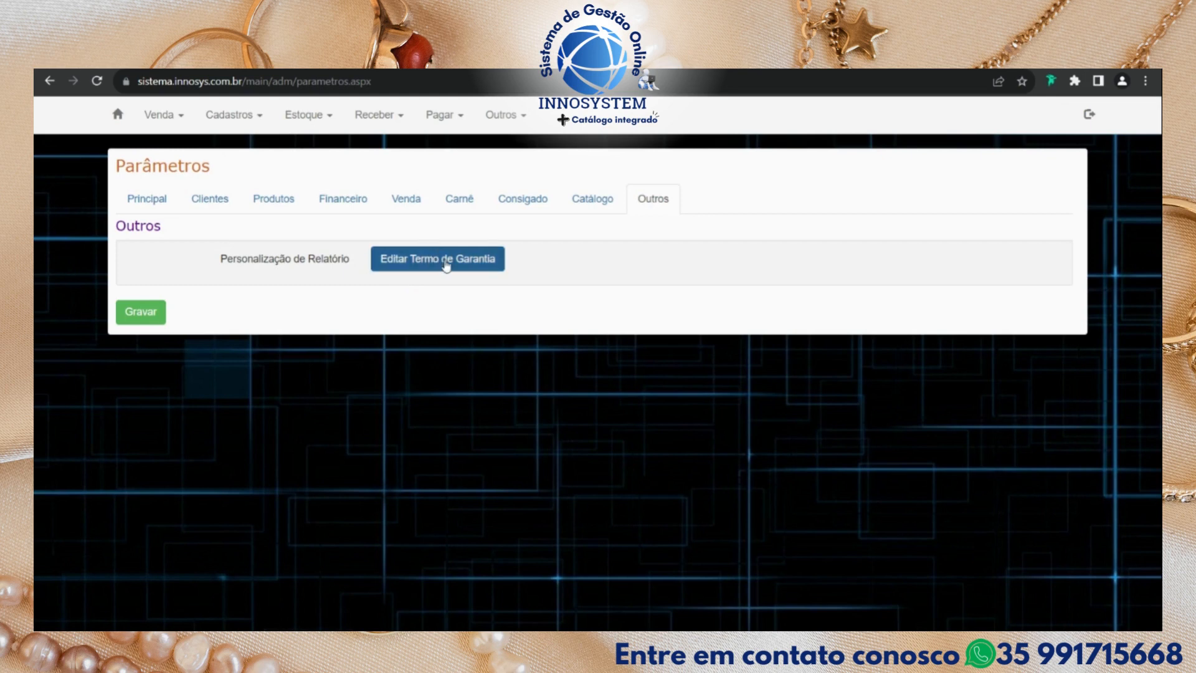
click(461, 266)
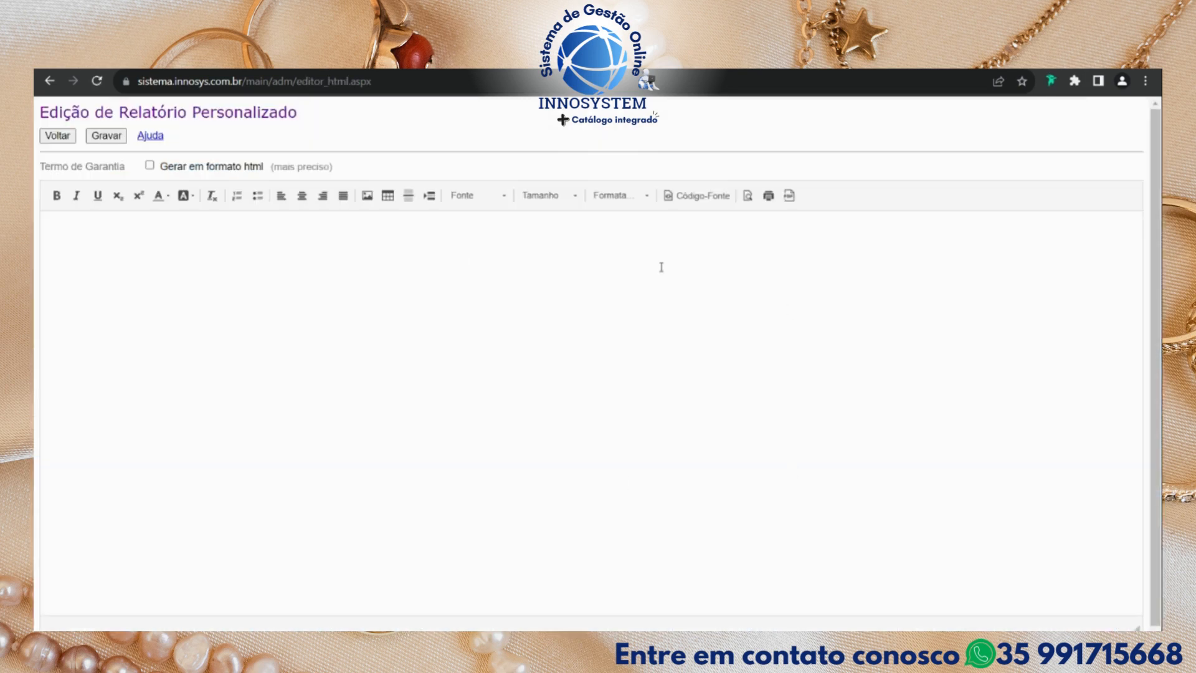
click(468, 277)
key(ctrl+v)
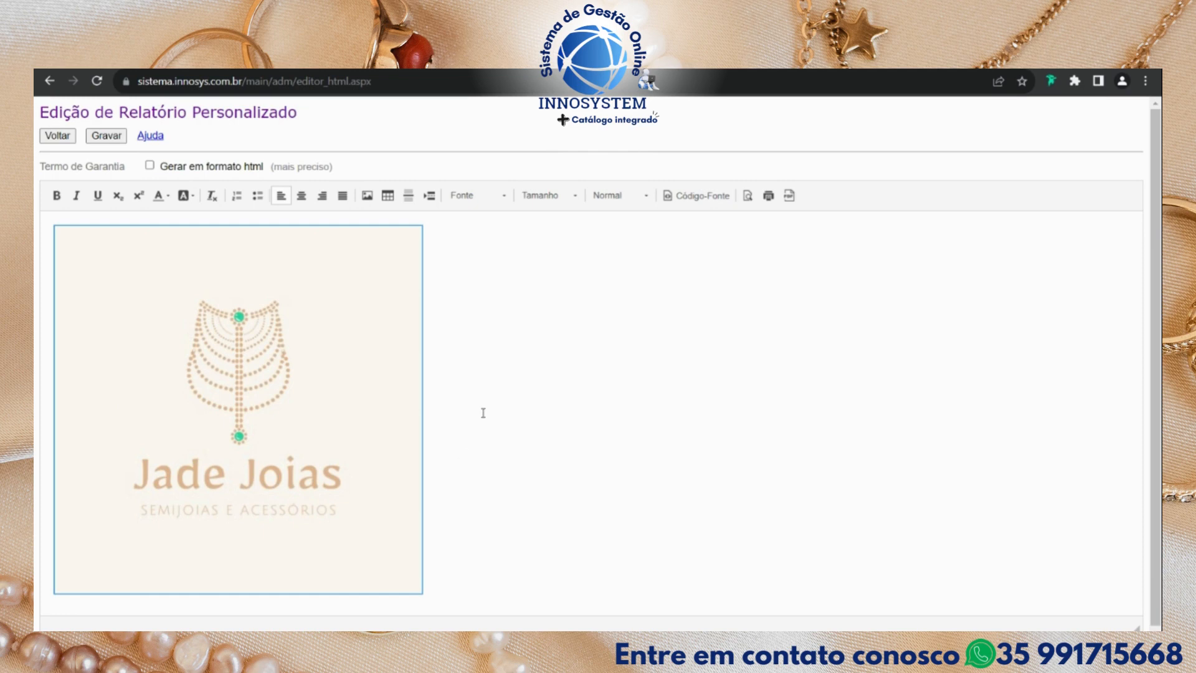
Shrink the pasted logo proportionally to about 141 × 141.
mouse_move(306, 369)
mouse_move(406, 368)
mouse_move(422, 592)
drag(422, 592, 164, 330)
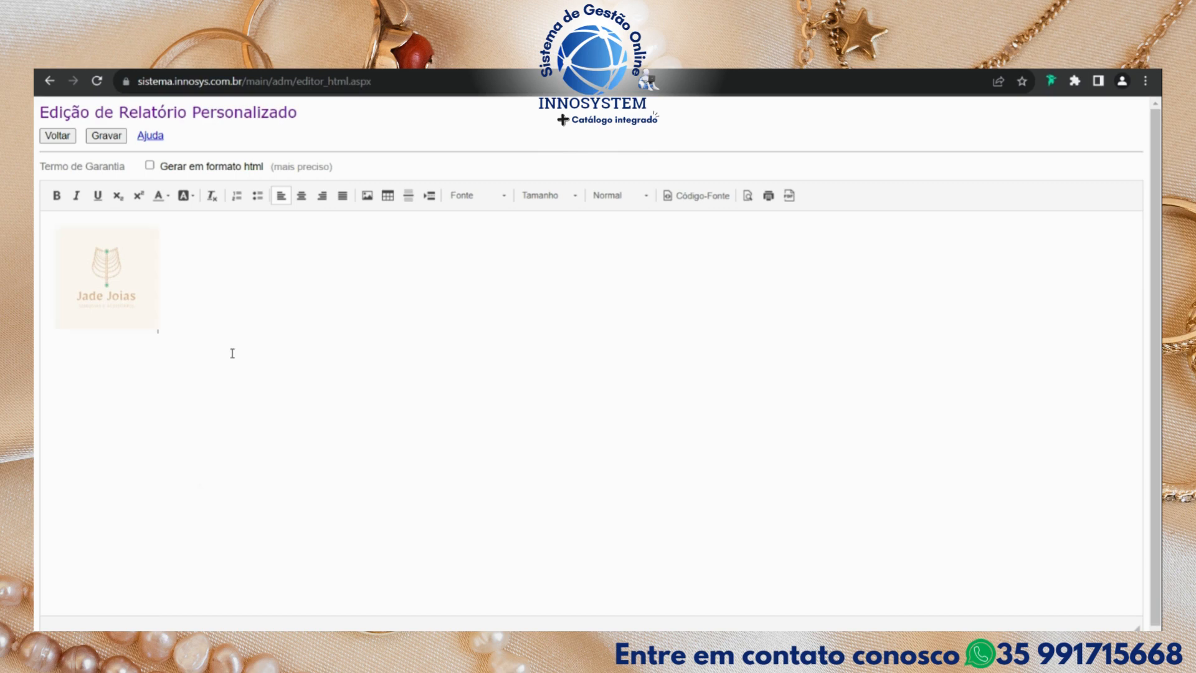
Open the logo's image formatting settings and examine its full URL.
click(131, 276)
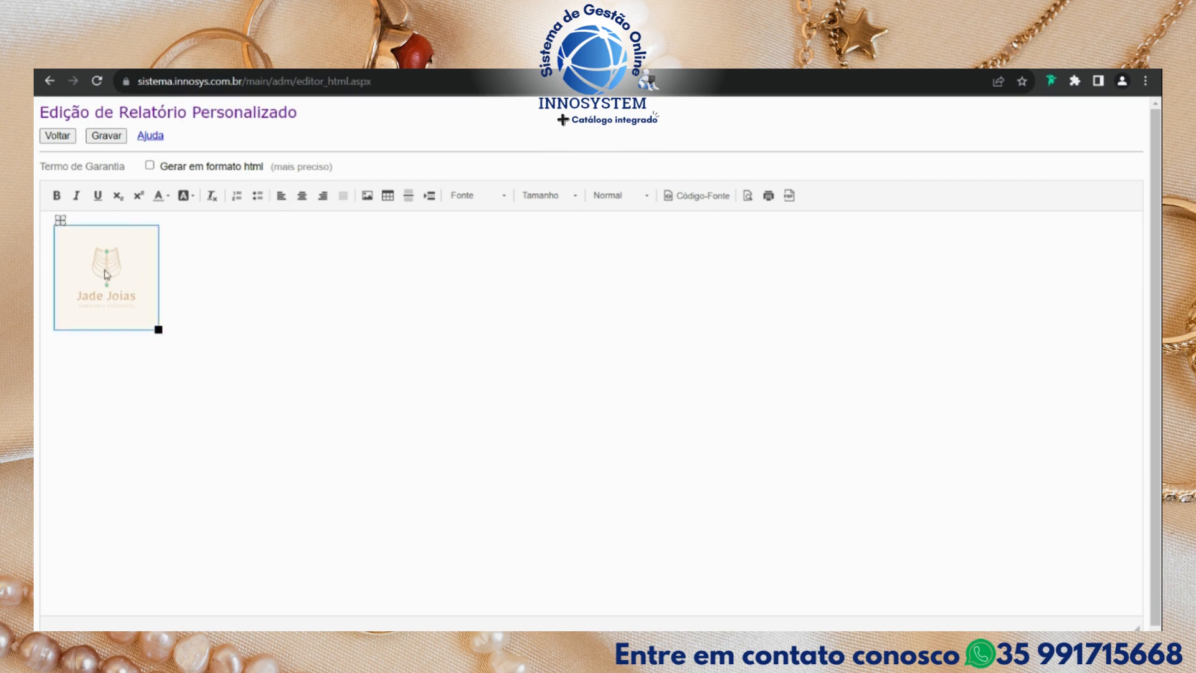
double_click(105, 275)
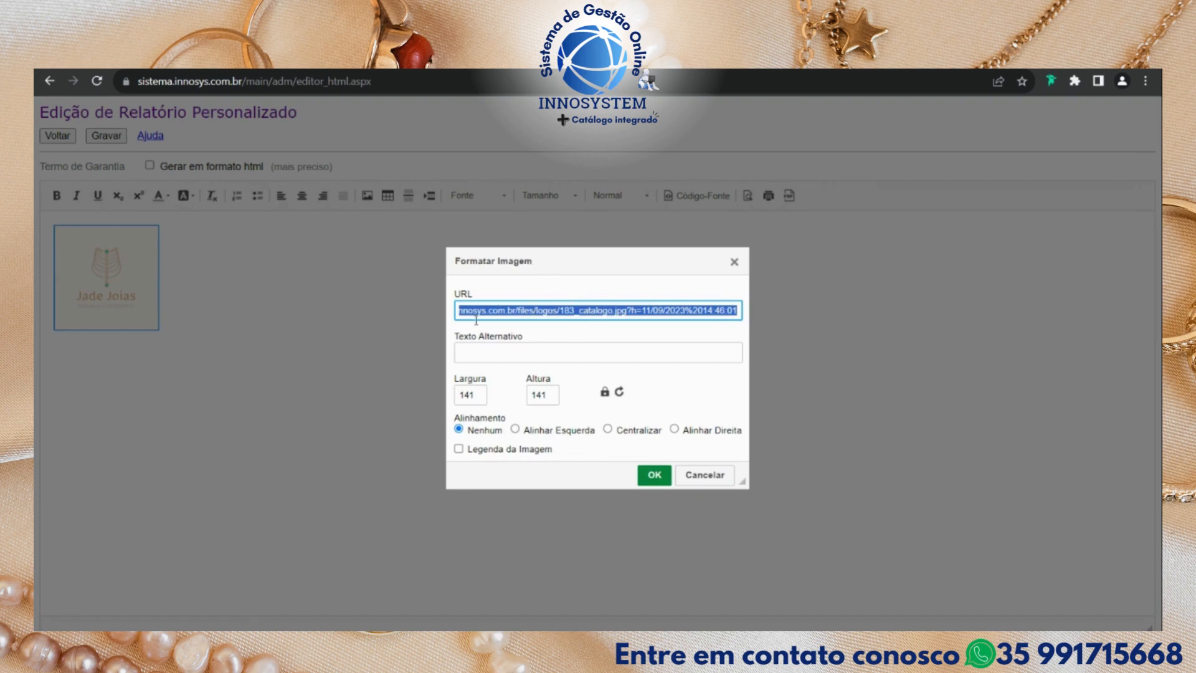
drag(710, 311, 450, 309)
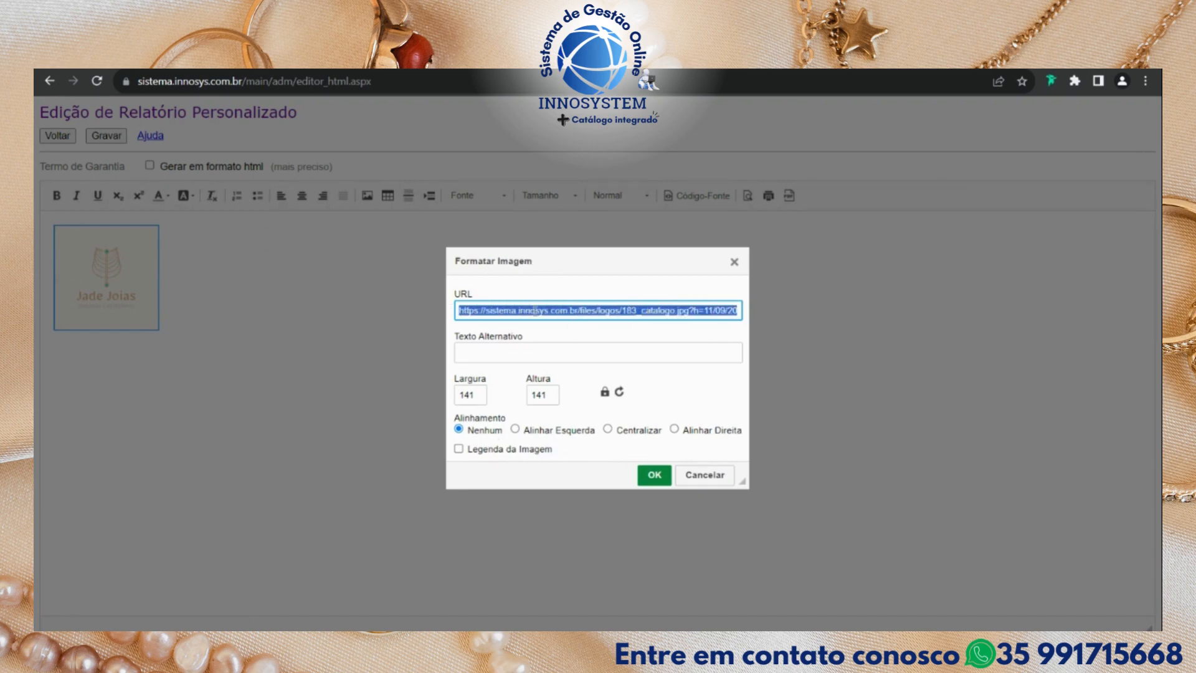
click(534, 310)
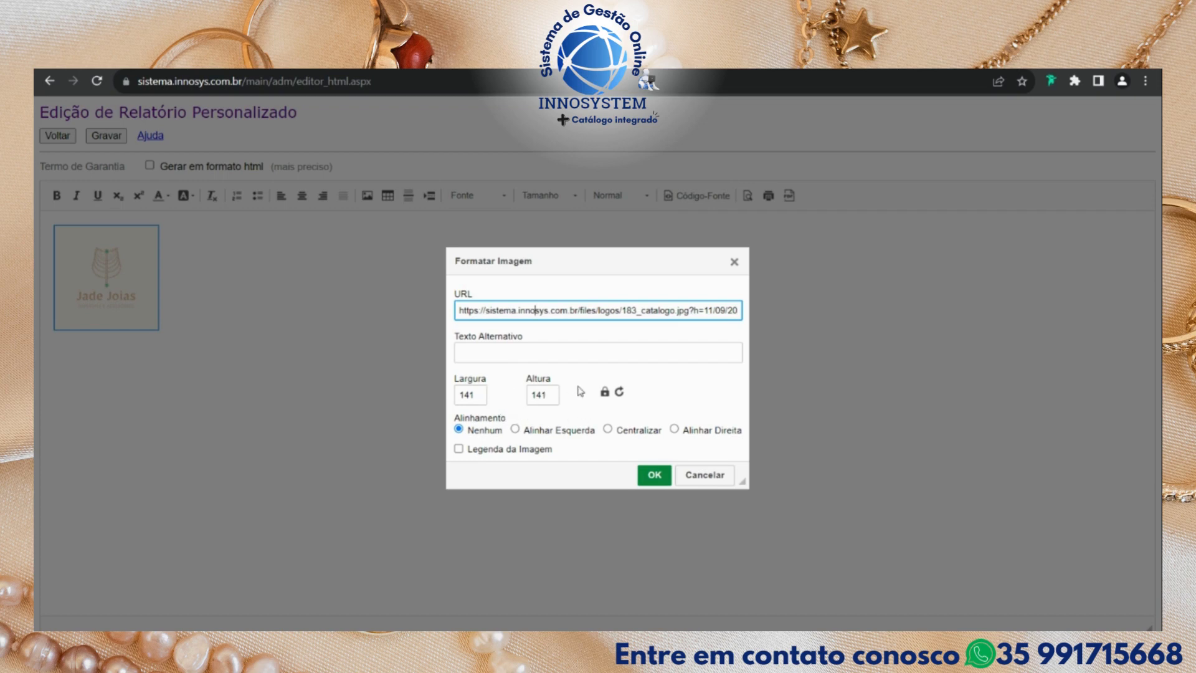
Try a logo height of 150 with the proportions unlocked, and lock the proportions again.
click(604, 391)
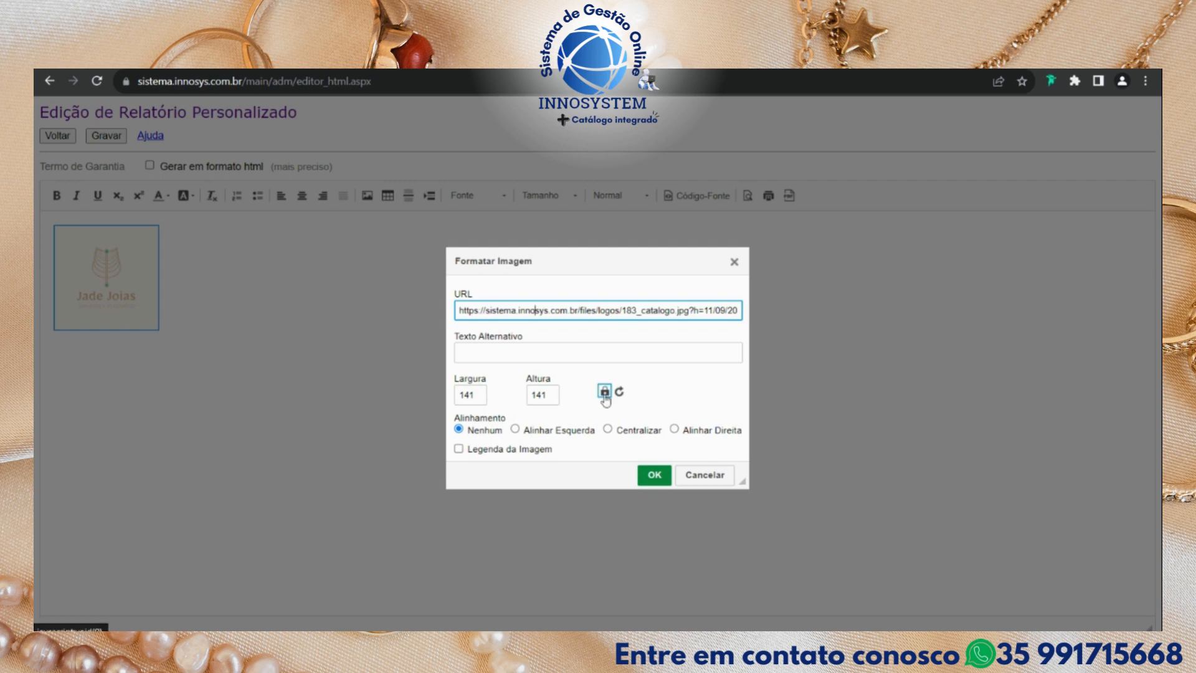
drag(552, 399, 531, 402)
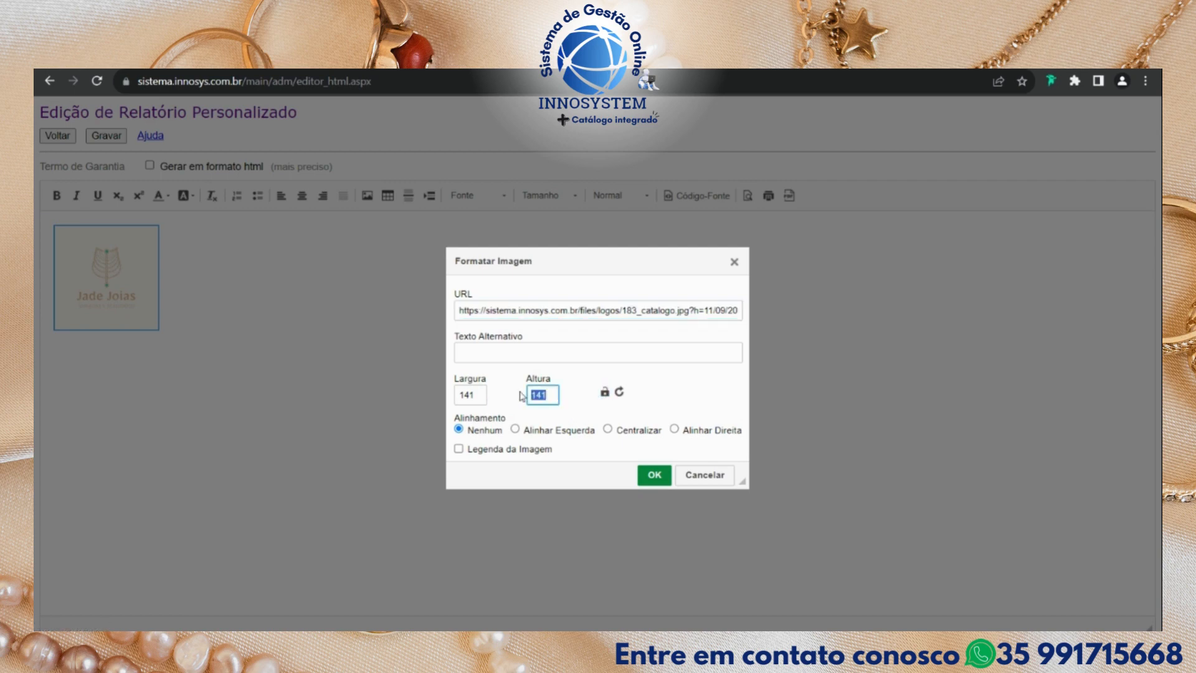
text(150)
click(503, 408)
click(604, 391)
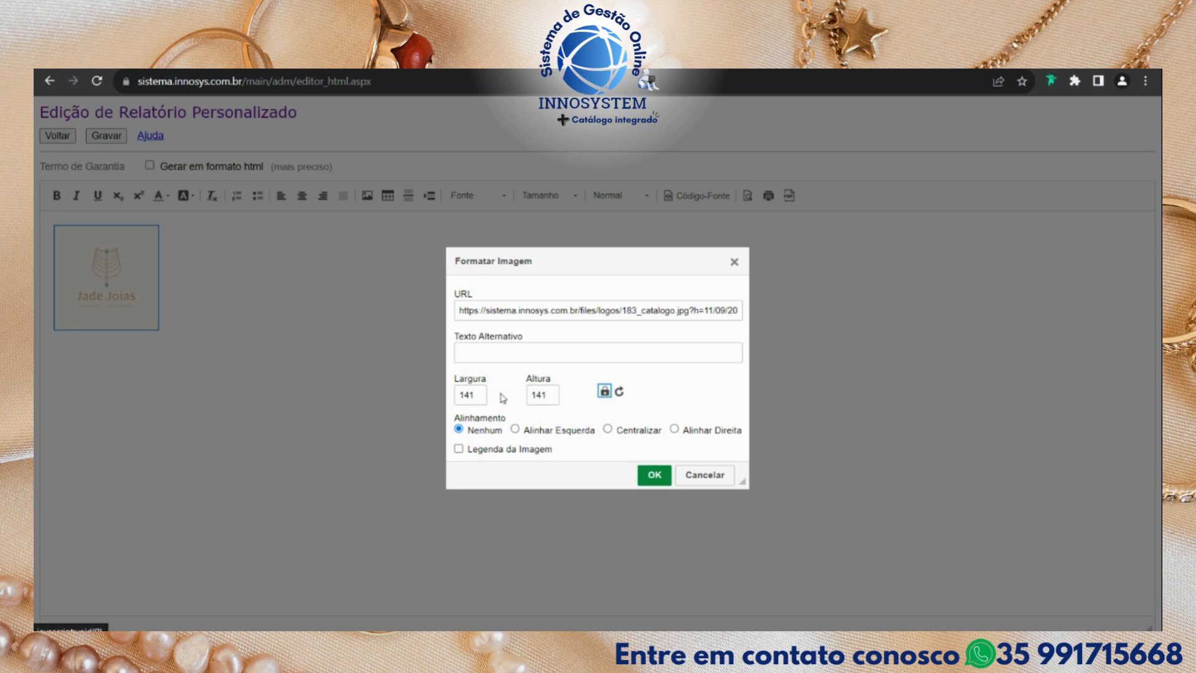
Set the logo's width to 150 with locked proportions, choose Centralizar as its alignment and apply the formatting.
drag(483, 396, 438, 398)
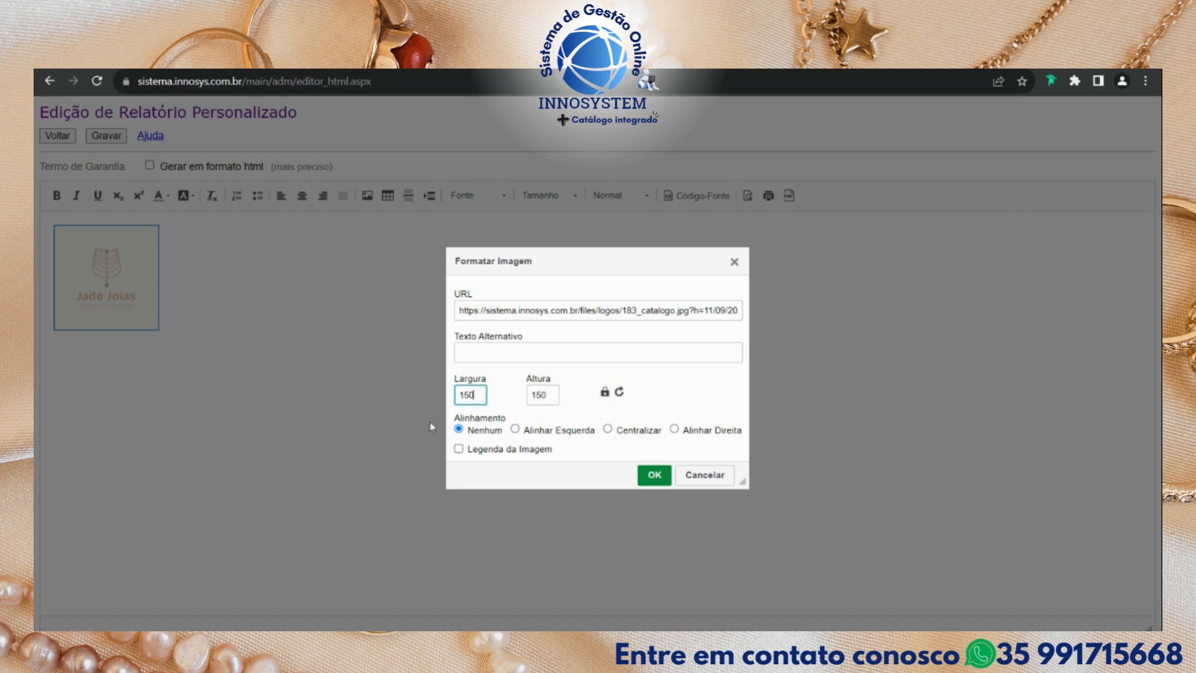
text(150)
click(515, 429)
click(674, 429)
click(608, 429)
click(653, 475)
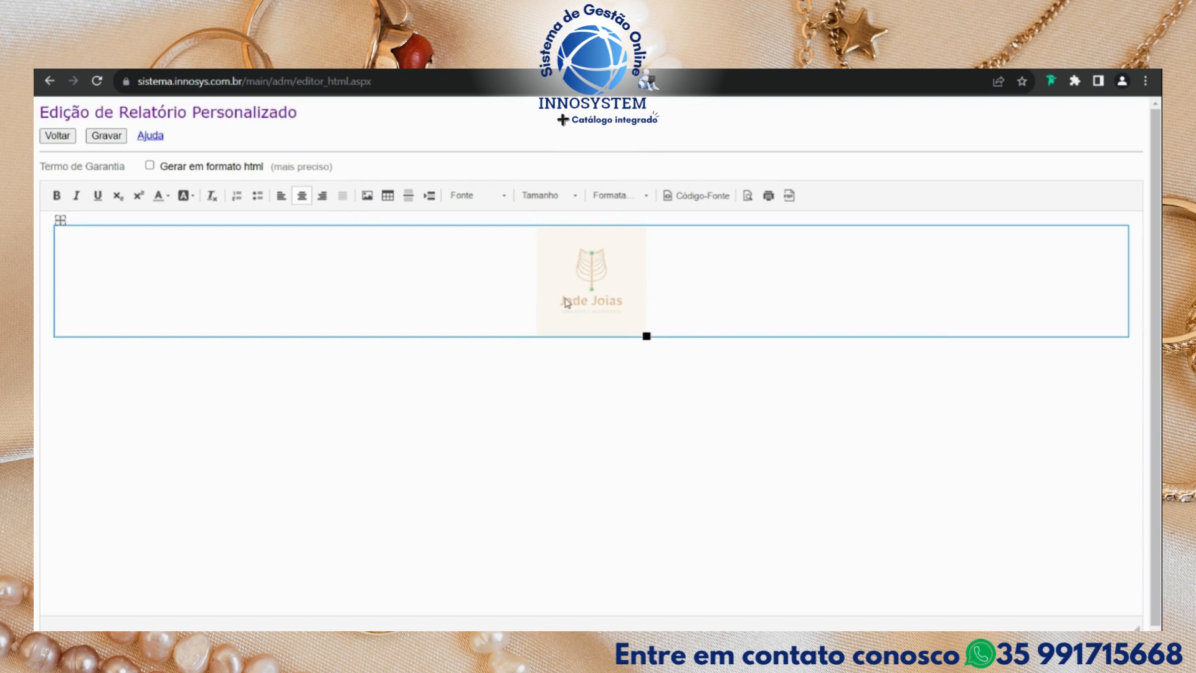
Try left and right alignment on the logo and return it to centred.
click(281, 196)
click(322, 195)
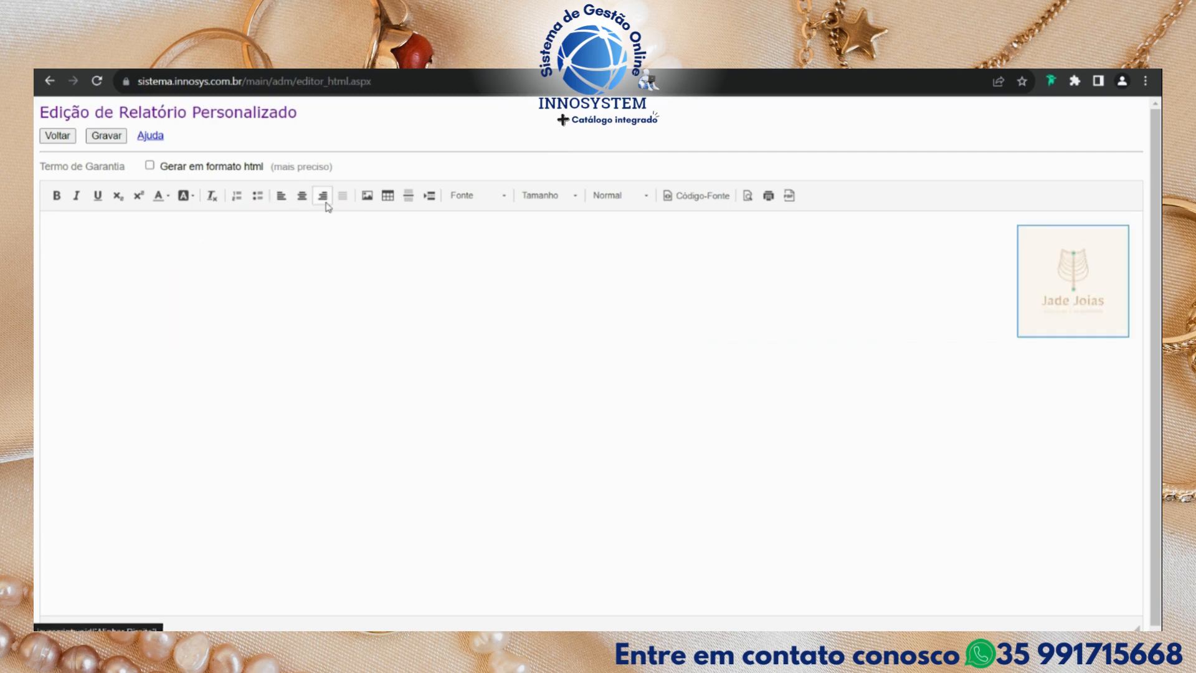
click(302, 195)
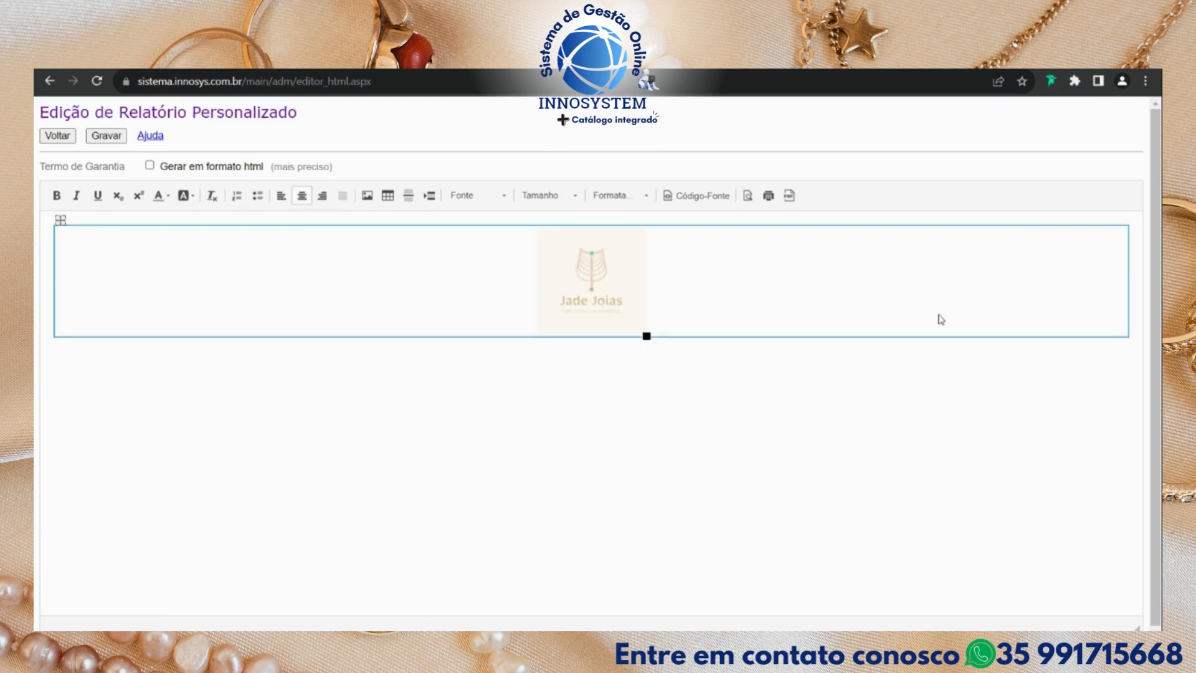
Add the line "Termo de Garantia de Semijoias" below the logo and centre it.
click(1124, 337)
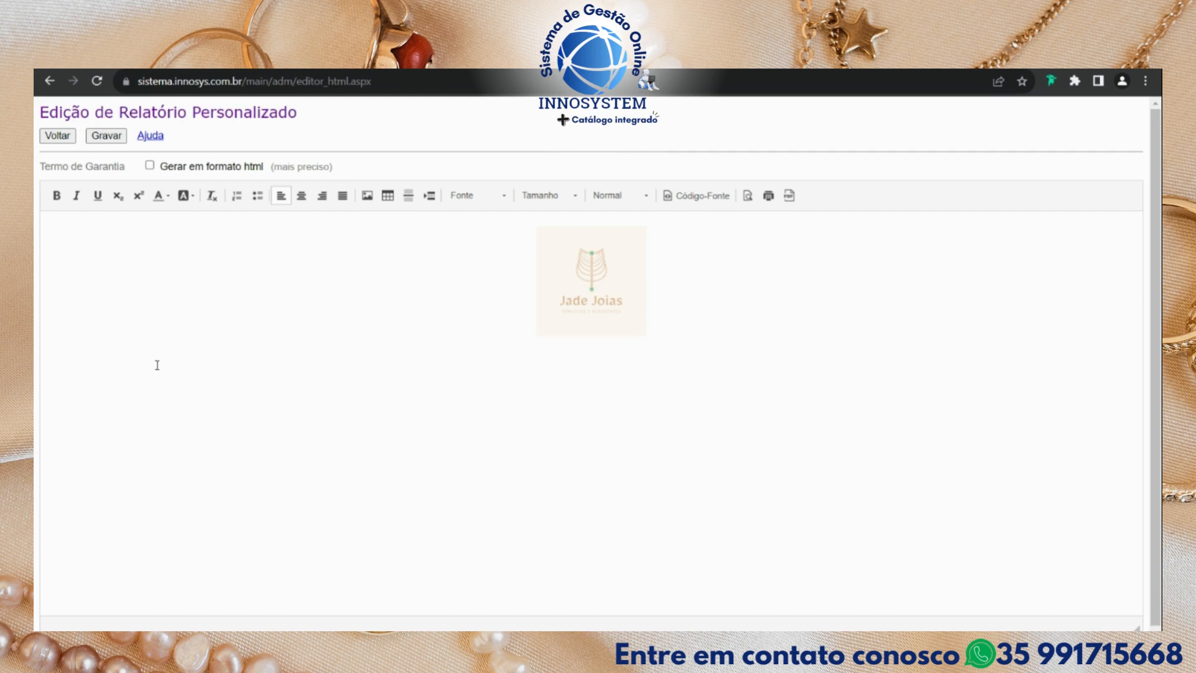
text(Termo de Garantia de Semijoias)
triple_click(119, 353)
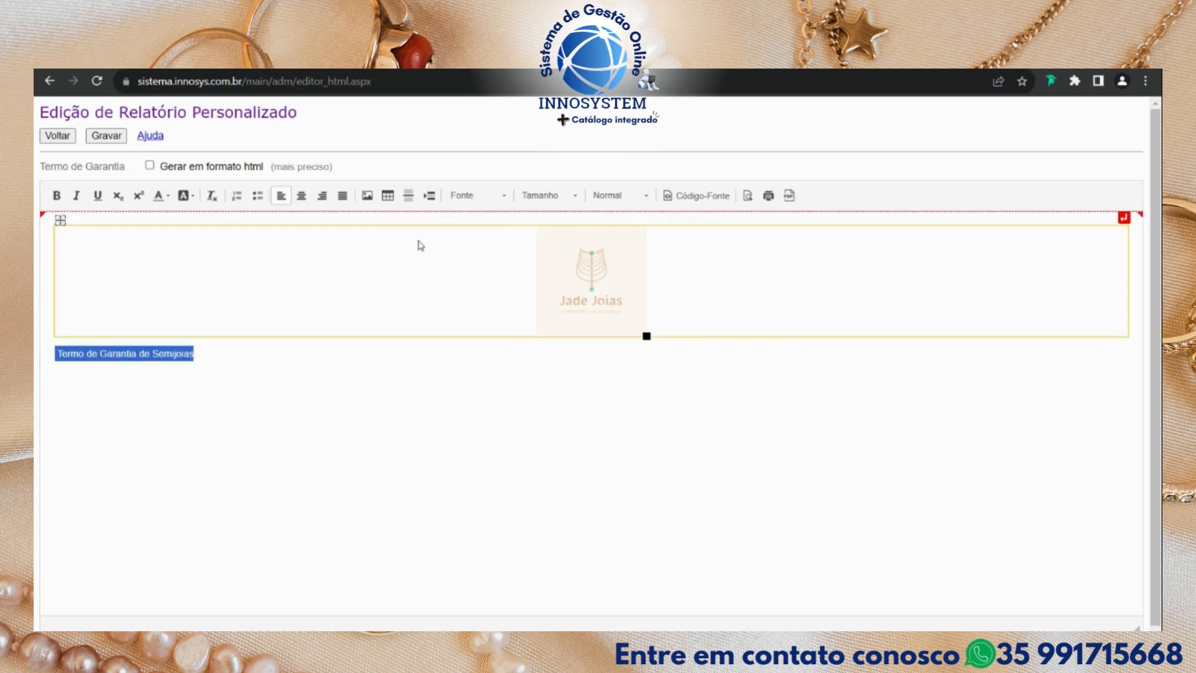
click(301, 196)
click(589, 354)
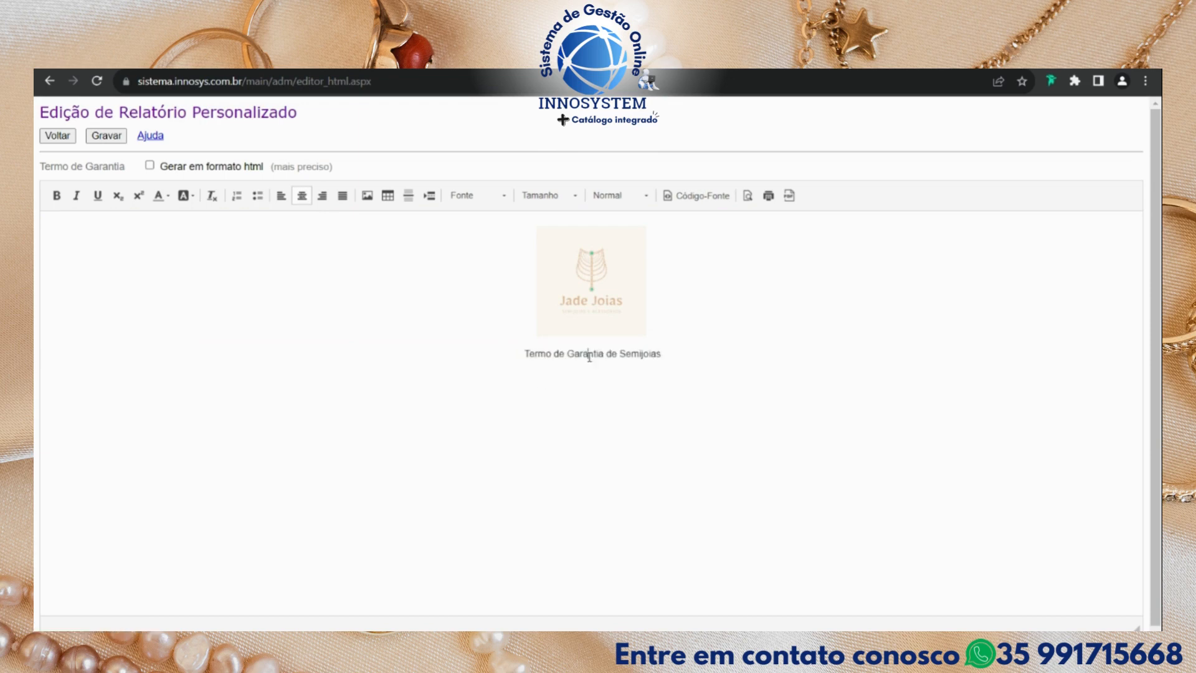
Apply the Título 1 paragraph format to the "Termo de Garantia de Semijoias" line.
triple_click(639, 354)
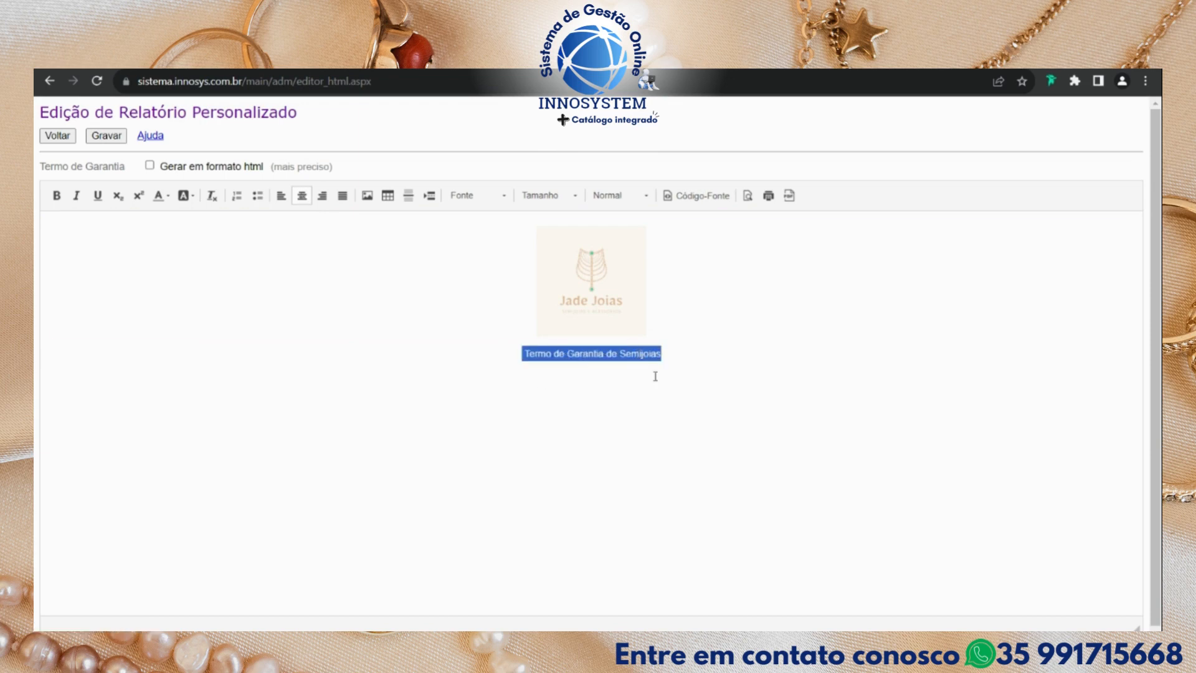
click(617, 195)
click(635, 263)
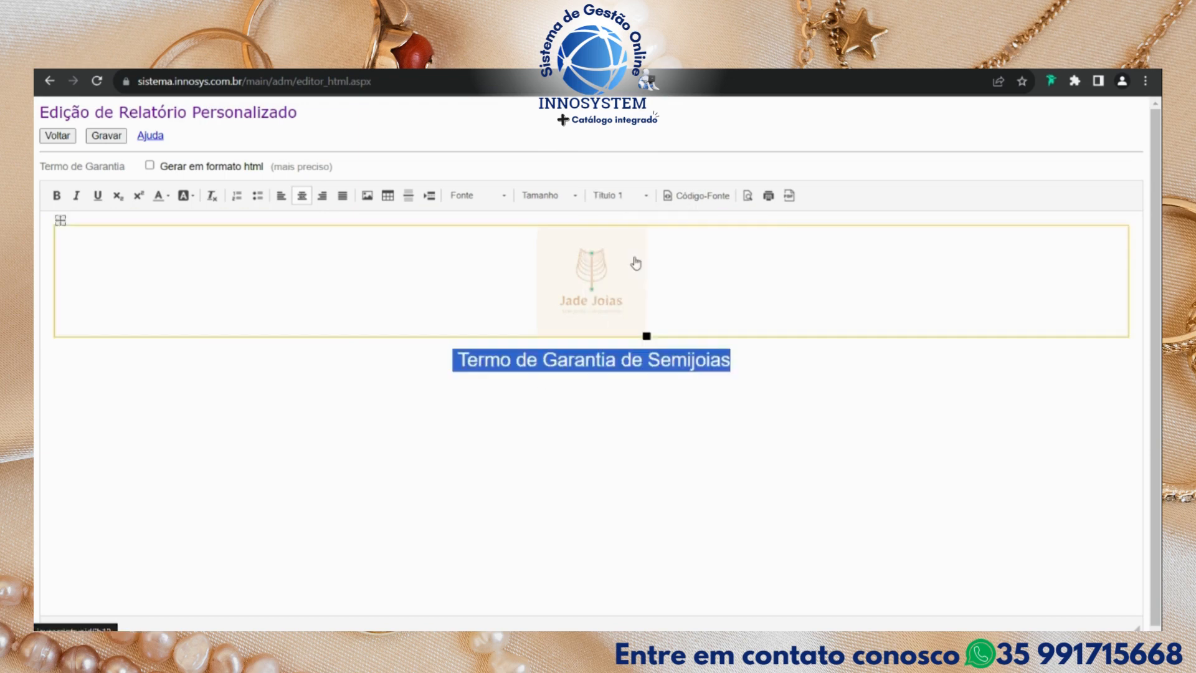
click(630, 359)
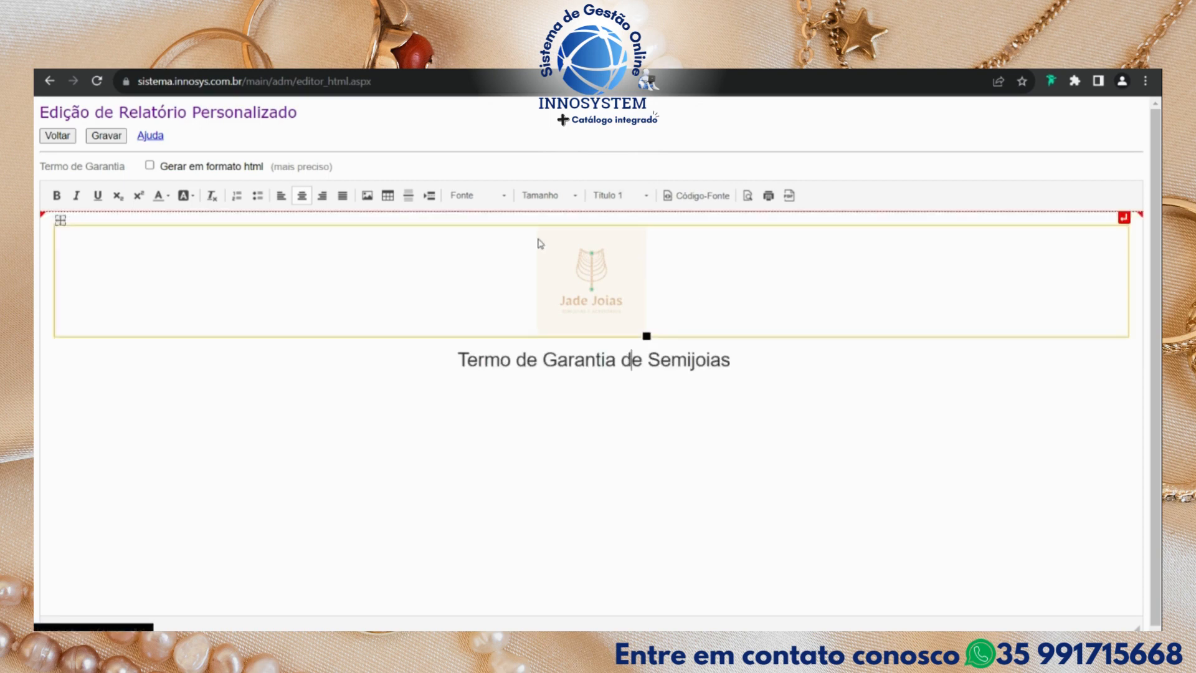
triple_click(619, 352)
click(786, 363)
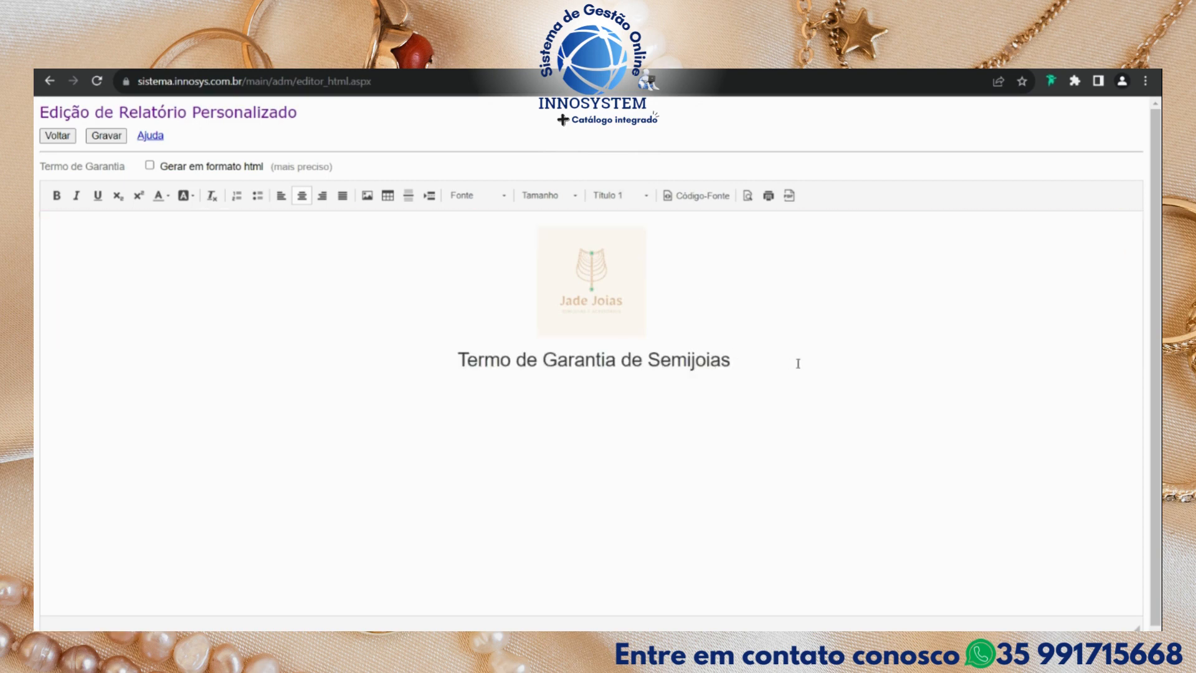
key(Return)
Try bold on the "Termo de Garantia de Semijoias" title and remove it again.
triple_click(648, 360)
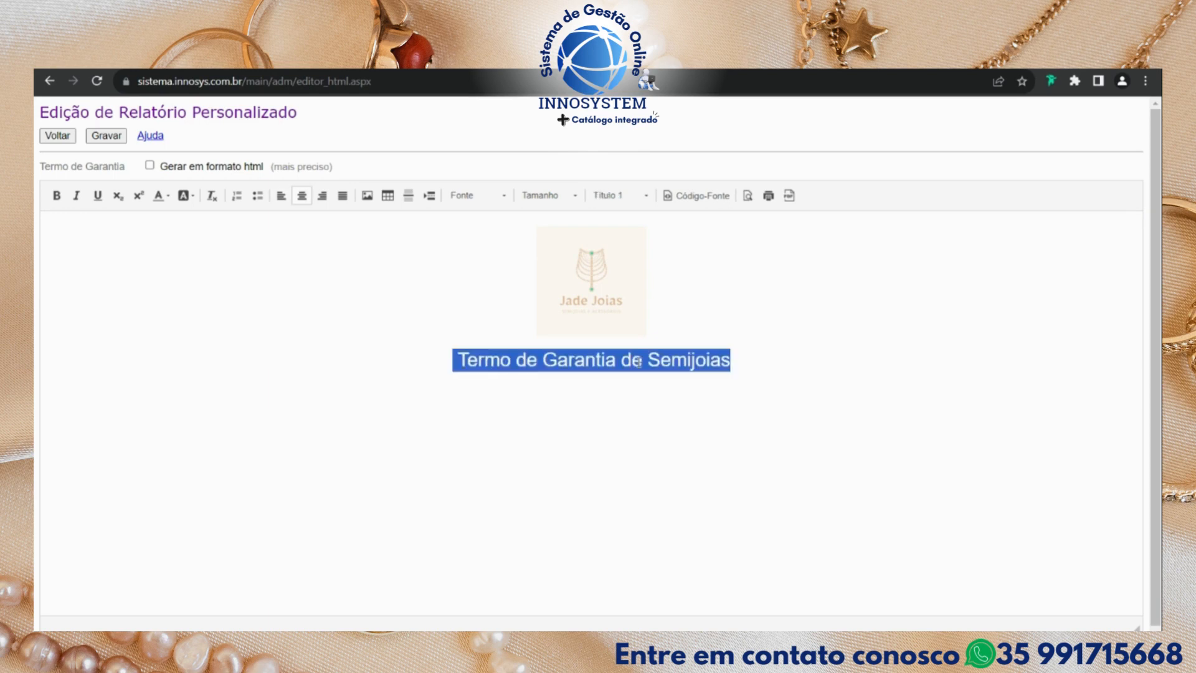
click(55, 195)
click(541, 361)
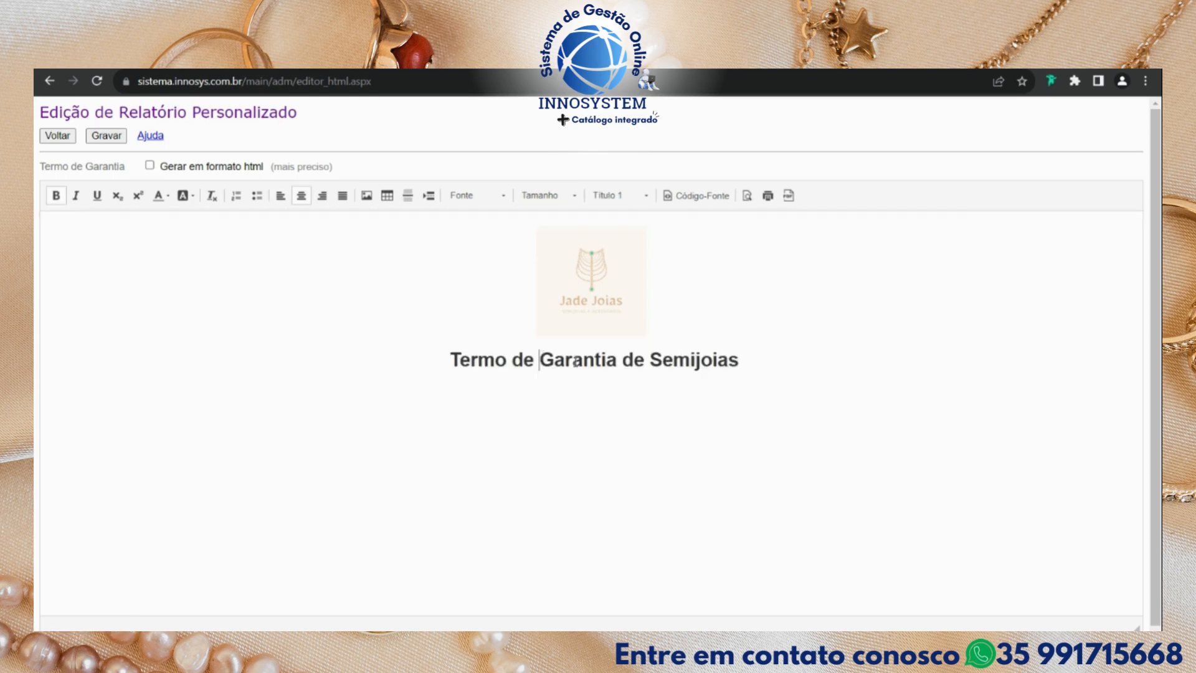
click(761, 362)
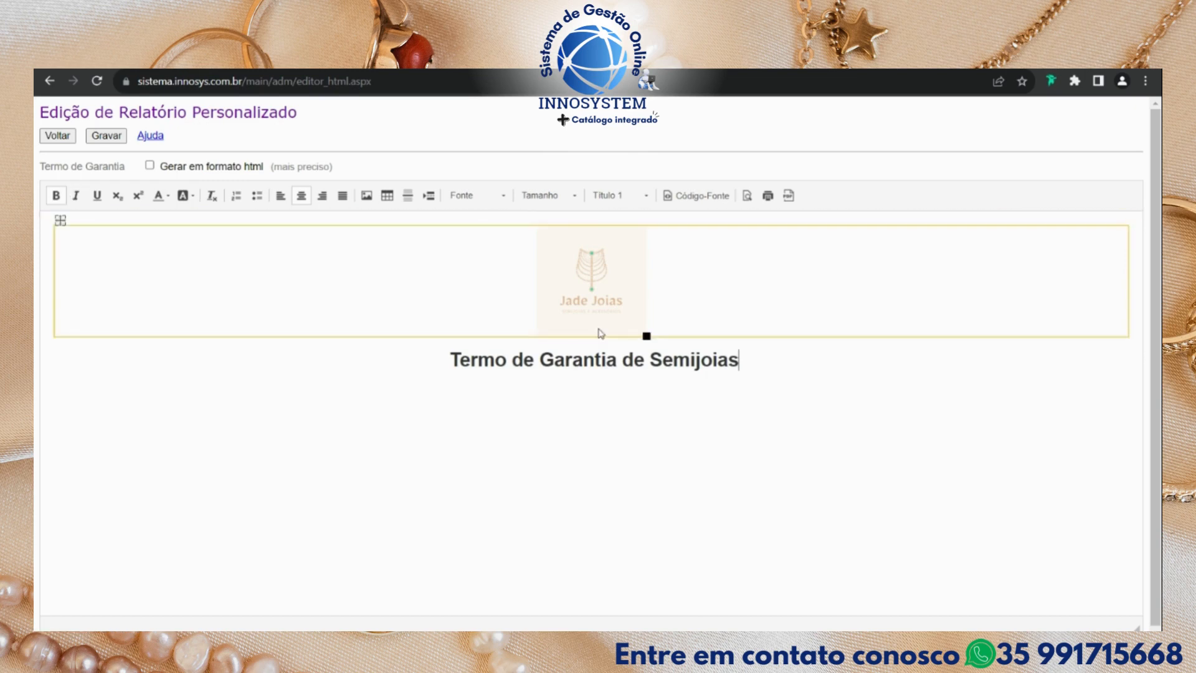
triple_click(619, 361)
click(57, 199)
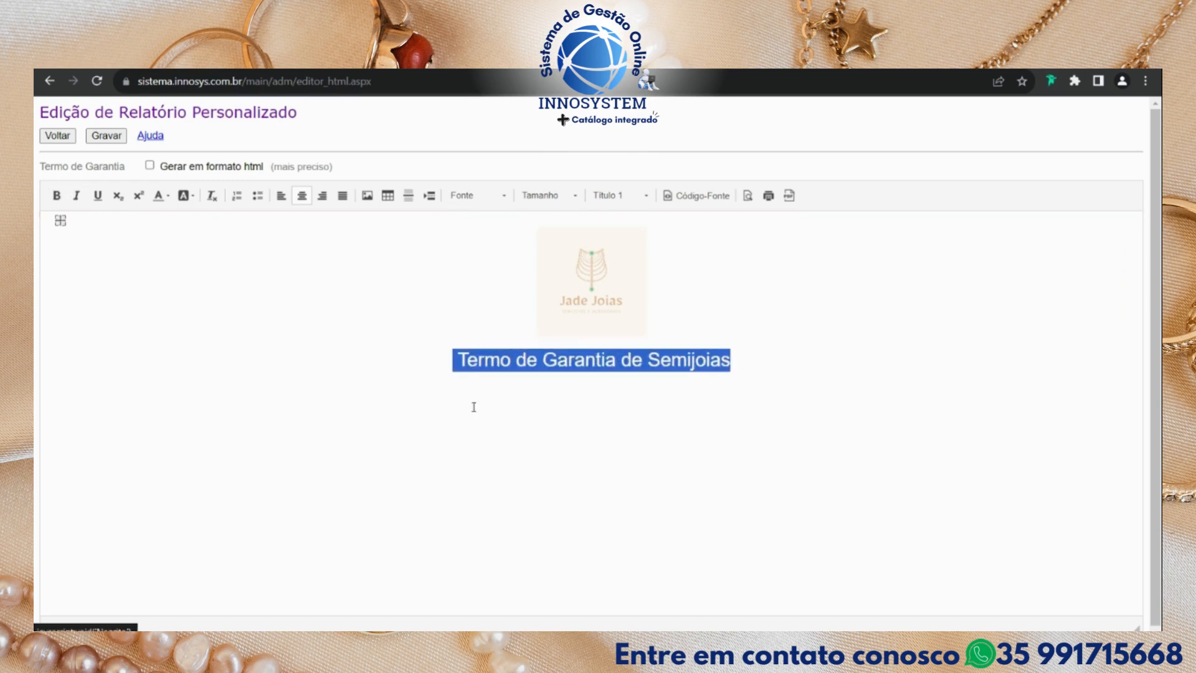
Undo the removal of bold from the "Termo de Garantia de Semijoias" title.
click(473, 405)
key(ctrl+z)
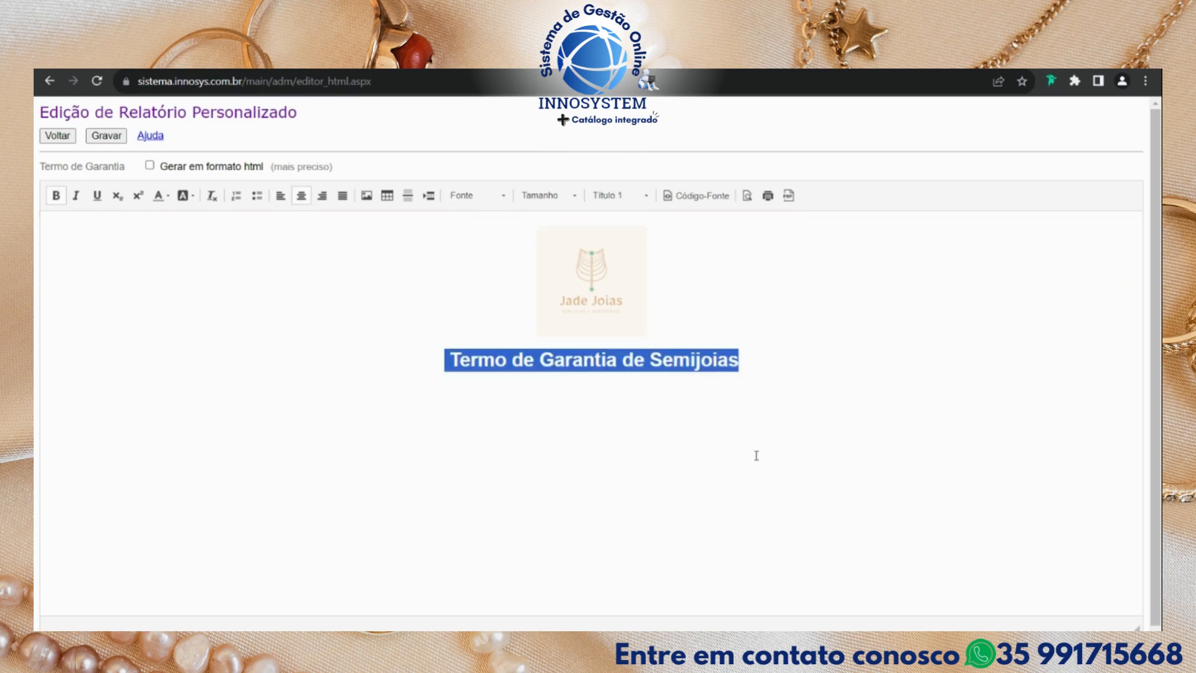
click(721, 438)
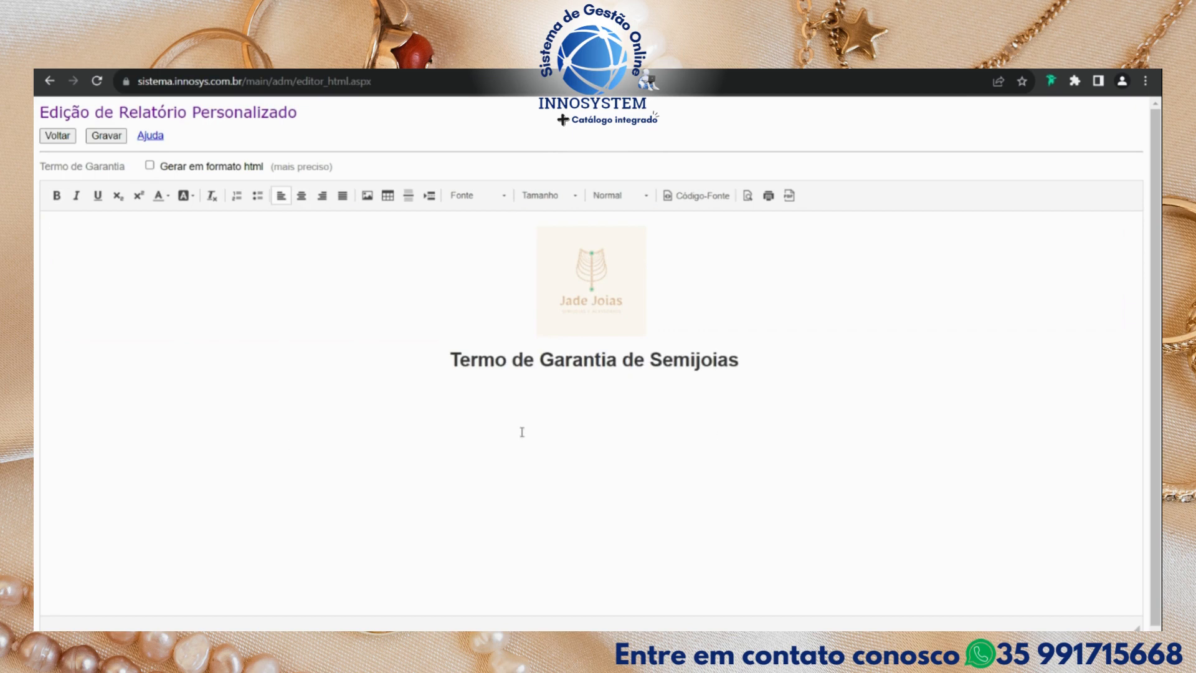
Add the line "[doc_tipo] - nº [doc_numero]" below the title.
scroll(523, 432, down, 1)
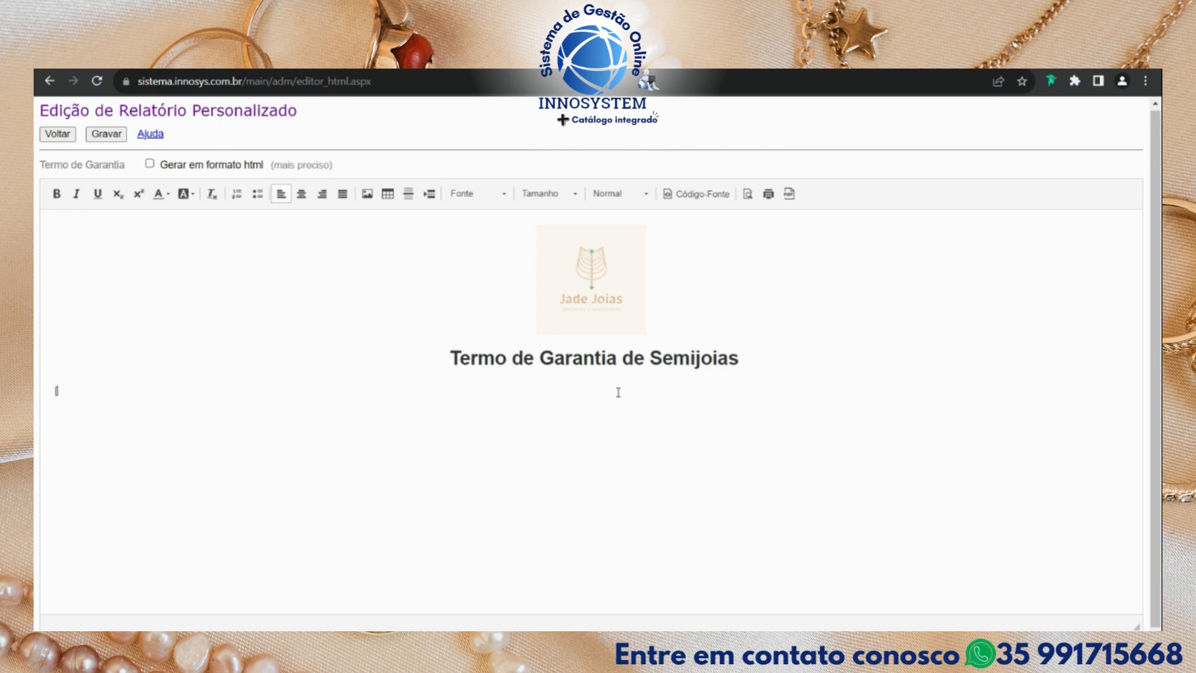
text([doc_tipo] - nº [doc)
text(_numero)
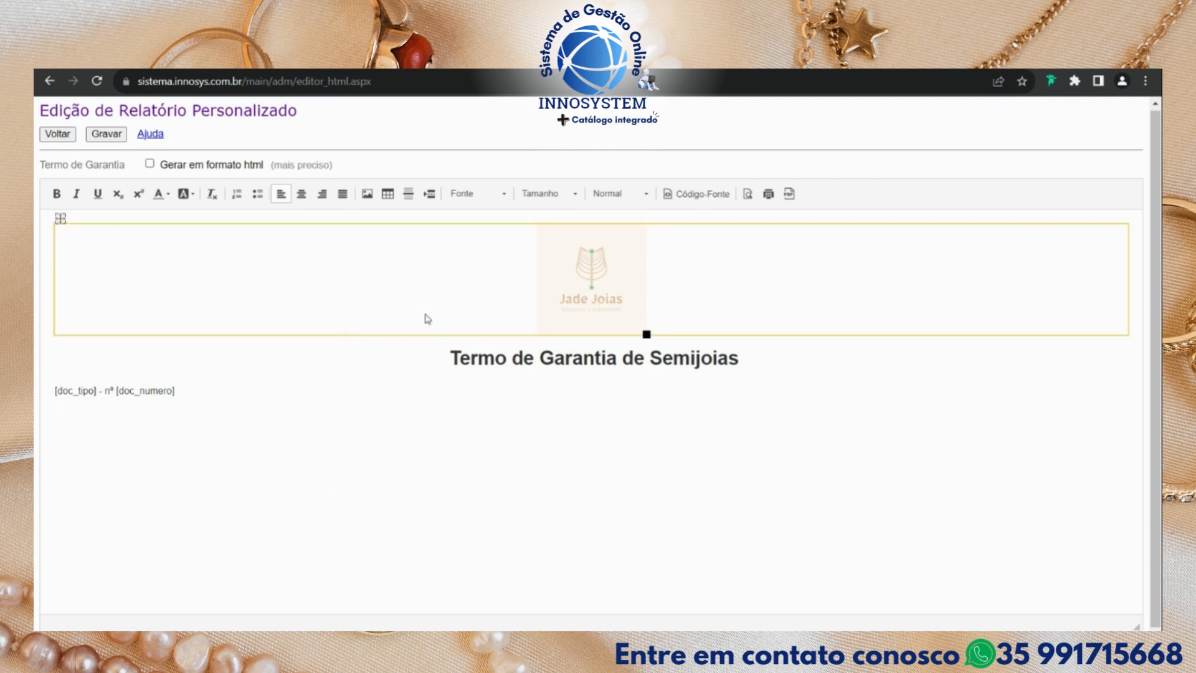
Insert a table with 5 rows and 2 columns below the document number line.
click(389, 195)
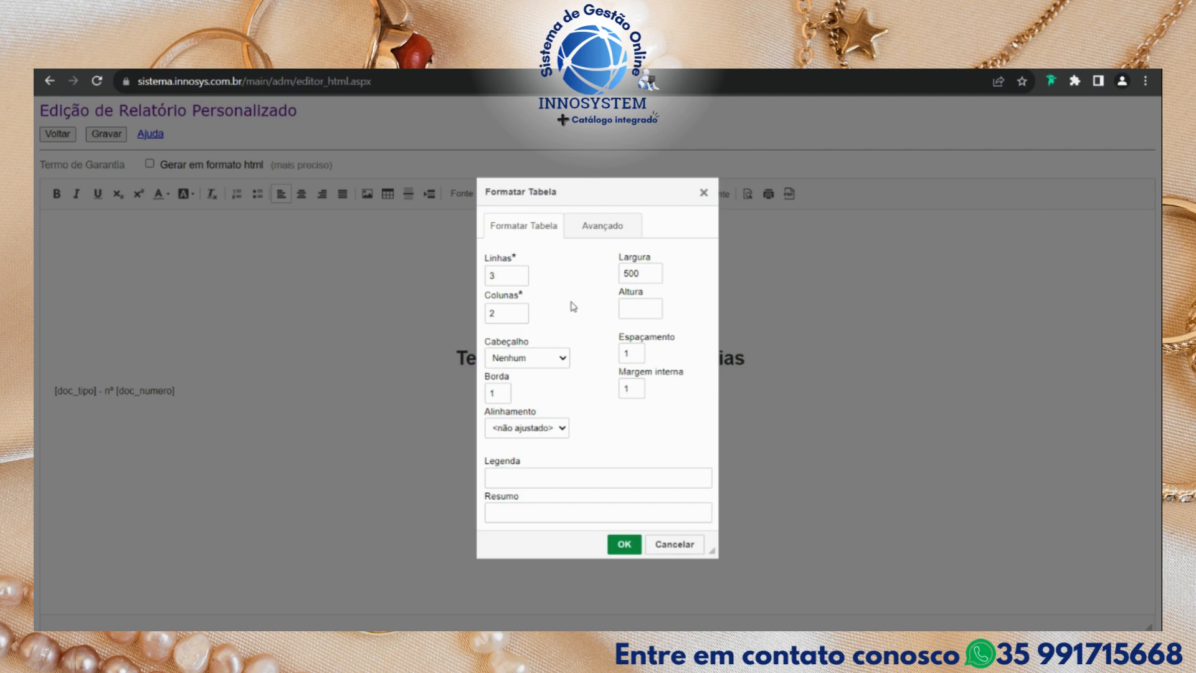
click(503, 281)
key(BackSpace)
text(5)
click(623, 544)
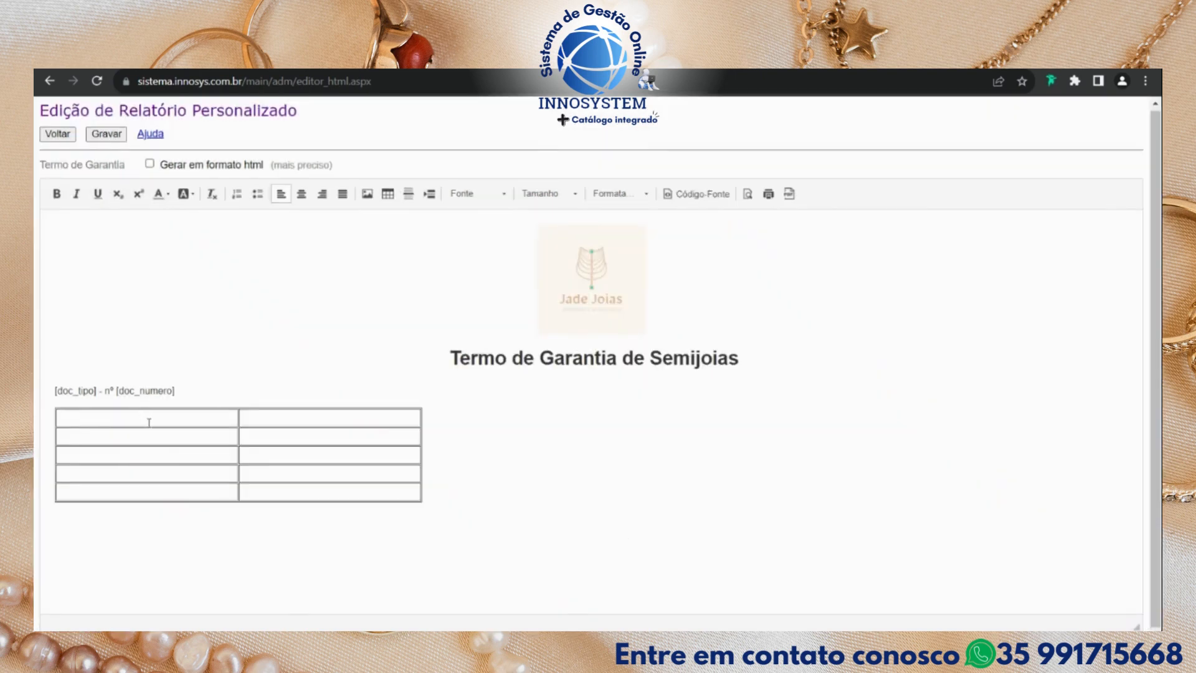
Fill the table's first column with the labels Vendedor, Cliente, CPF/CNPJ, Cidade and Data.
text(V)
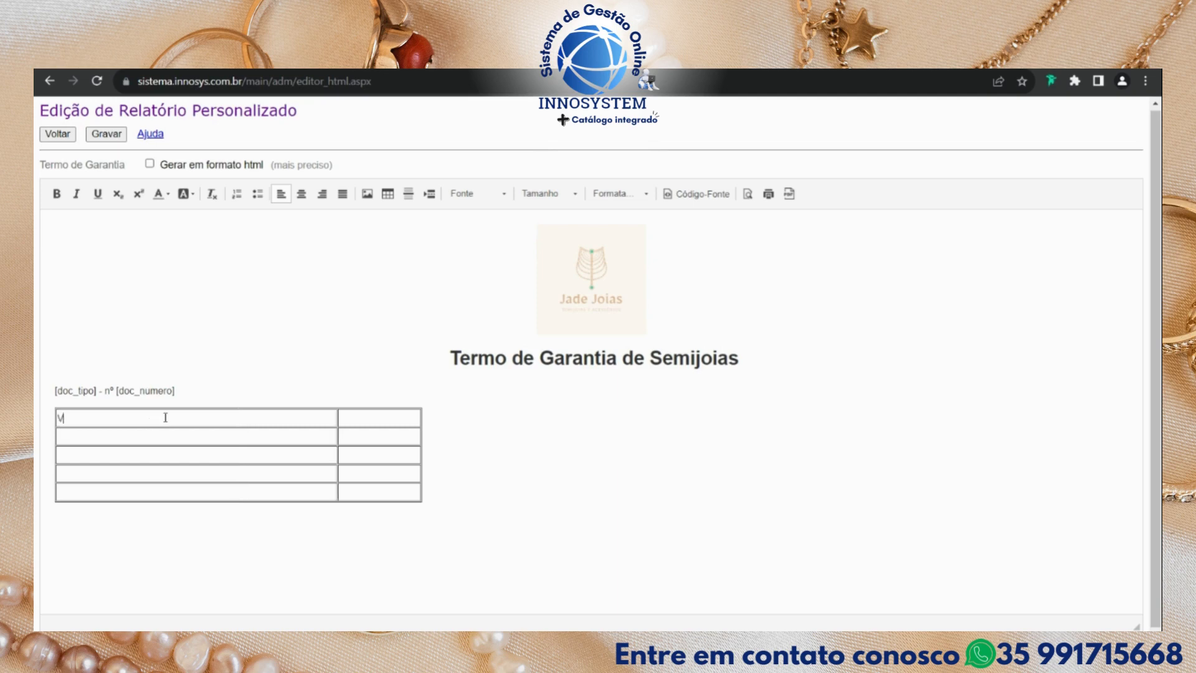
text(endedor)
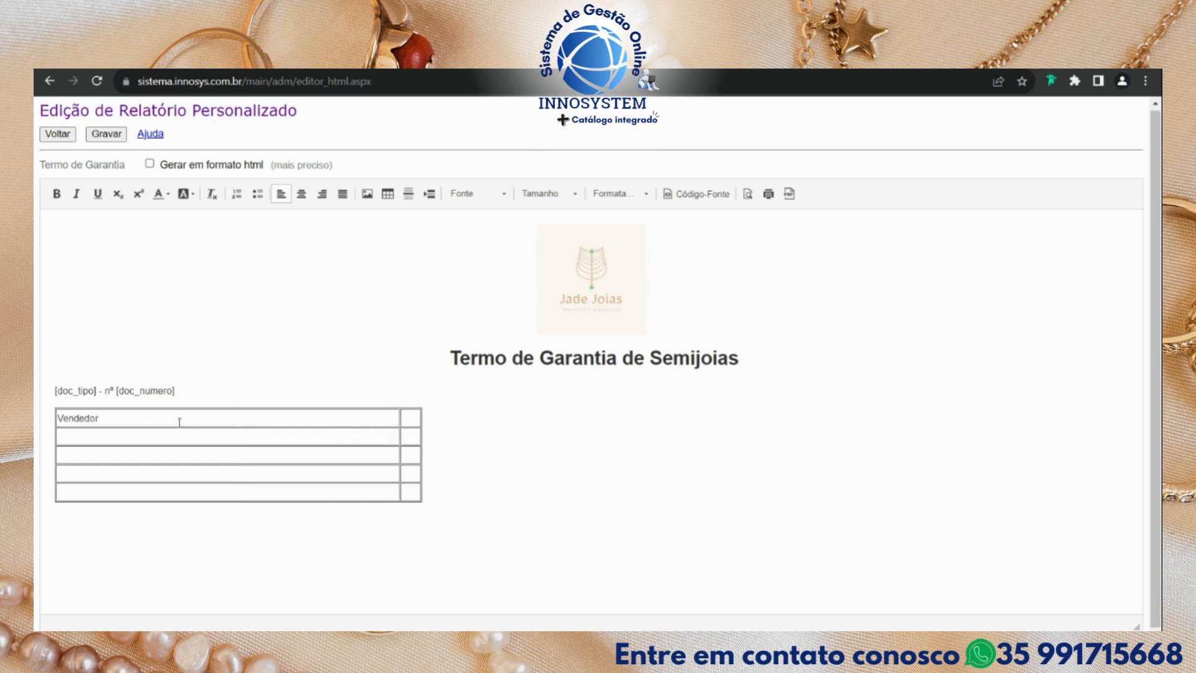
click(192, 435)
text(Cliente)
click(207, 457)
text(CPF/CNPJ)
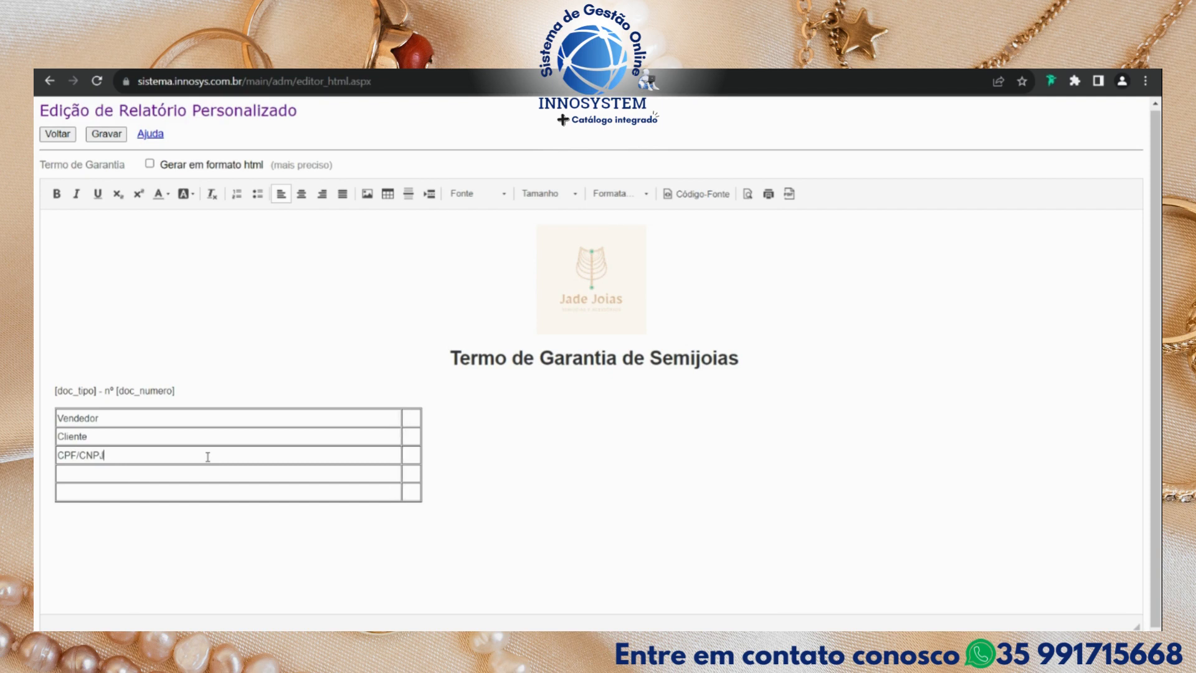
click(216, 471)
text(Cidade)
text(Data)
Enter the placeholders [usuario_nome] beside Vendedor and [cli_nome] beside Cliente.
click(412, 416)
text([])
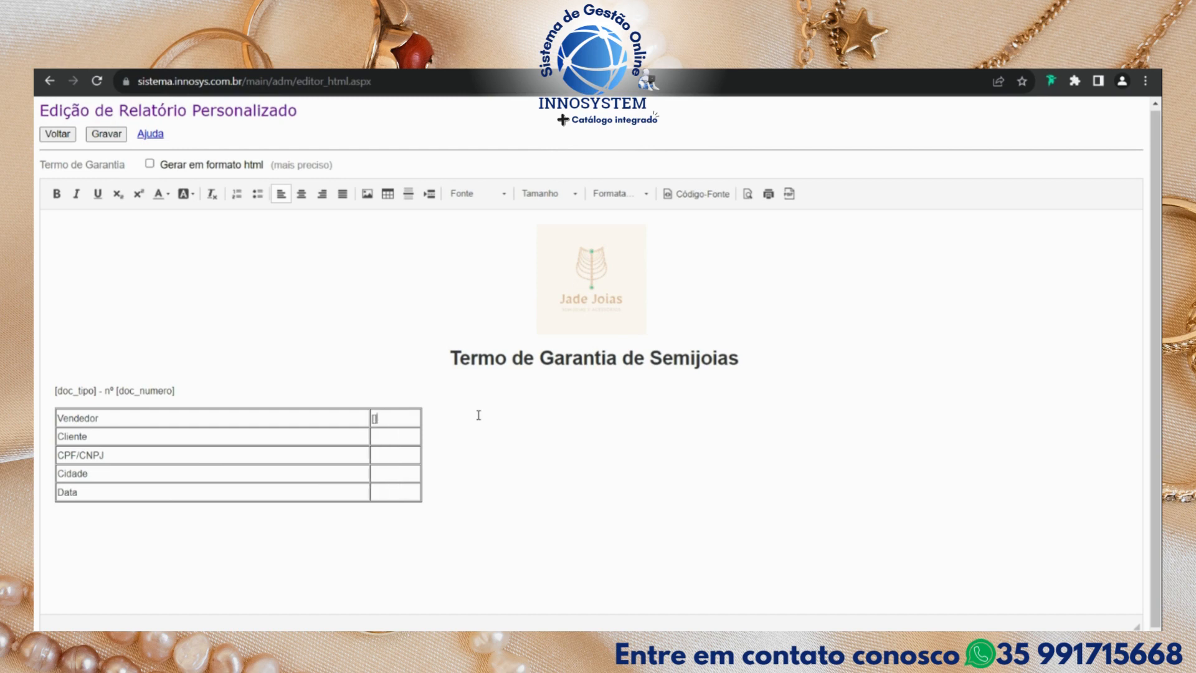
key(Left)
text(u)
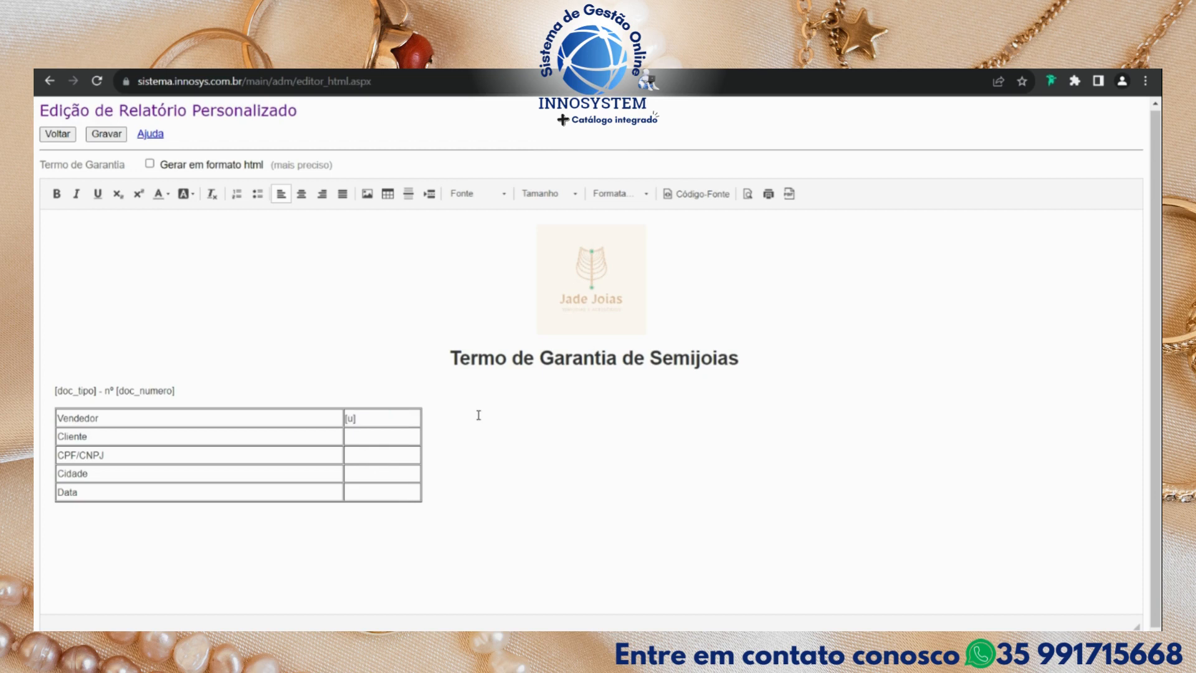
text(suario_nome)
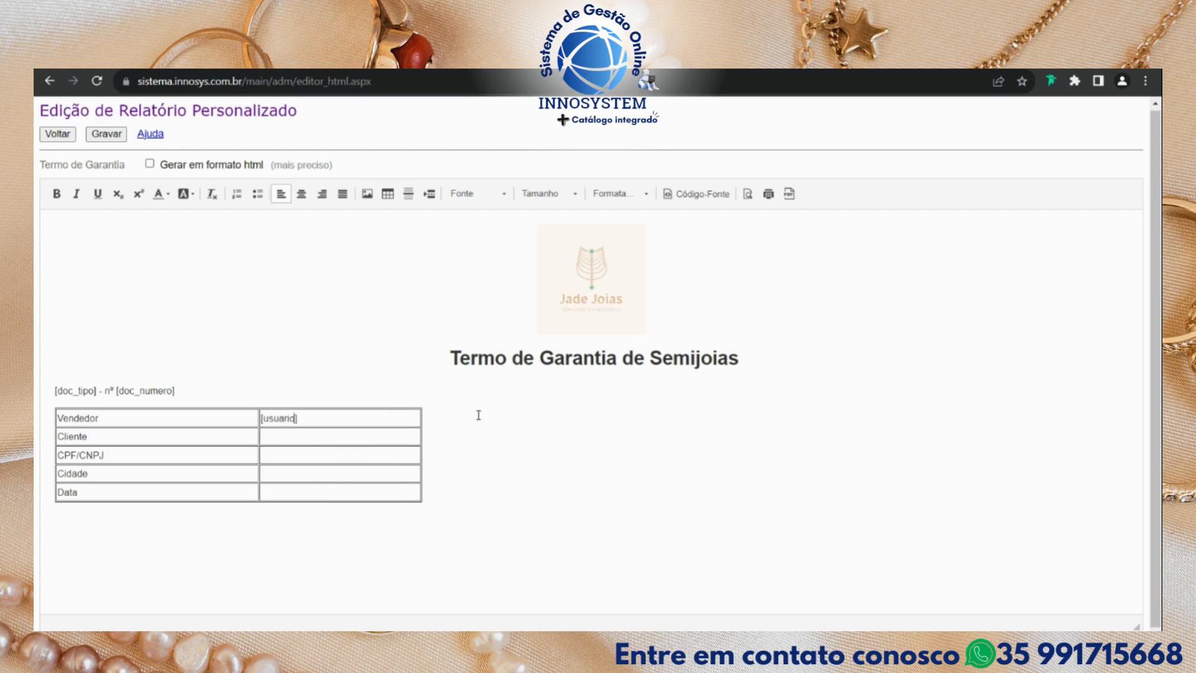
click(290, 436)
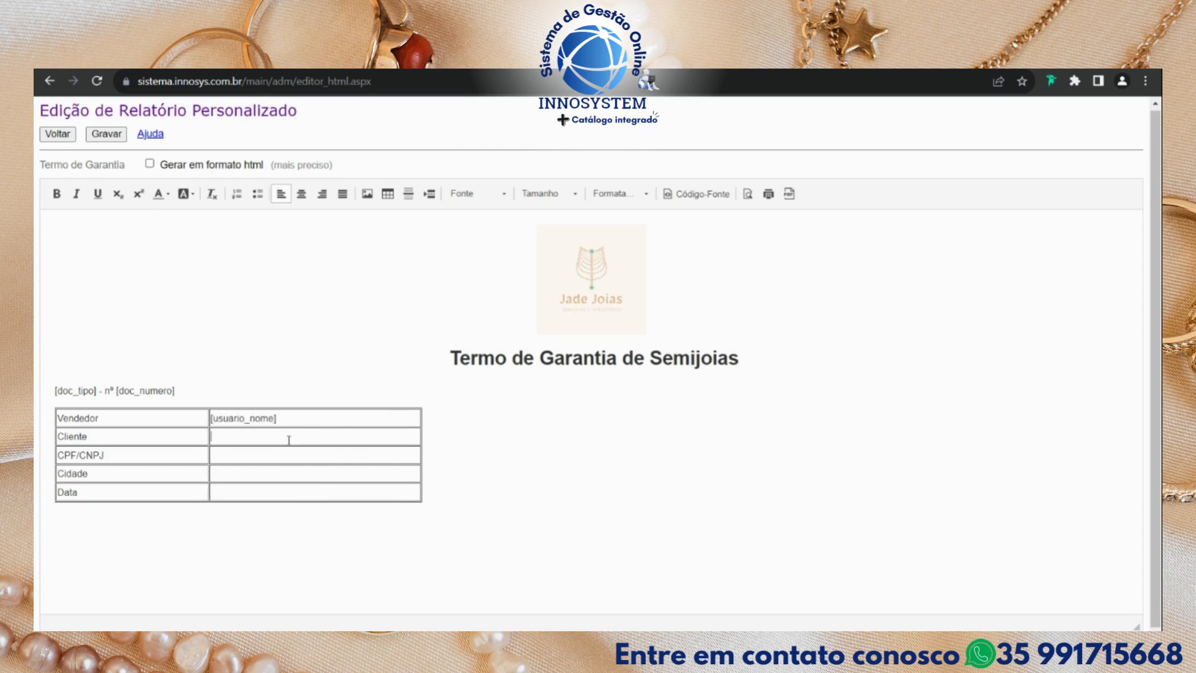
text([)
text(cli_nome])
Enter the placeholders [cli_cpf_cnpj], [cli_cidade] and [doc_data] beside CPF/CNPJ, Cidade and Data.
click(309, 450)
text([cli_cpf_cnpj)
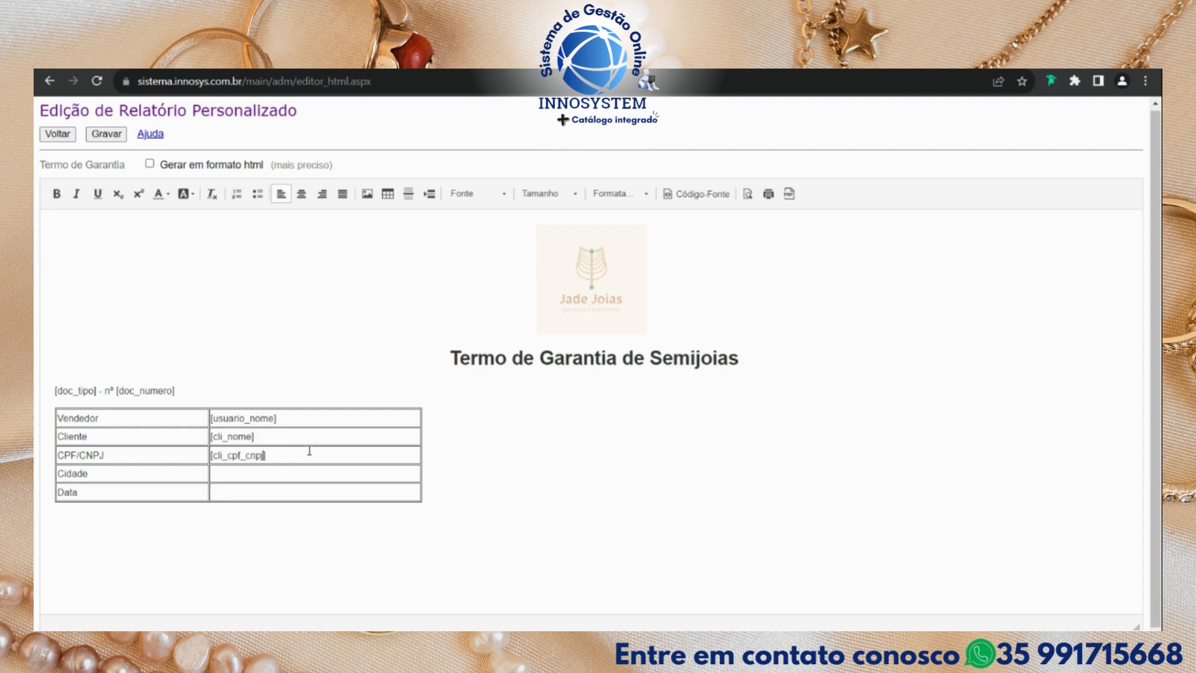
click(244, 475)
text([cli_cidade])
click(252, 490)
text([doc_data)
Set the customer details table's border to 0 and its alignment to centred.
right_click(331, 412)
click(386, 532)
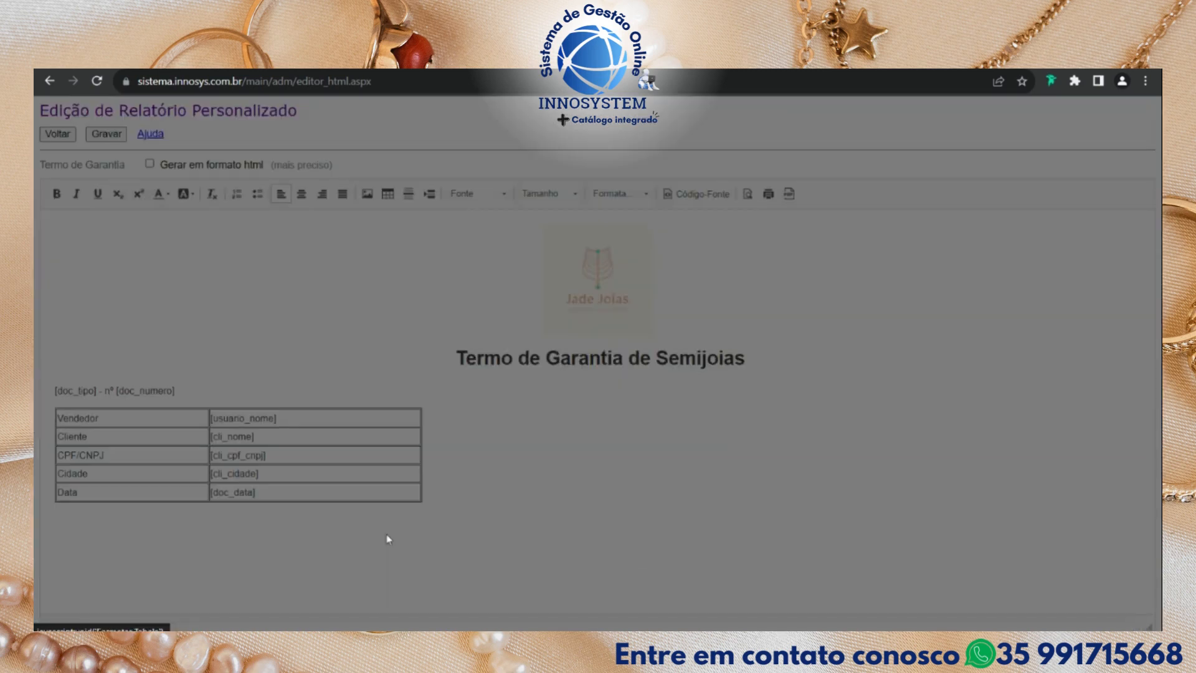
click(504, 389)
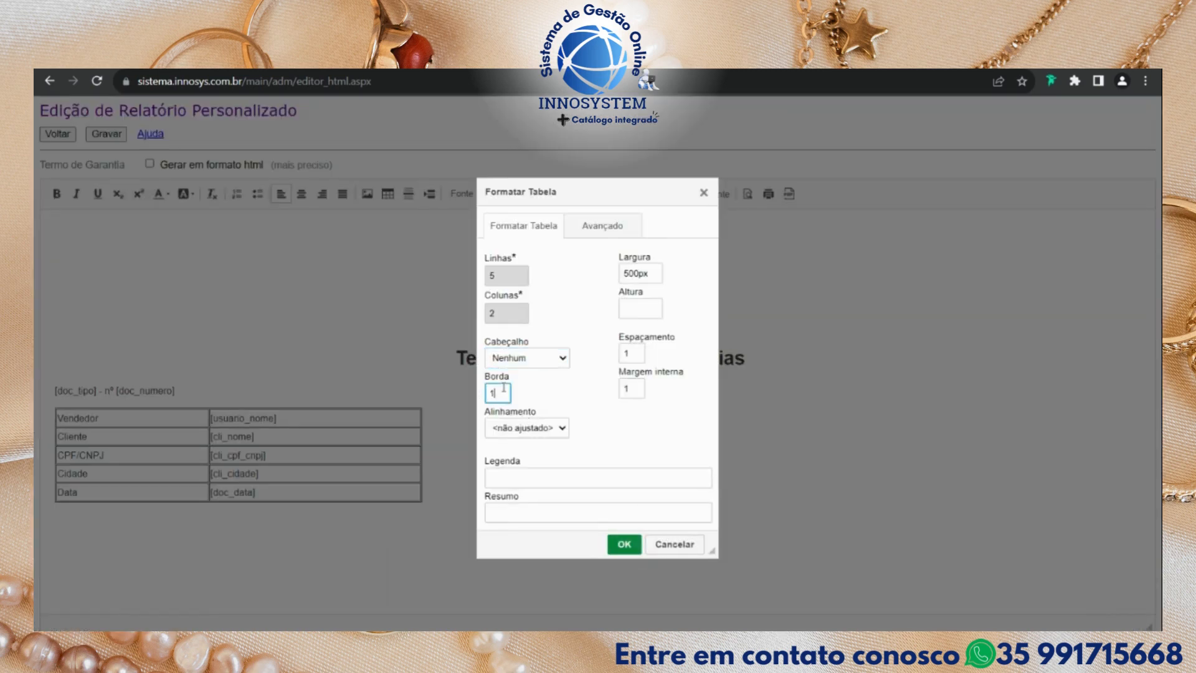
text(0)
click(584, 433)
click(526, 428)
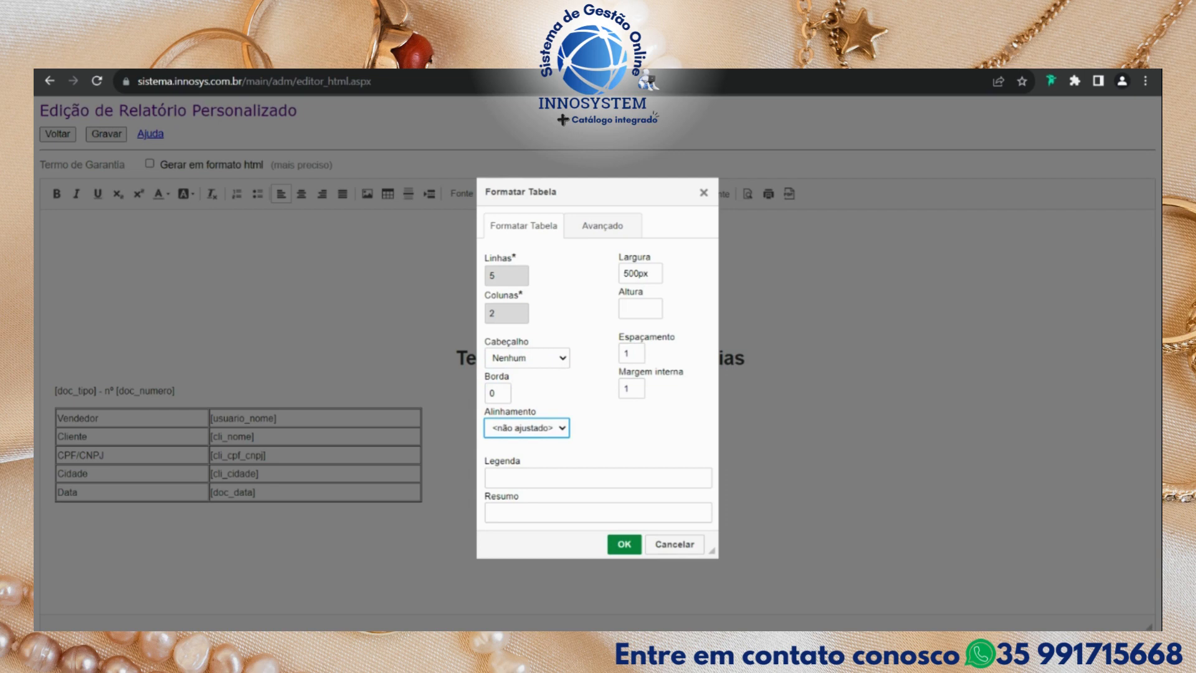
click(550, 470)
click(624, 543)
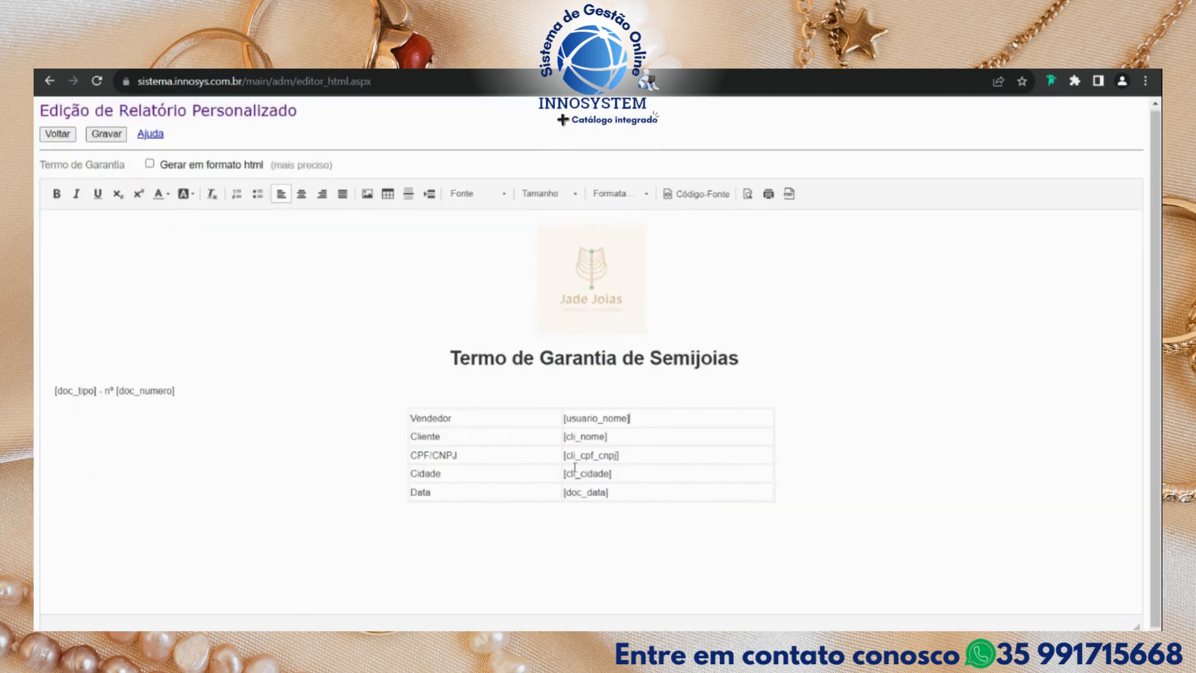
Centre the "[doc_tipo] - nº [doc_numero]" line under the title.
drag(176, 390, 48, 395)
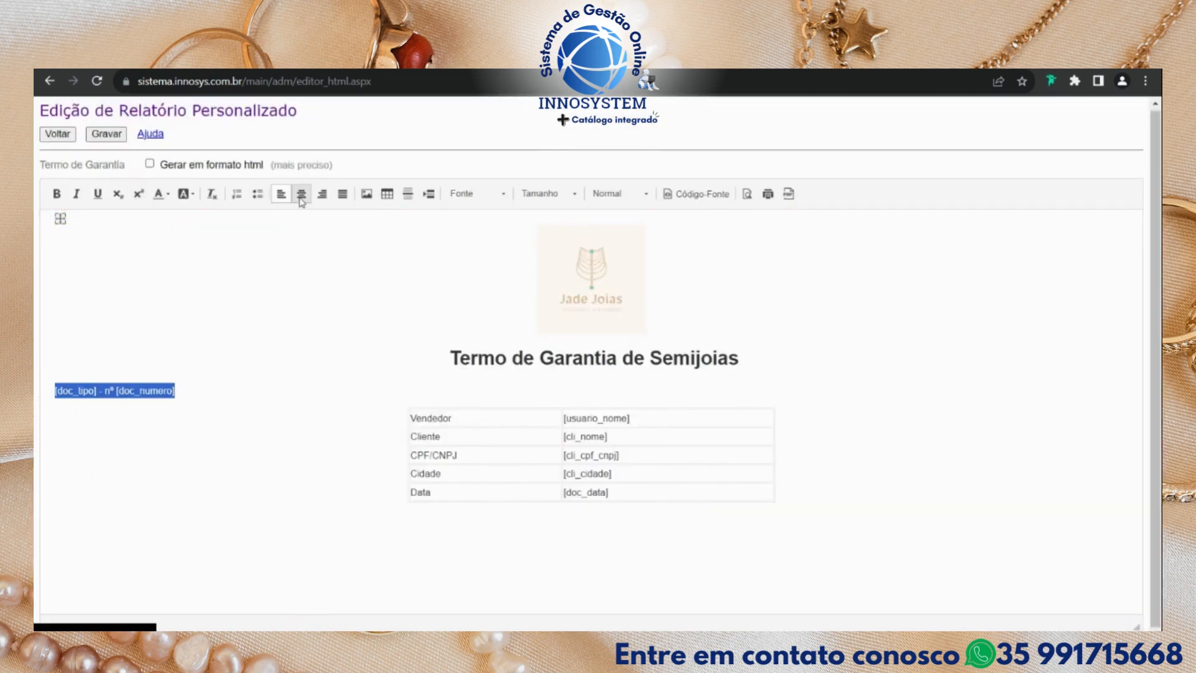
click(301, 193)
click(512, 388)
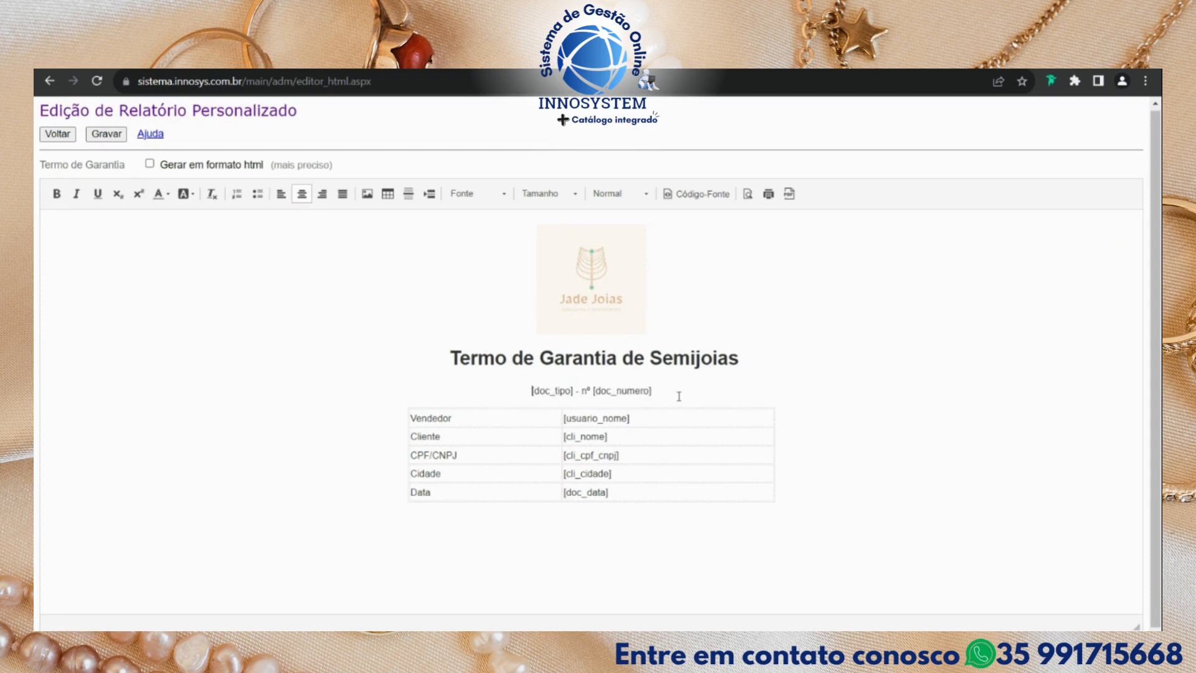
Insert a second table with 3 rows and 5 columns below the customer details table.
click(823, 473)
click(823, 492)
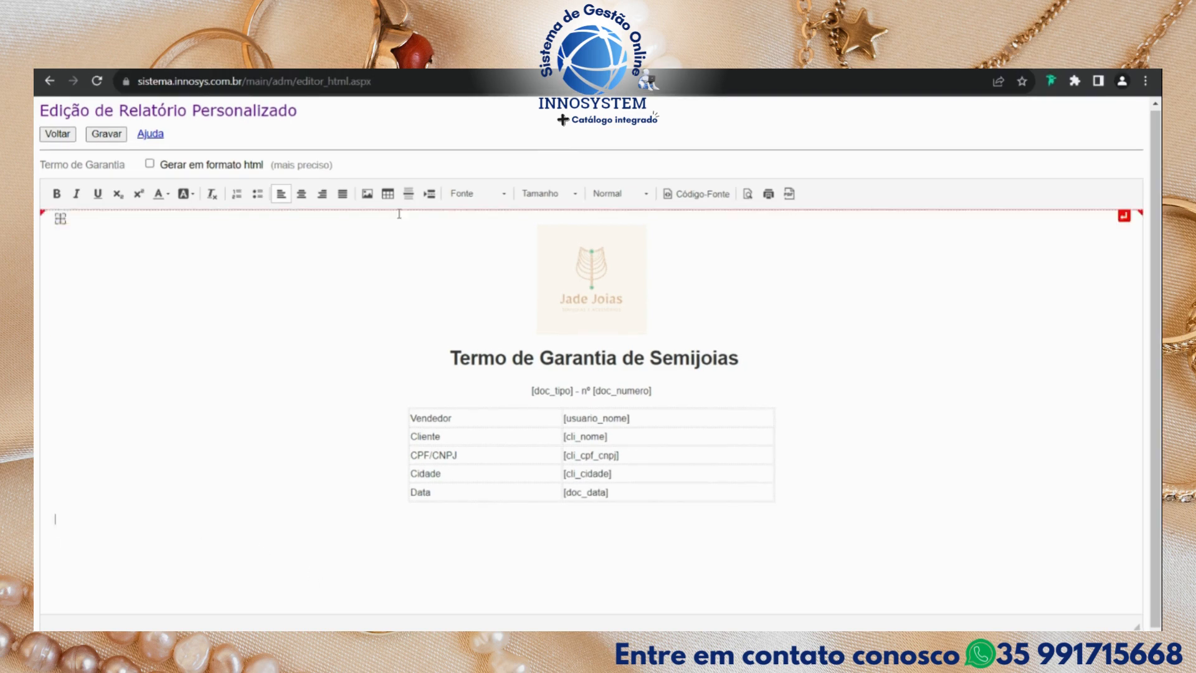
click(388, 194)
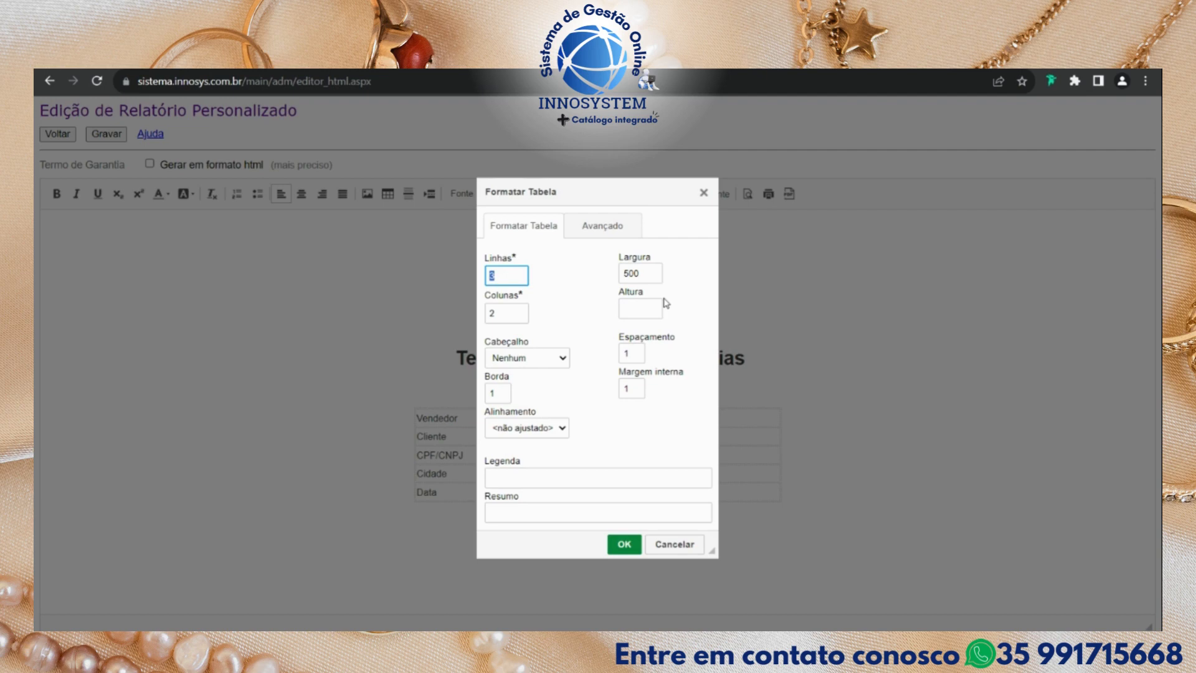
click(511, 310)
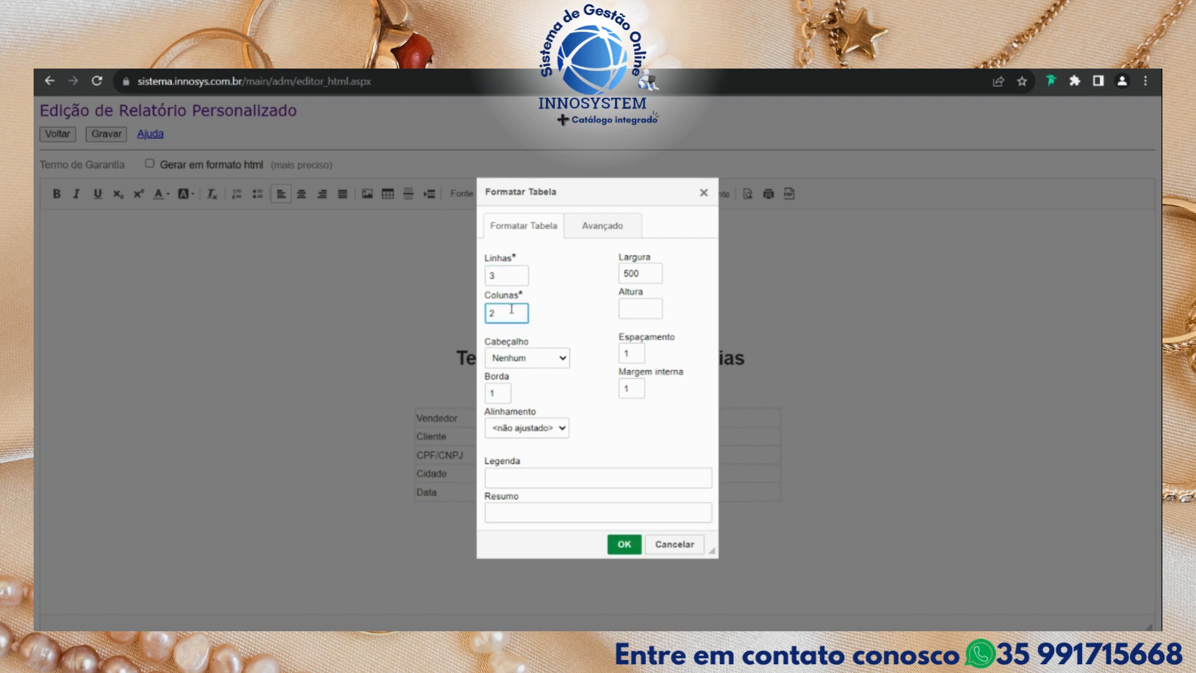
key(BackSpace)
text(5)
click(625, 544)
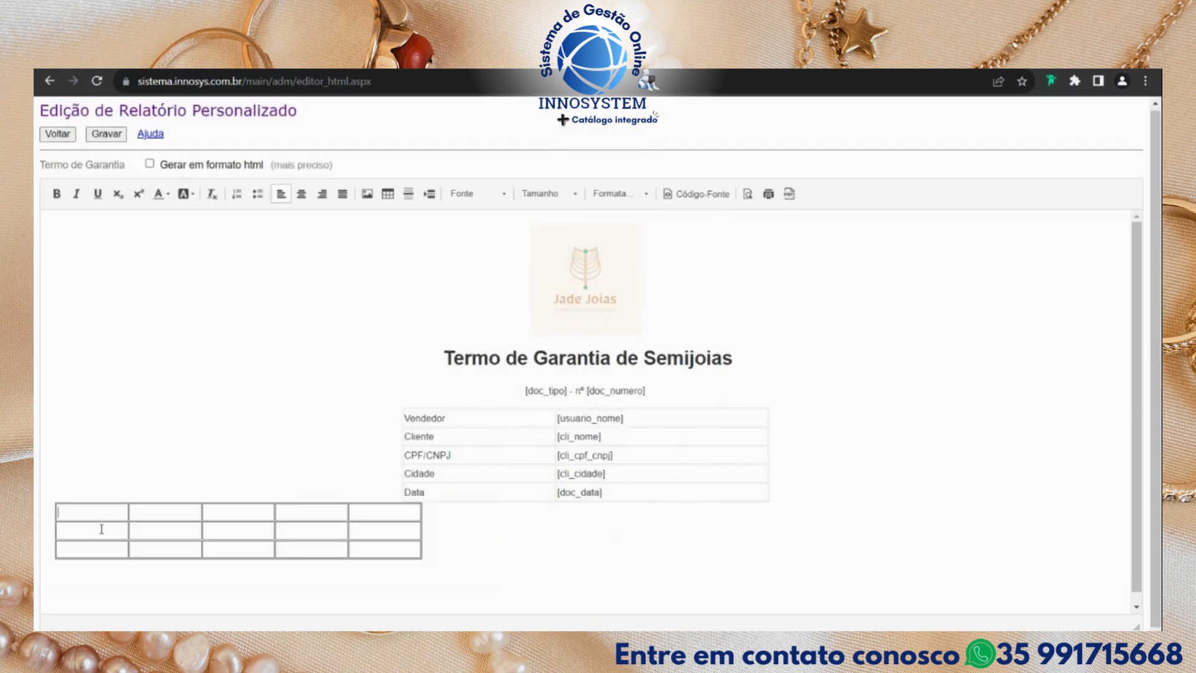
Fill the new table's first row with the headings Código, Produto, Valor Unit., Qtd. and Valor.
text(Co)
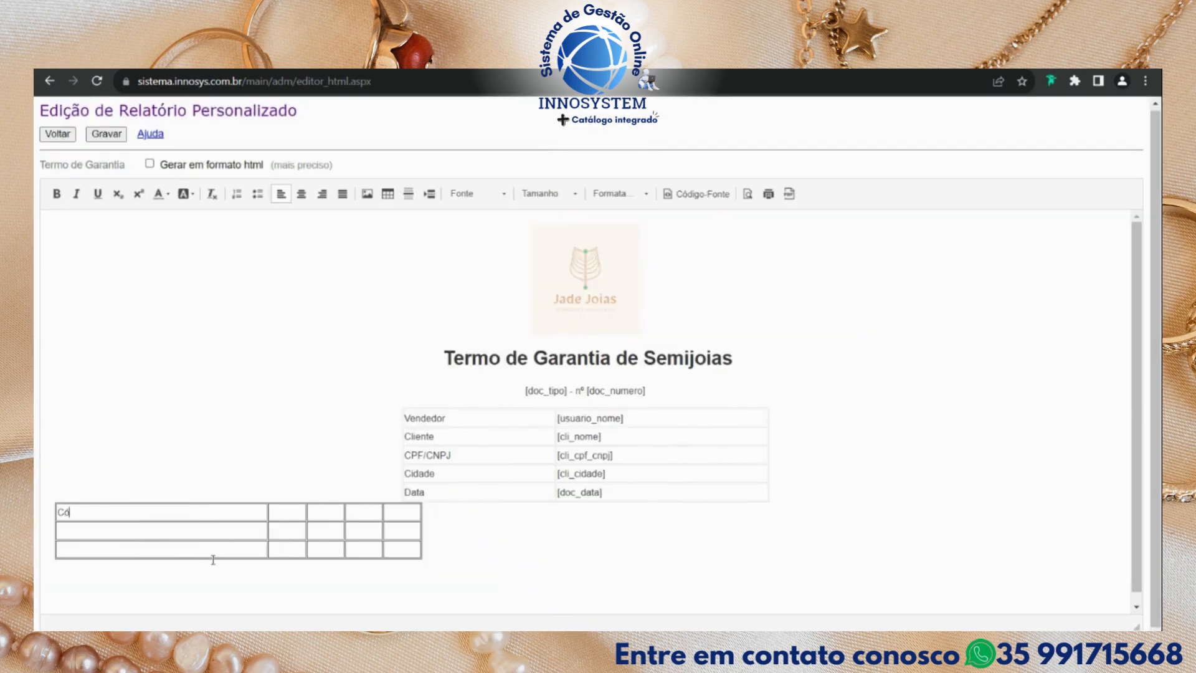
text(digo)
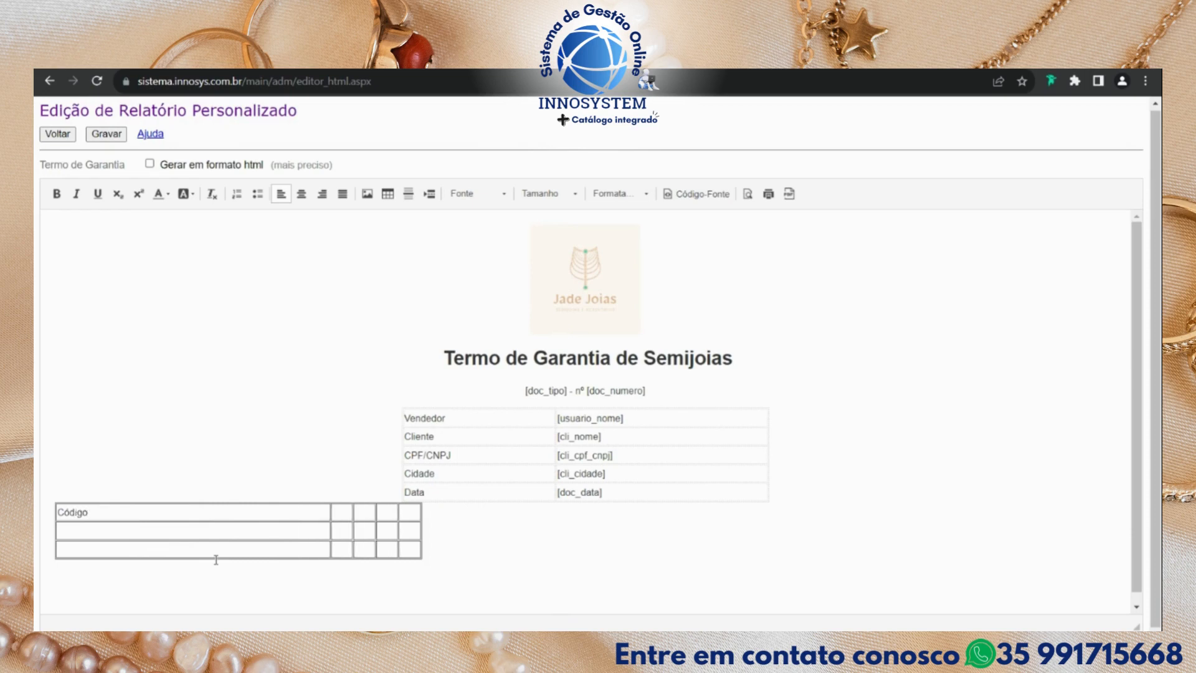
click(346, 514)
text(Produto)
click(393, 512)
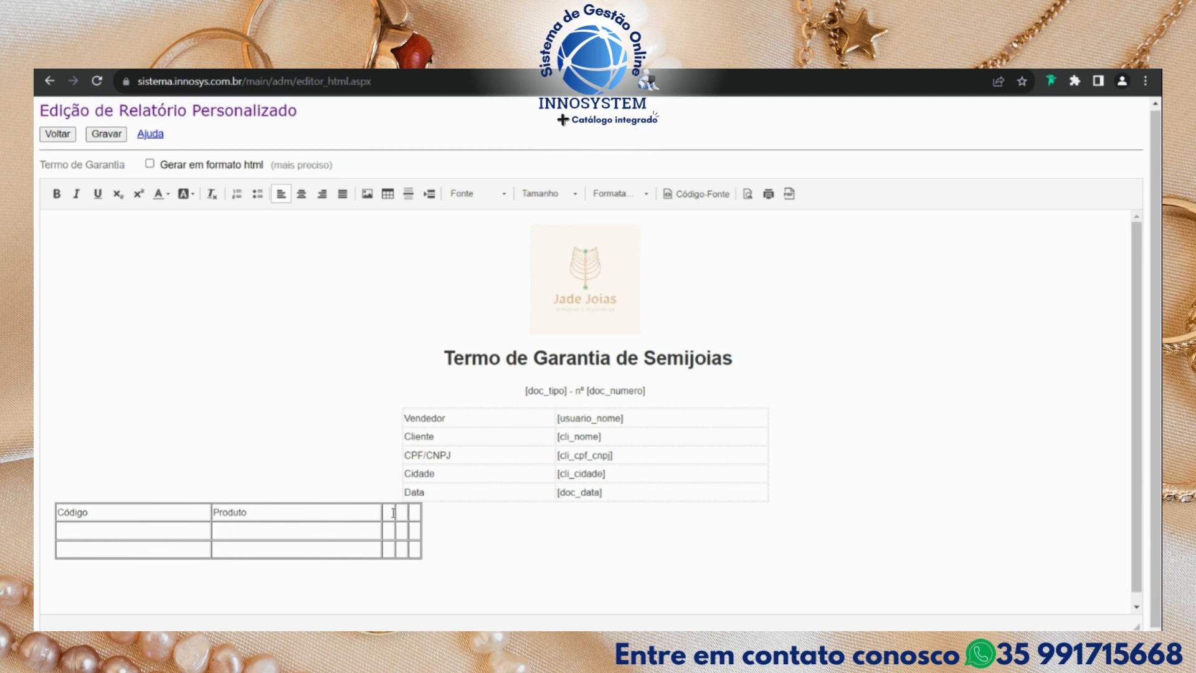
text(Valor U)
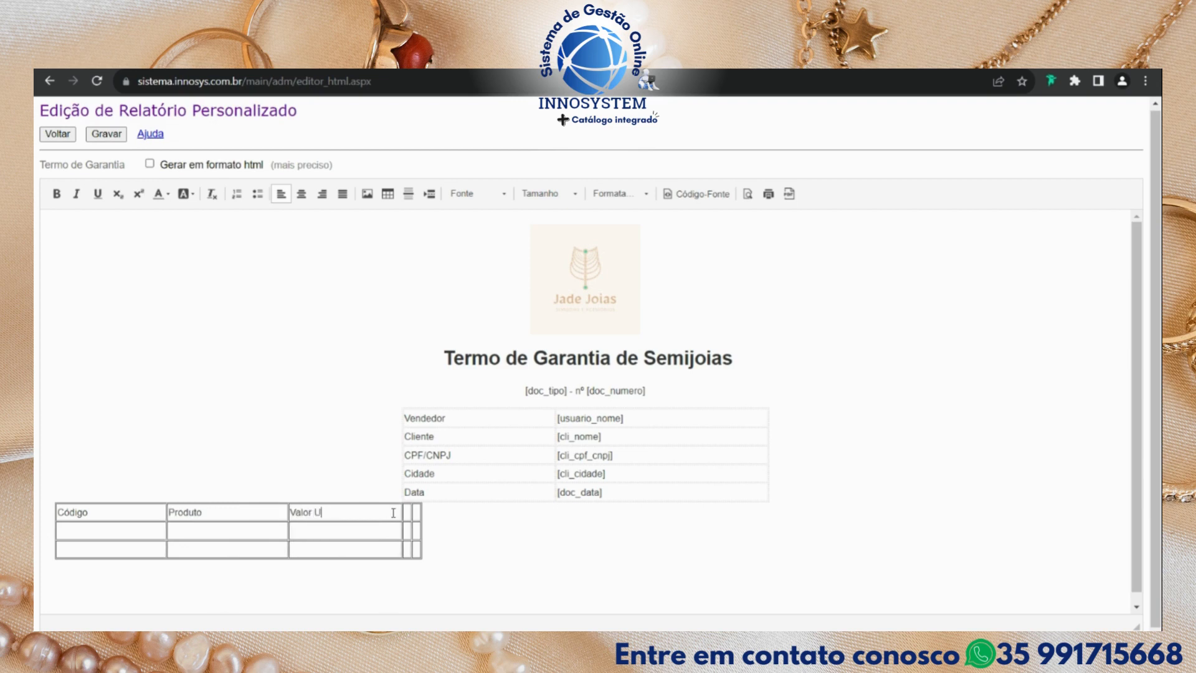
text(nit.)
click(408, 512)
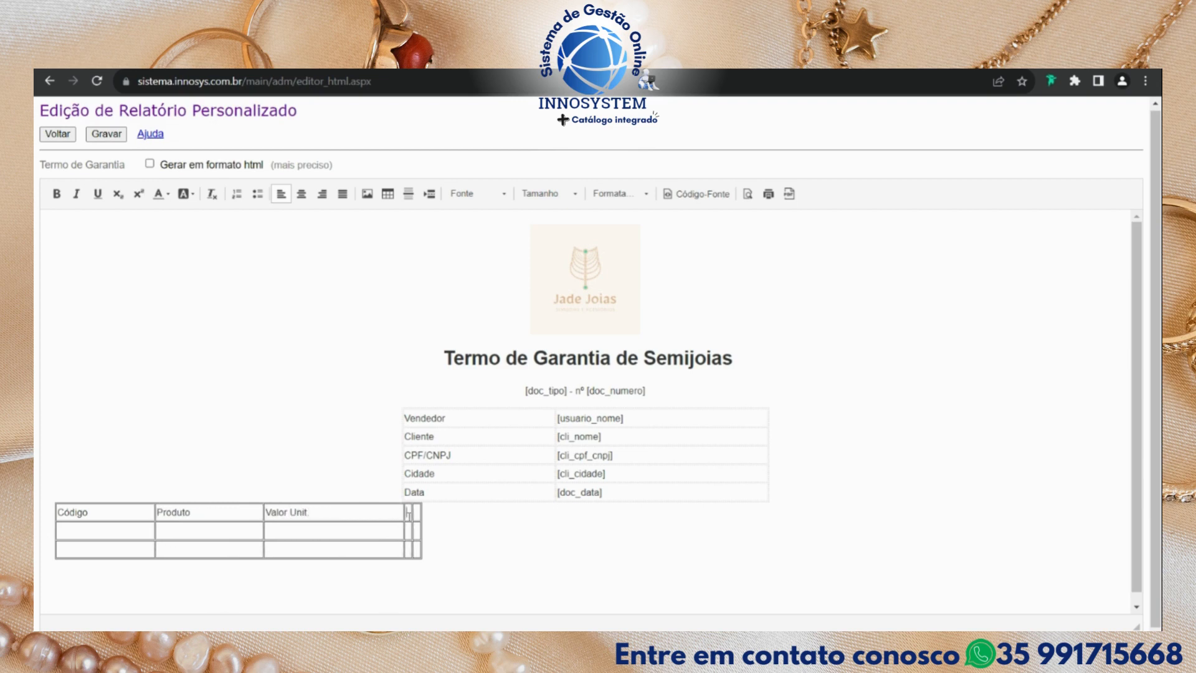
text(Qtd. )
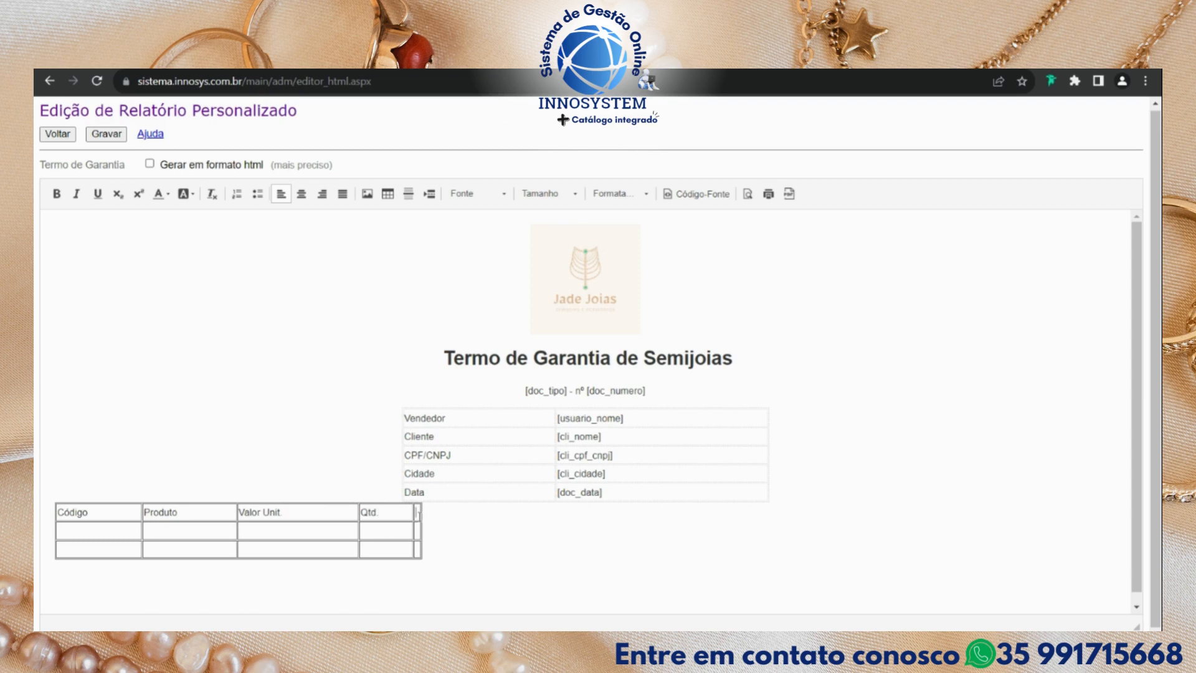
text(Valor)
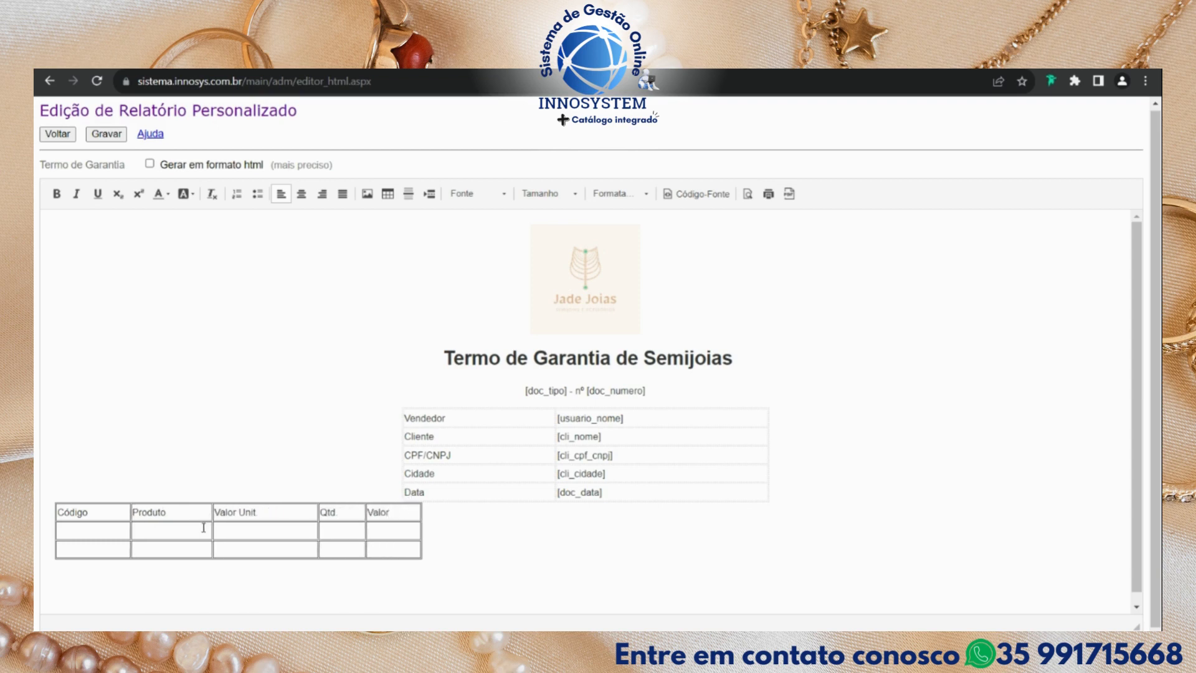
Enter [prod][prod_codigo] under Código and [prod_nome] under Produto in the product table's second row.
click(109, 535)
text([prod][prod)
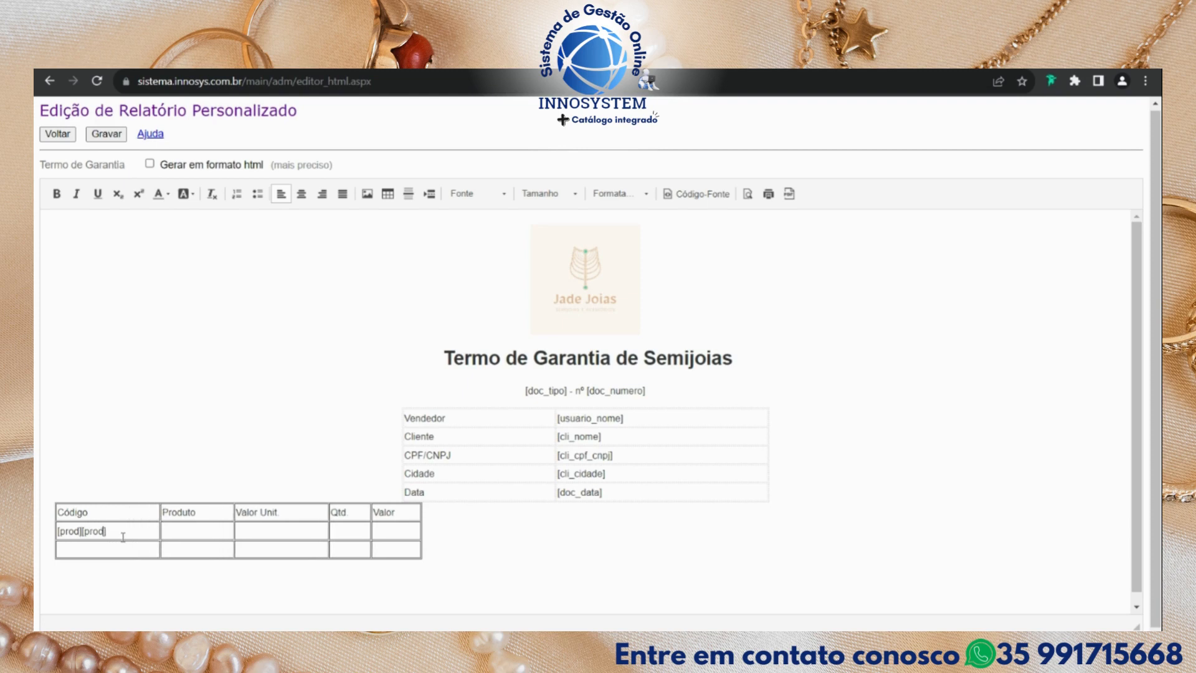
text(_)
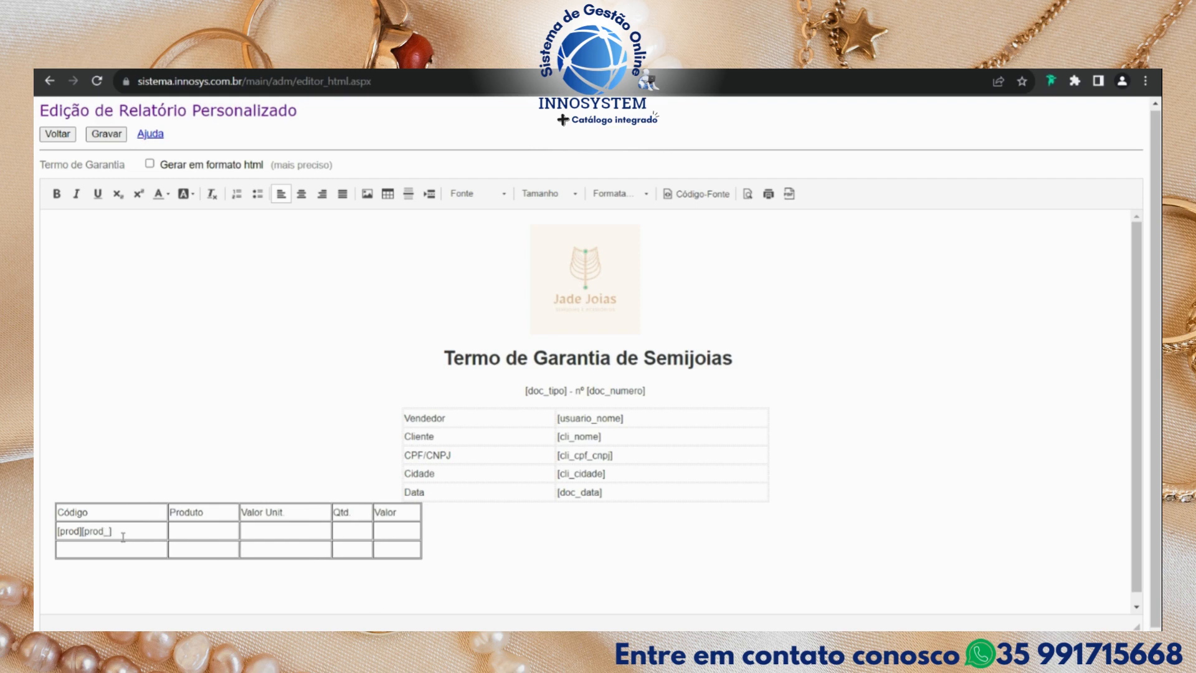
text(codigo])
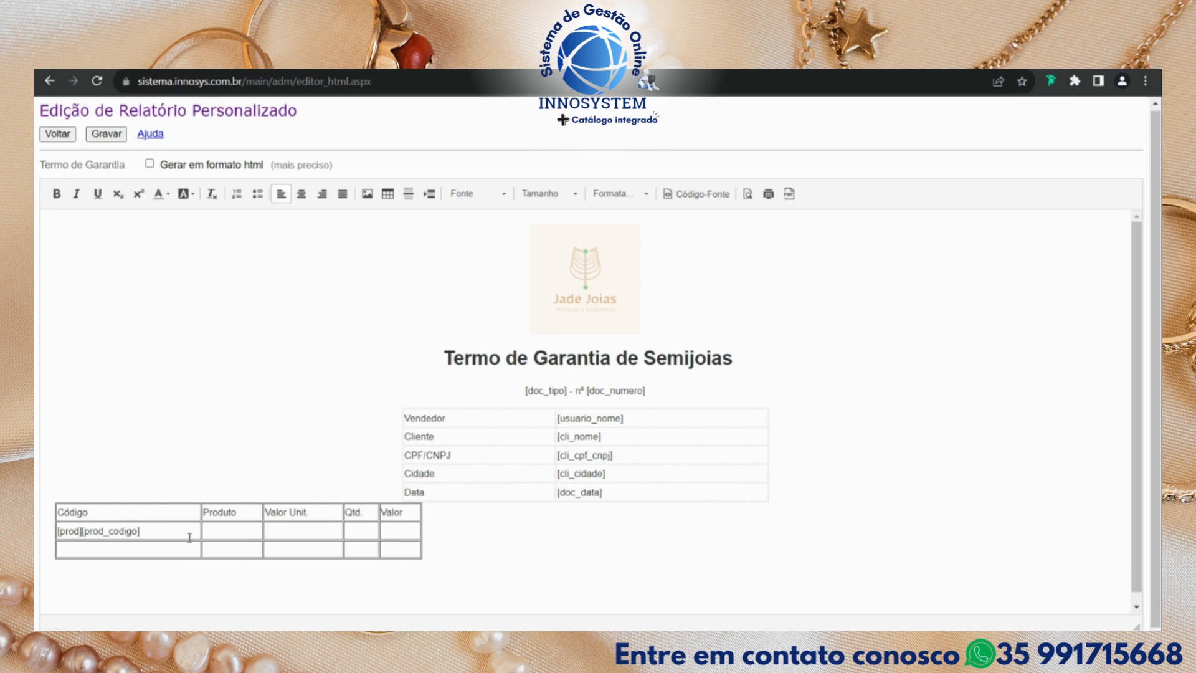
click(221, 535)
text([prod_nome])
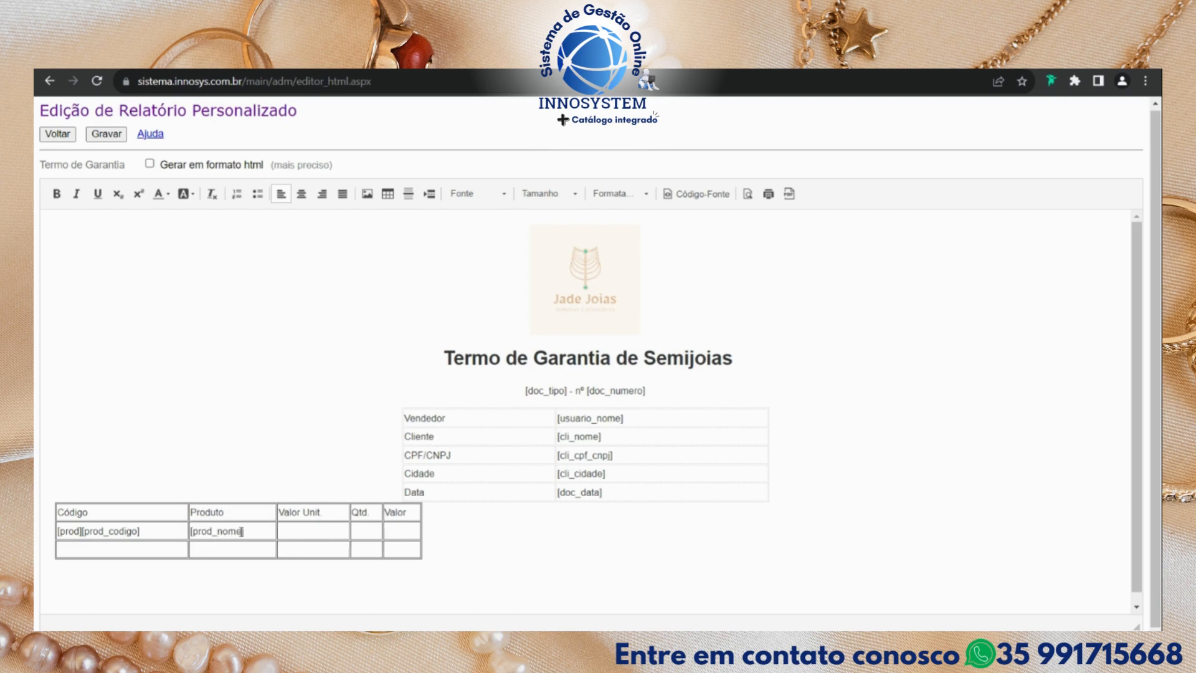
Complete the second row with [prod_vlr_unit] under Valor Unit., [prod_qtd] under Qtd. and [prod_total] under Valor.
click(294, 527)
text([prod_vlr_u)
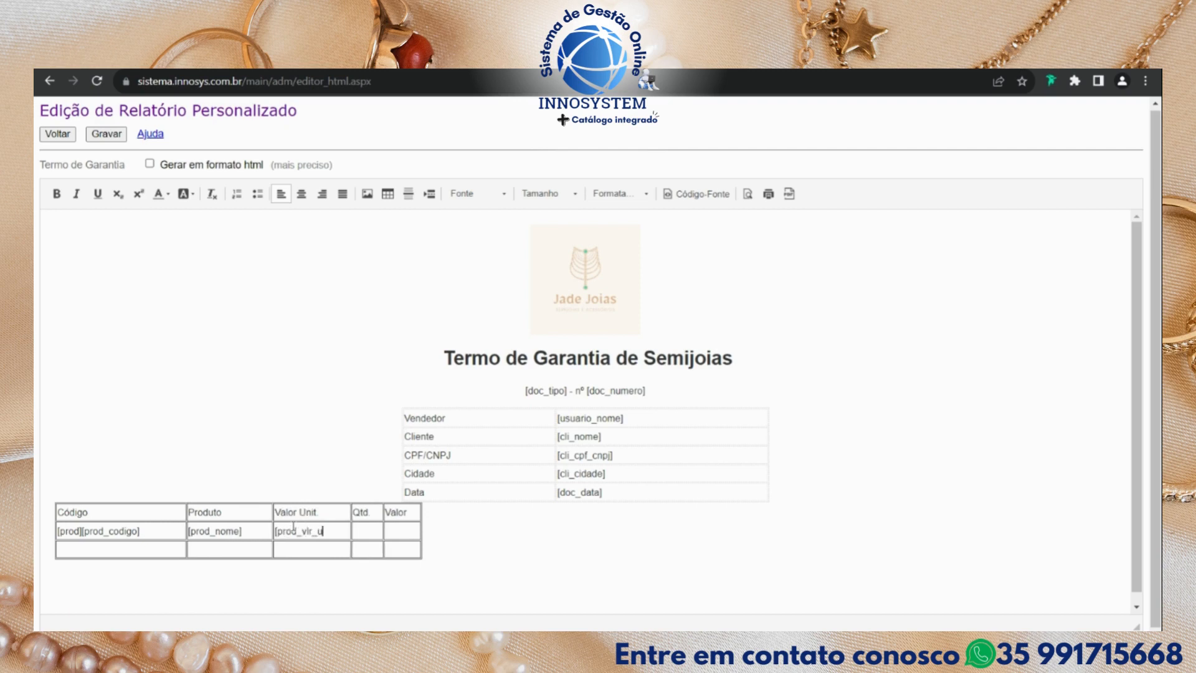
text(nit])
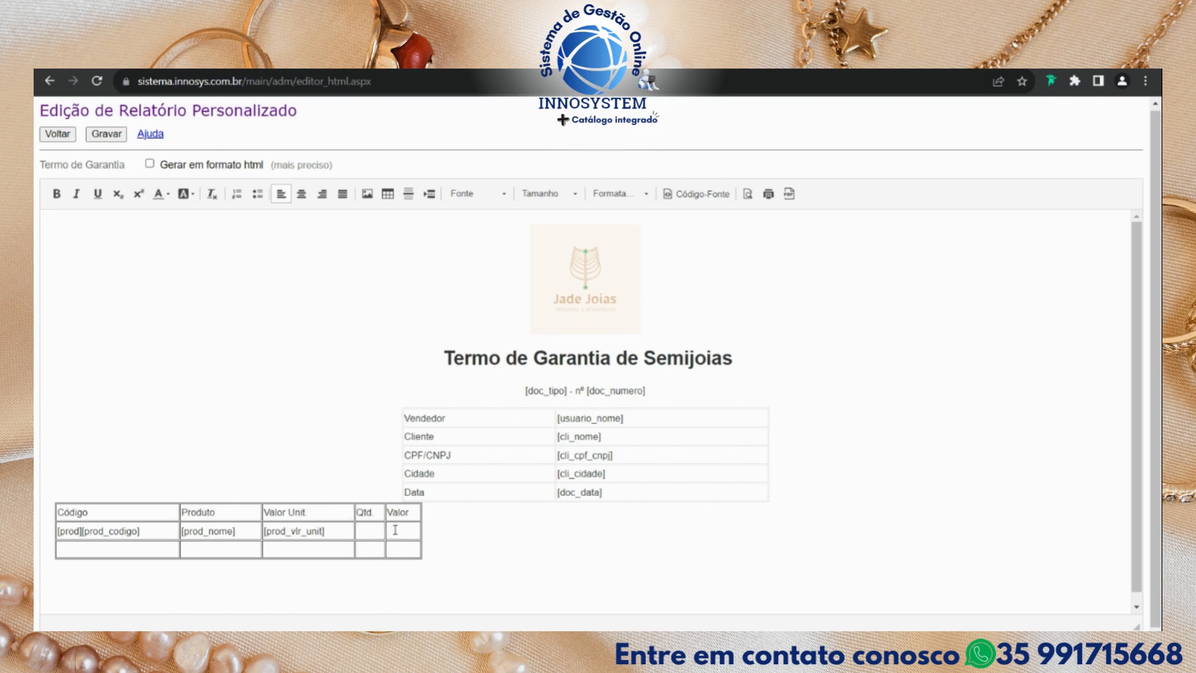
click(369, 531)
text([prod_qtd)
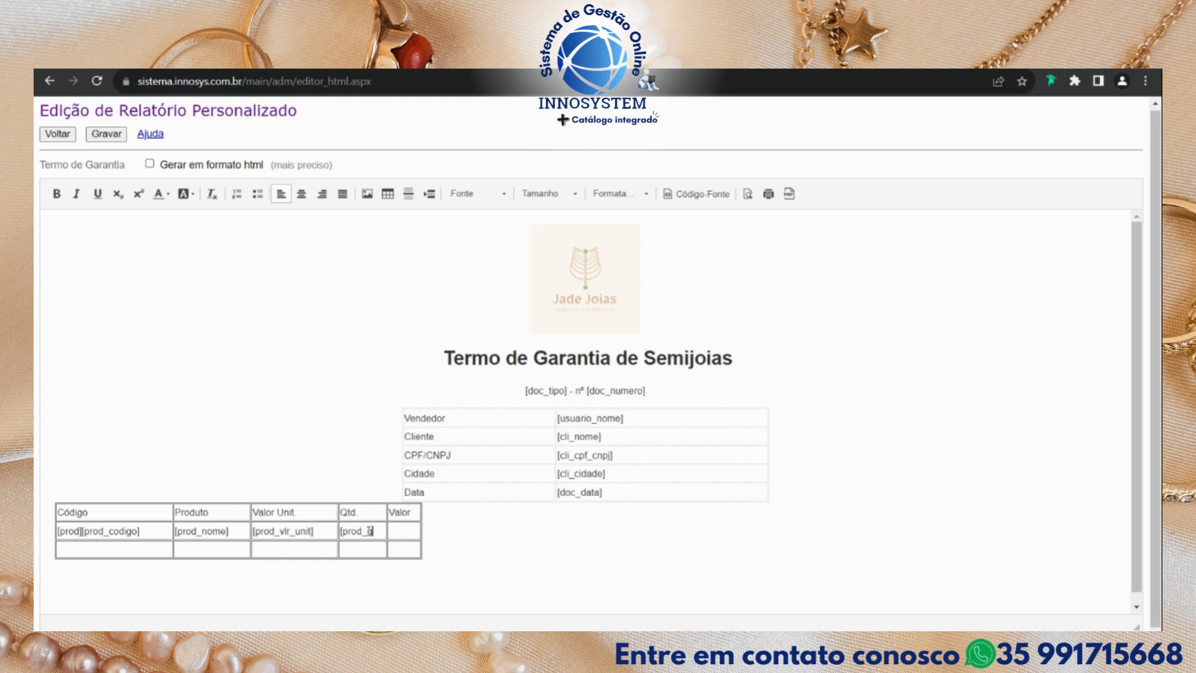
text(])
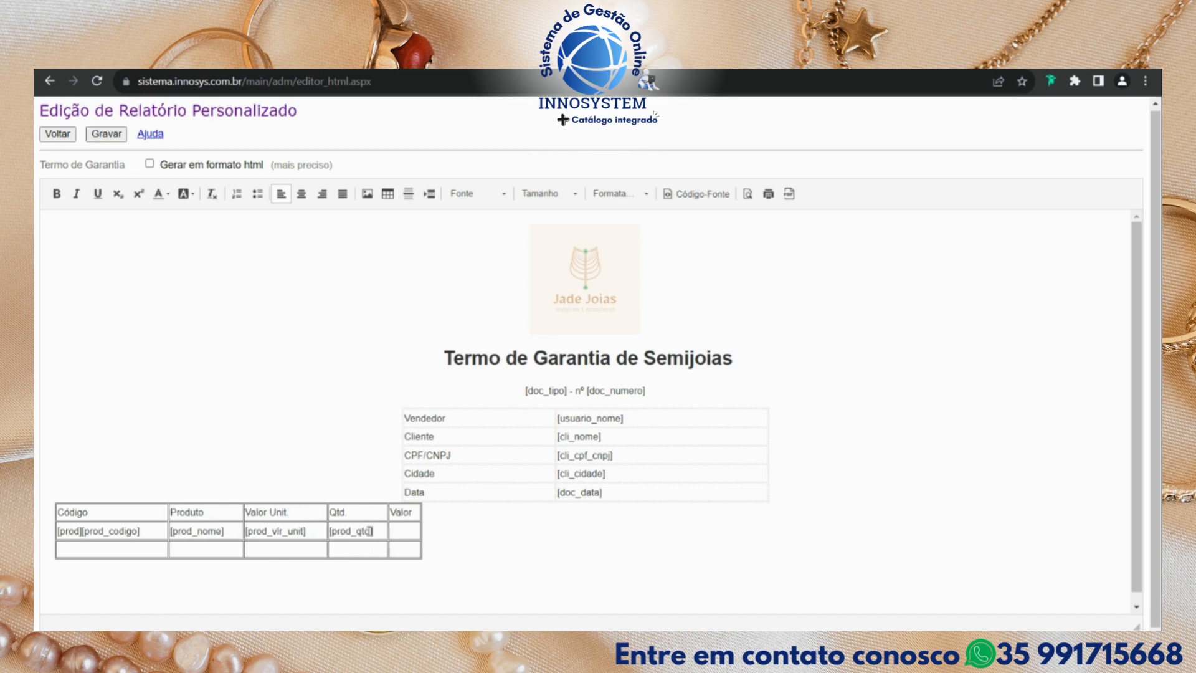
click(405, 527)
text([prod_)
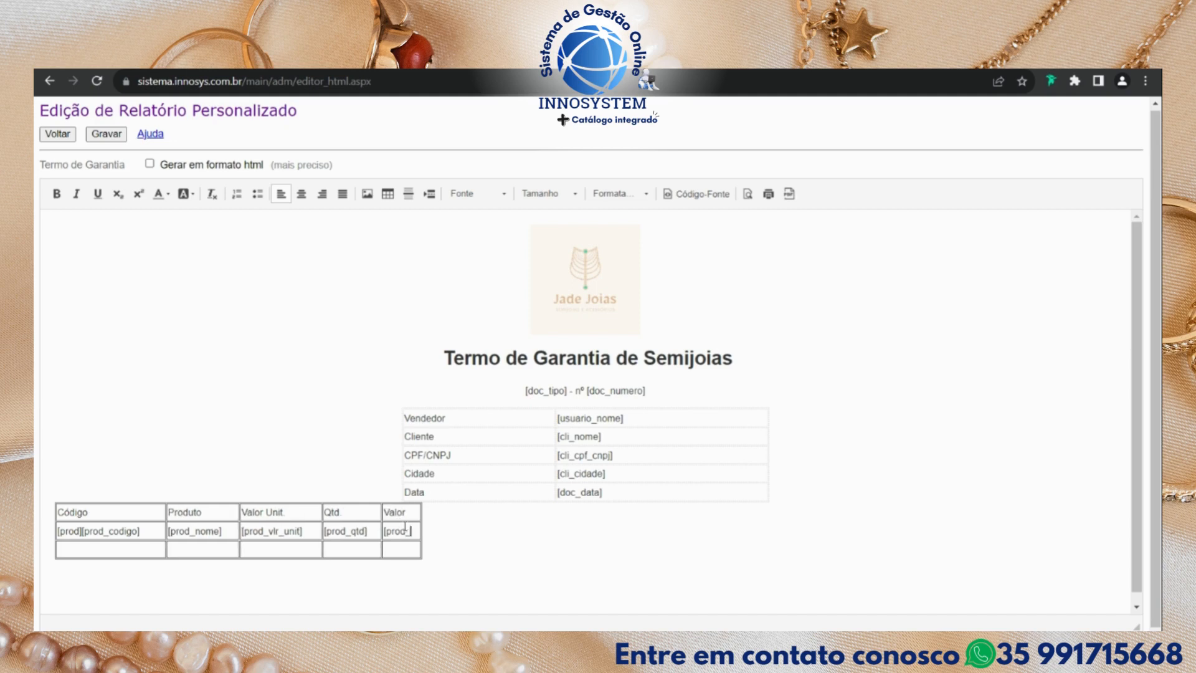
text(total])
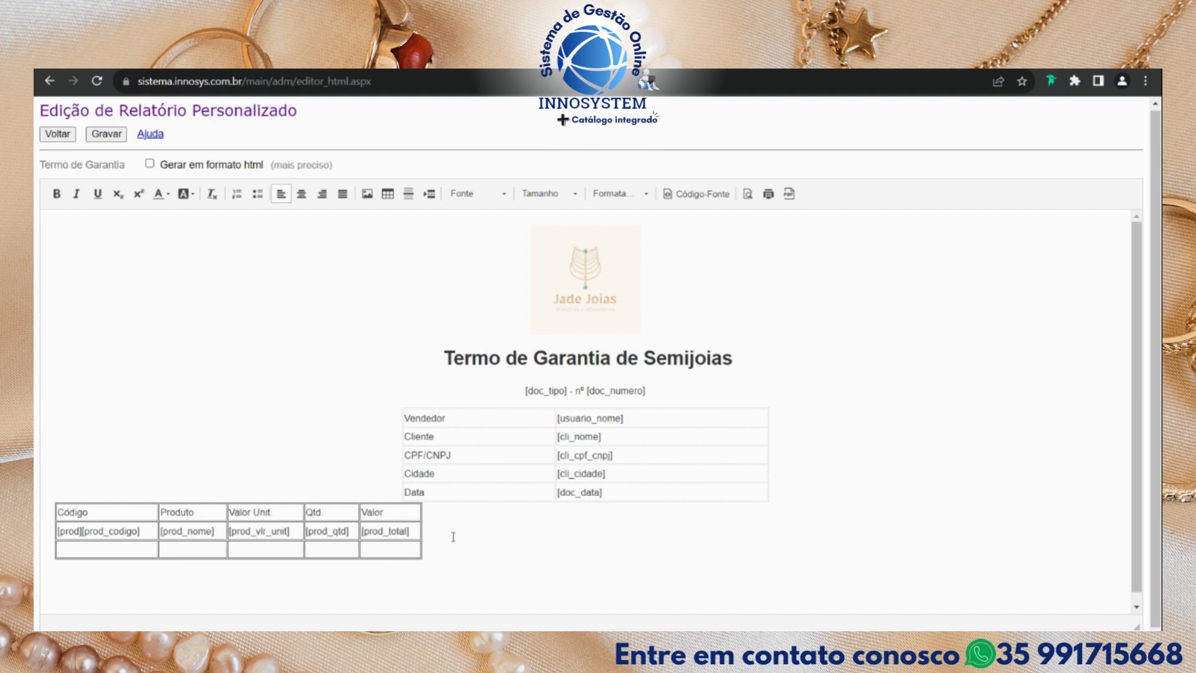
Fill the product table's last row with Total, [prod_soma_qtd] and [prod_soma_total] in the Valor Unit., Qtd. and Valor columns.
click(273, 546)
text(Tod)
text(al)
click(317, 546)
text([prod_soma_)
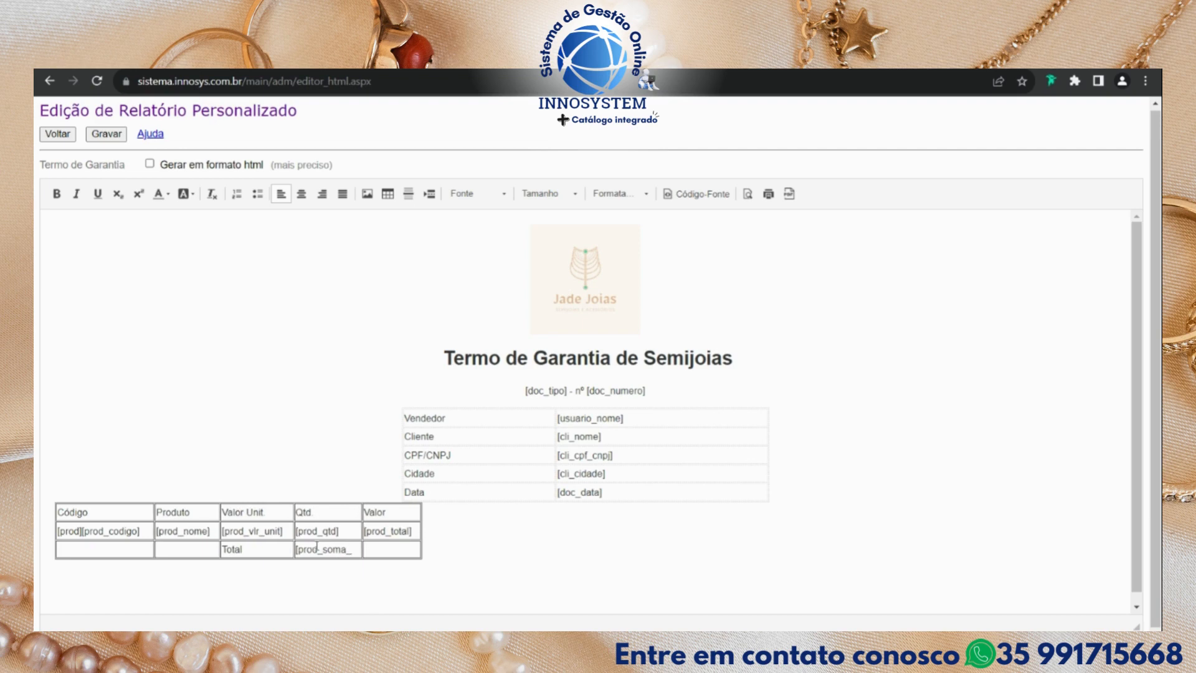
text(qtd])
key(Tab)
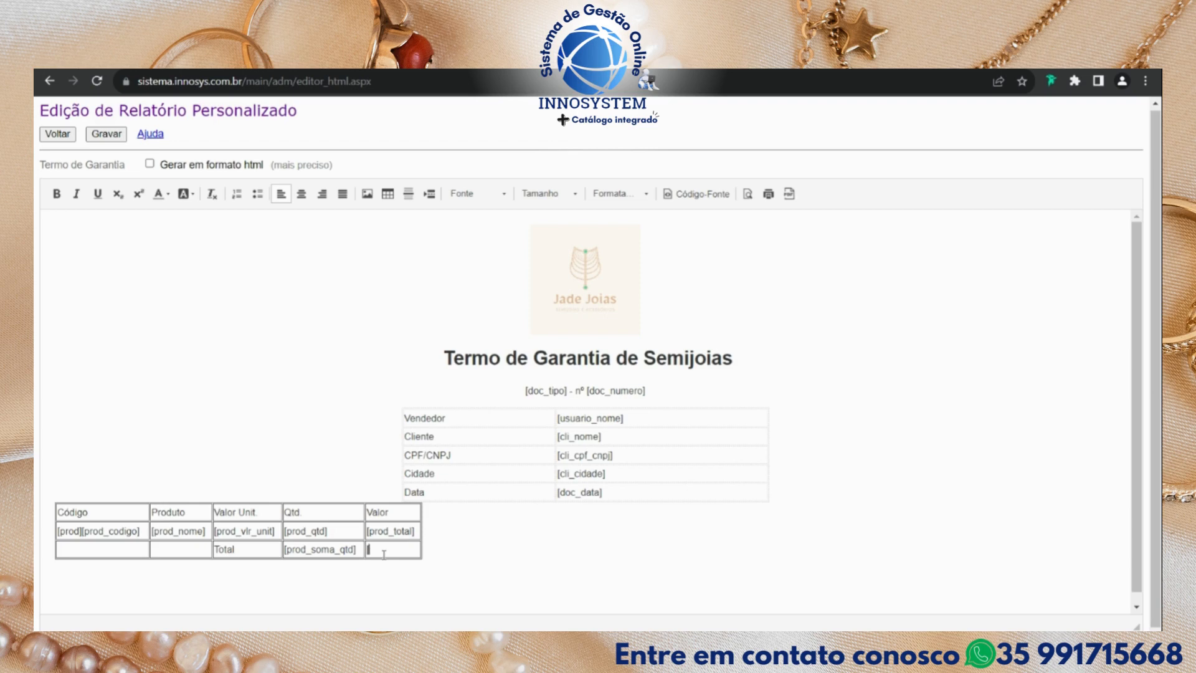
text([prod_soma_total])
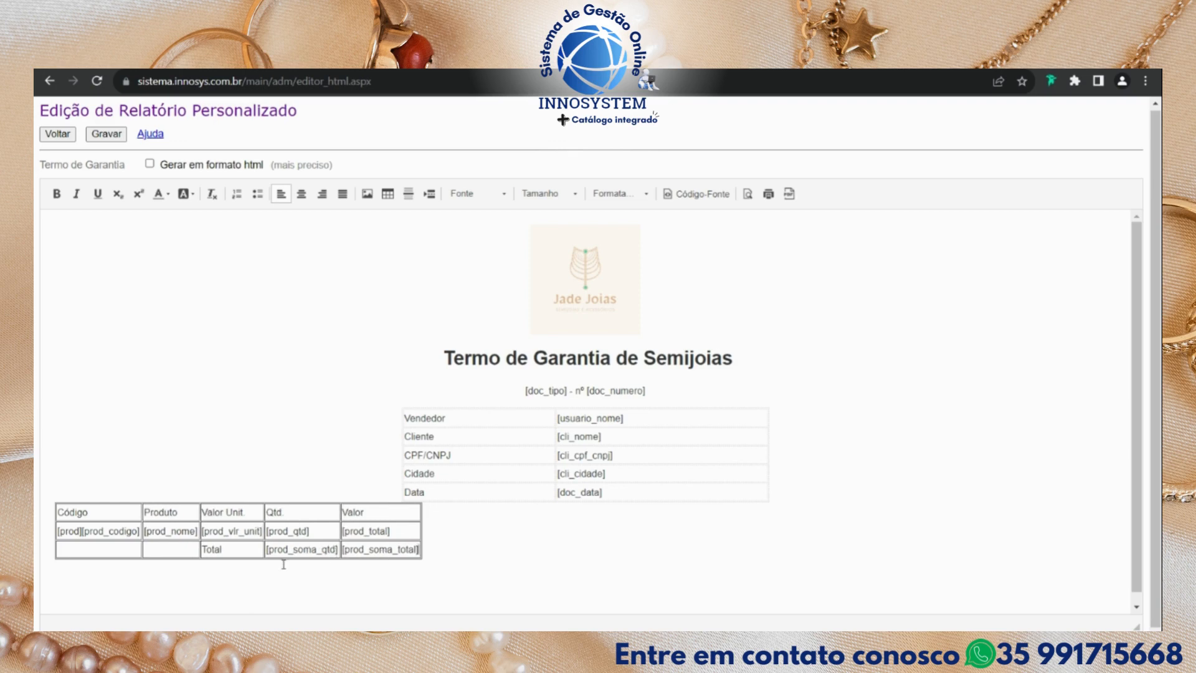
Make the [prod_soma_qtd] and [prod_soma_total] placeholders in the total row bold.
drag(339, 550, 270, 552)
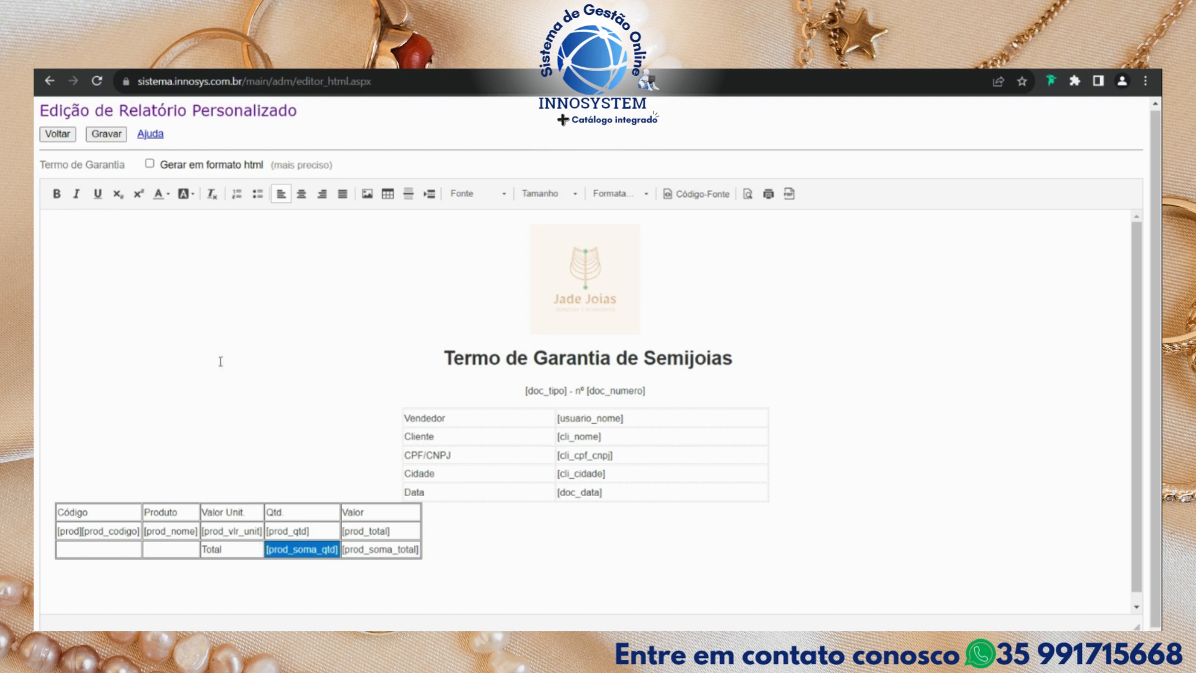
click(56, 194)
click(383, 564)
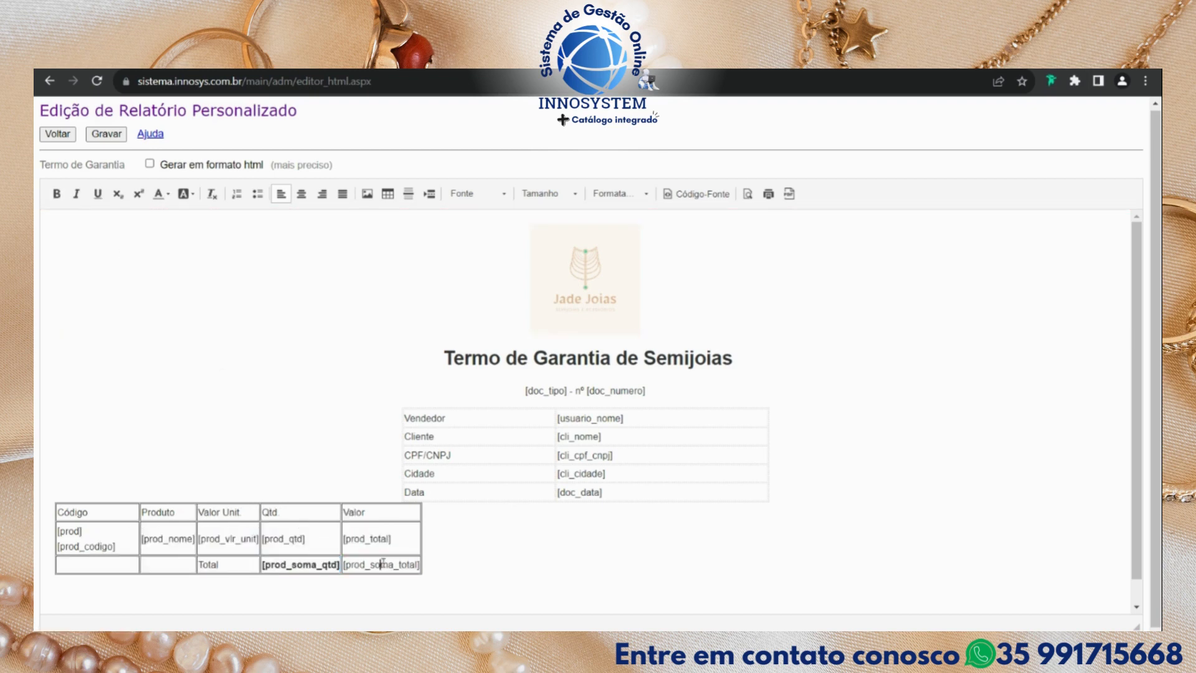
drag(343, 564, 420, 564)
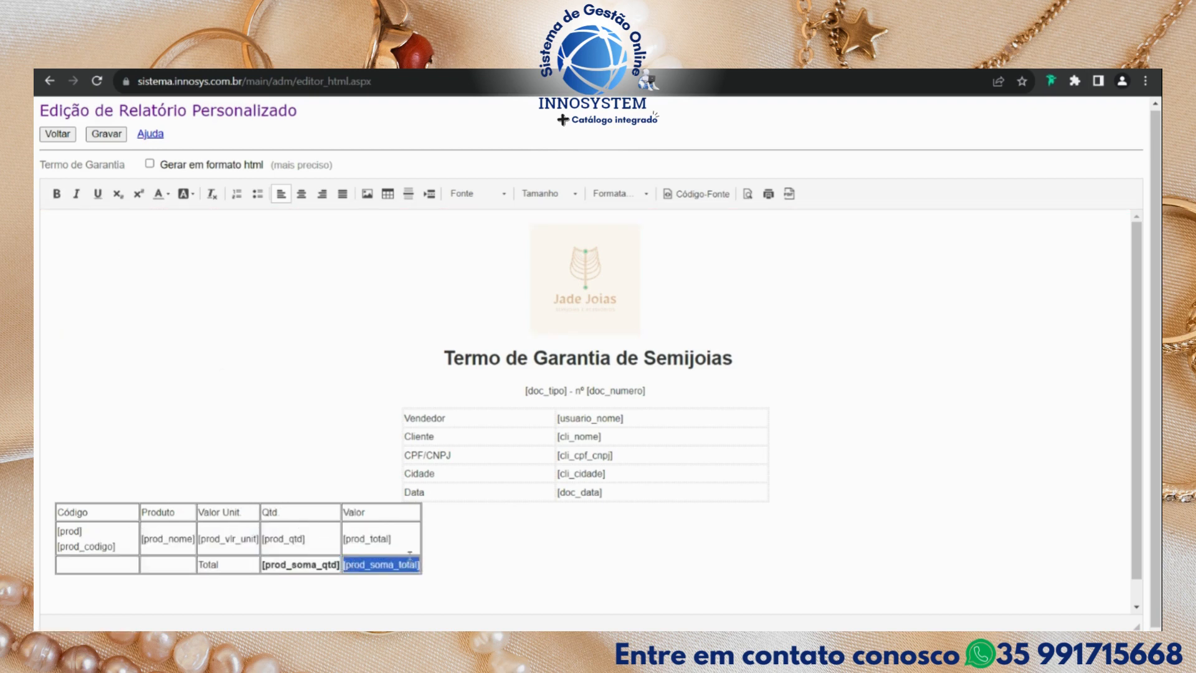
click(57, 194)
click(369, 565)
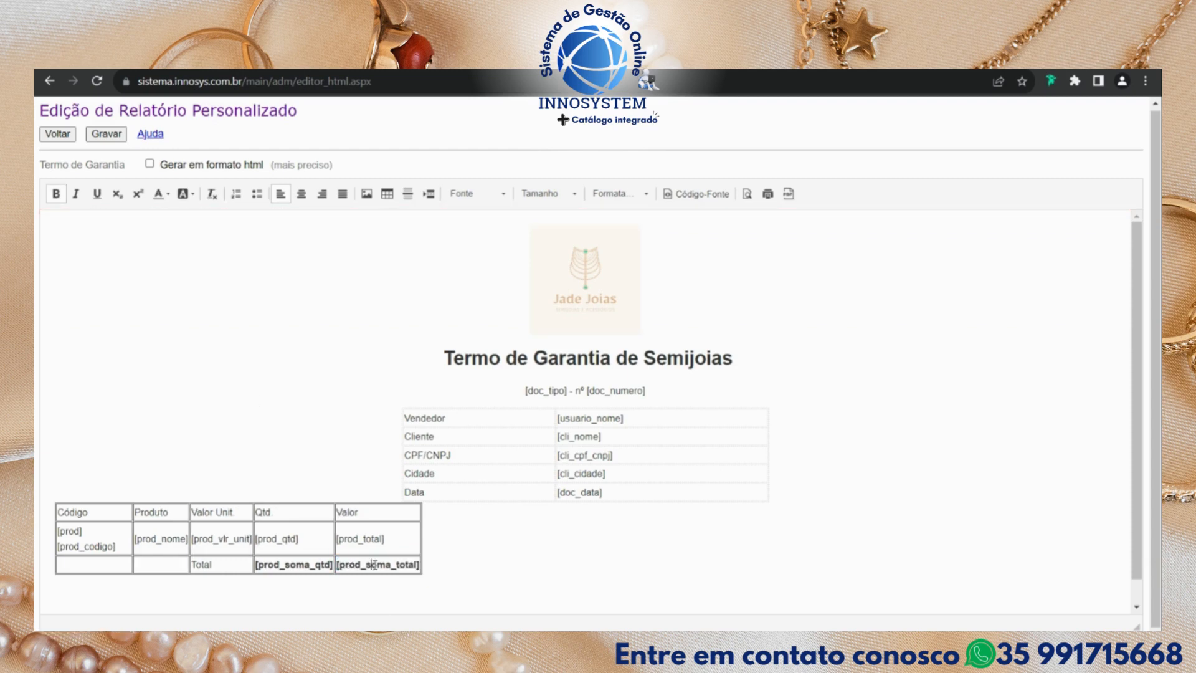
Leave a single blank line between the customer details table and the product table.
click(543, 531)
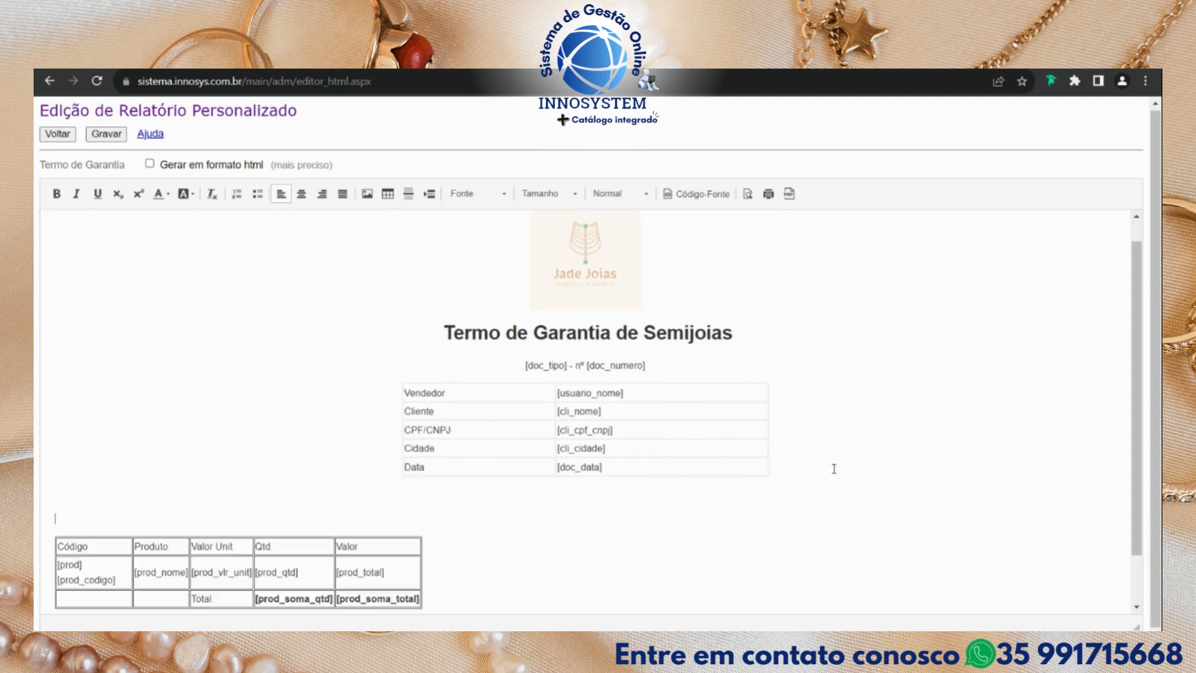
scroll(834, 469, down, 2)
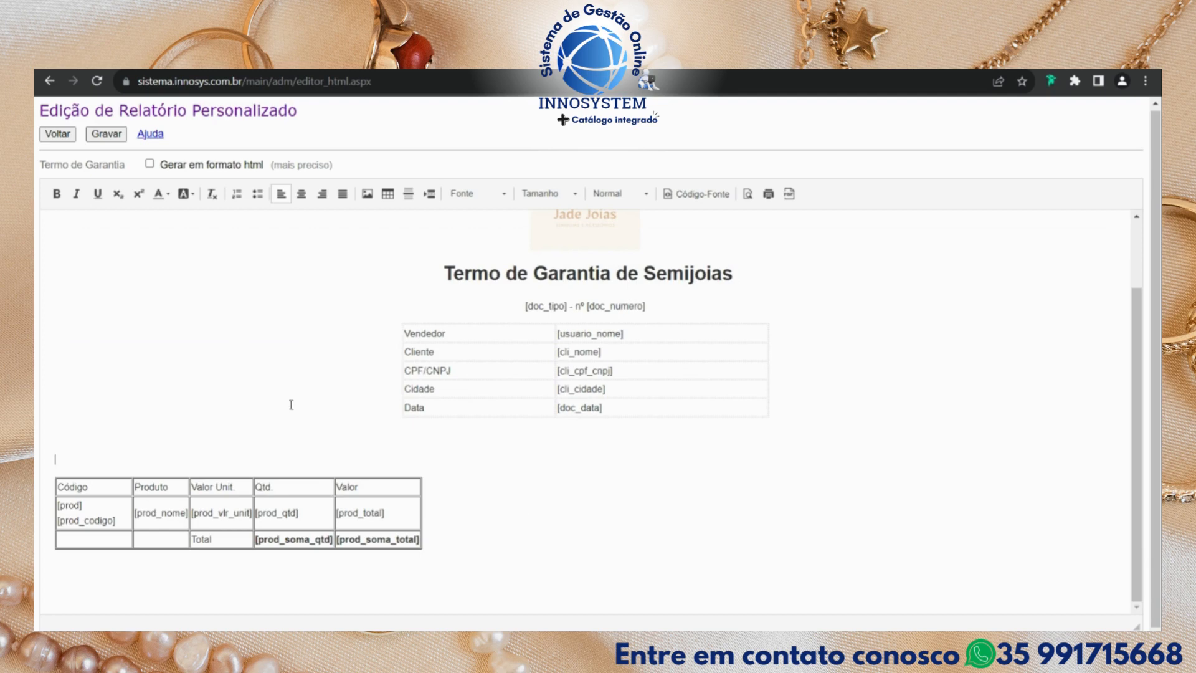
click(178, 458)
key(BackSpace)
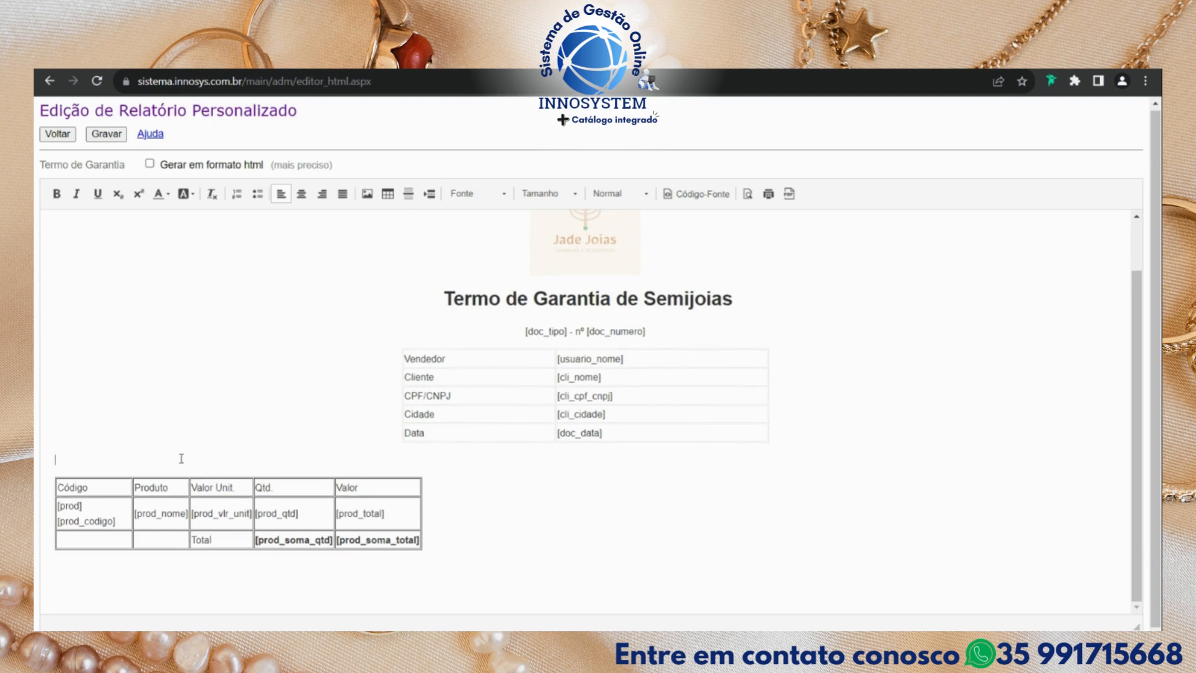
Set the product table's alignment to centred in its table properties.
right_click(451, 540)
click(454, 499)
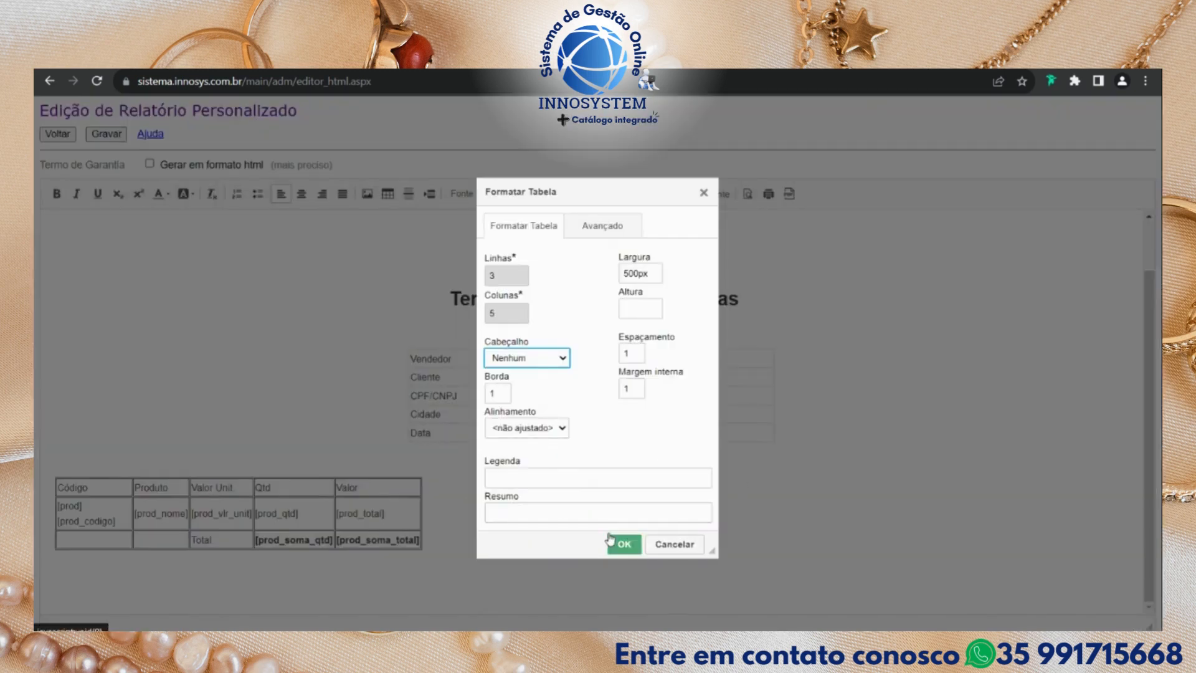
click(546, 429)
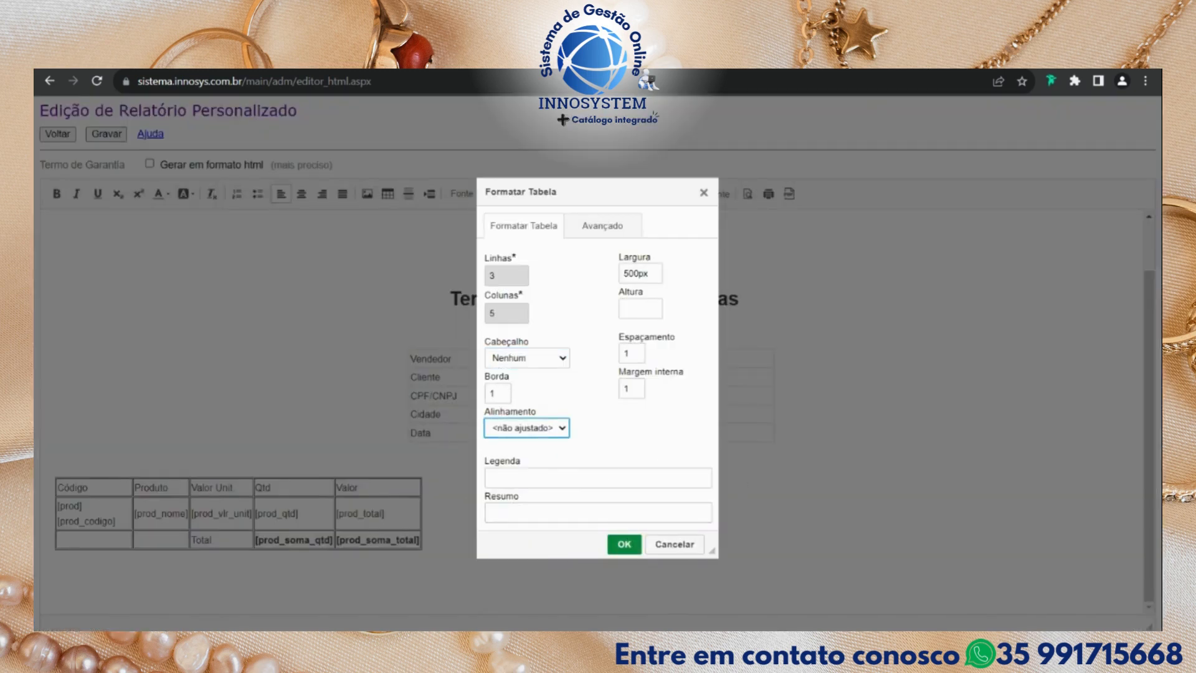
click(526, 471)
click(624, 544)
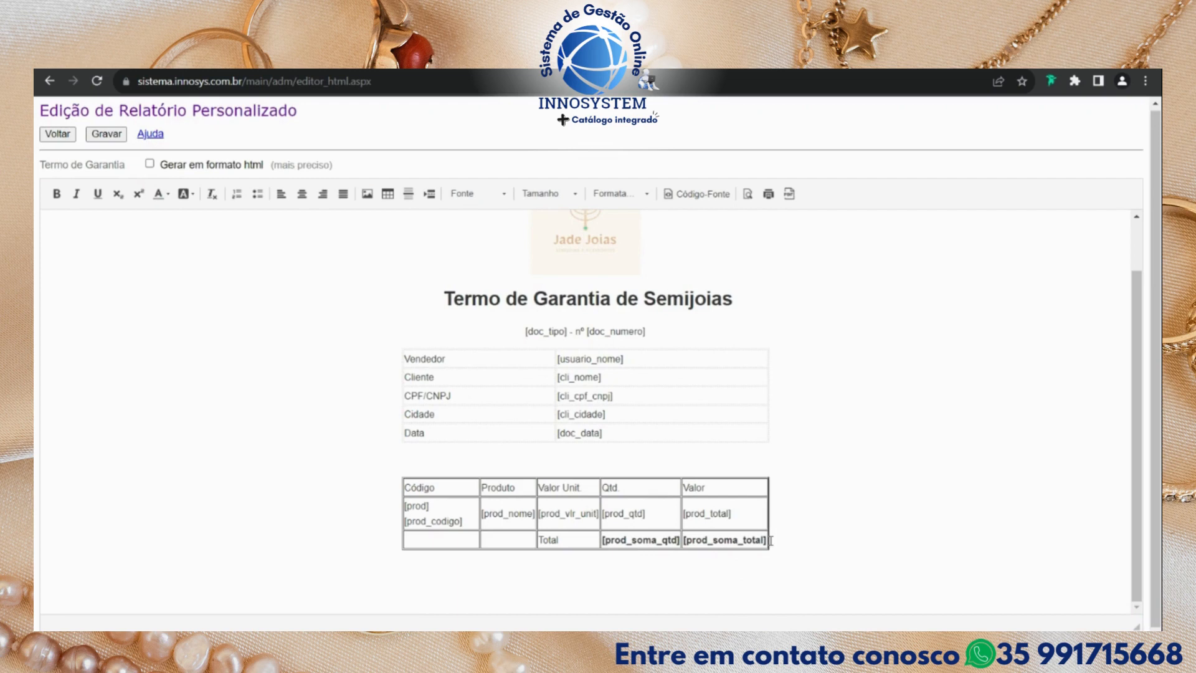
Centre the text in all cells of the product table and the customer details table.
drag(771, 540, 391, 478)
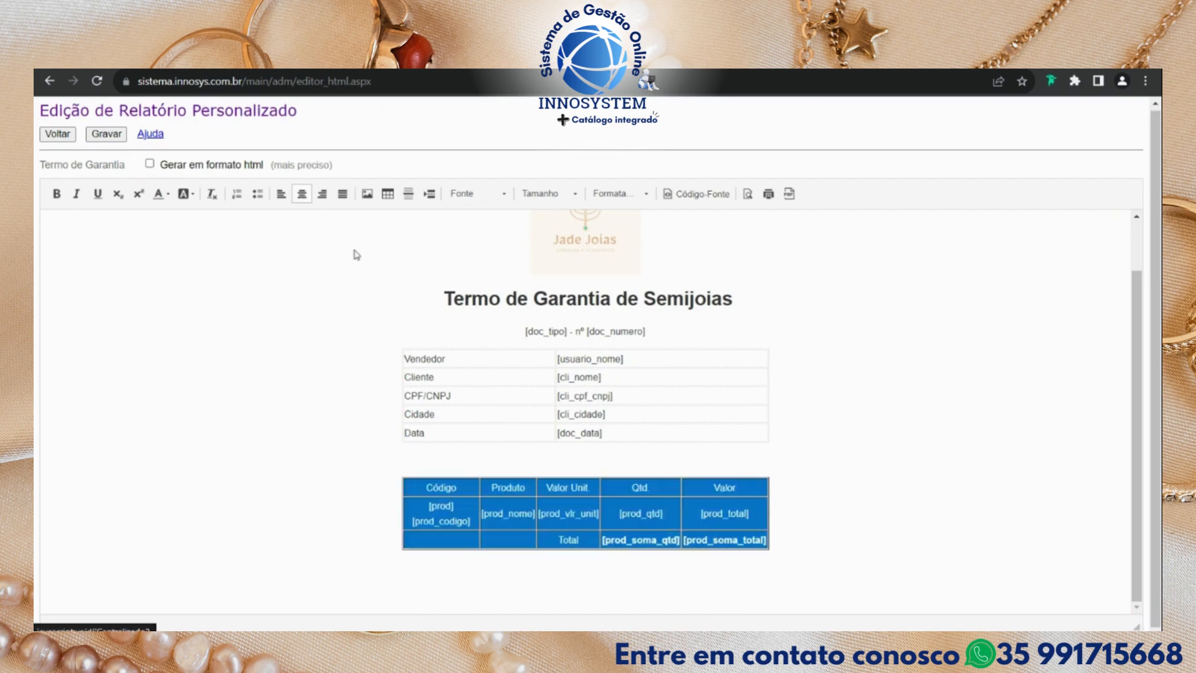
click(596, 554)
drag(714, 447, 379, 355)
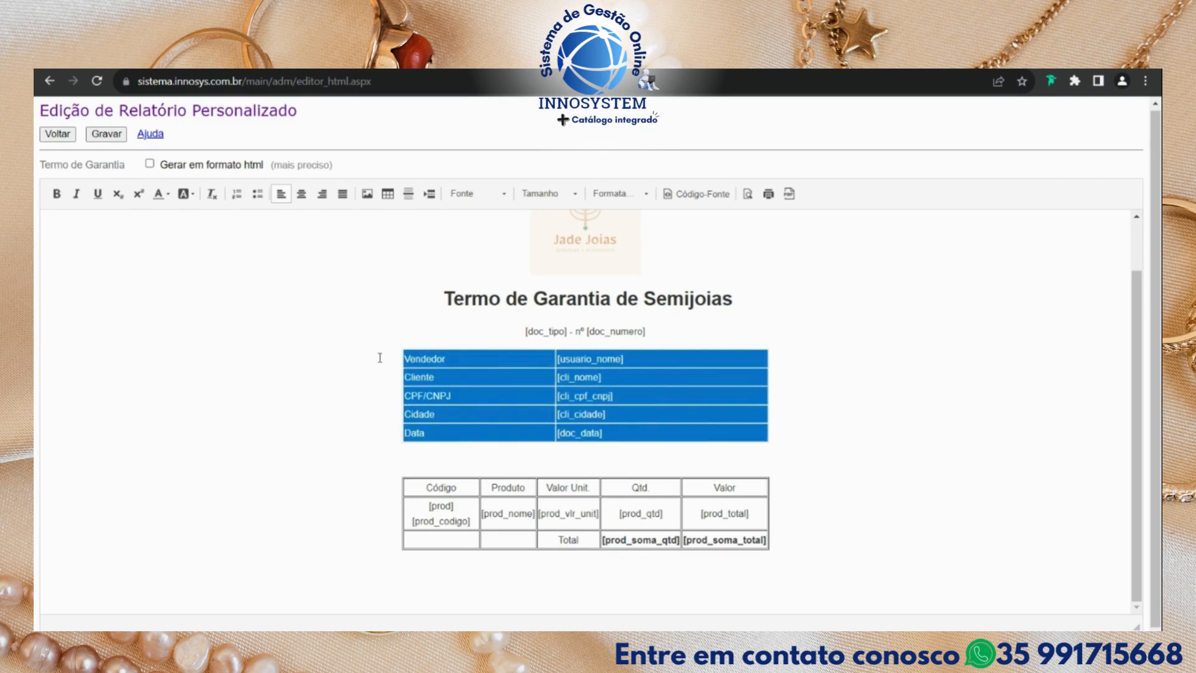
click(301, 193)
click(416, 383)
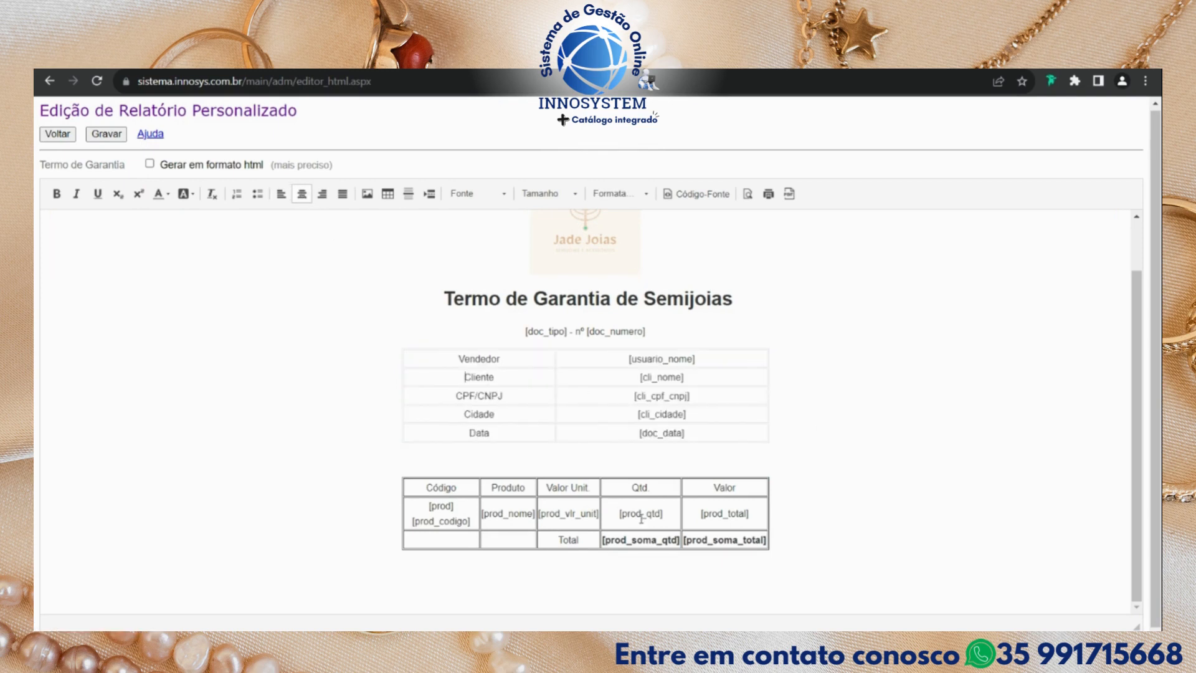
Add a right-aligned line reading "obs.: [doc_obs]" below the product table.
click(109, 572)
click(322, 194)
text(obs.: [doc_obs)
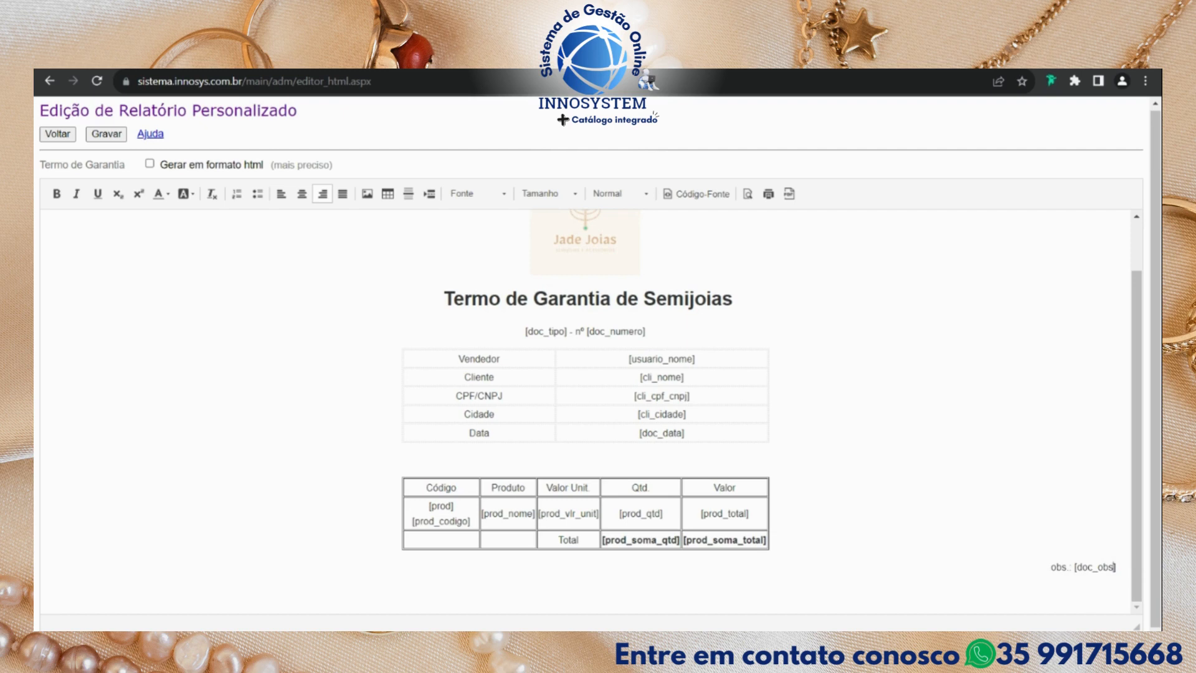
Format the "obs.: [doc_obs]" line as italic with font size 11.
click(920, 583)
triple_click(1070, 564)
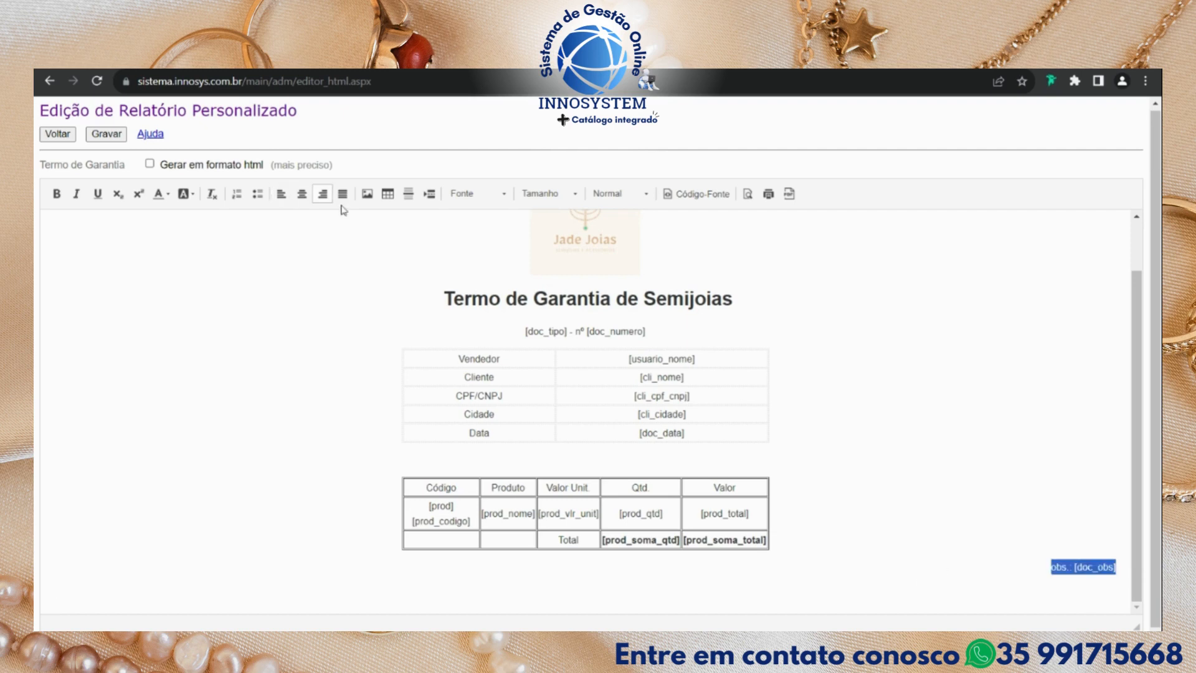
click(76, 194)
click(558, 194)
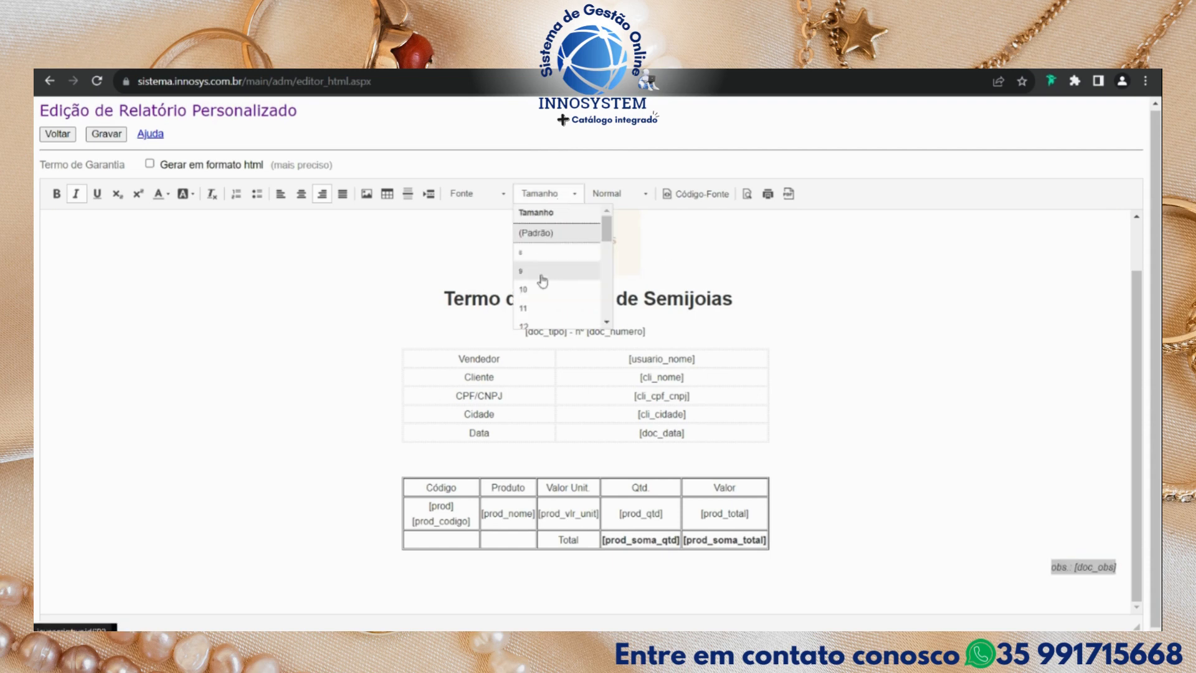
click(535, 307)
Insert the justified warranty paragraph starting "A Jade Joias oferece uma garantia limitada", with the [cli_nome] placeholder, below the observation line.
click(1009, 580)
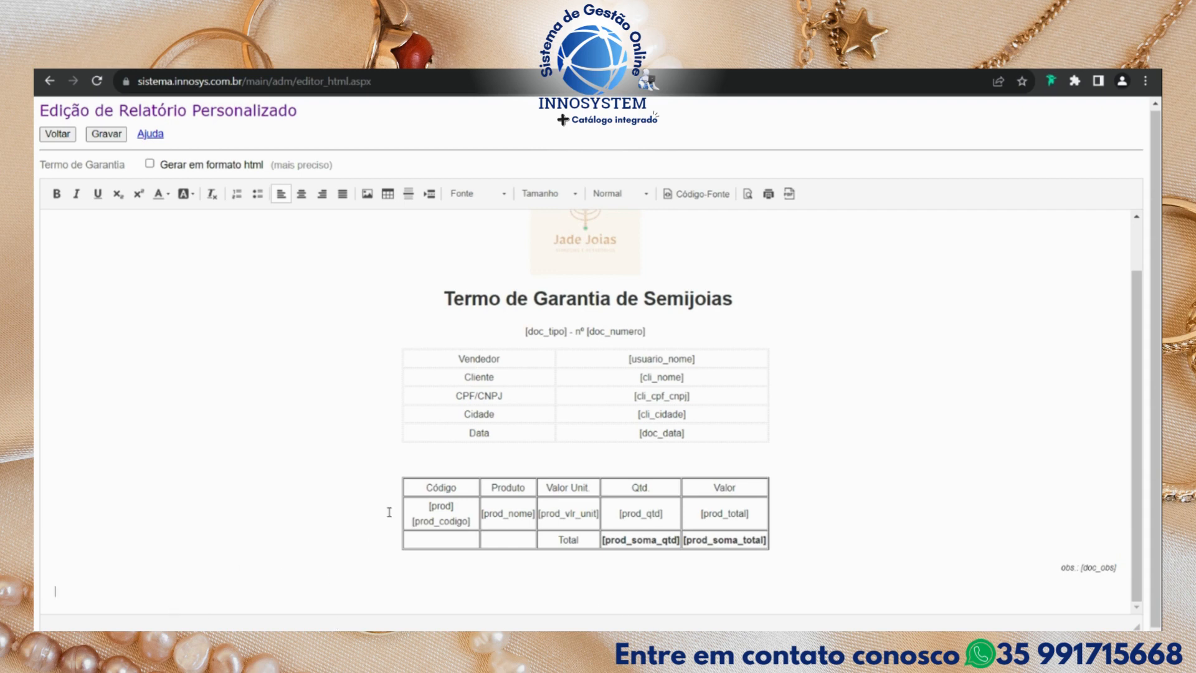
text(A Jade Joias oferece uma garantia limitada para as semijoias vendidas ao cliente [cli_nome]. Esta garantia cobre defeitos de fabricação e materiais das semijoias adquiridas da Empresa. A garantia é válida pelo período de 6 meses a partir da data de compra original, conforme indicado no comprovante de compra do Cliente. Esta garantia se aplica somente quando se cumprem as condições de conservação e cuidados com os produtos. Antes de efetuar a troca, os produtos passarão por uma avaliação. As despesas de frete e reenvio ficarão por conta da empresa, se for confirmado problemas de fabricação. Caso o período de 6 meses já tenha passado, essas despesas ficarão por conta do cliente.)
scroll(358, 560, down, 2)
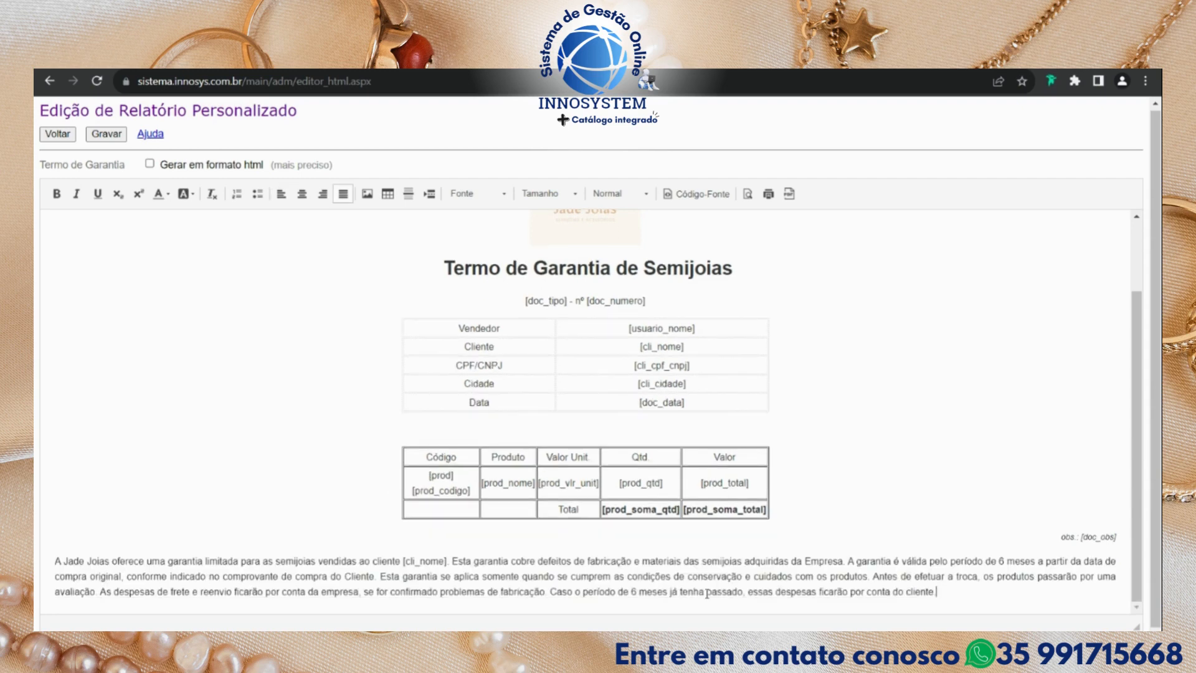
Insert a blank line between the "obs.: [doc_obs]" line and the warranty paragraph.
click(129, 537)
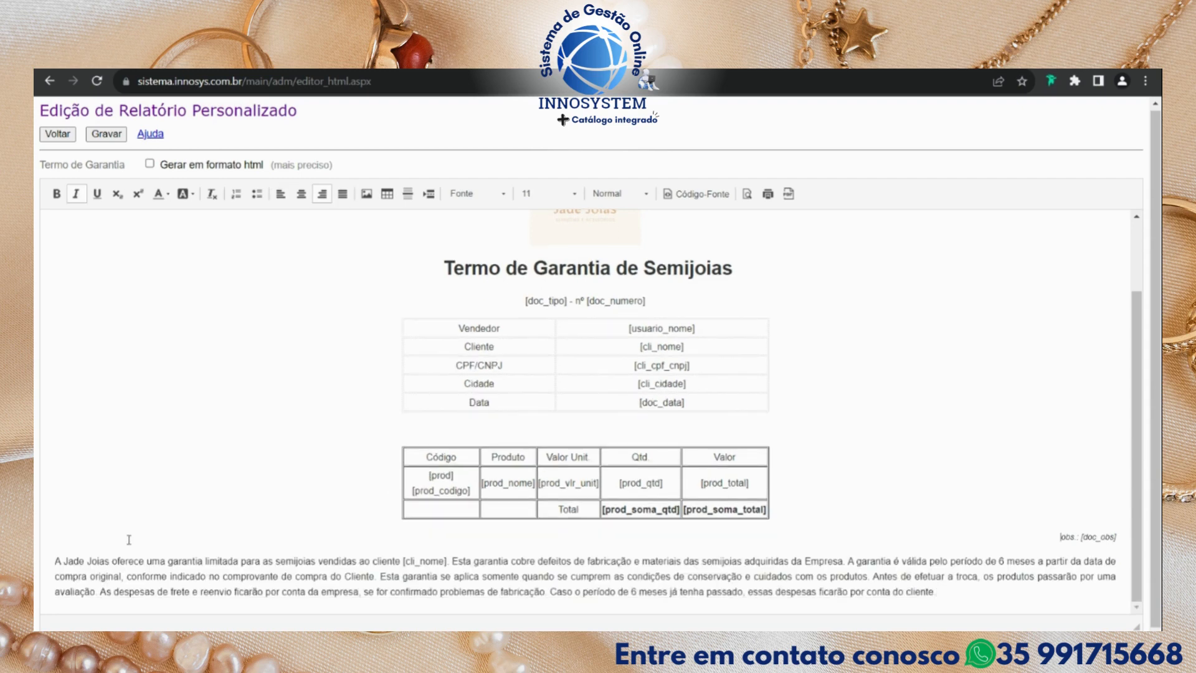
click(1119, 539)
key(Return)
scroll(1120, 539, down, 1)
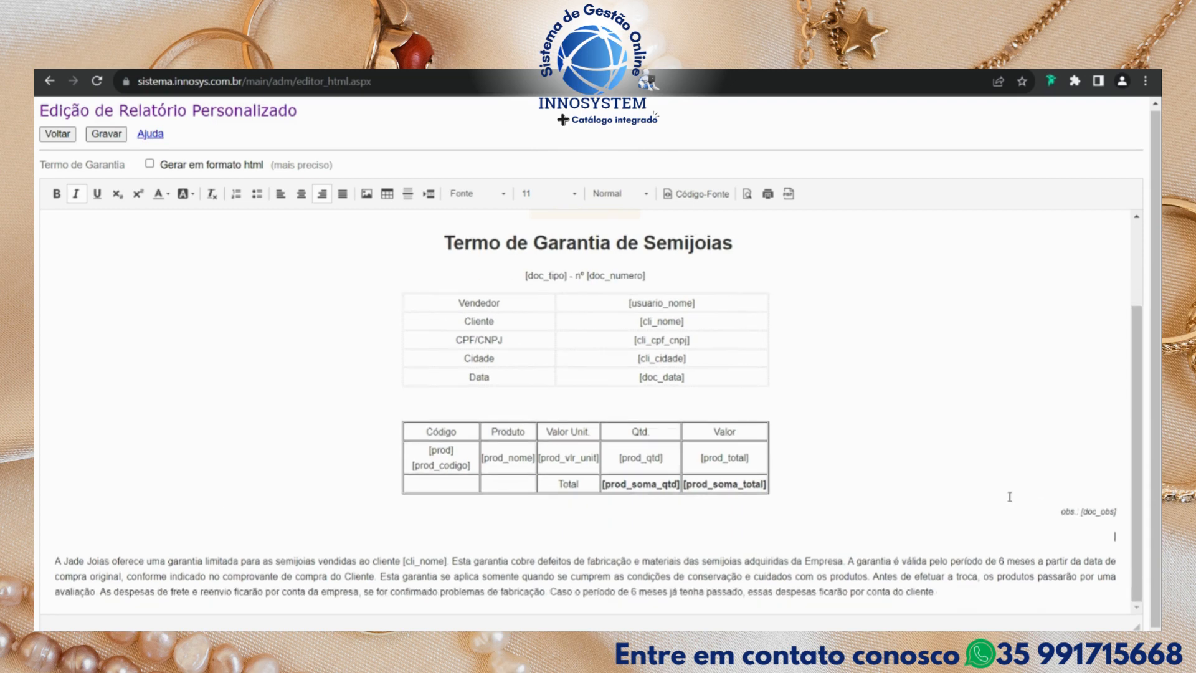
Set the font size of the warranty paragraph starting "A Jade Joias oferece uma garantia limitada" to (Padrão).
click(939, 589)
drag(980, 592, 56, 559)
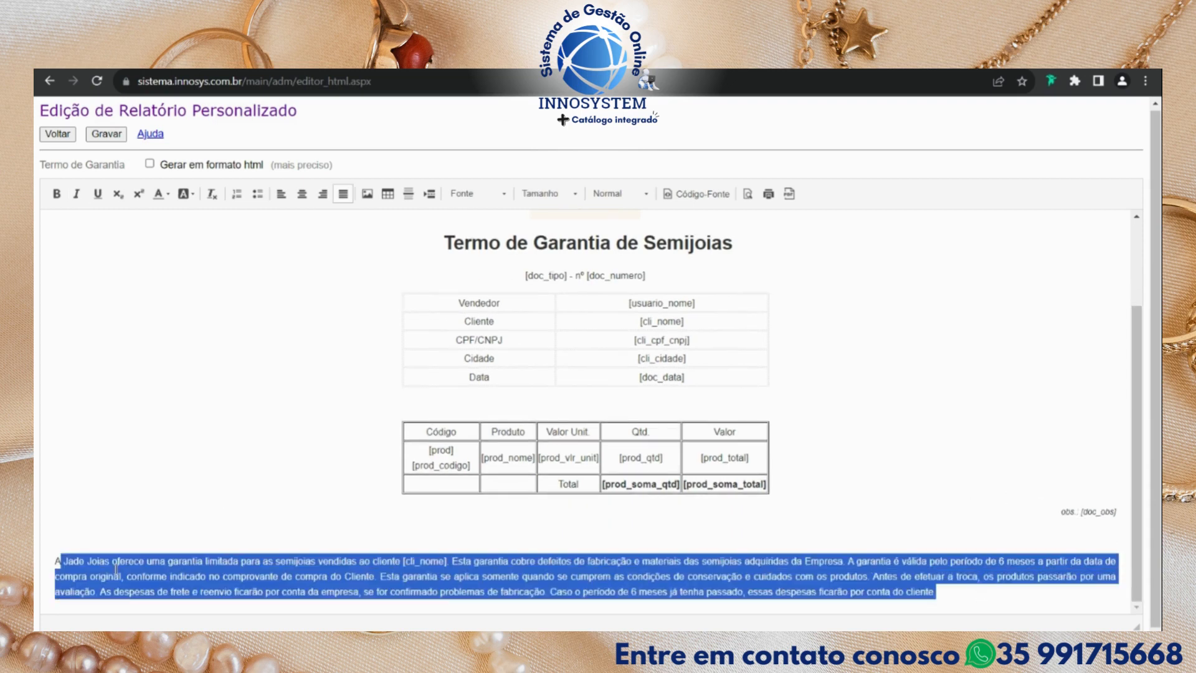
click(548, 194)
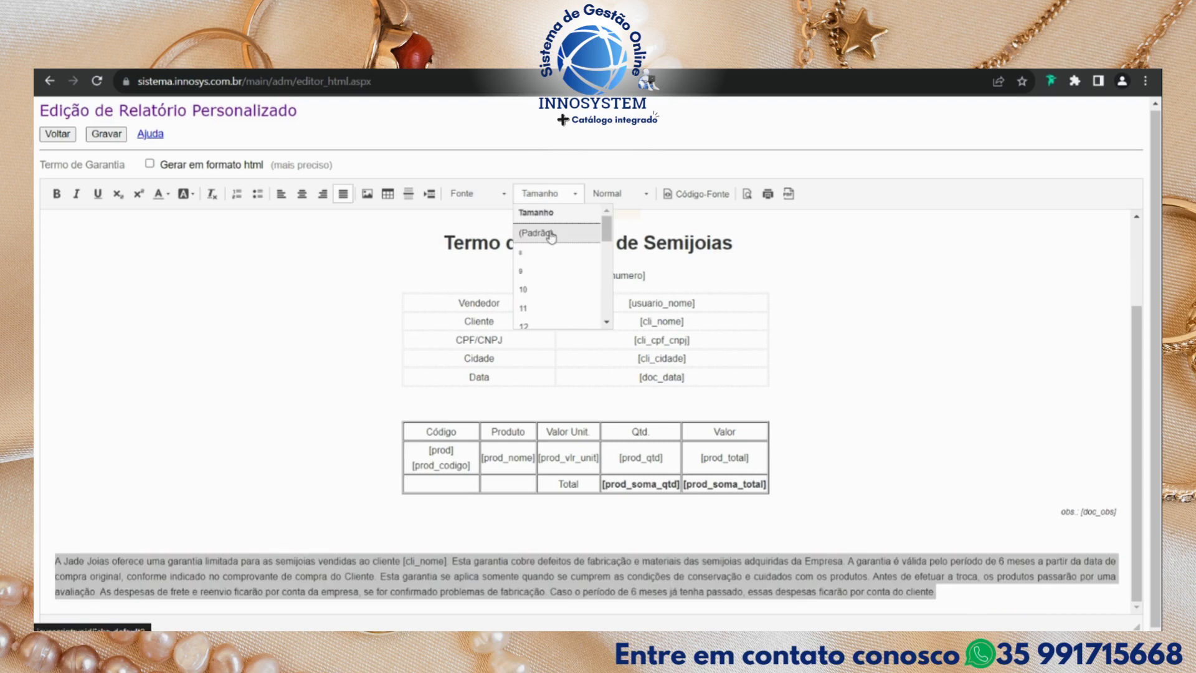
click(549, 233)
click(592, 590)
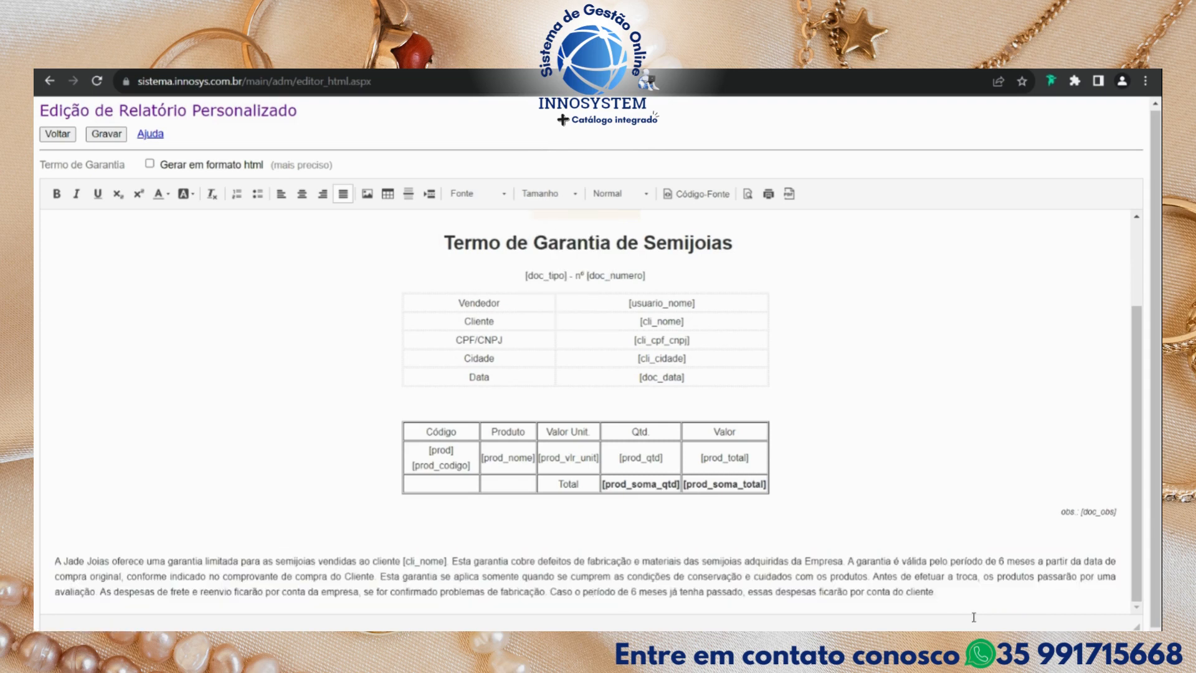
Insert the Cobertura section text, from "A garantia cobre os seguintes itens:" to the repair-or-refund paragraph, below the warranty paragraph.
click(990, 590)
key(Return)
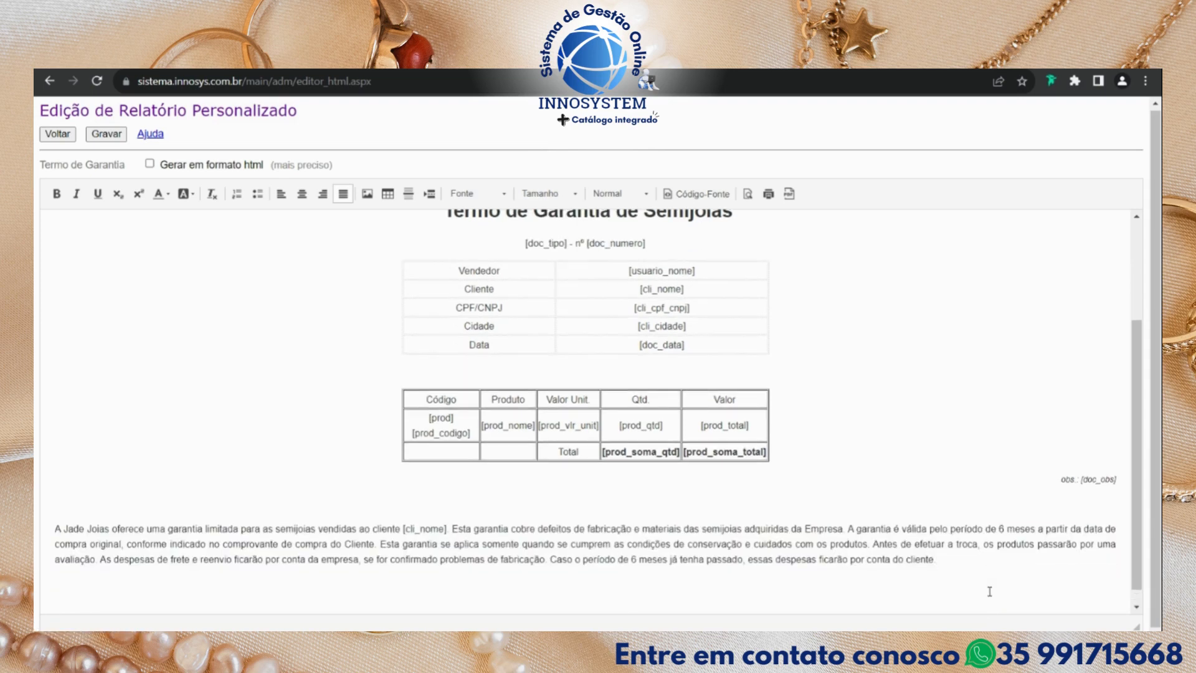
text(Cobertura  A garantia cobre os seguintes itens:  Defeitos de fabricação, incluindo defeitos na montagem da semijoia. Danos causados por materiais defeituosos. Desprendimento ou descoloração anormal do banho de metal (quando aplicável).  A empresa, a seu critério, reparará ou substituirá a semijoia defeituosa, ou emitirá um reembolso total ou parcial do valor pago pelo Cliente, dependendo da disponibilidade do produto e da natureza do defeito.)
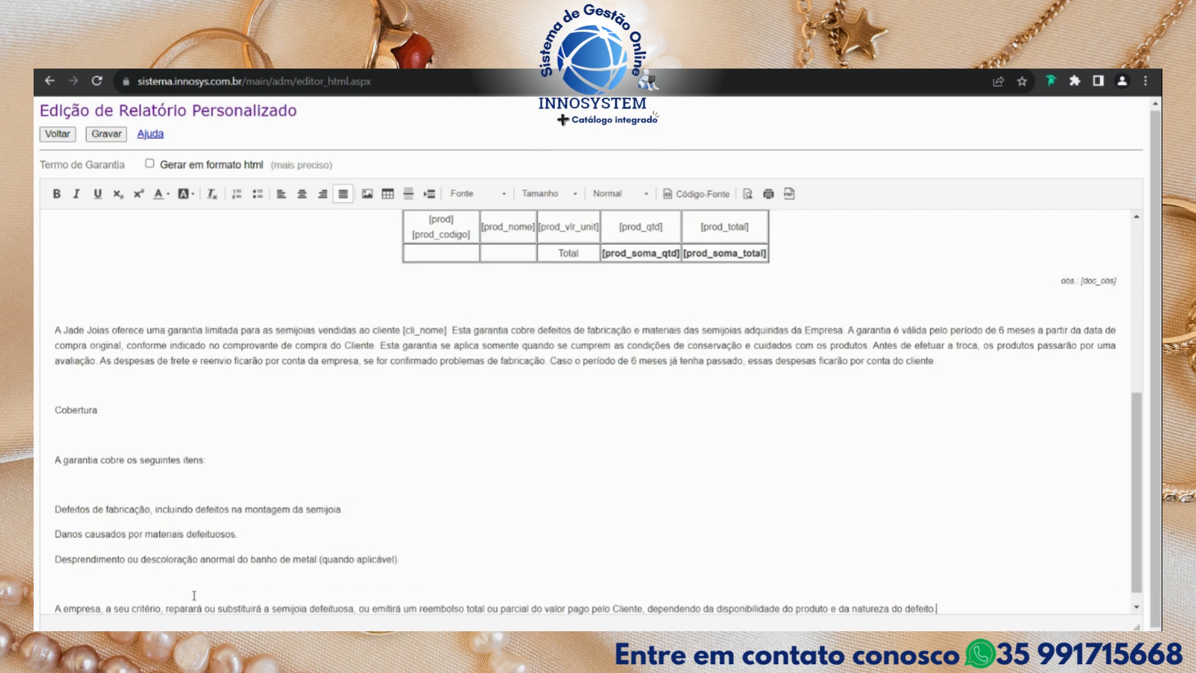
Format the "Cobertura" heading with the Título 3 style.
double_click(93, 393)
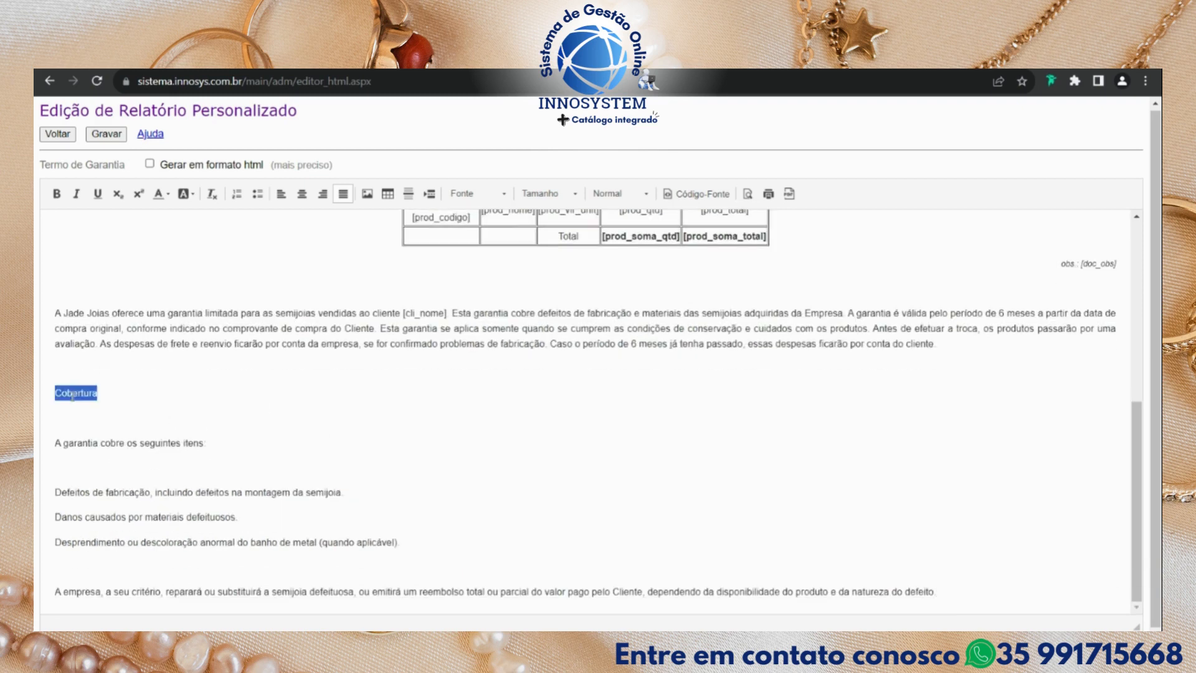
click(164, 412)
double_click(73, 389)
click(563, 197)
click(619, 195)
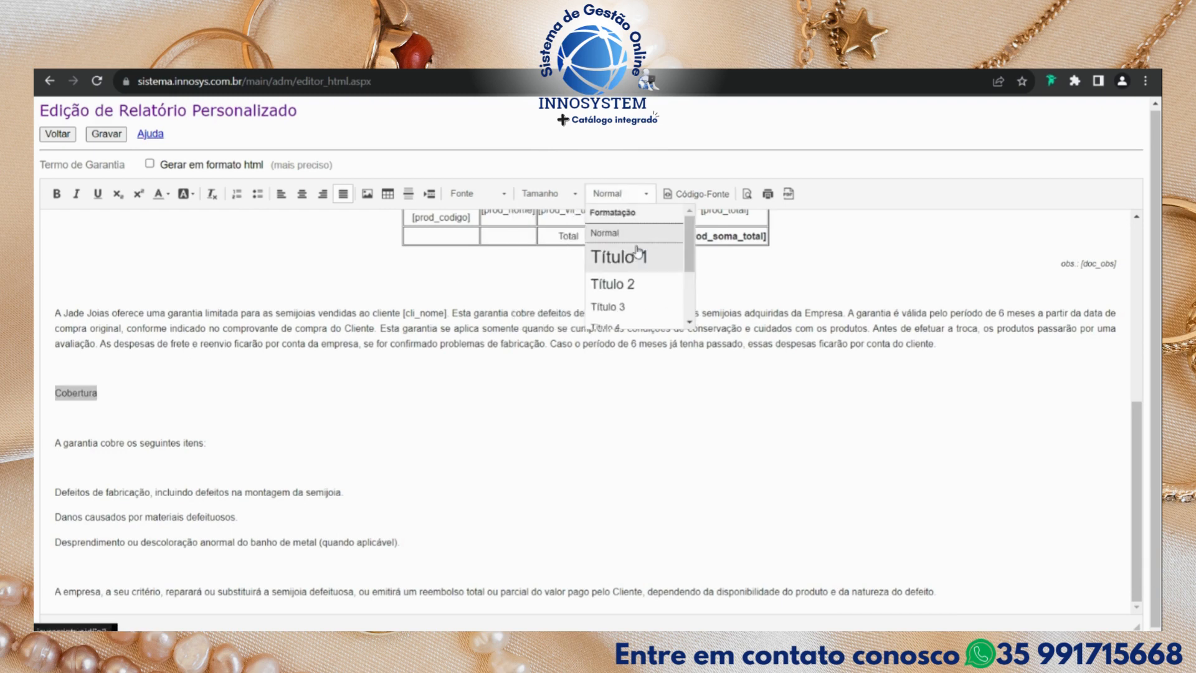
click(629, 306)
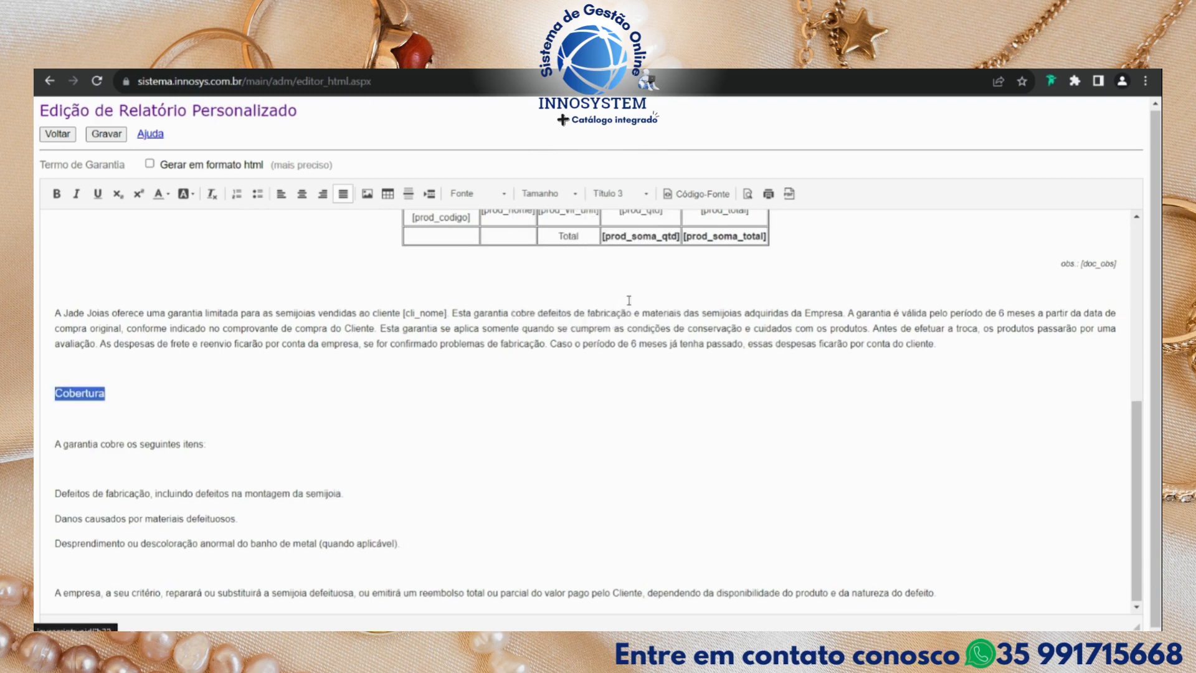
click(140, 393)
scroll(143, 409, up, 3)
scroll(163, 409, down, 3)
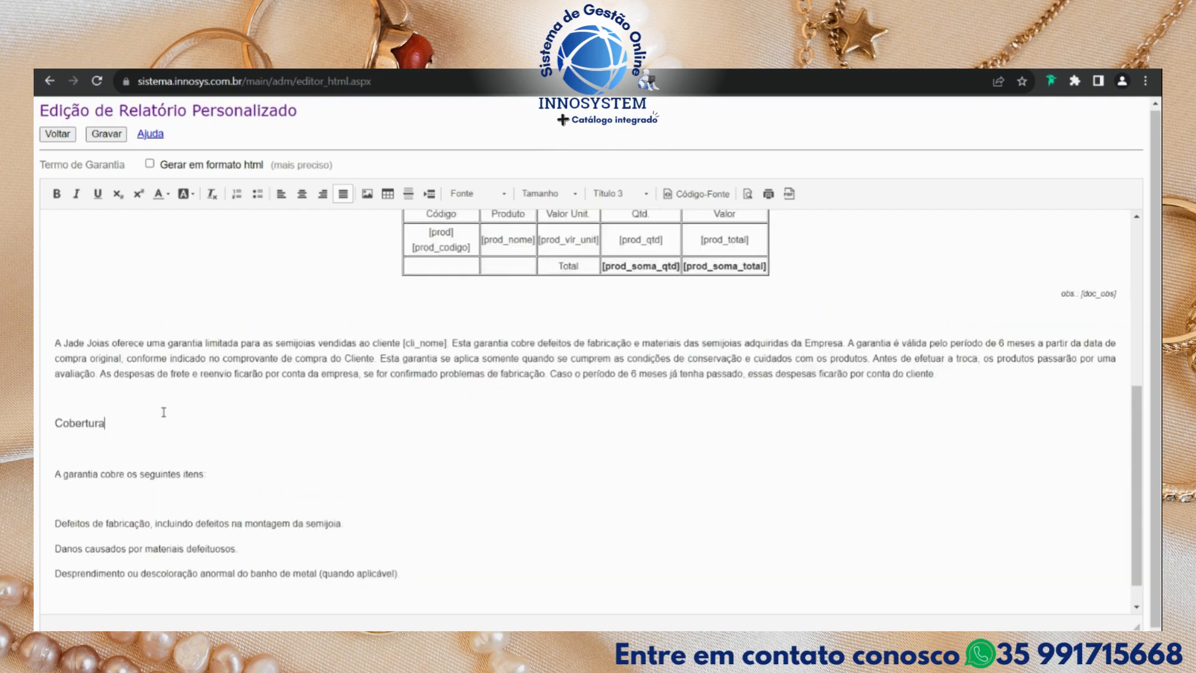
Remove the blank lines below the "Cobertura" heading and below "A garantia cobre os seguintes itens:".
click(83, 422)
key(BackSpace)
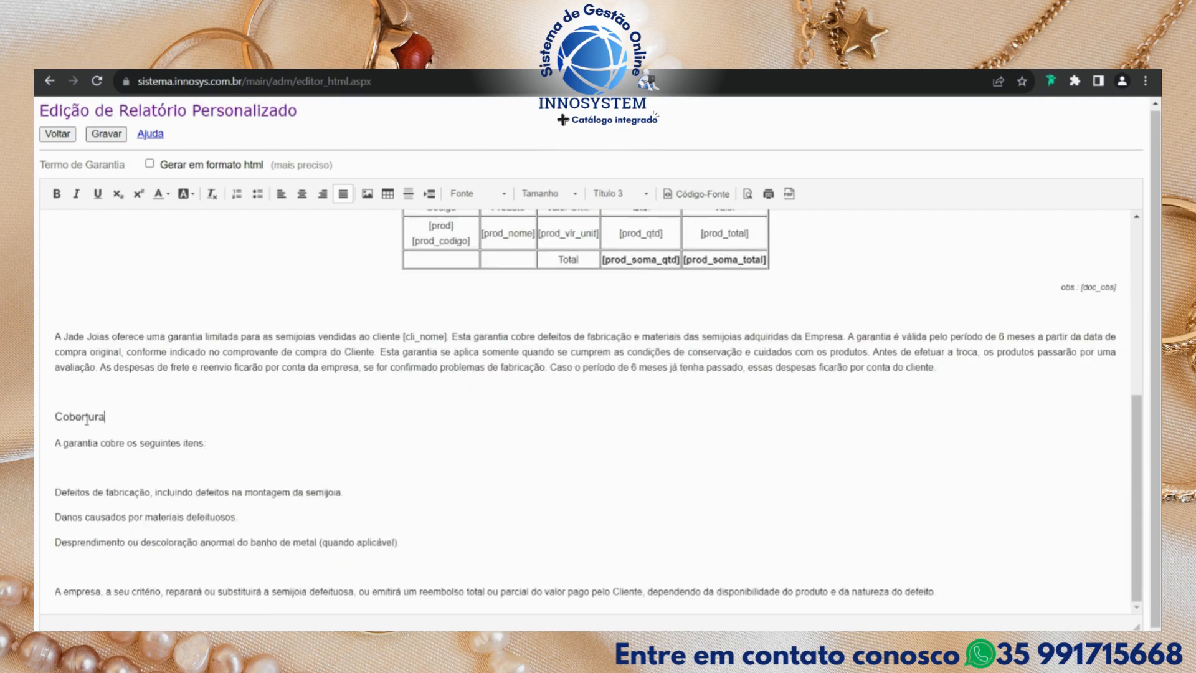
click(119, 459)
key(BackSpace)
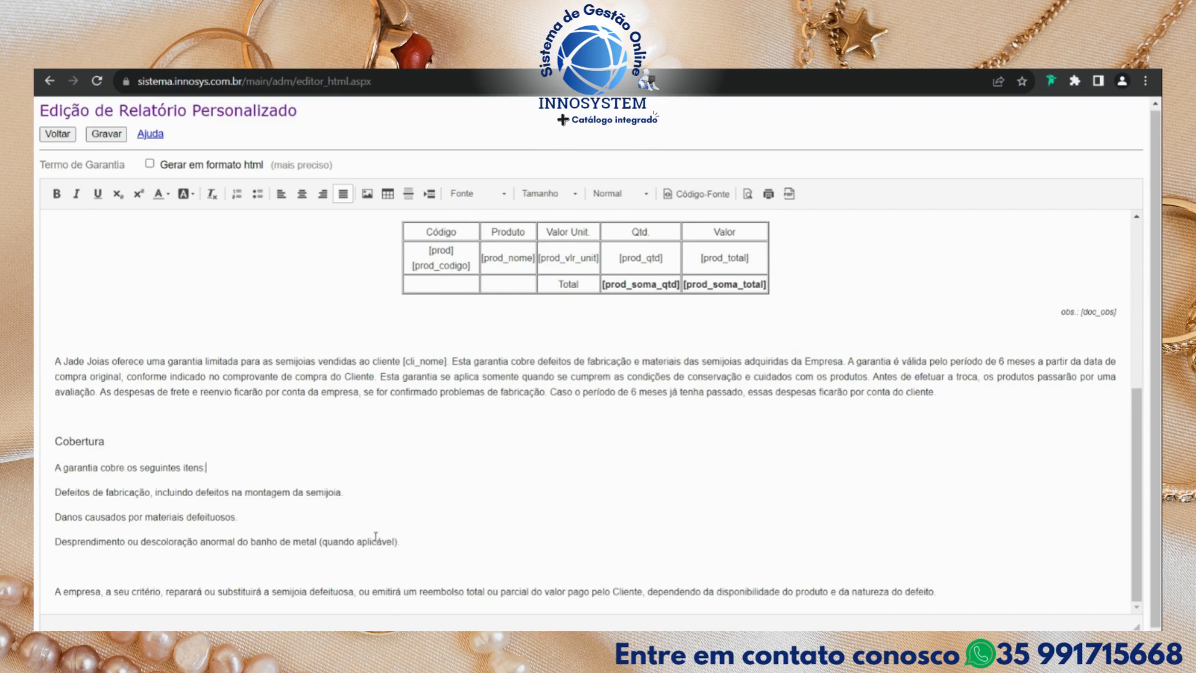
Turn the three covered items under Cobertura into a bulleted list.
drag(399, 542, 35, 492)
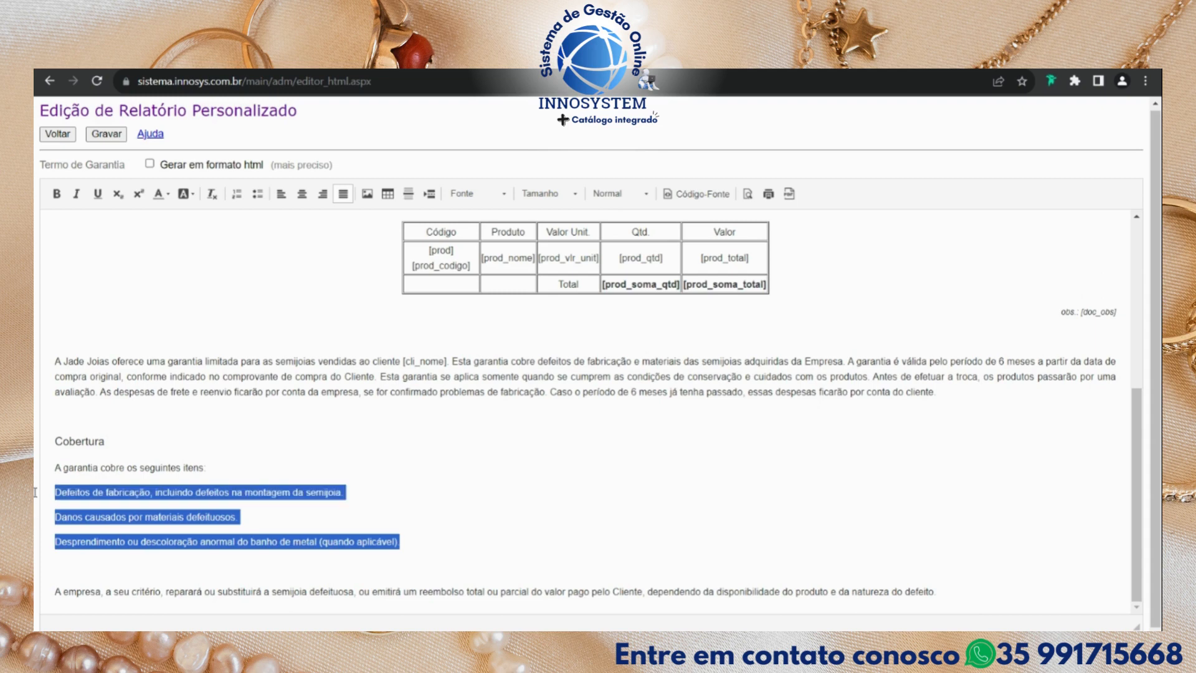
click(257, 193)
click(221, 539)
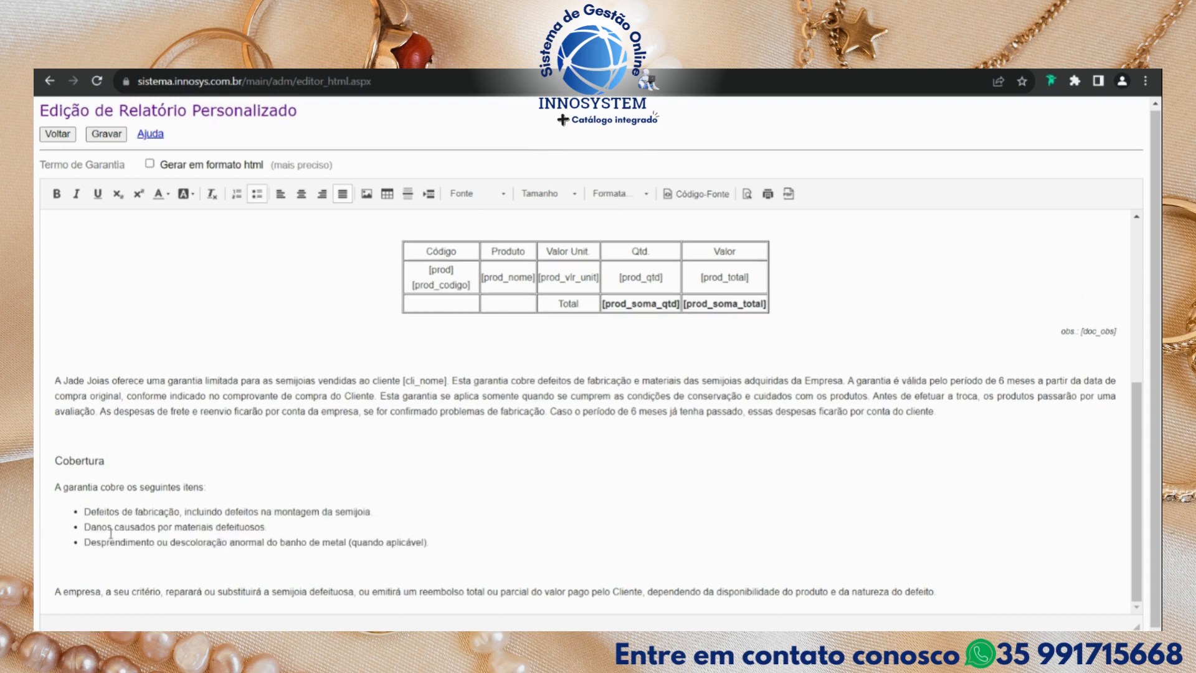
Try a numbered list on the three Cobertura items and switch them back to bullets.
drag(459, 541, 36, 513)
click(236, 193)
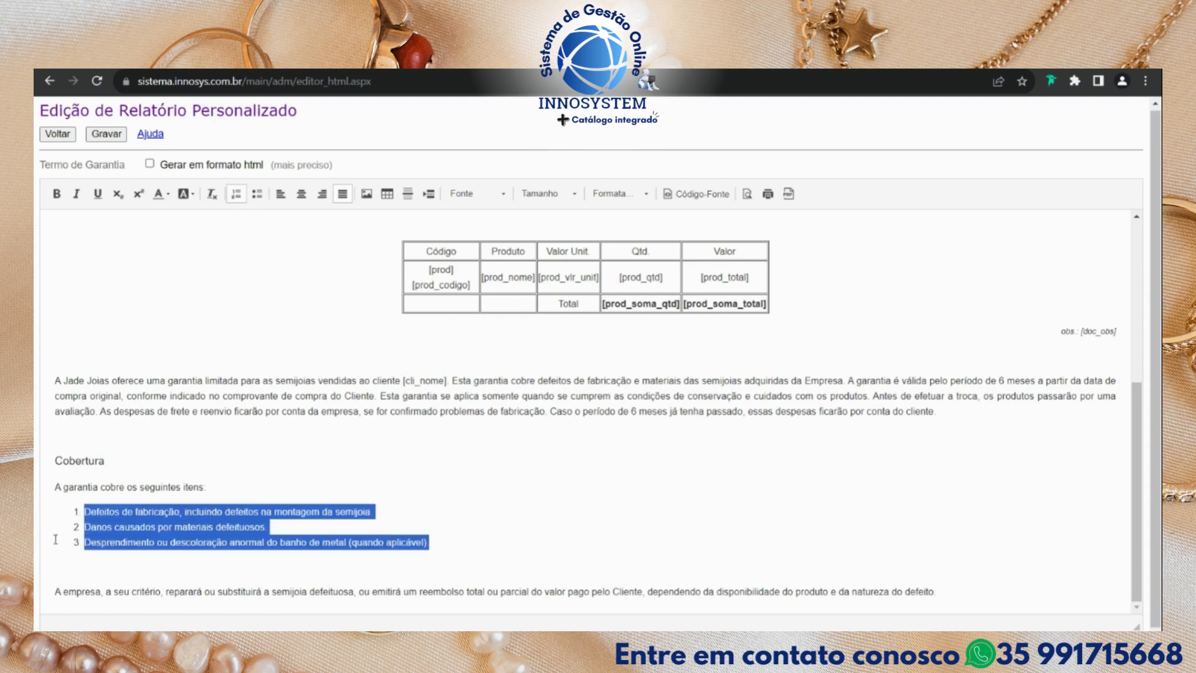
click(236, 193)
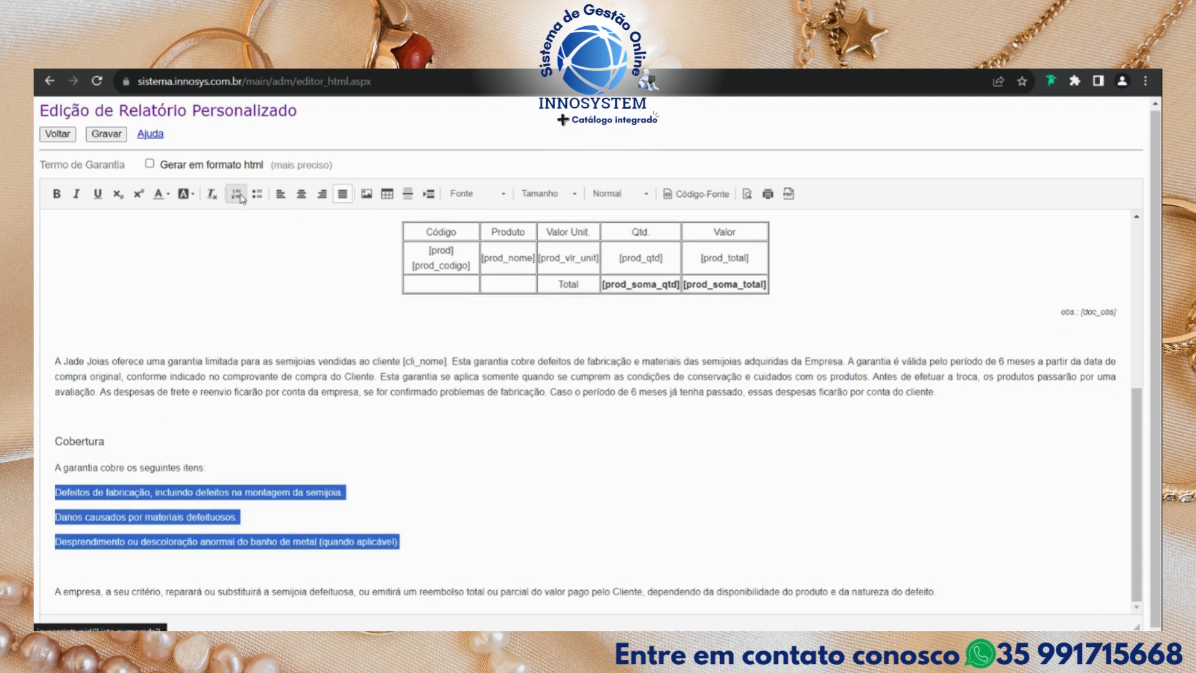
click(257, 194)
click(176, 526)
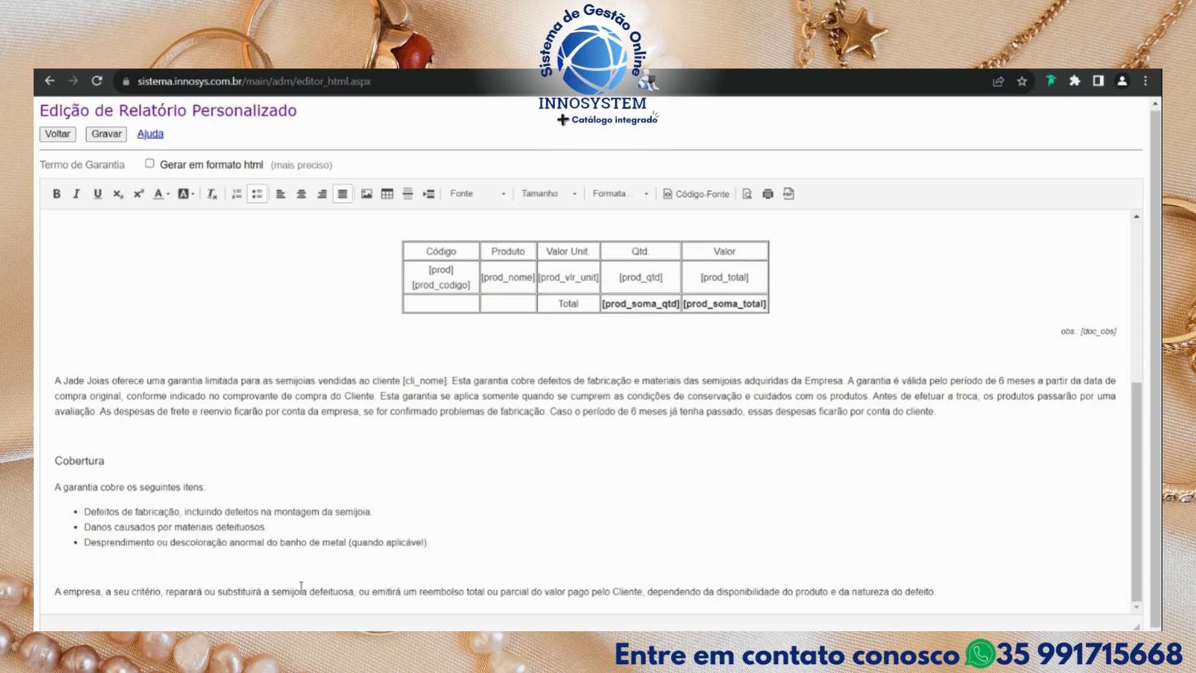
Remove the blank line below the Cobertura bullets and insert the Exclusões section text after the paragraph starting "A empresa, a seu critério".
click(315, 560)
key(BackSpace)
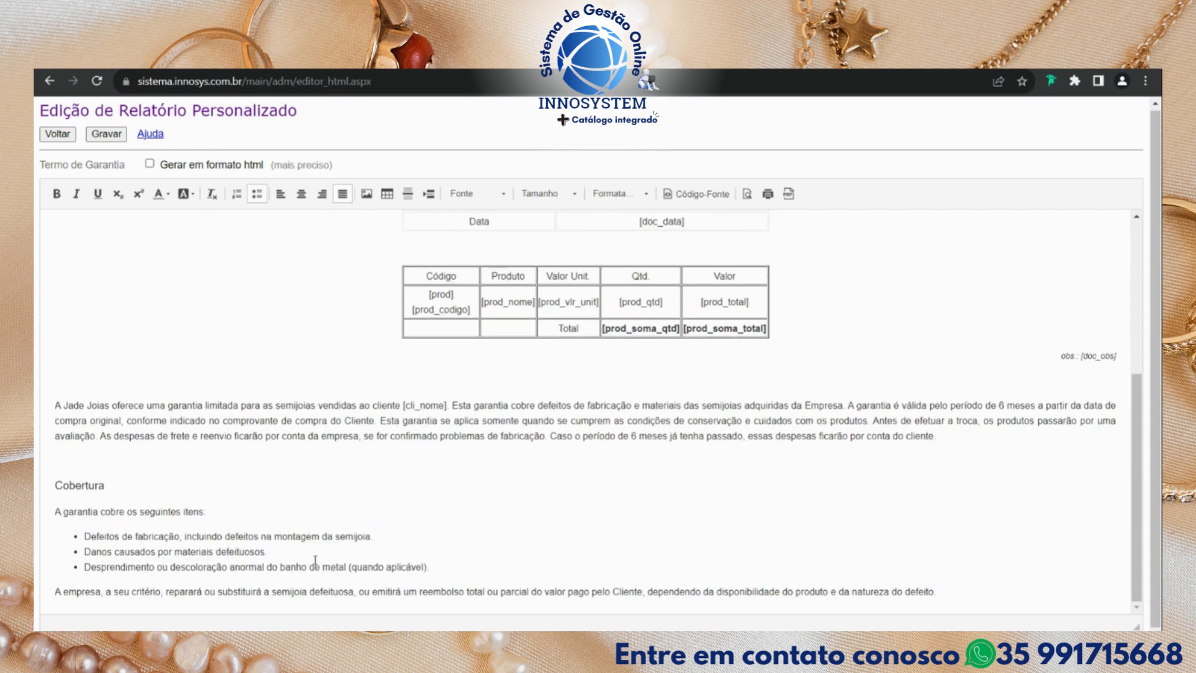
click(965, 599)
key(Return)
key(Return)
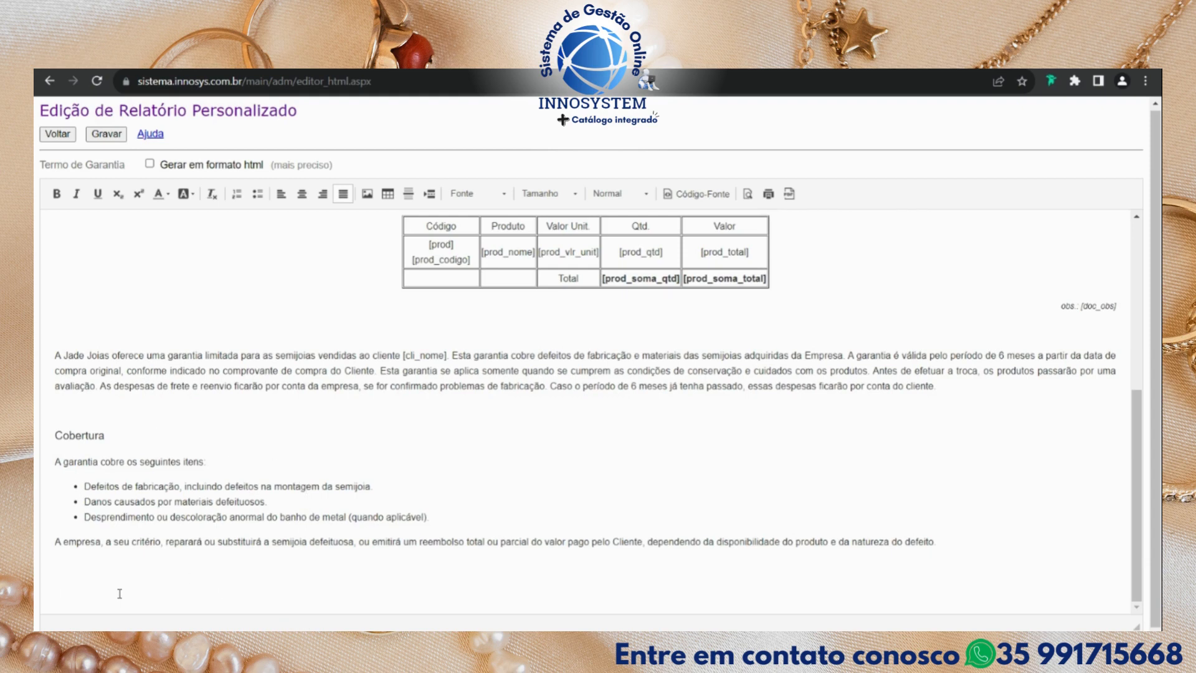
text(Exclusões  A garantia não cobre os seguintes itens:  Desgaste normal devido ao uso regular, arranhões ou danos causados por uso impróprio, negligência, acidentes ou mau uso. Qualquer modificação não autorizada ou reparo feito por terceiros que não sejam a Empresa. Perda ou dano de pedras preciosas ou semipreciosas que não sejam resultado de defeitos de fabricação.)
Remove the blank lines below the "Exclusões" heading and below "A garantia não cobre os seguintes itens:".
scroll(206, 505, down, 1)
click(103, 475)
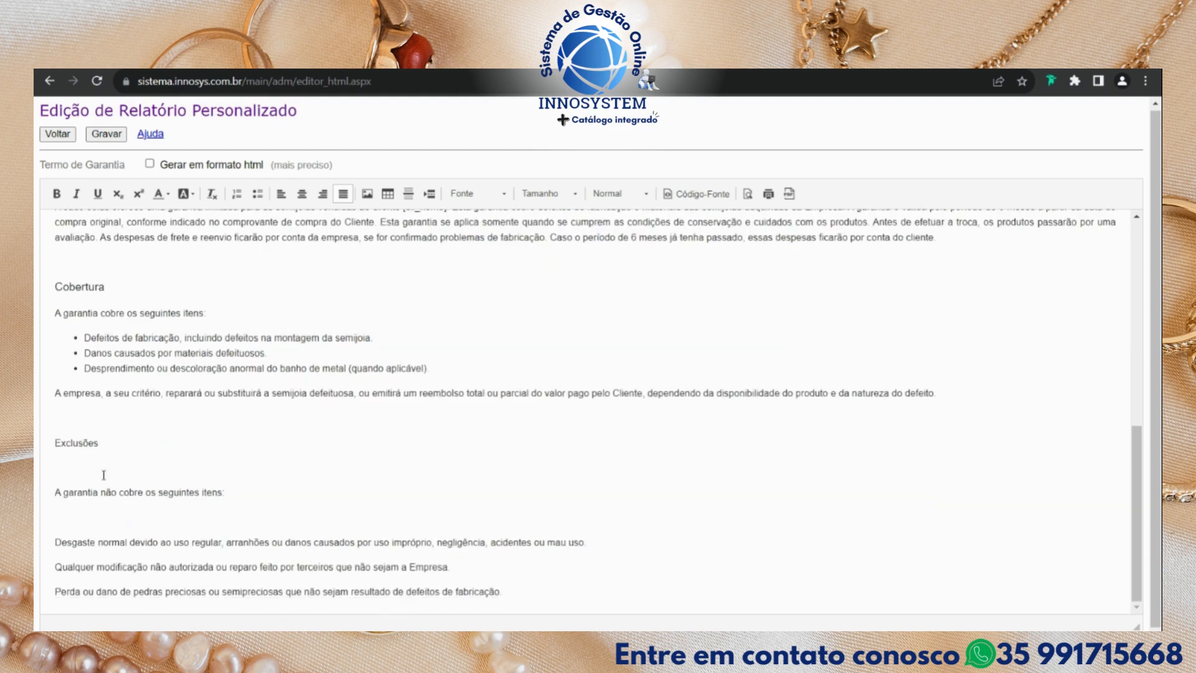
key(BackSpace)
click(112, 524)
key(BackSpace)
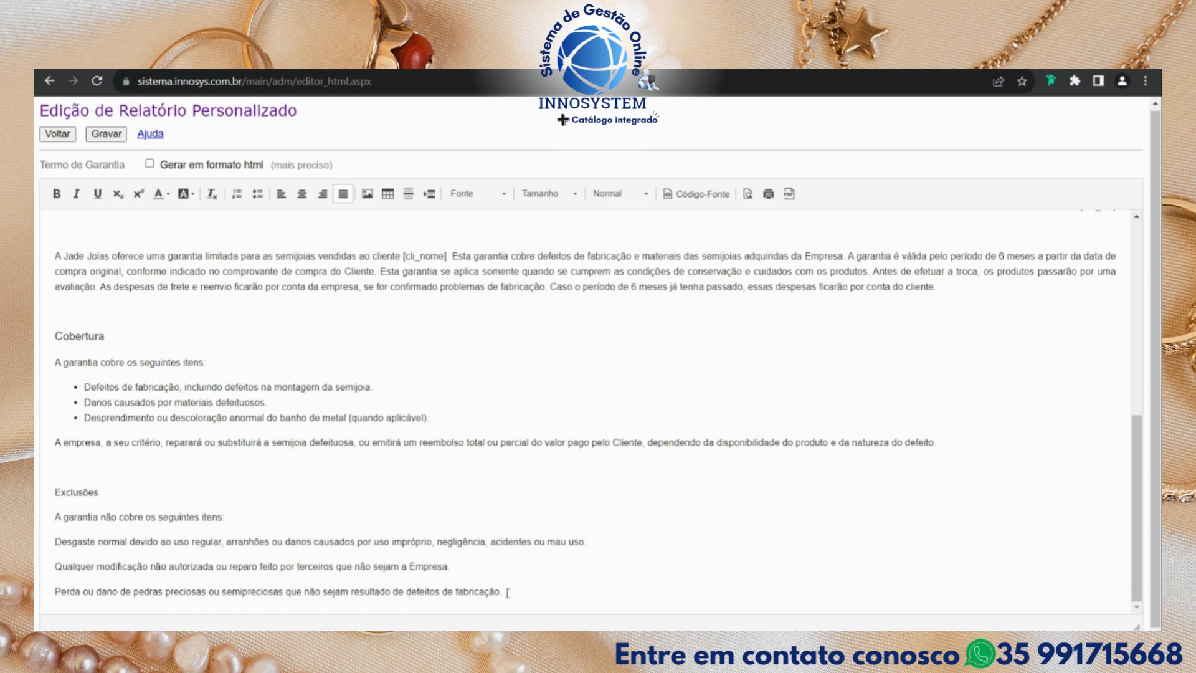
Turn the three excluded items under Exclusões into a bulleted list.
drag(526, 591, 243, 592)
drag(344, 591, 36, 544)
click(257, 193)
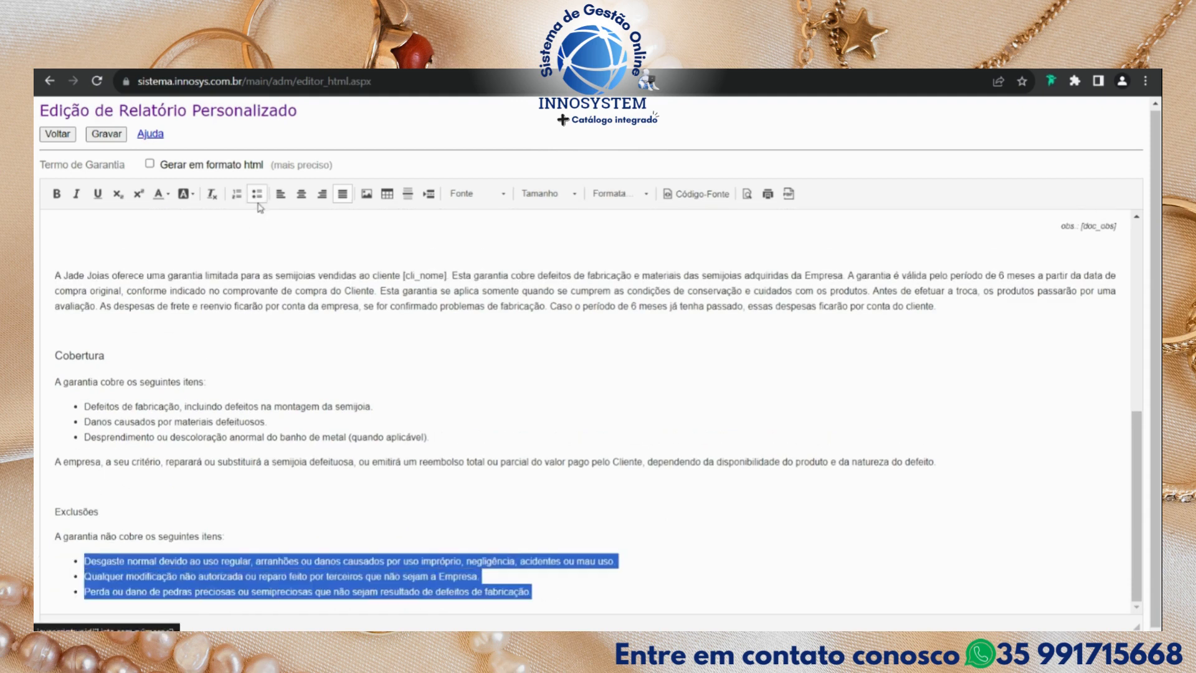
click(242, 560)
Format the "Exclusões" heading with the Título 3 style.
double_click(76, 512)
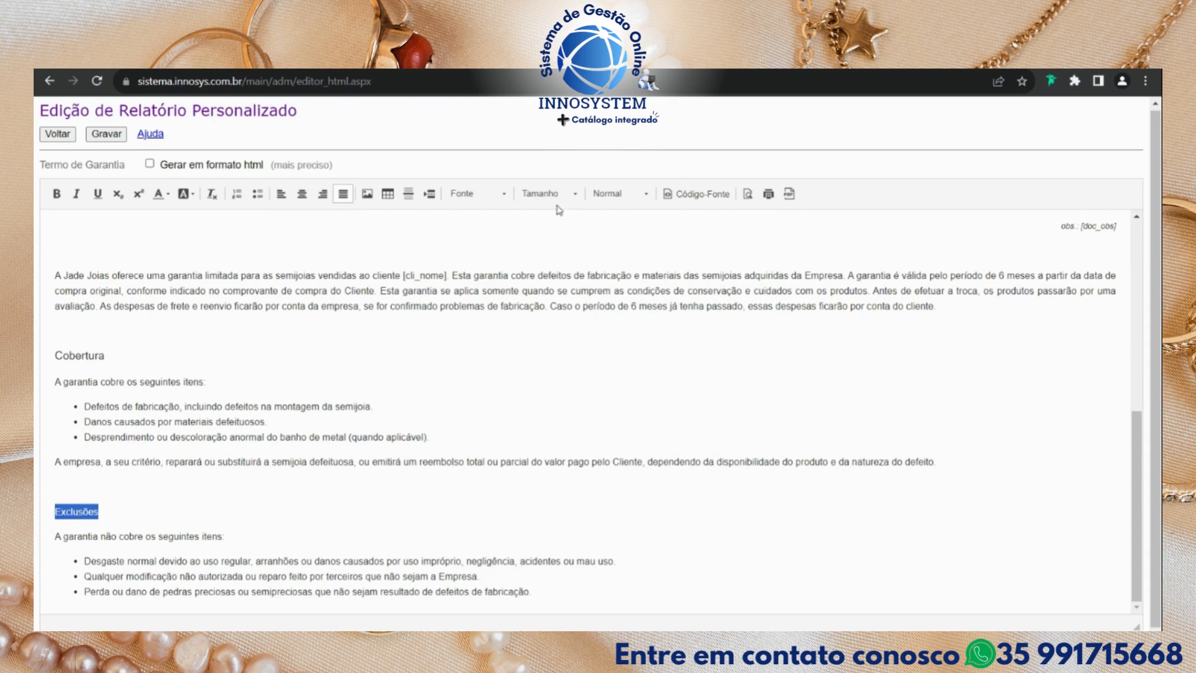
click(639, 198)
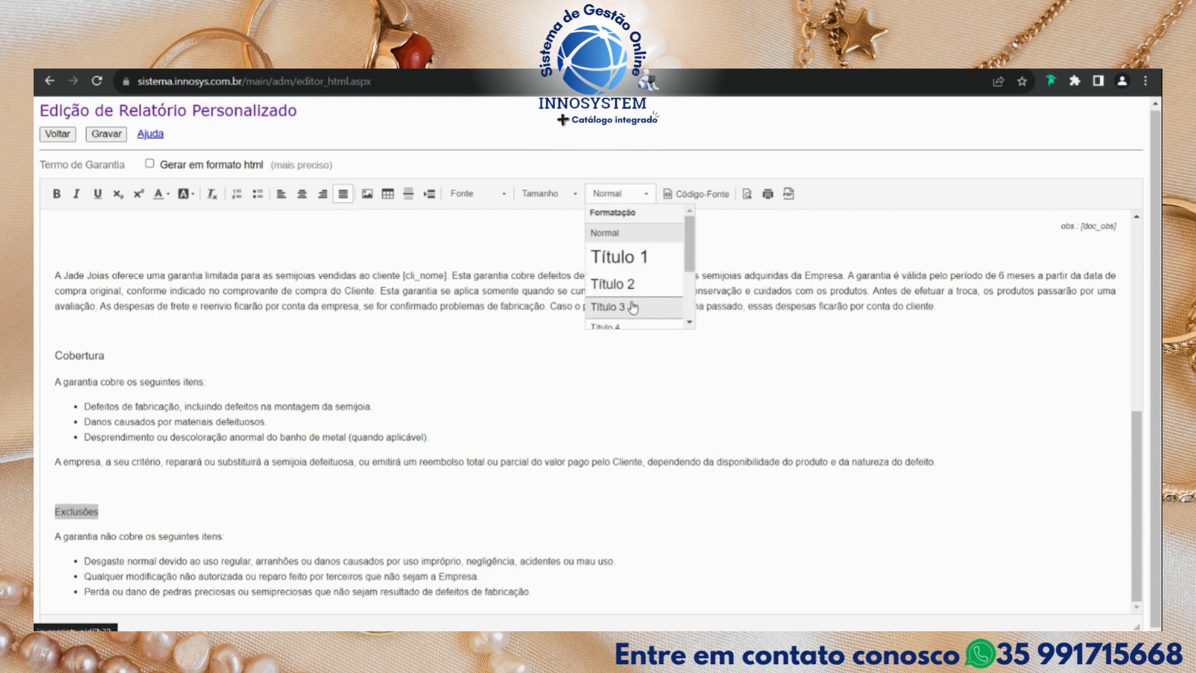
click(641, 309)
click(382, 524)
triple_click(984, 308)
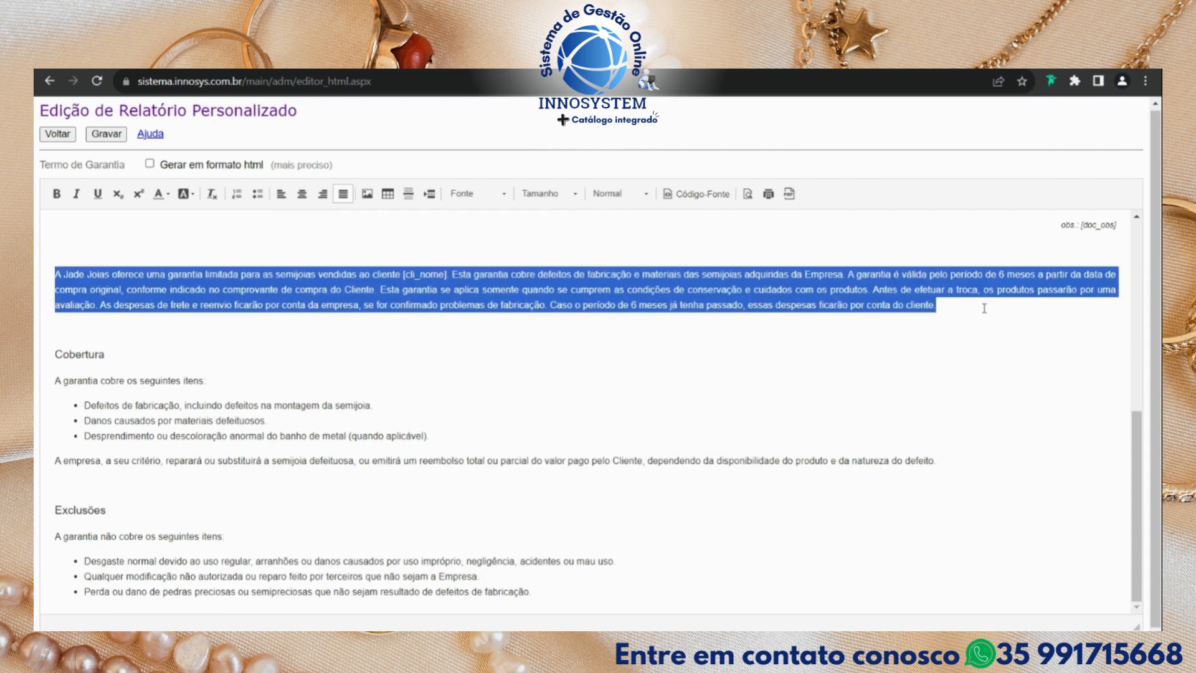
drag(995, 313, 949, 550)
scroll(752, 313, up, 3)
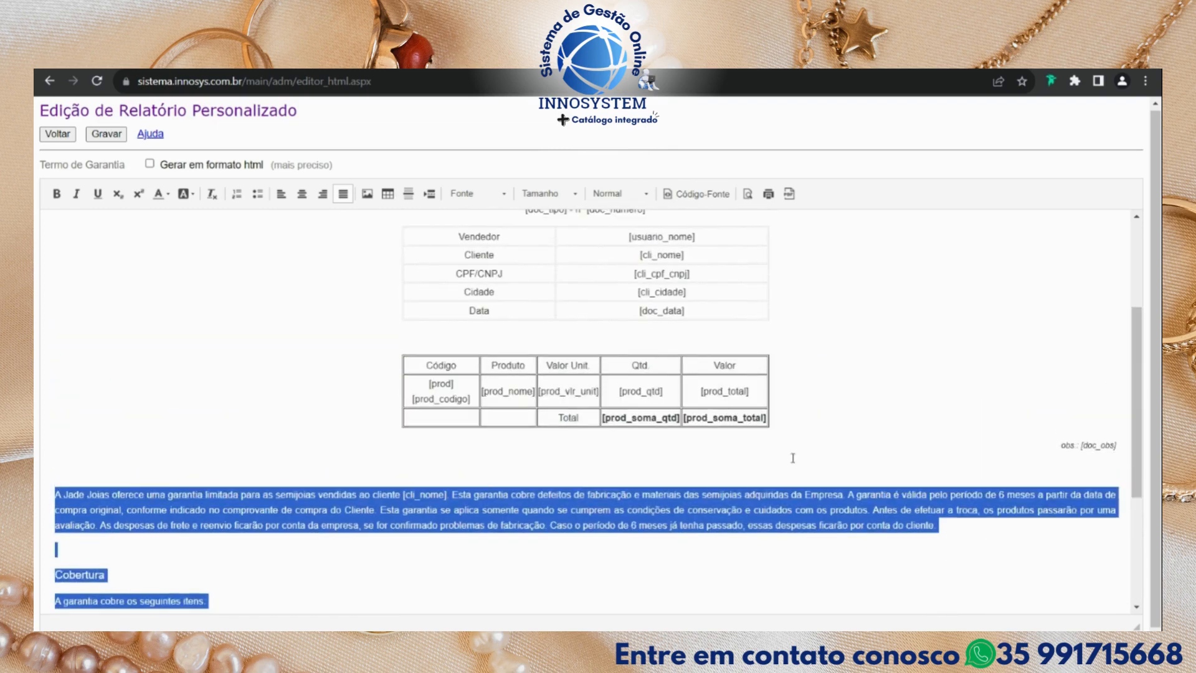
scroll(671, 532, down, 3)
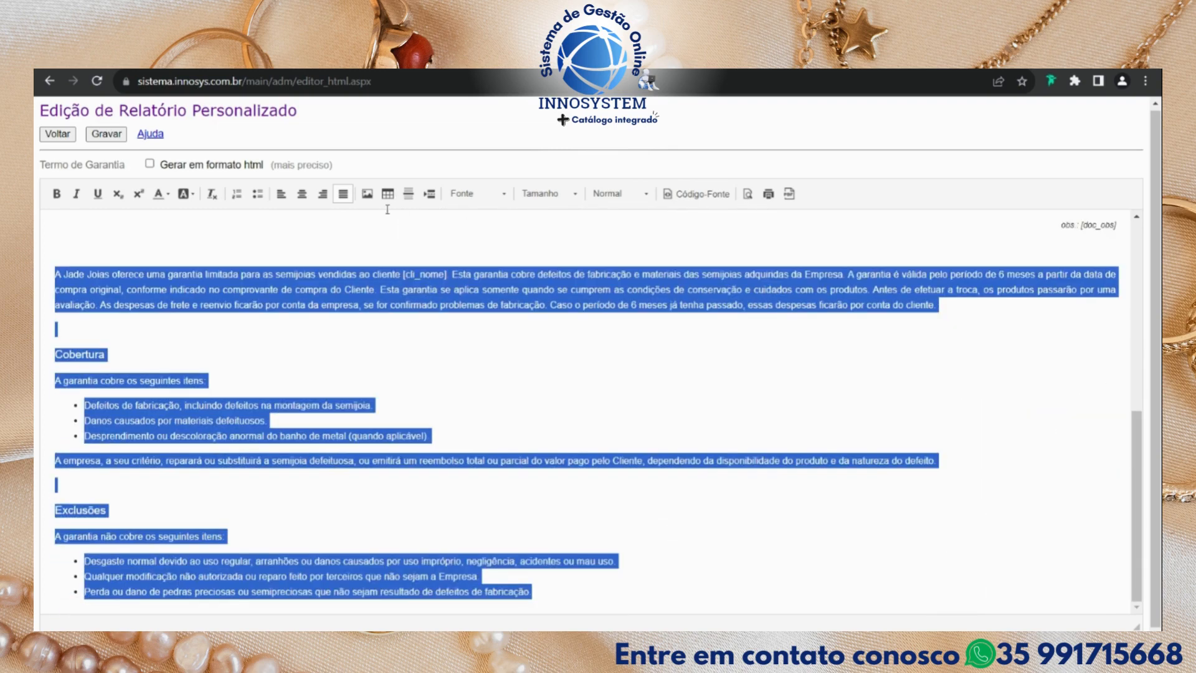
click(740, 462)
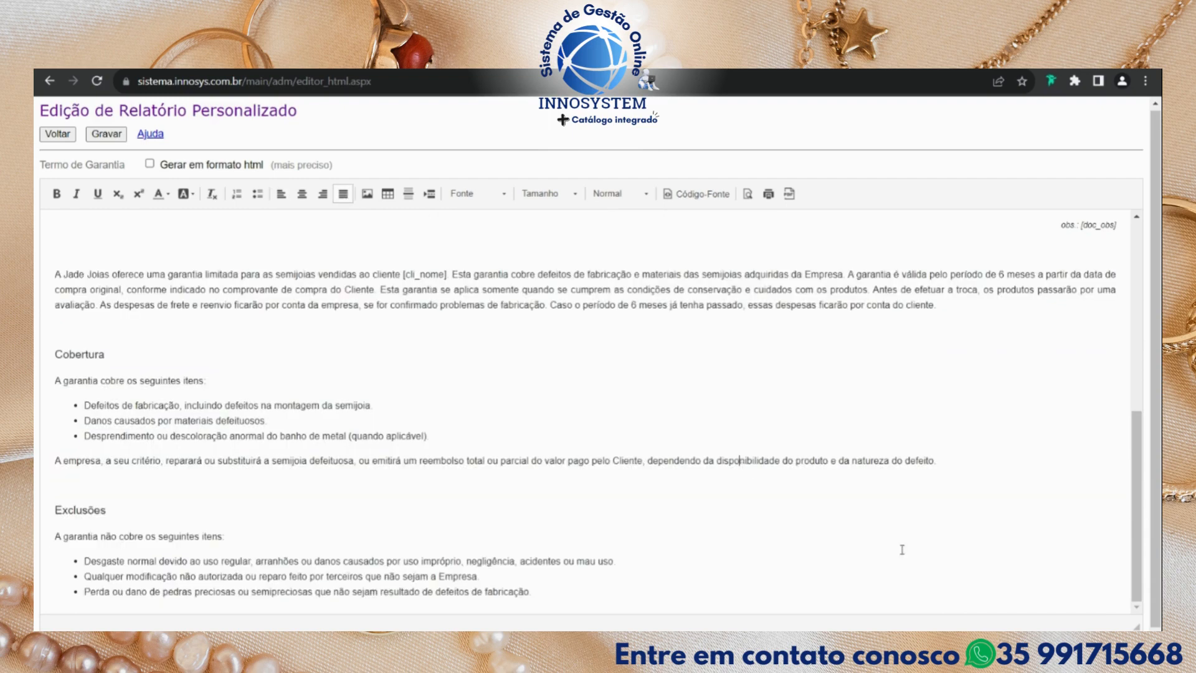
Insert the Cuidados Recomendados section, with its introduction and list of jewellery care tips, below the exclusions list, leaving a blank line between them.
click(591, 593)
key(Return)
key(Return)
scroll(594, 581, down, 1)
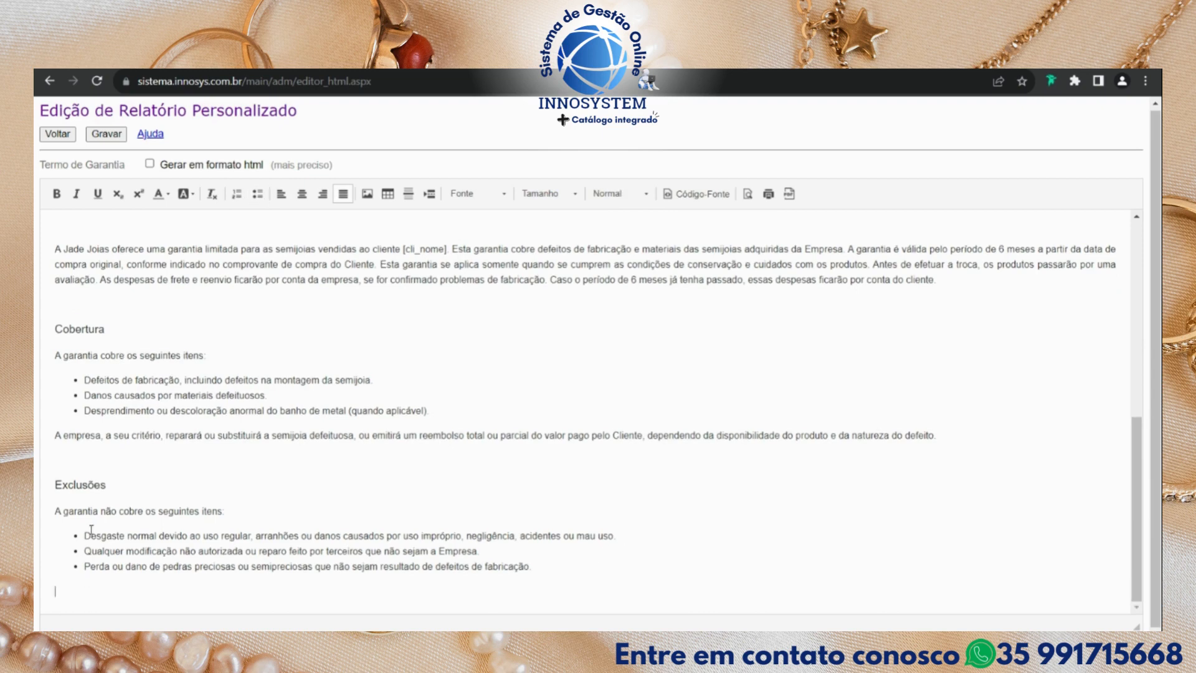
key(Return)
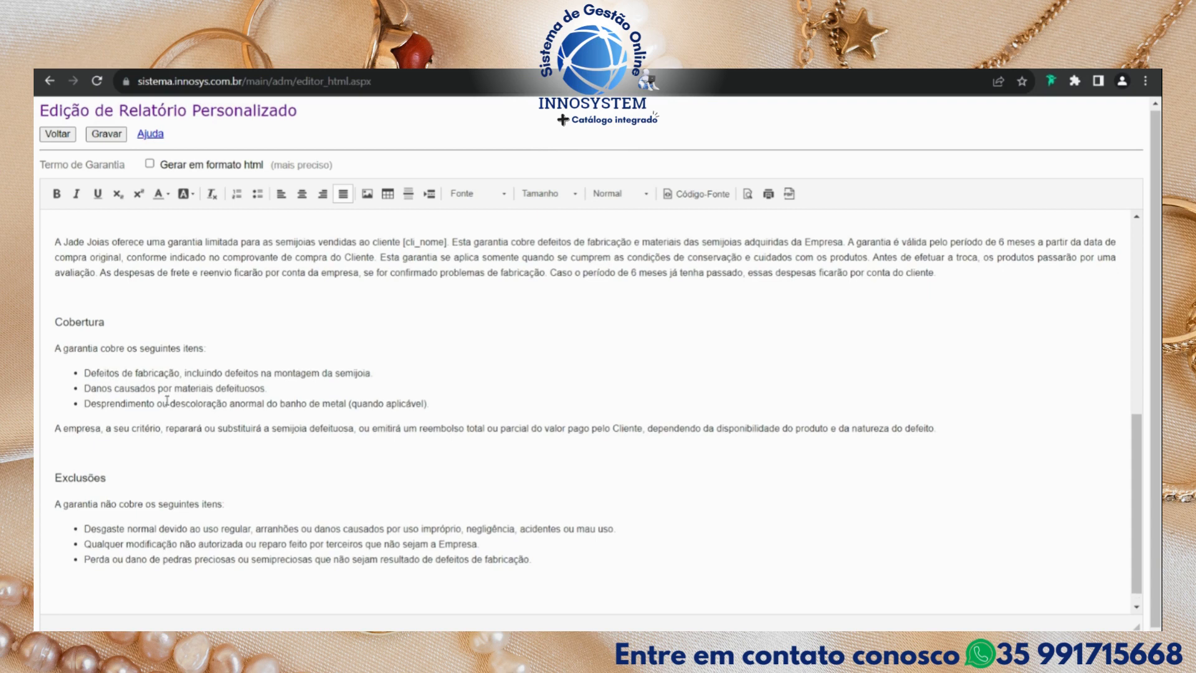
scroll(130, 577, down, 1)
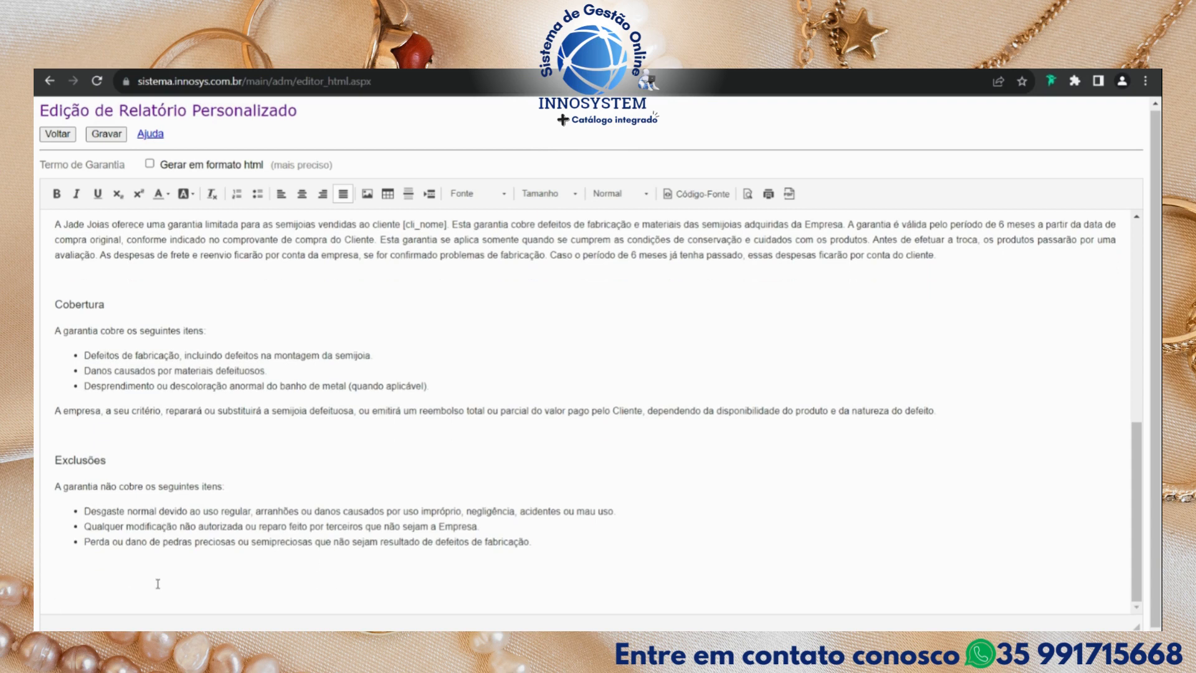
text(Cuidados Recomendados  É importante lembrar que as semijoias podem ser danificadas quando há contato com produtos químicos, umidade e em atrito com superfícies ásperas. Para manter a qualidade e a durabilidade dos produtos, aconselhamos os seguintes cuidados:  Limpe as semijoias sempre depois do uso com uma flanela seca e limpa; Armazene em local bem arejado, limpo, seco e longe da luz solar; Mantenha a semijoia longe de produtos químicos; Nunca ferva ou use qualquer produto químico para devolver o brilho à peça; Limpe com um pano seco ou flanela de algodão; Evite o contato com perfumes, cremes, reagentes químicos, loções, pomadas, calor, umidade, etc.; Não use no banho diário, na água do mar, piscina e sauna; Não use ao lavar a louça e a roupa, limpar a casa, lavar o carro, etc.; Tenha cuidado com as pedras, pois uma batida ou queda poderá danificá-las; Verifique primeiro se você tem alergia, pois essa não é uma condição para troca ou devolução do valor pago.)
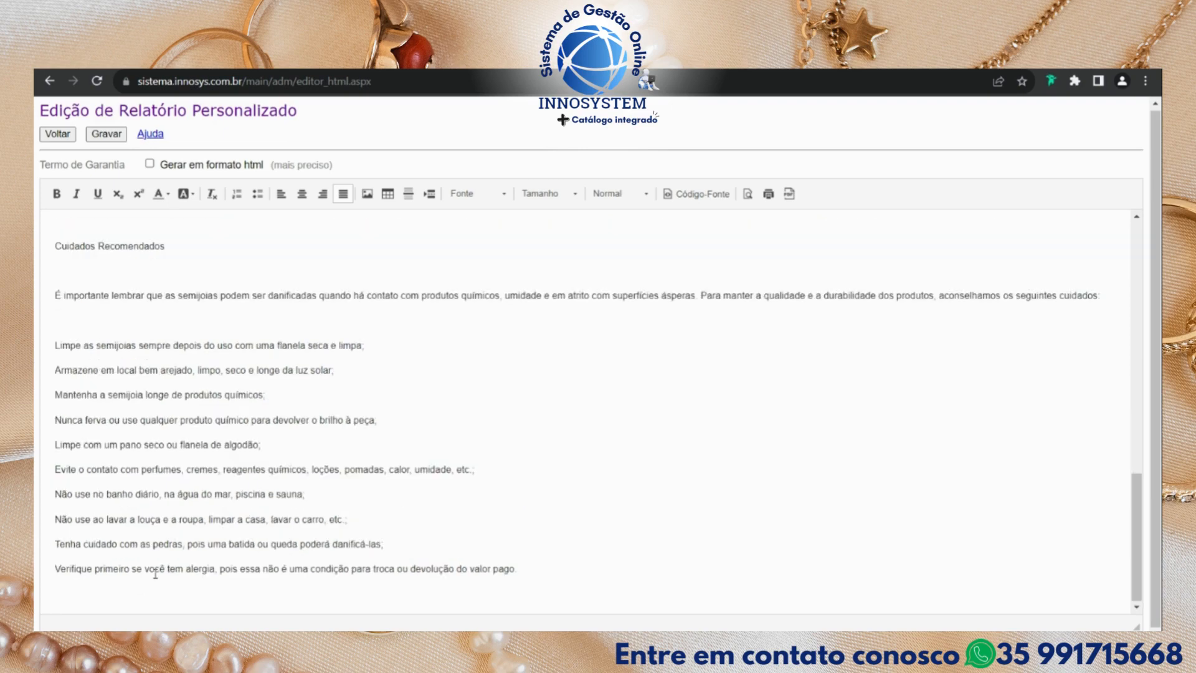
Format the "Cuidados Recomendados" heading with the Título 3 style.
scroll(129, 354, up, 1)
scroll(161, 346, up, 1)
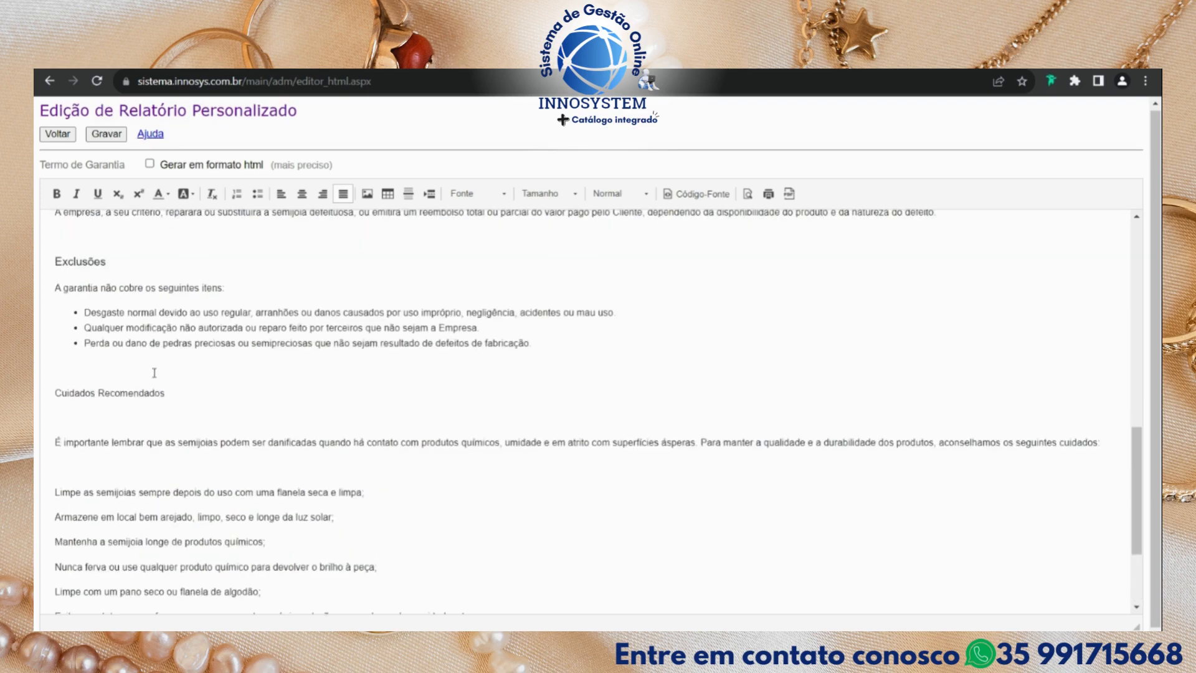
triple_click(143, 393)
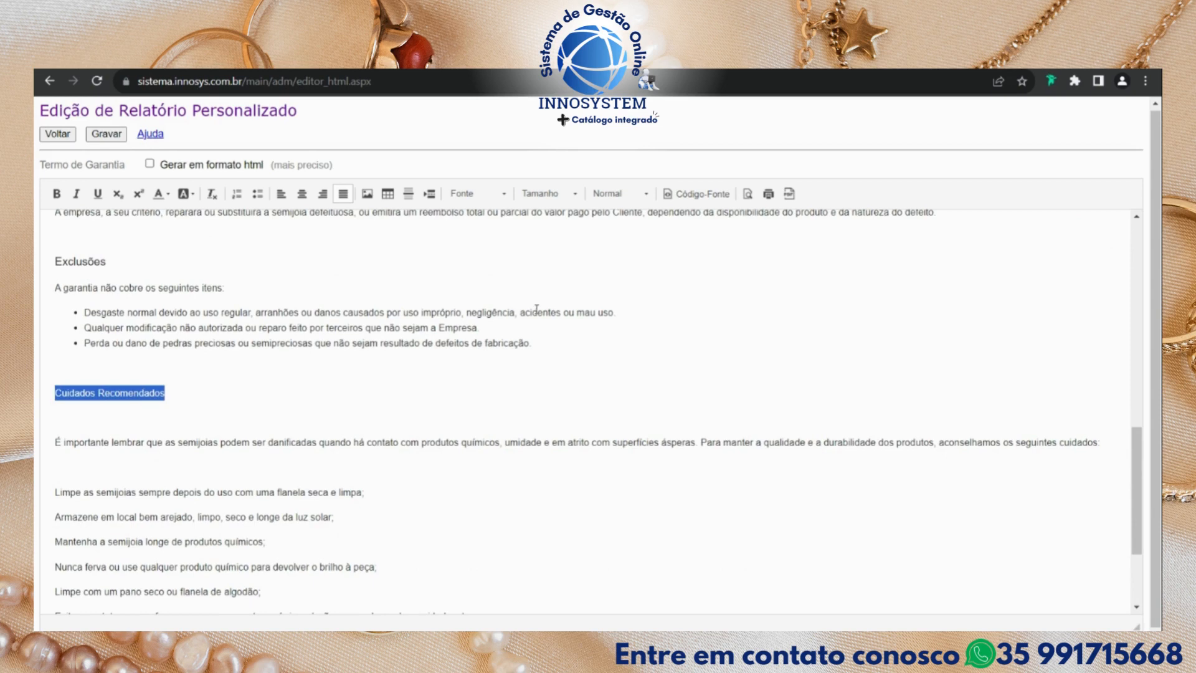
click(617, 194)
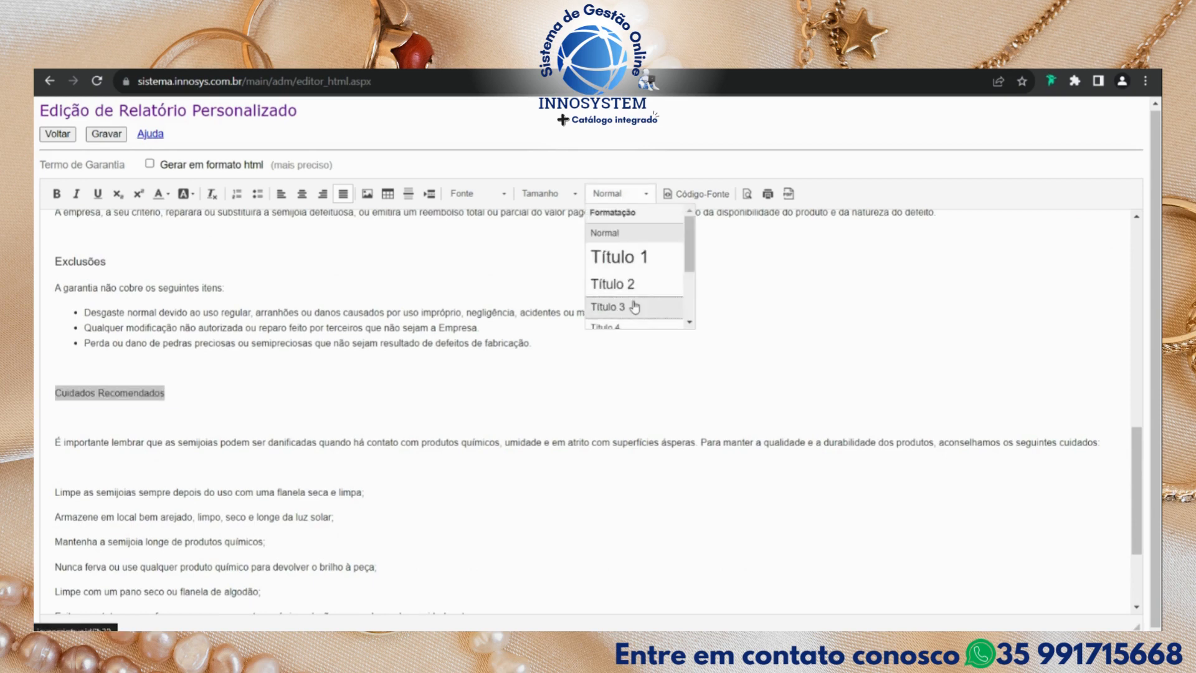
click(633, 306)
click(200, 418)
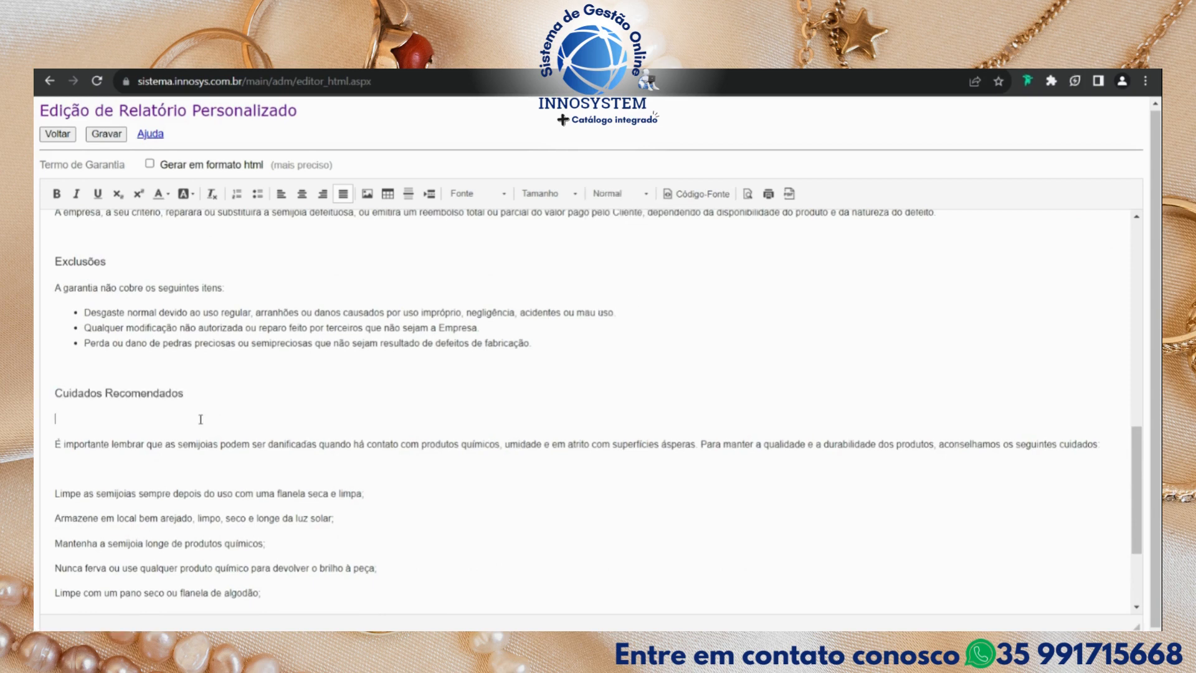
Remove the blank lines above and below the introductory paragraph under Cuidados Recomendados.
key(BackSpace)
click(162, 443)
key(BackSpace)
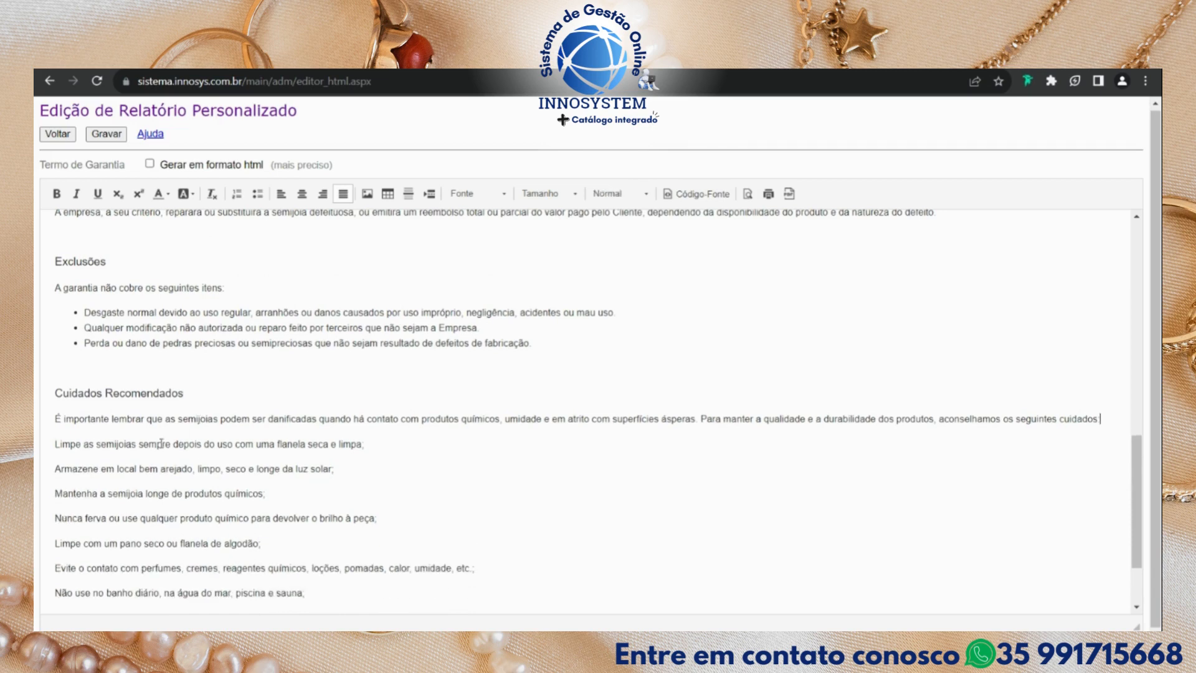
Turn the ten care tips under Cuidados Recomendados into a bulleted list.
scroll(317, 481, down, 4)
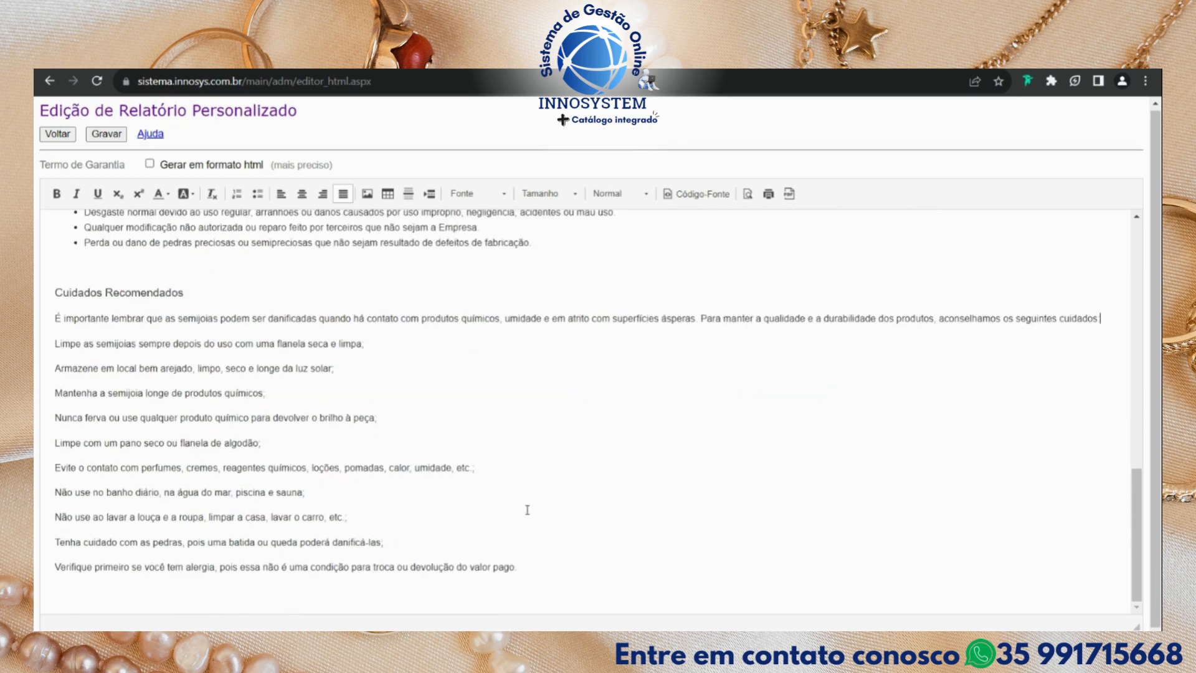
drag(535, 569, 44, 339)
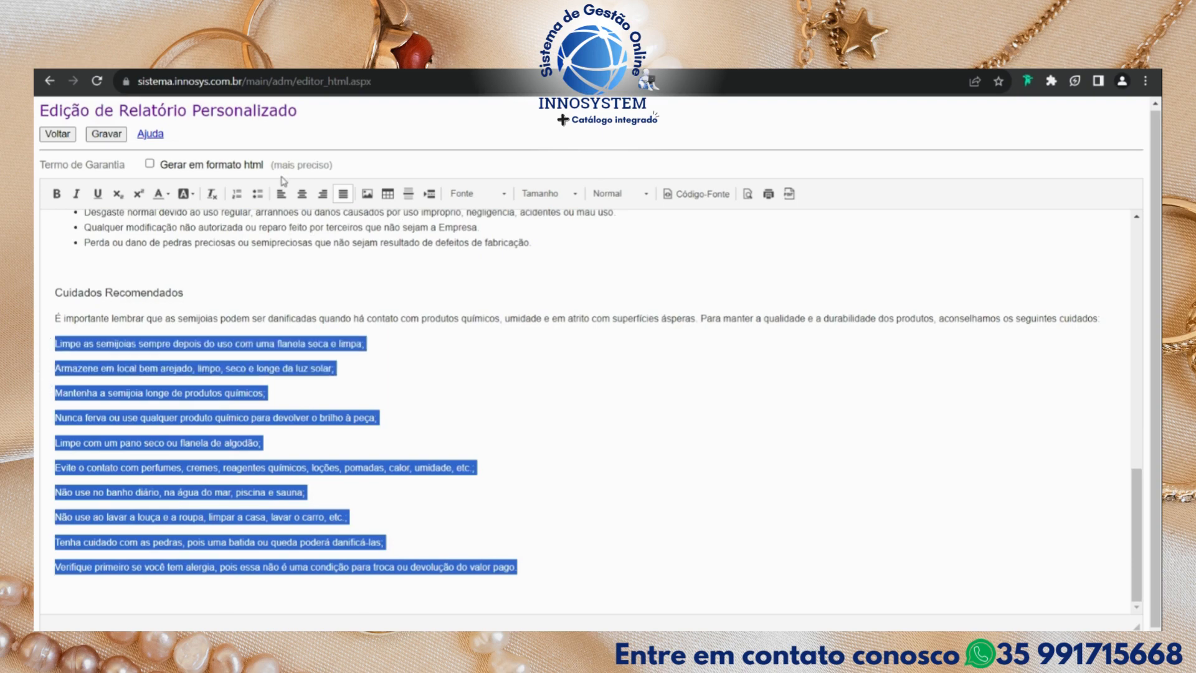
click(257, 194)
click(348, 506)
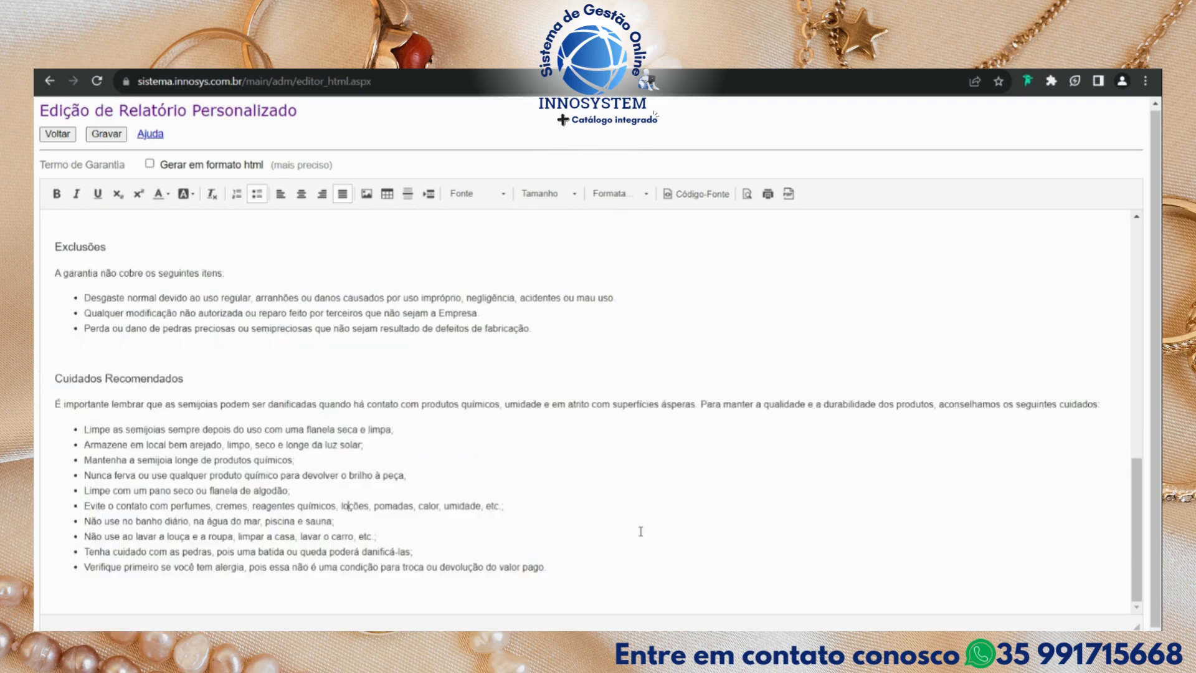
Insert the Considerações Finais section with its five closing statements below the care tips, leaving a blank line between them.
click(728, 571)
scroll(727, 571, down, 1)
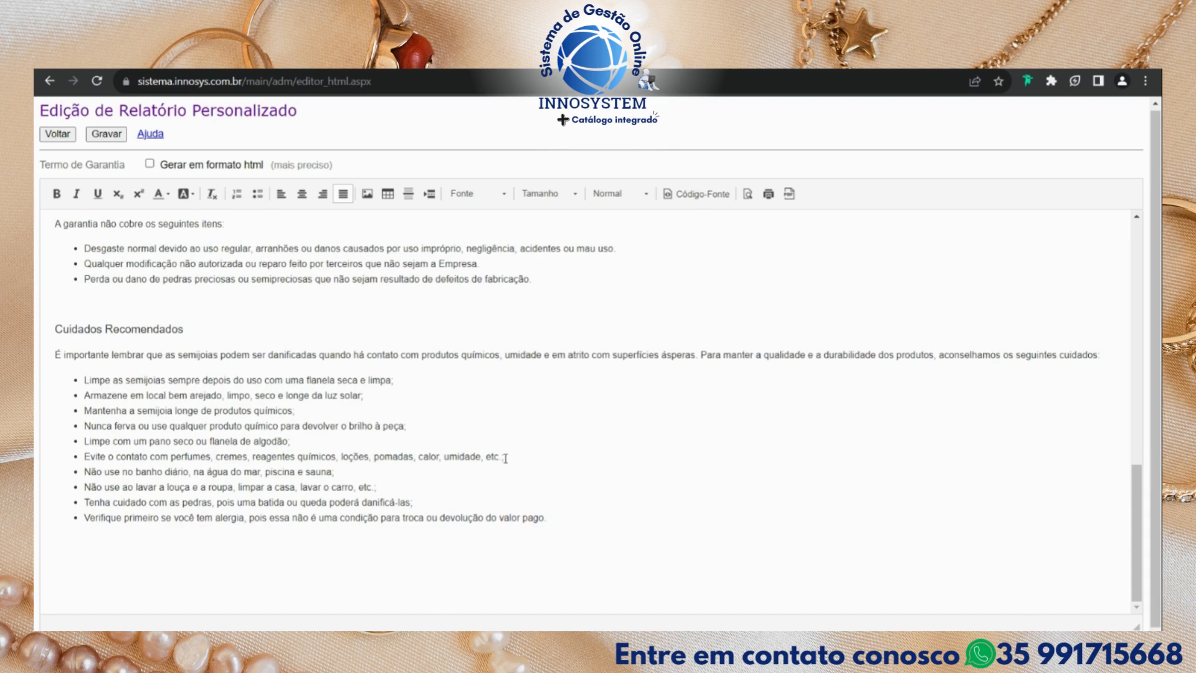
text(Considerações Finais  Esta garantia é válida apenas para o Cliente original que adquiriu a semijoia diretamente da Empresa.  A garantia é intransferível.  A Empresa reserva-se o direito de alterar os termos e condições desta garantia sem aviso prévio.  Esta garantia não afeta os direitos legais do Cliente de acordo com as leis de proteção ao consumidor aplicáveis.  Ao adquirir uma semijoia da empresa, o Cliente concorda em aceitar e respeitar os termos e condições desta garantia.)
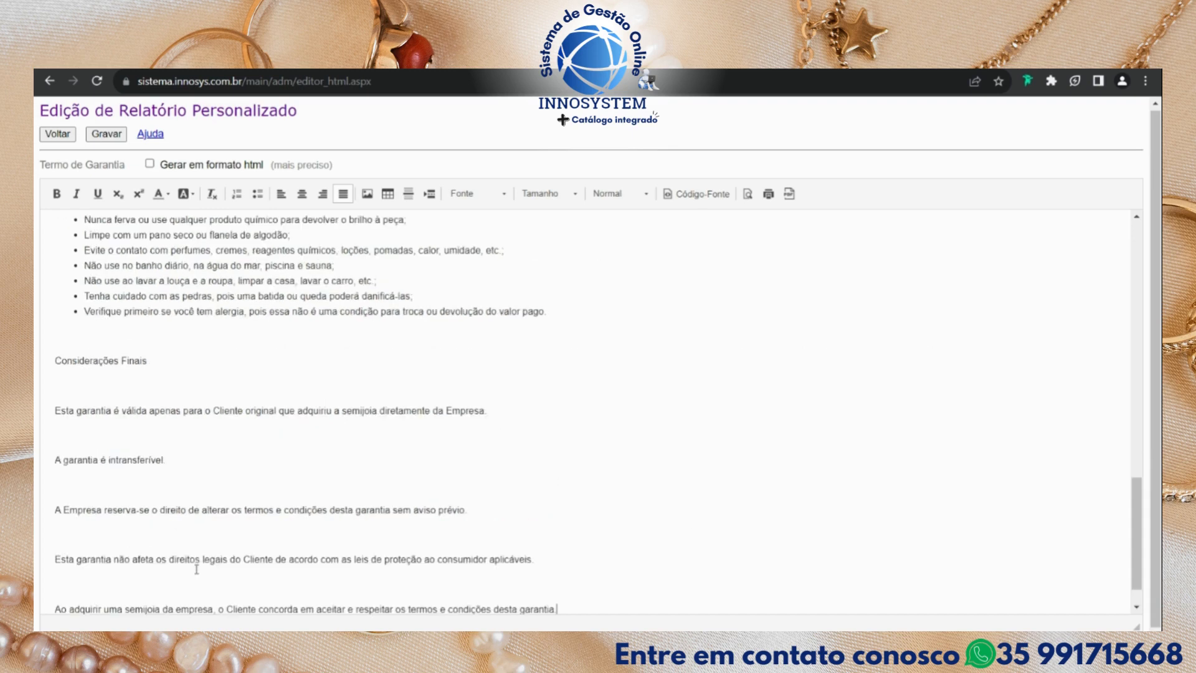
Format the "Considerações Finais" heading with the Título 3 style.
double_click(117, 363)
click(216, 352)
triple_click(109, 356)
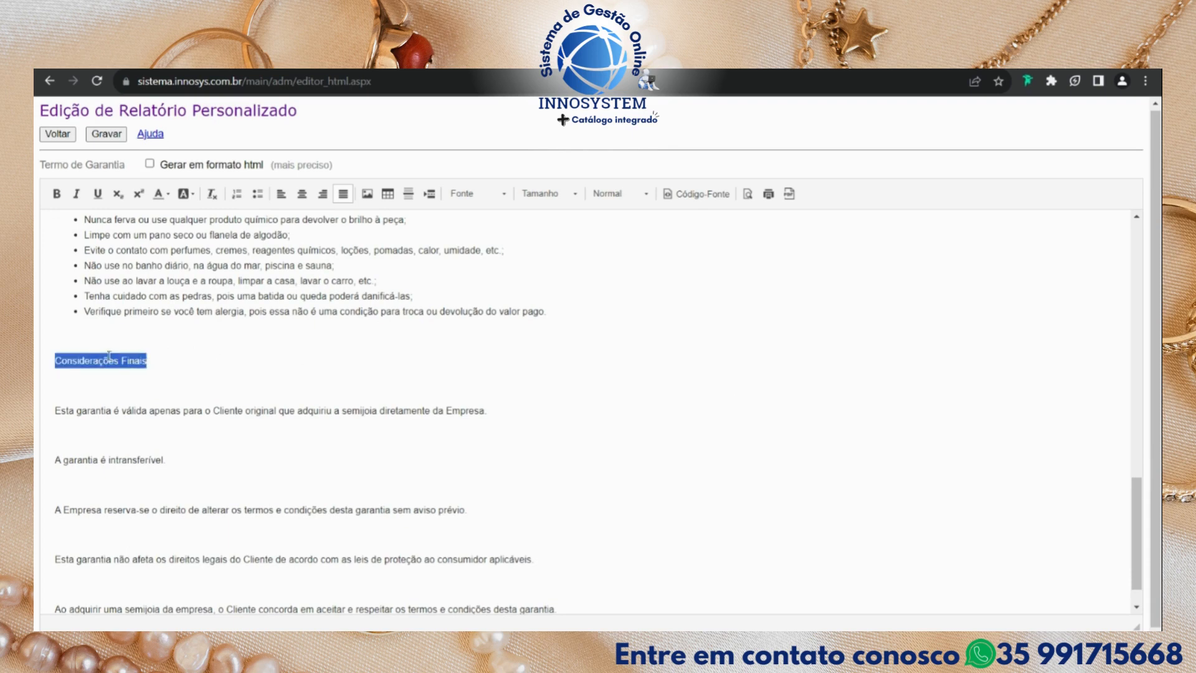
click(629, 195)
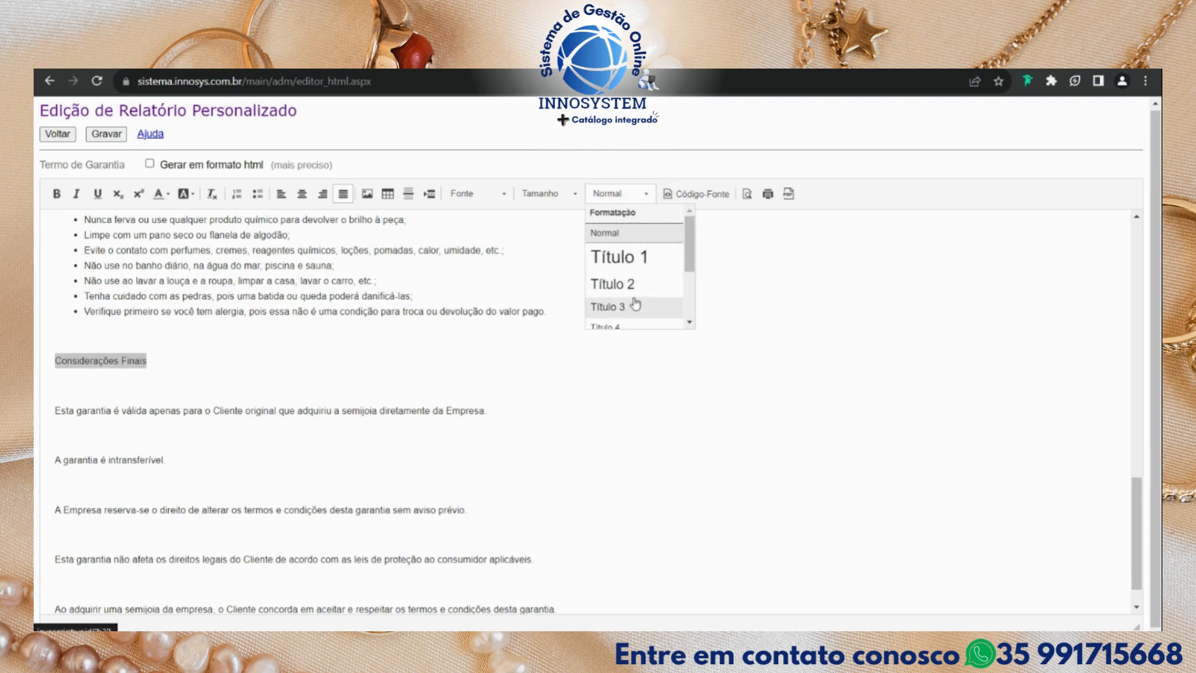
click(673, 305)
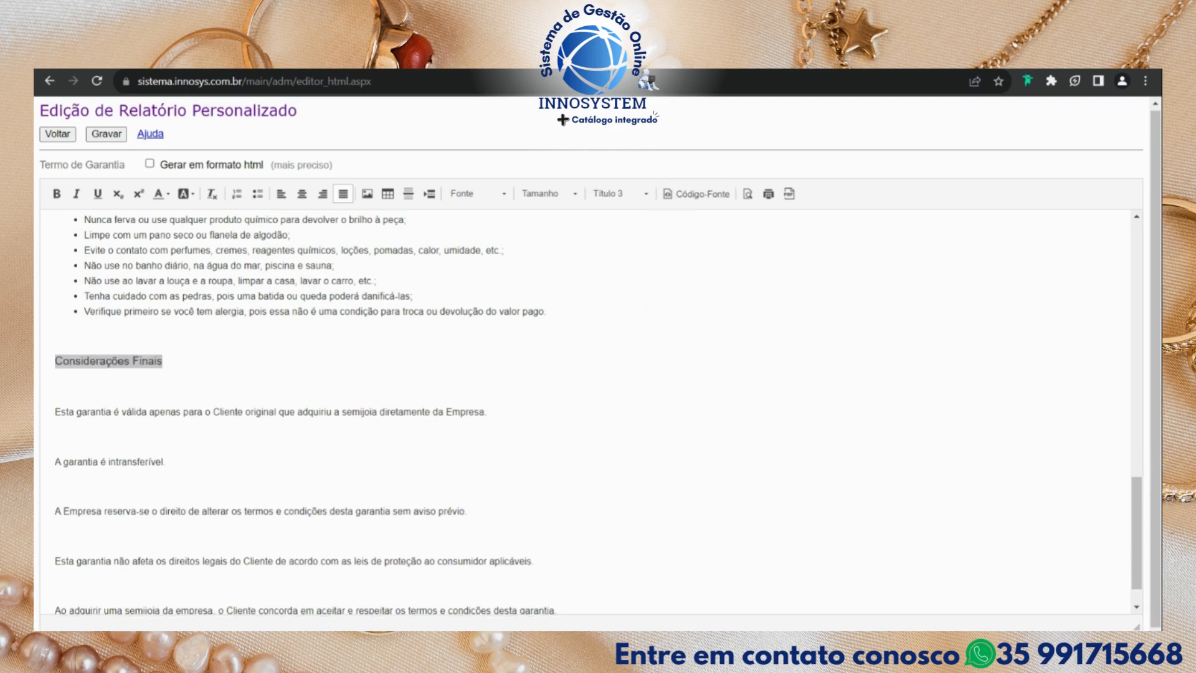
Remove the blank lines between the Considerações Finais heading and each of its five statements.
click(108, 394)
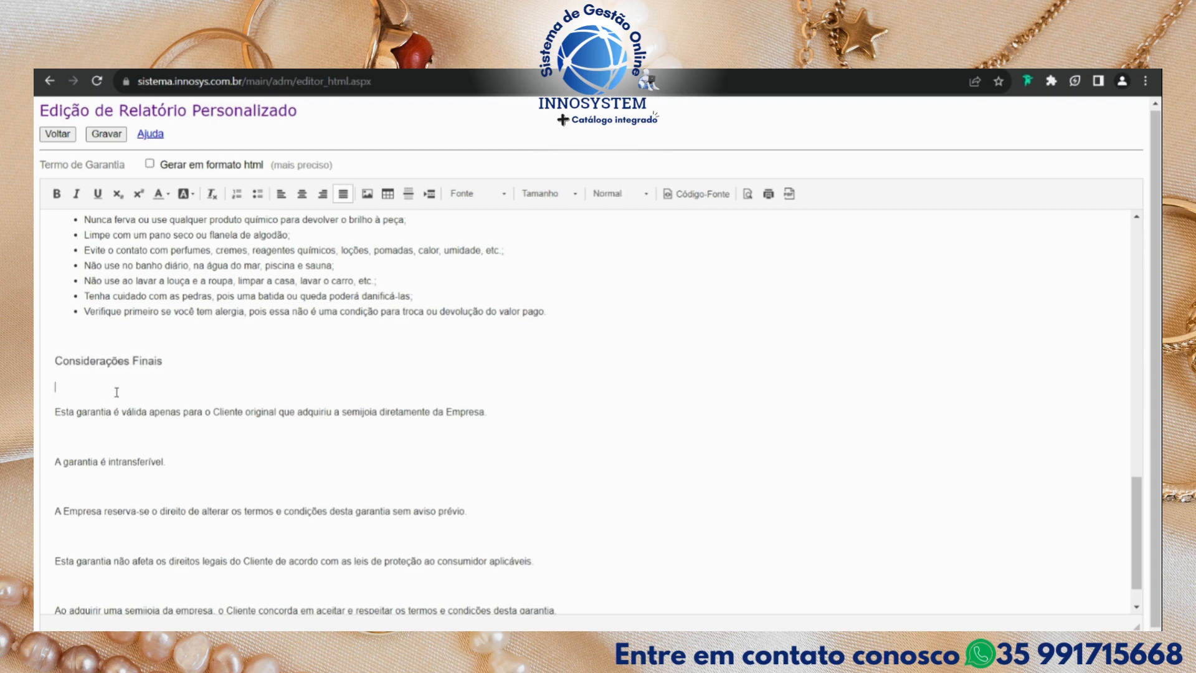
key(BackSpace)
click(132, 416)
key(BackSpace)
click(124, 441)
key(BackSpace)
click(127, 484)
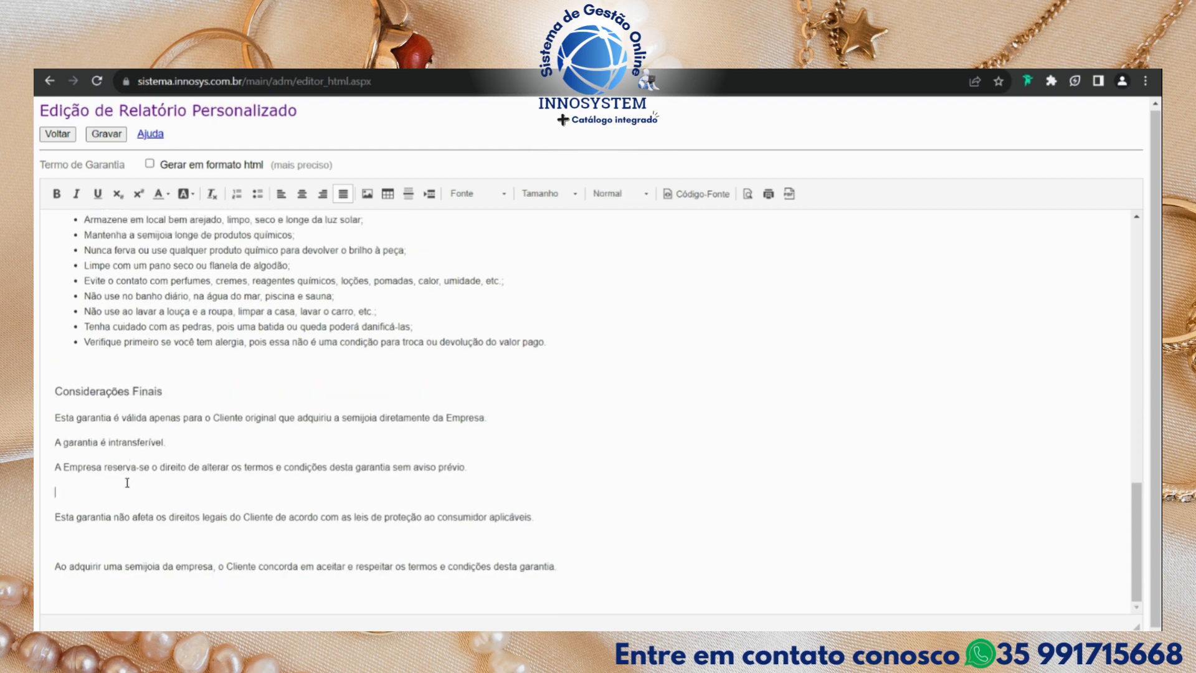
key(BackSpace)
click(138, 540)
key(BackSpace)
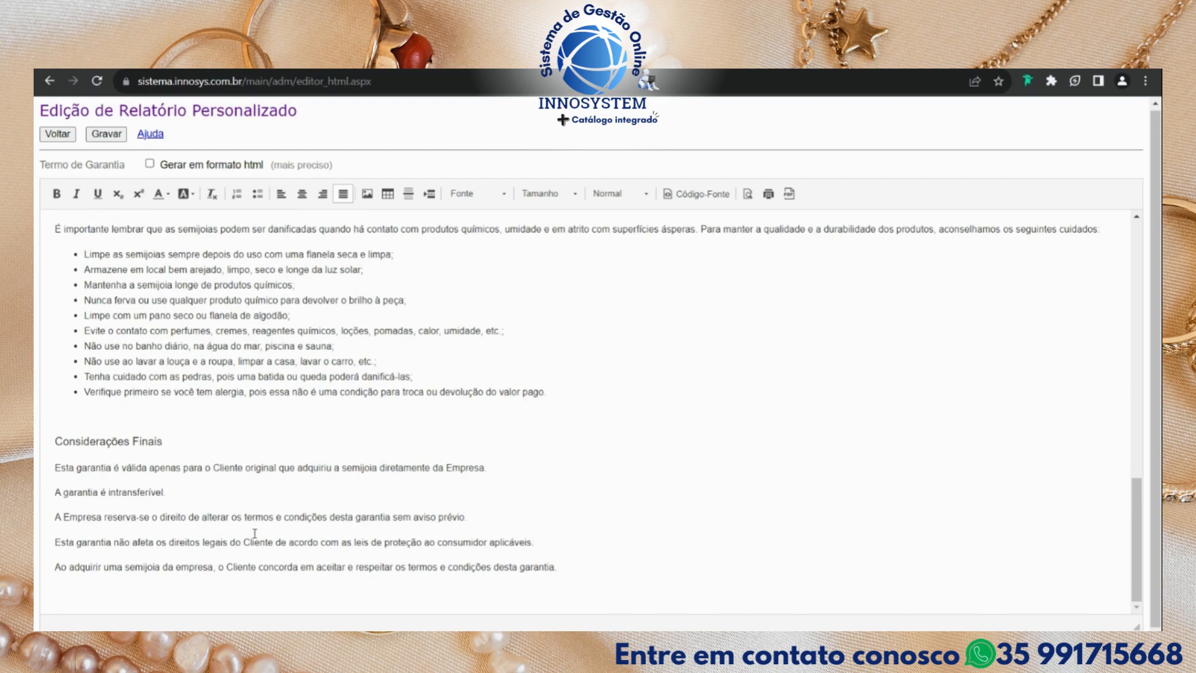
Turn the five statements under Considerações Finais into a numbered list.
drag(573, 572, 36, 472)
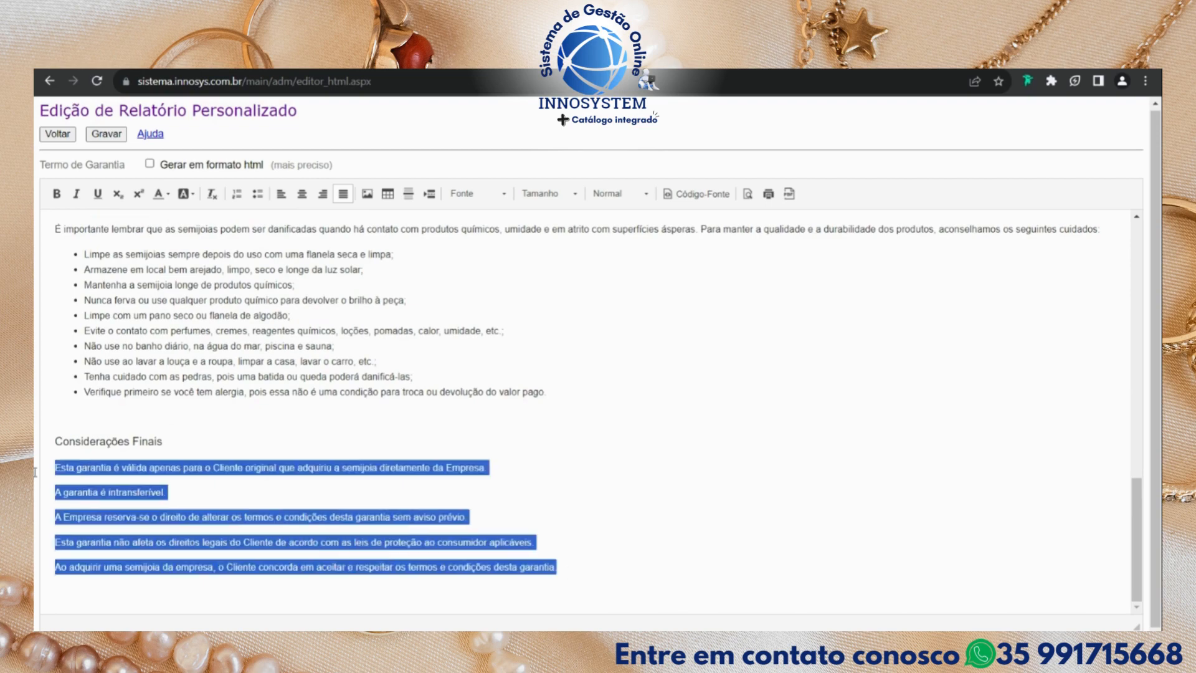
click(236, 193)
click(482, 508)
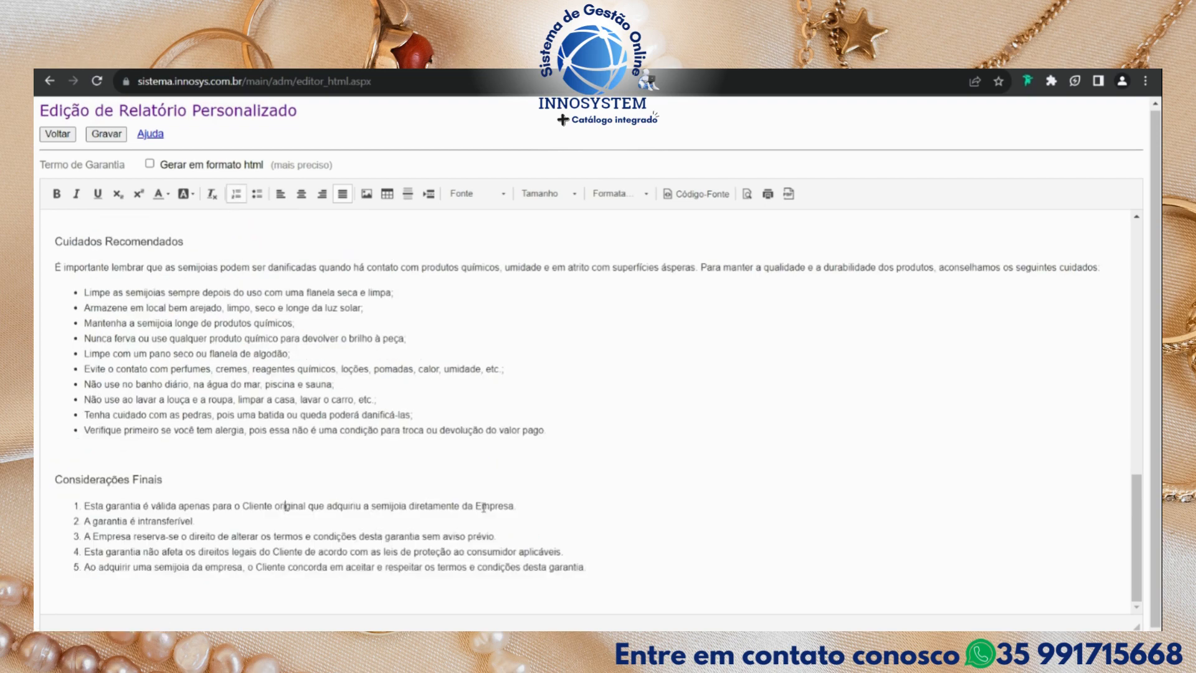
Insert a horizontal line below the numbered list, leaving a blank line between them.
click(621, 568)
key(Return)
key(Return)
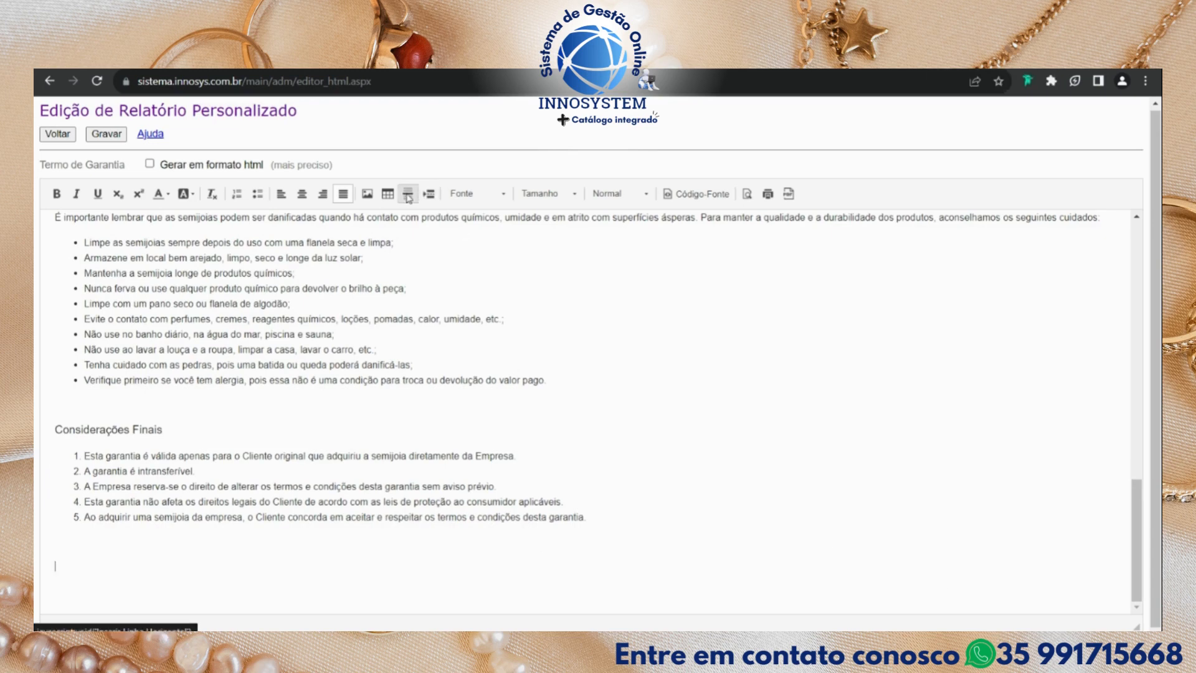
click(408, 195)
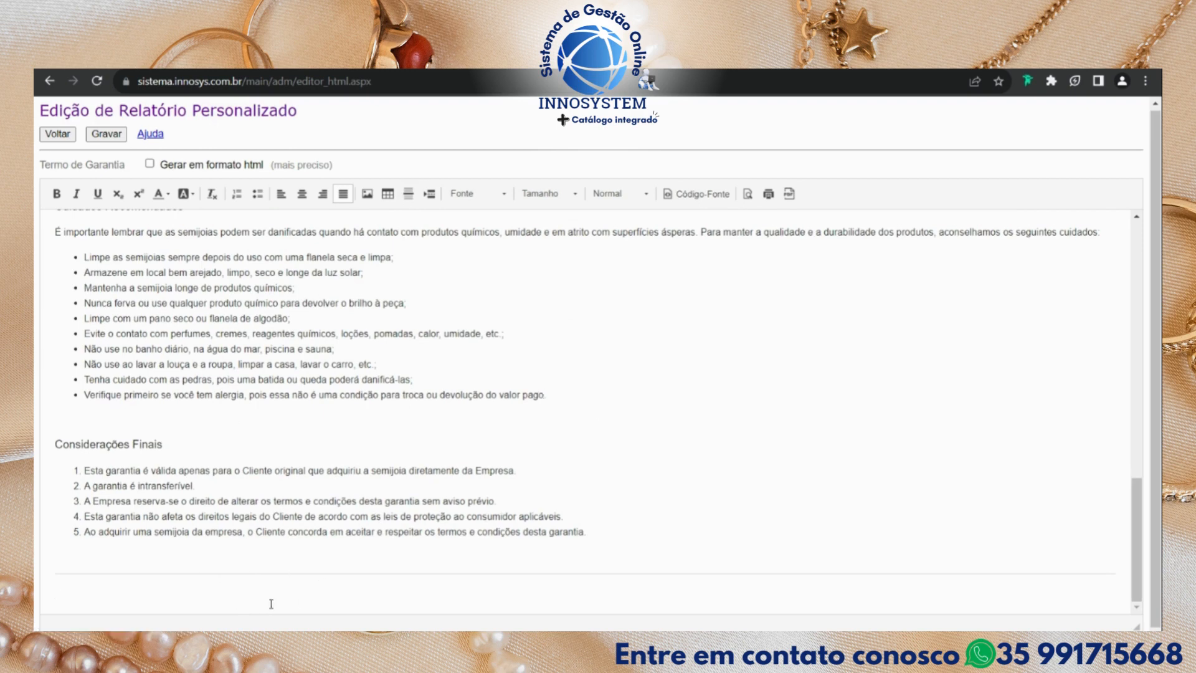
Add the company name "Jade Joias" below the horizontal line and make it bold.
text(Jade Joias)
key(ctrl+shift+Left)
key(ctrl+shift+Left)
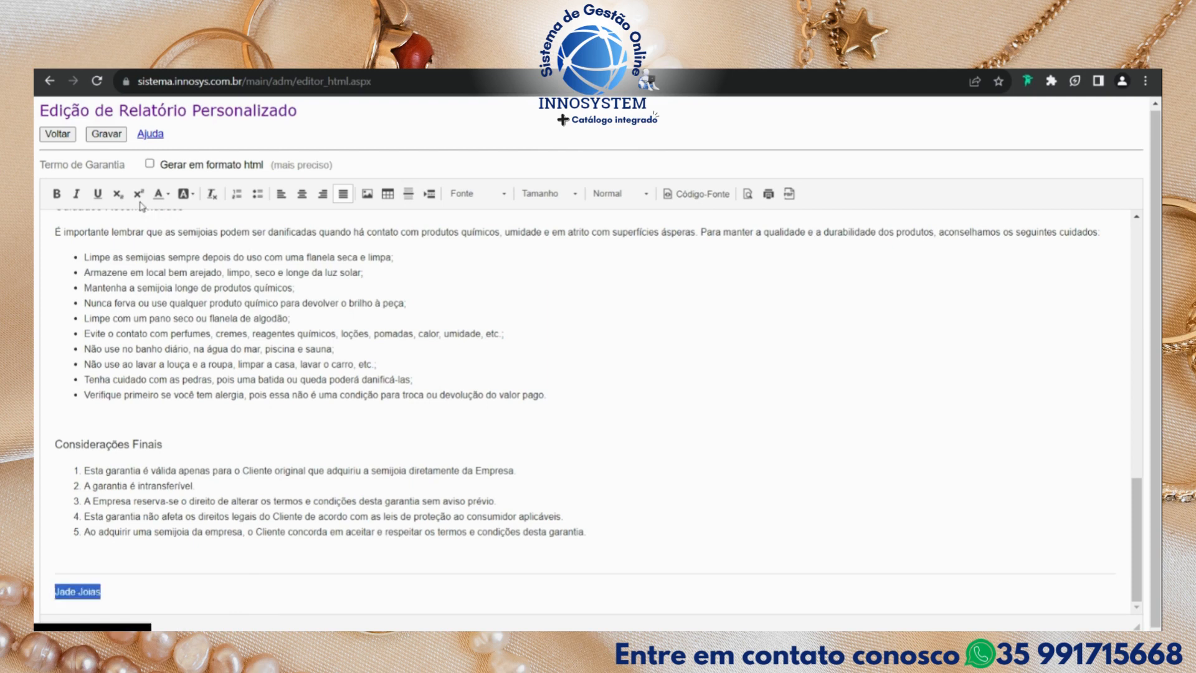
click(56, 193)
click(172, 598)
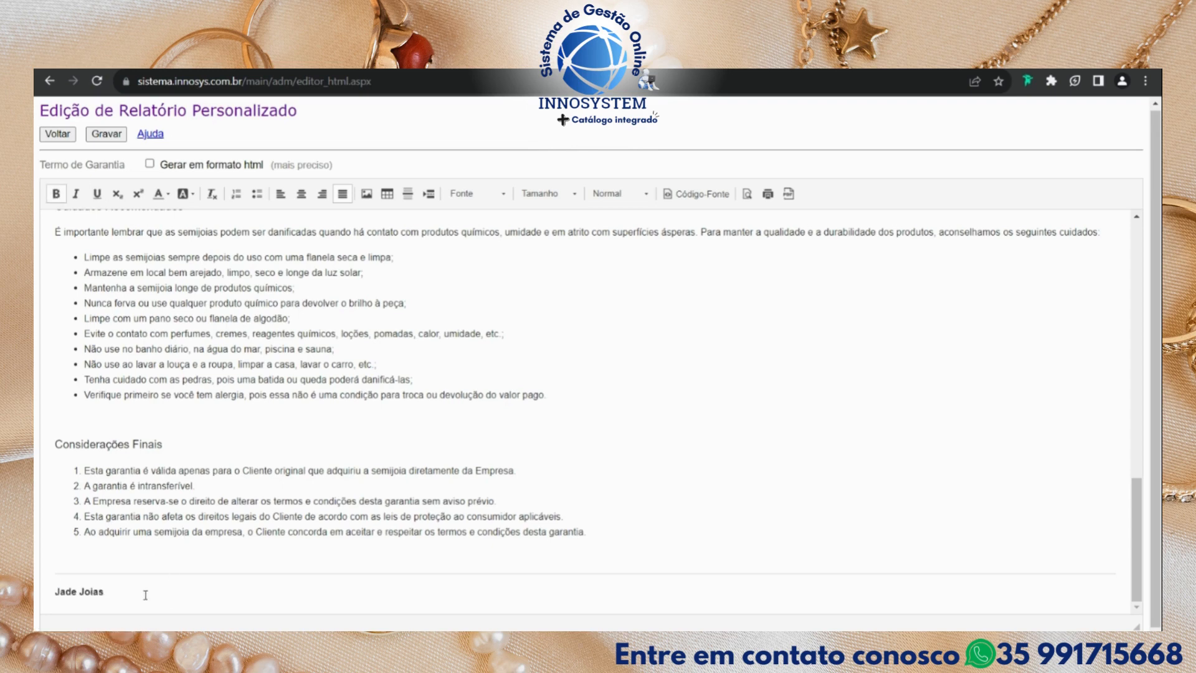
Centre the "Jade Joias" line at the end of the report.
key(ctrl+shift+Left)
key(ctrl+shift+Left)
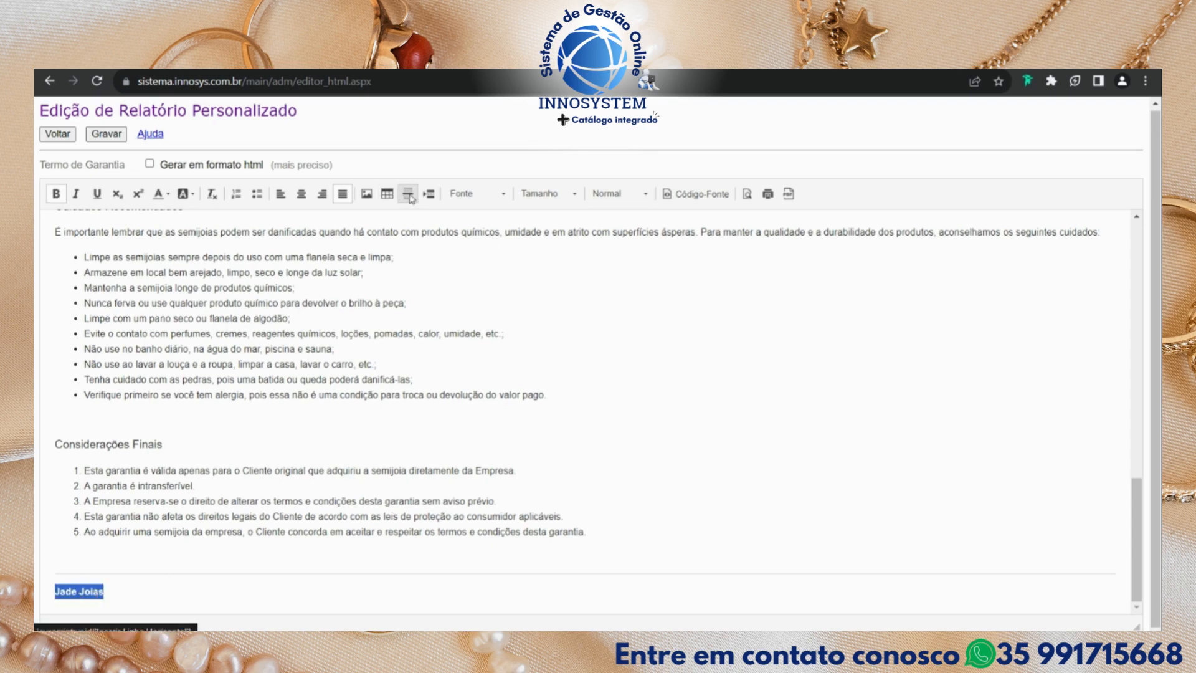
click(302, 193)
click(552, 464)
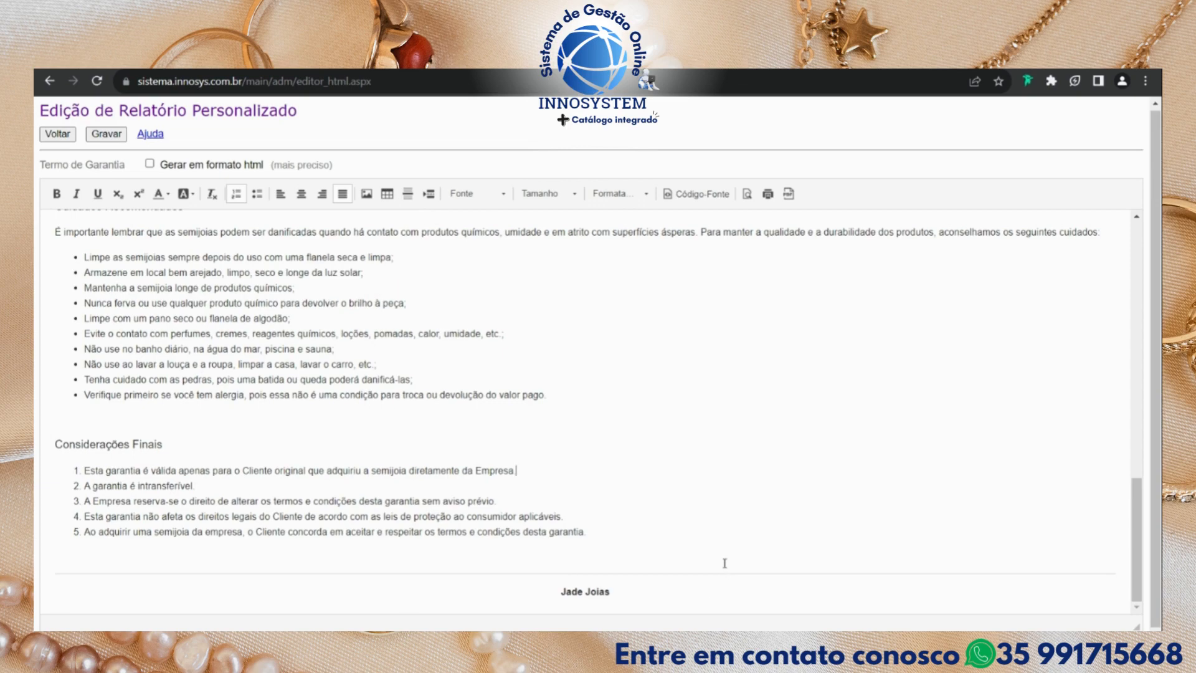
Highlight the first "6 meses" in the warranty paragraph with a yellow background colour.
scroll(673, 563, up, 5)
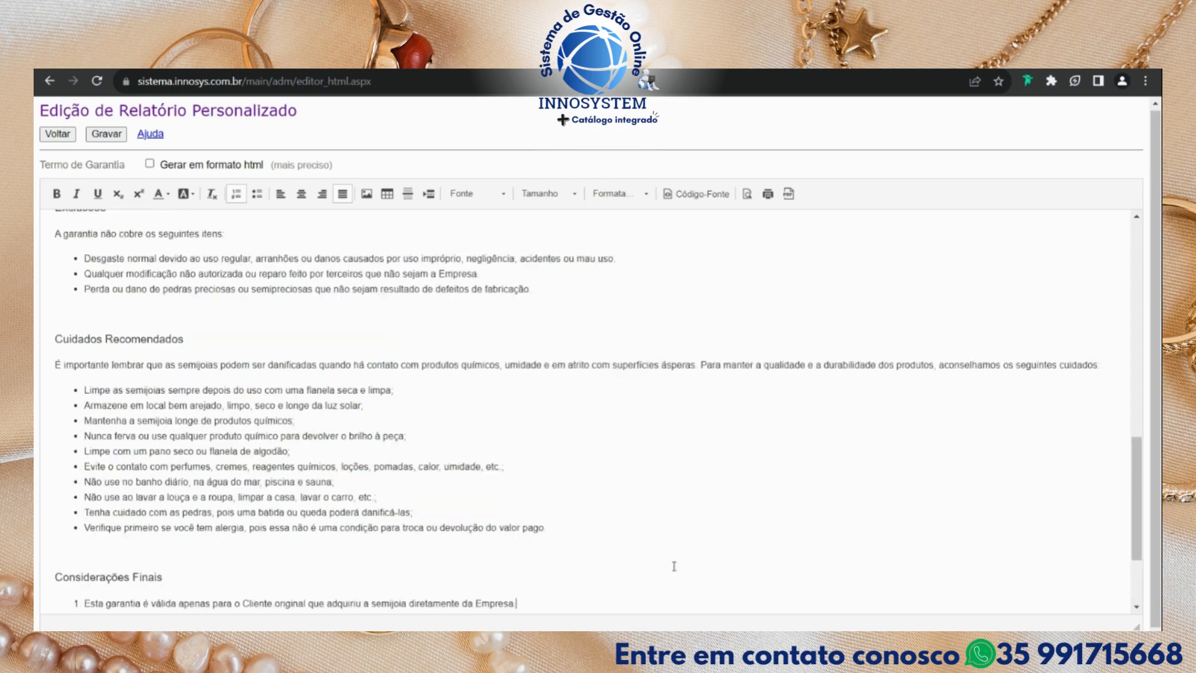
scroll(673, 563, up, 10)
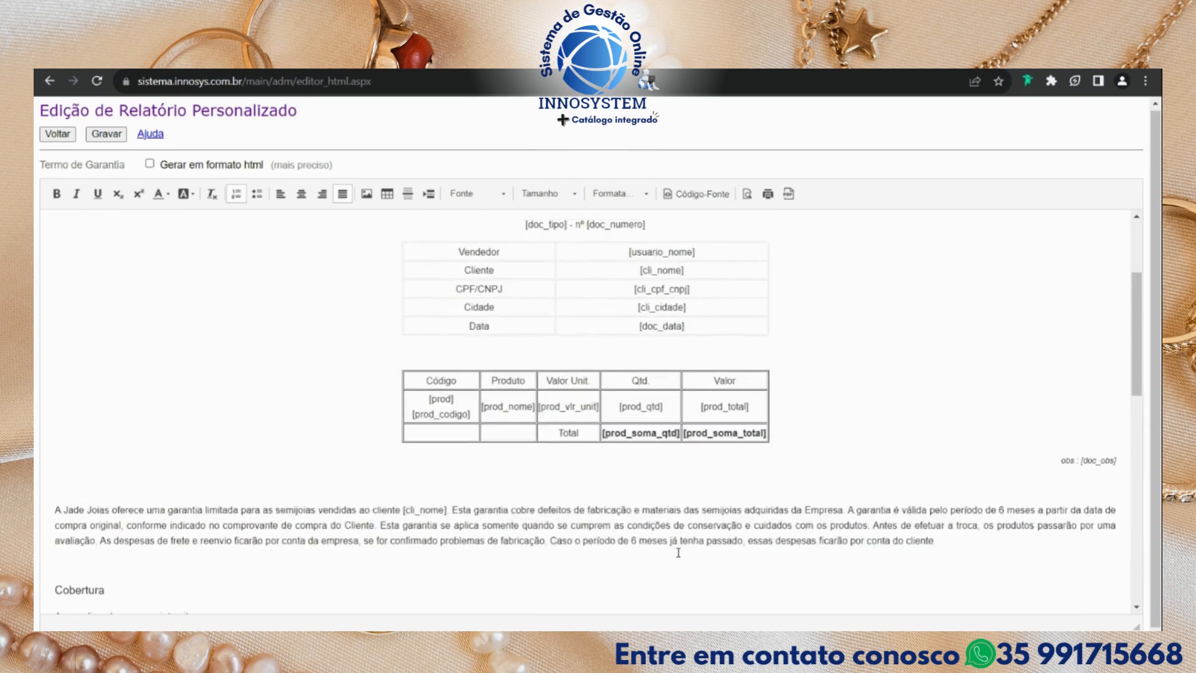
scroll(701, 496, down, 5)
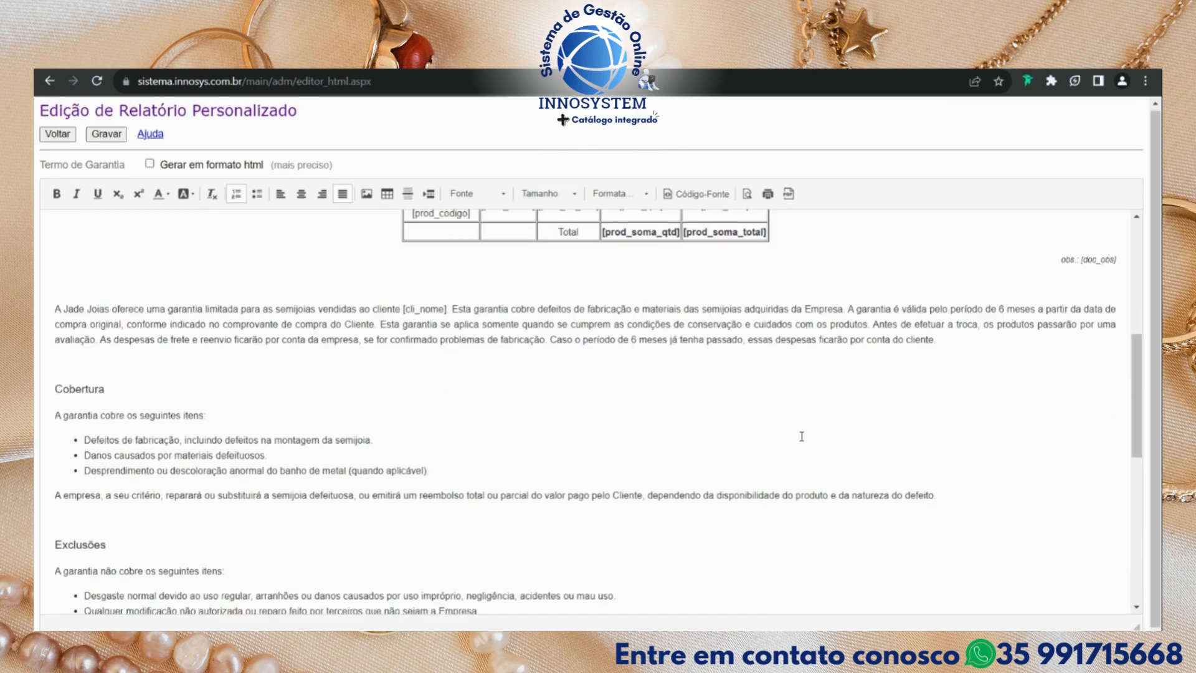
scroll(802, 436, up, 1)
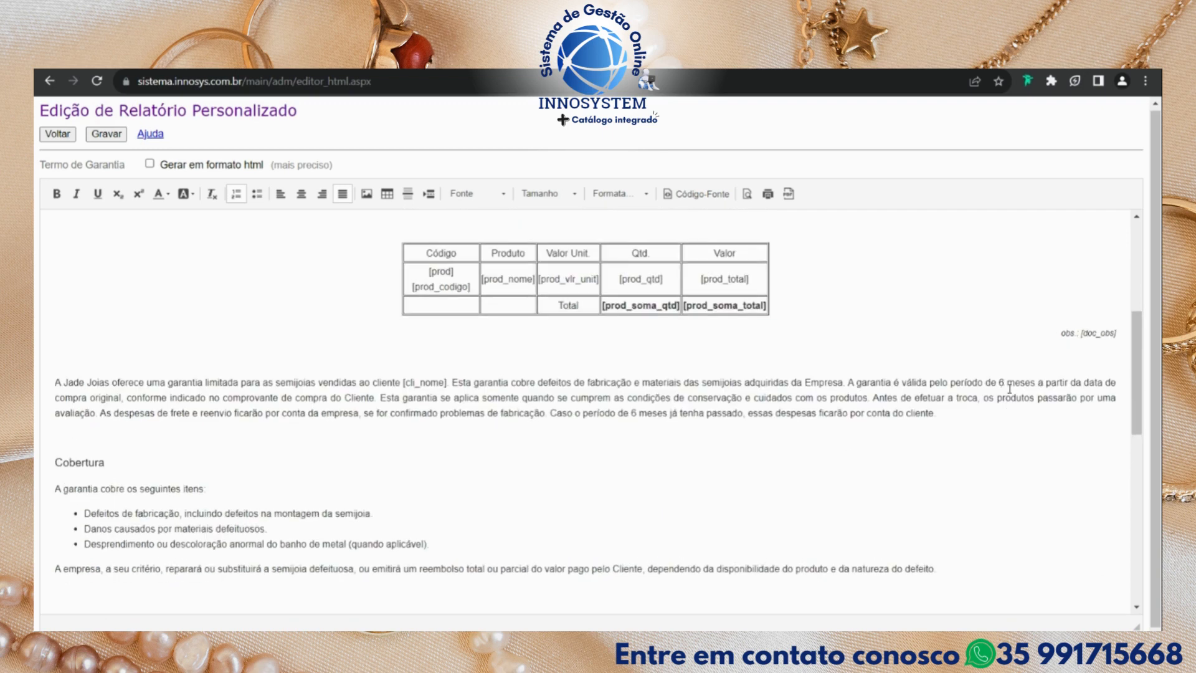
drag(999, 382, 1036, 381)
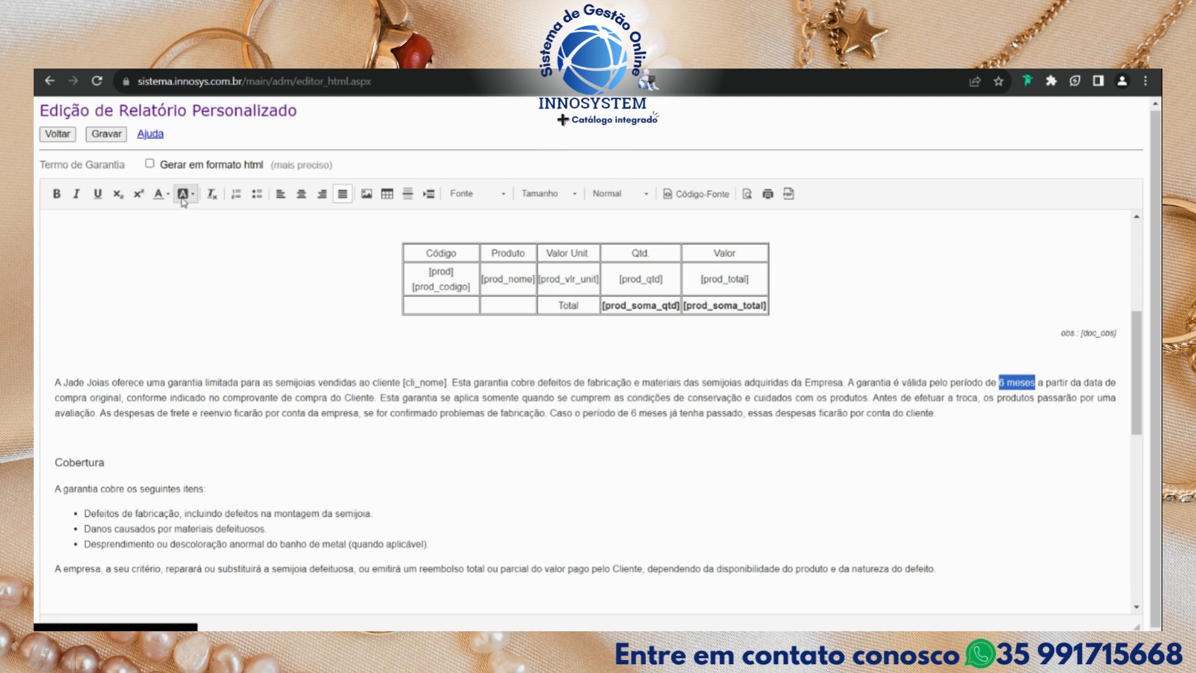
click(183, 194)
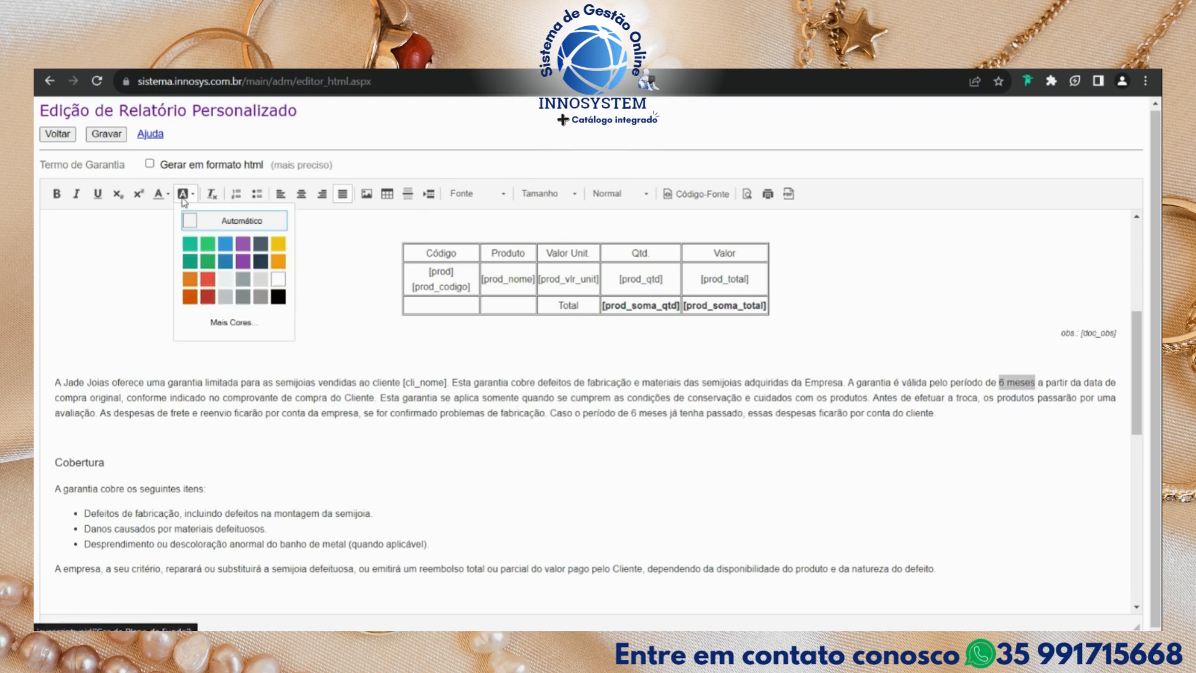
click(278, 244)
click(753, 405)
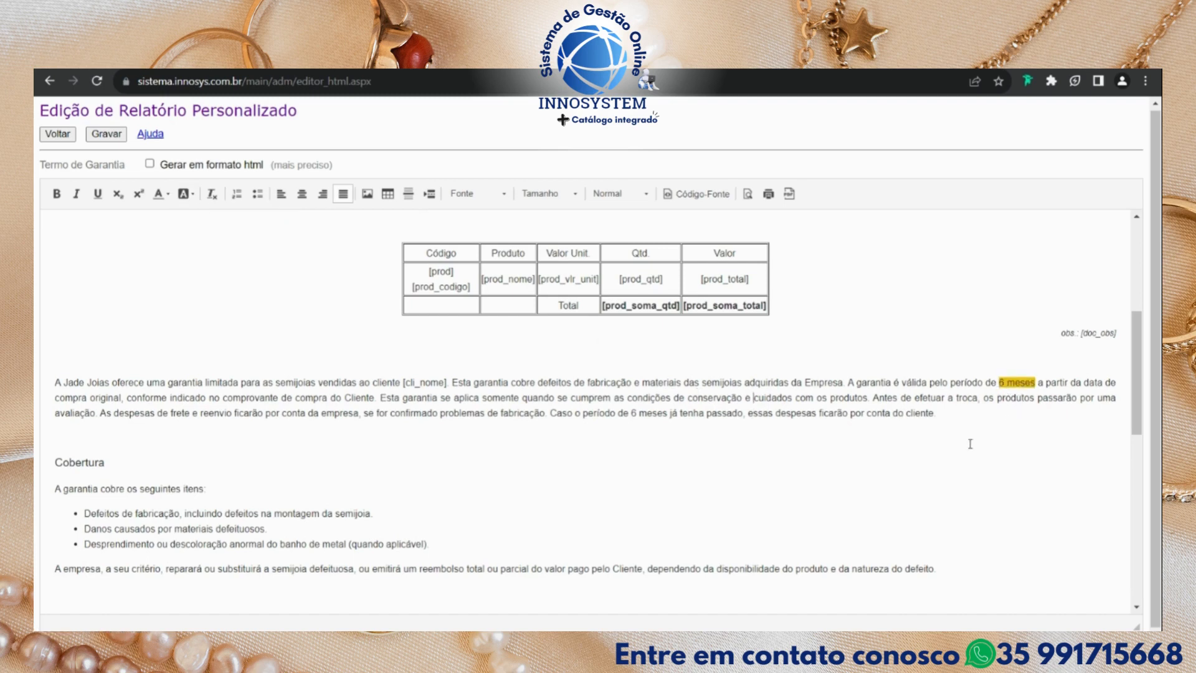
Give the word "cobre" in the introductory sentence under Cobertura a darker text colour.
click(969, 446)
scroll(527, 429, down, 1)
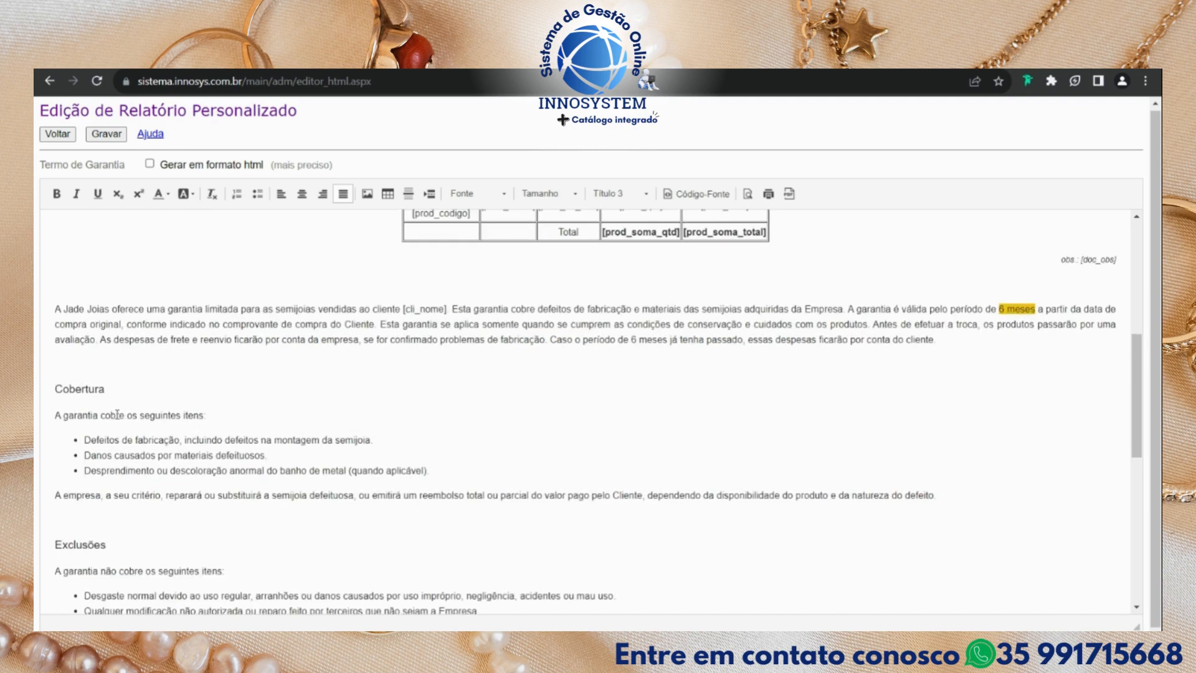
double_click(117, 414)
drag(124, 415, 100, 415)
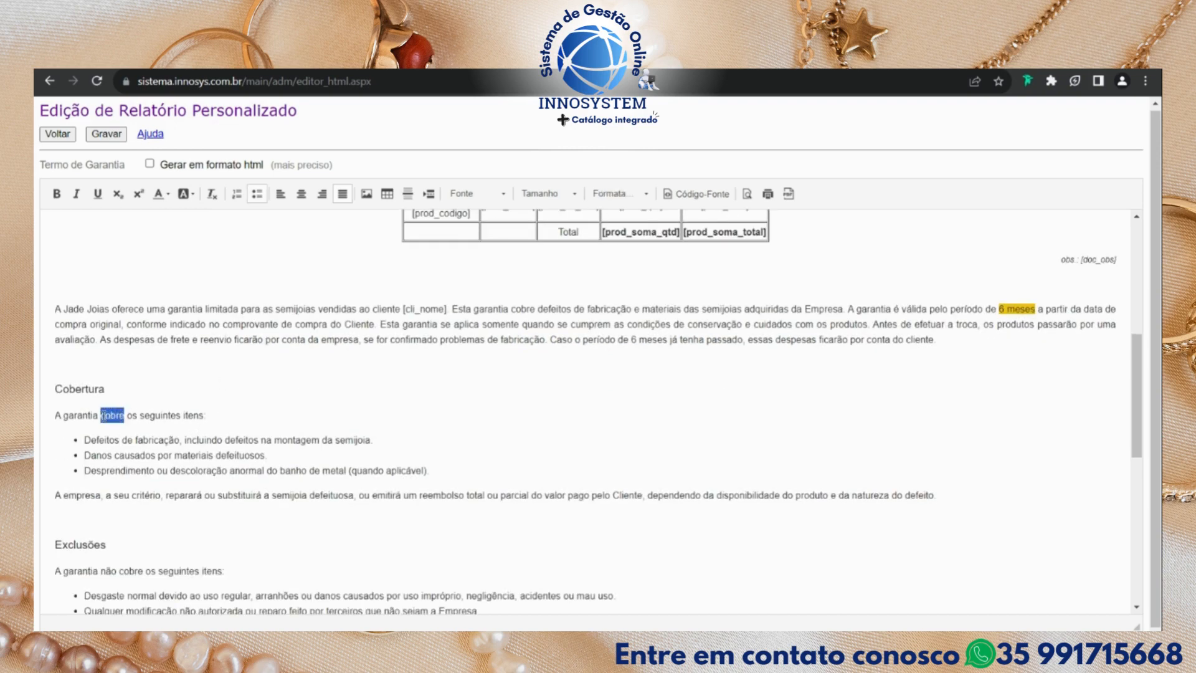
click(162, 199)
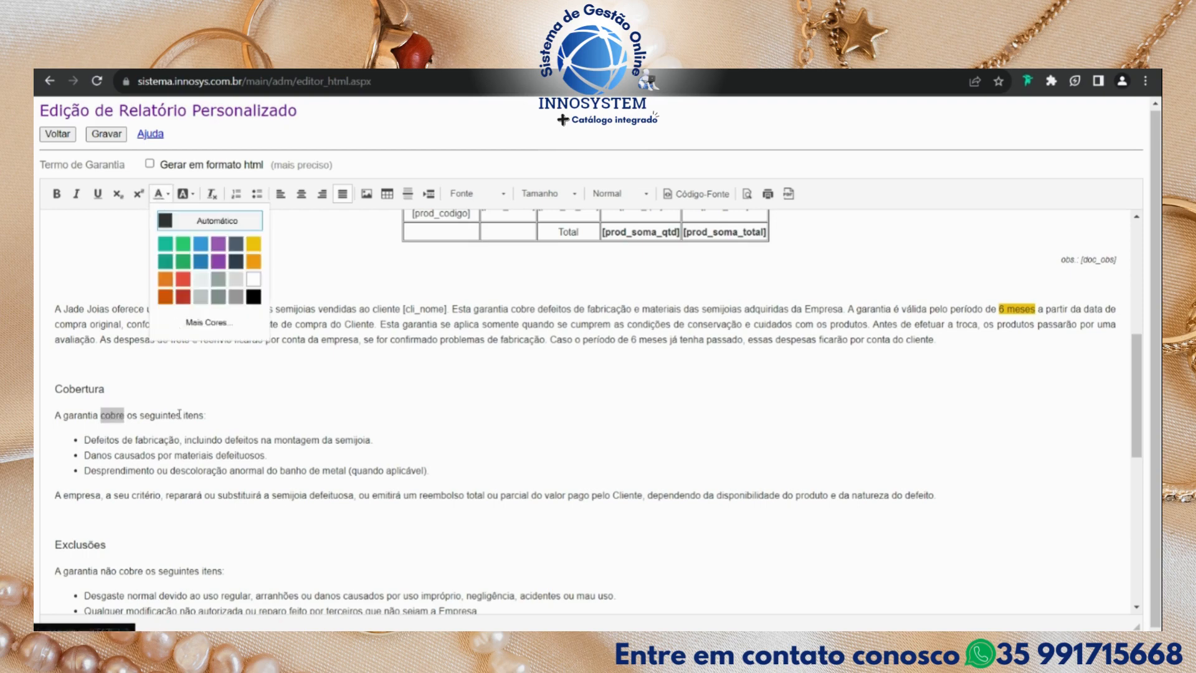
Select the entire warranty report and apply the Arial font to its text.
scroll(571, 420, down, 5)
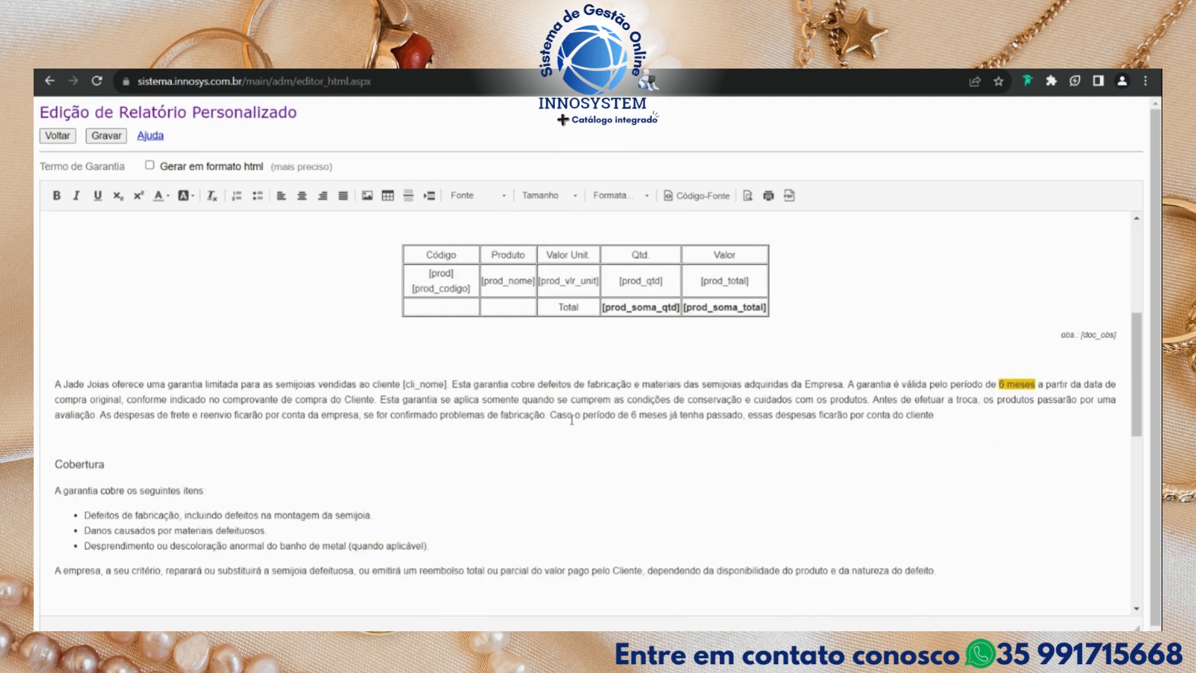
click(616, 439)
key(ctrl+a)
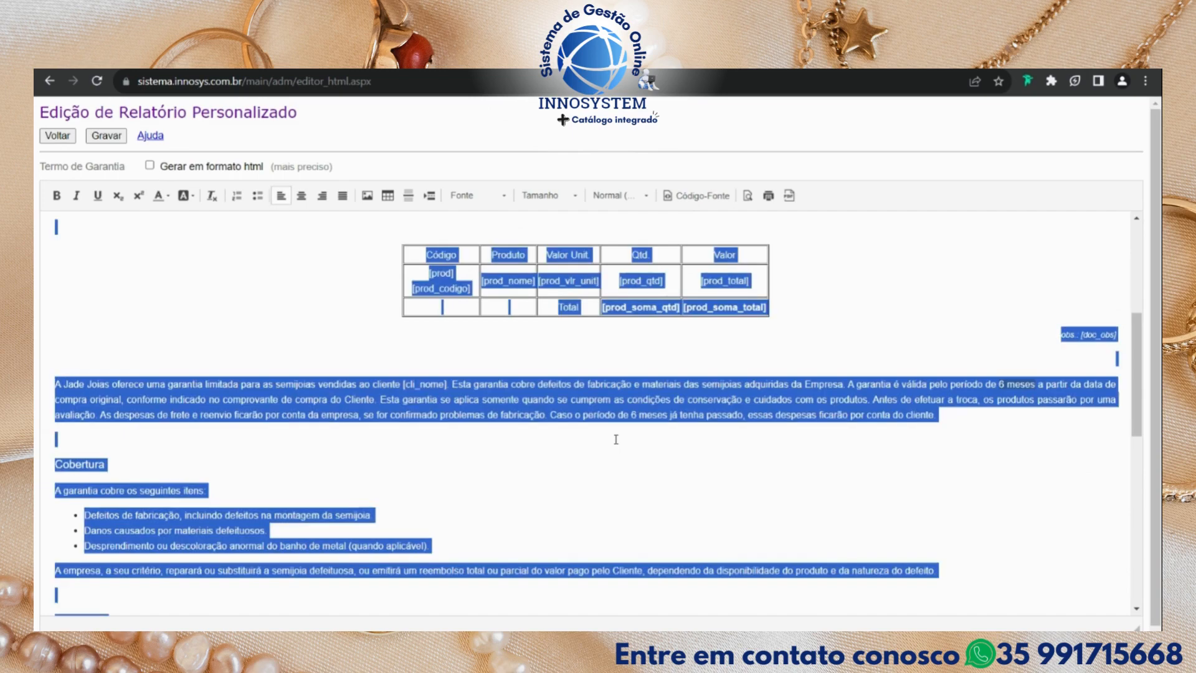
scroll(616, 439, down, 10)
scroll(925, 529, up, 10)
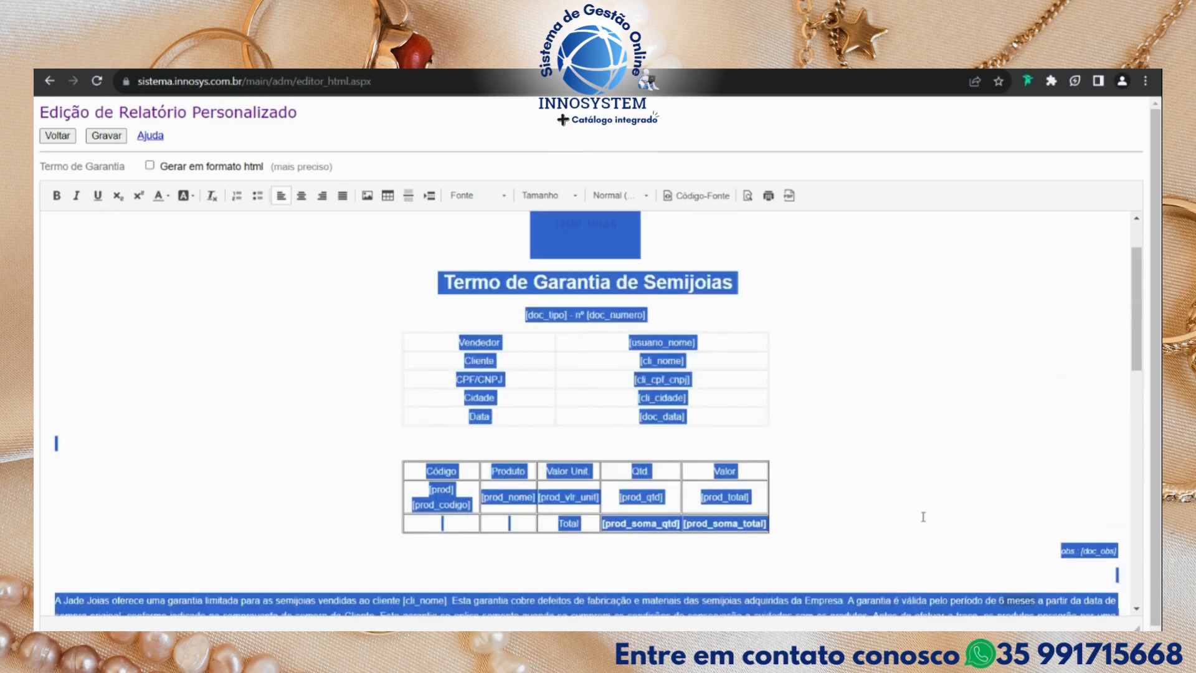
scroll(644, 288, down, 4)
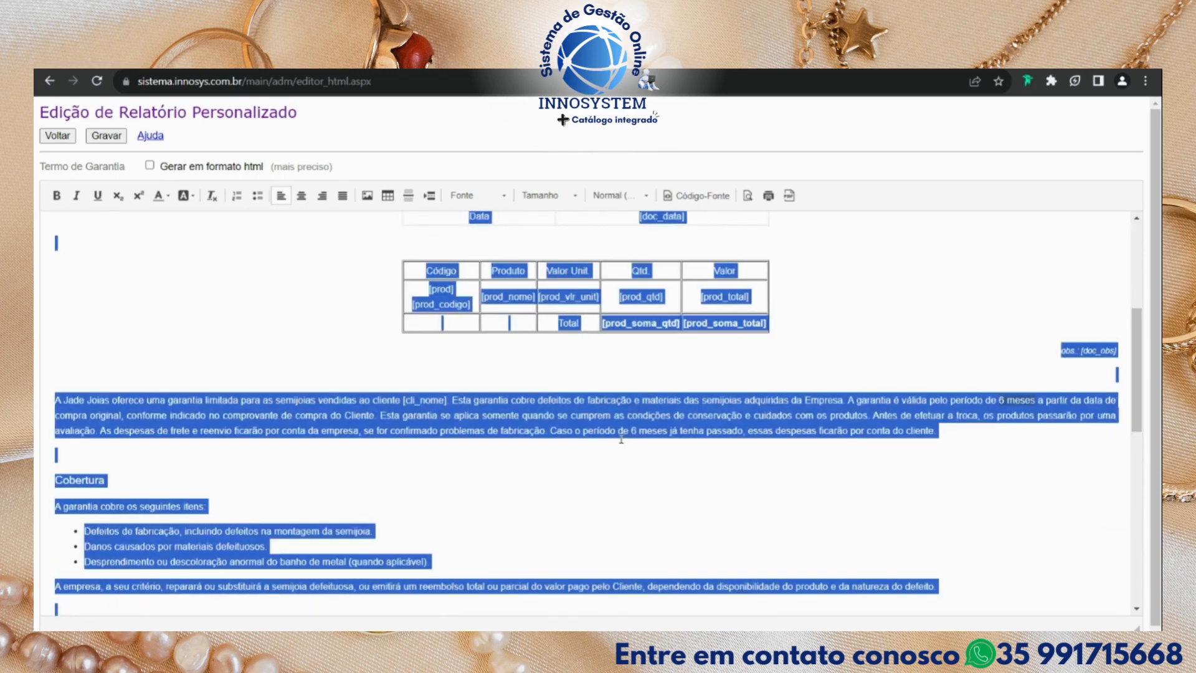
scroll(644, 288, up, 2)
click(477, 196)
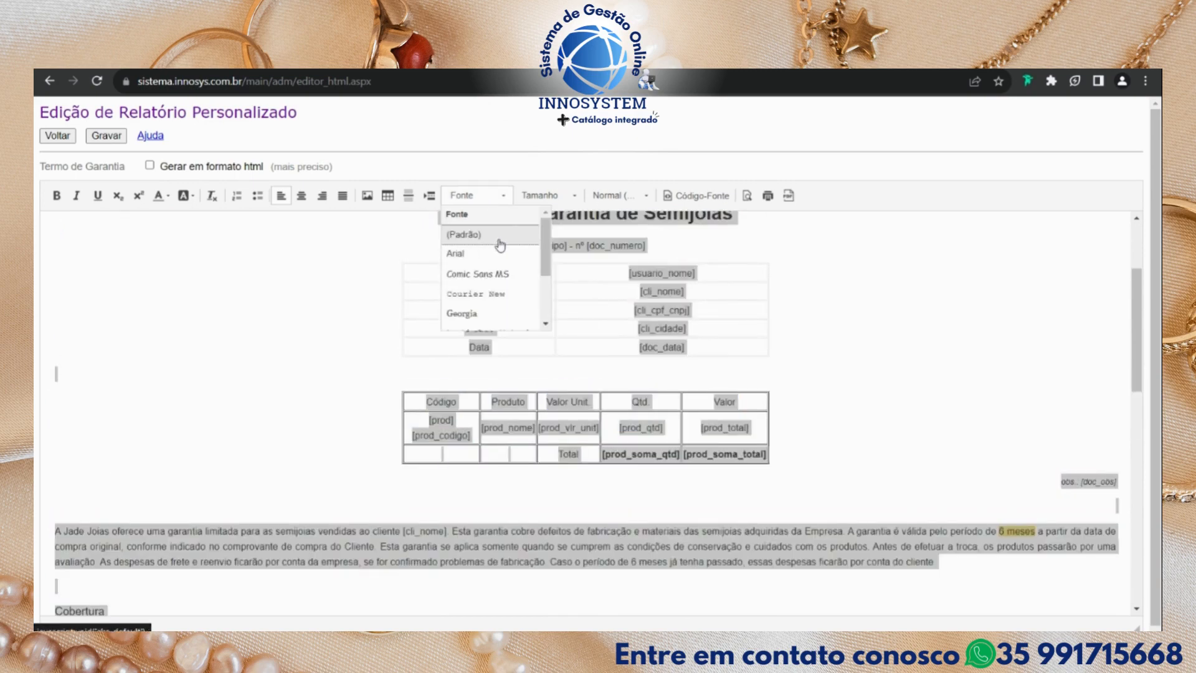
click(497, 240)
Try the Georgia and Lucida Sans Unicode fonts on the entire report text.
click(476, 196)
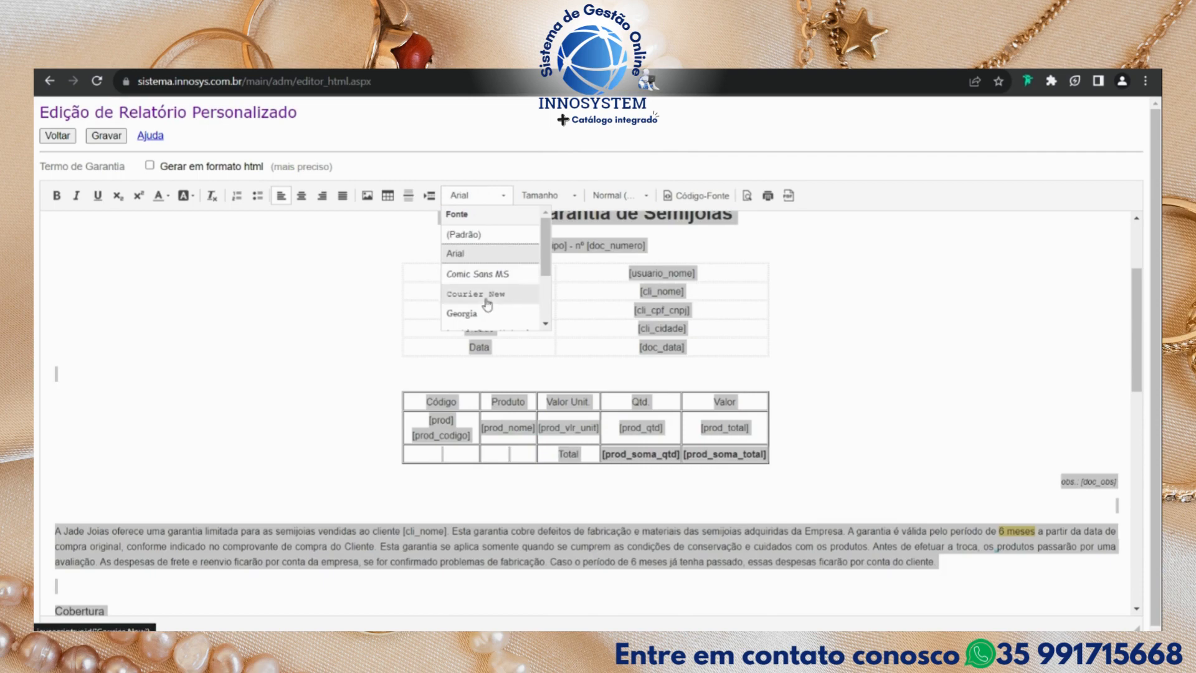
click(551, 301)
click(486, 196)
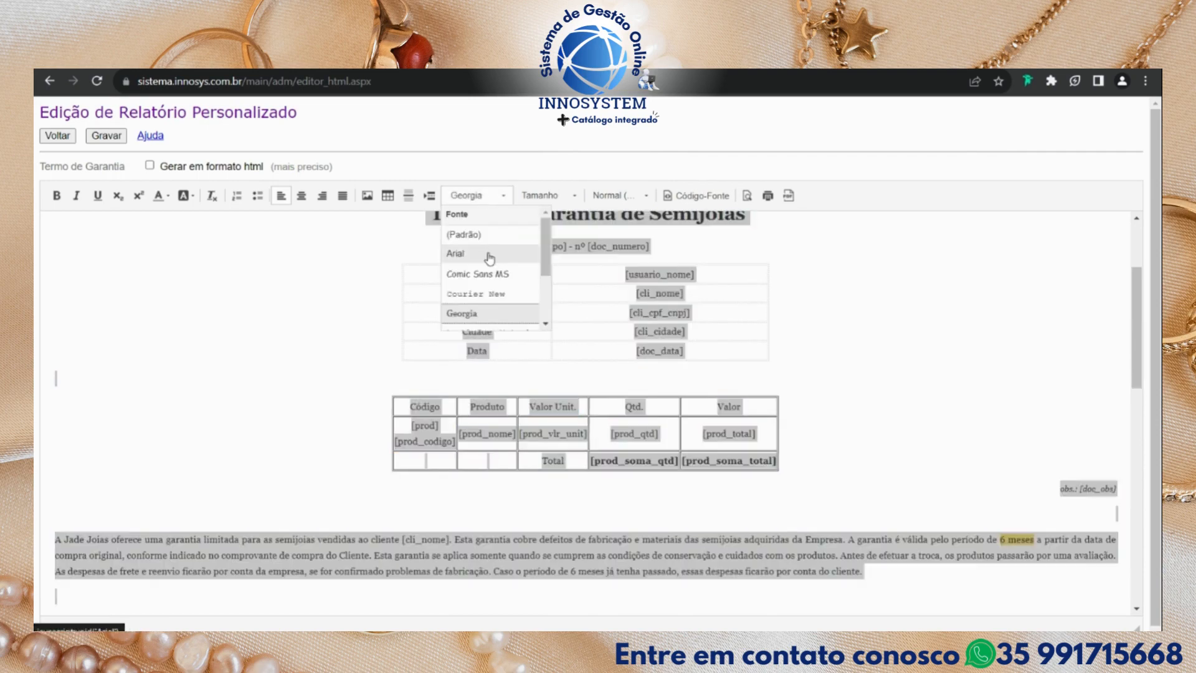
scroll(492, 261, down, 2)
scroll(494, 266, up, 1)
click(493, 266)
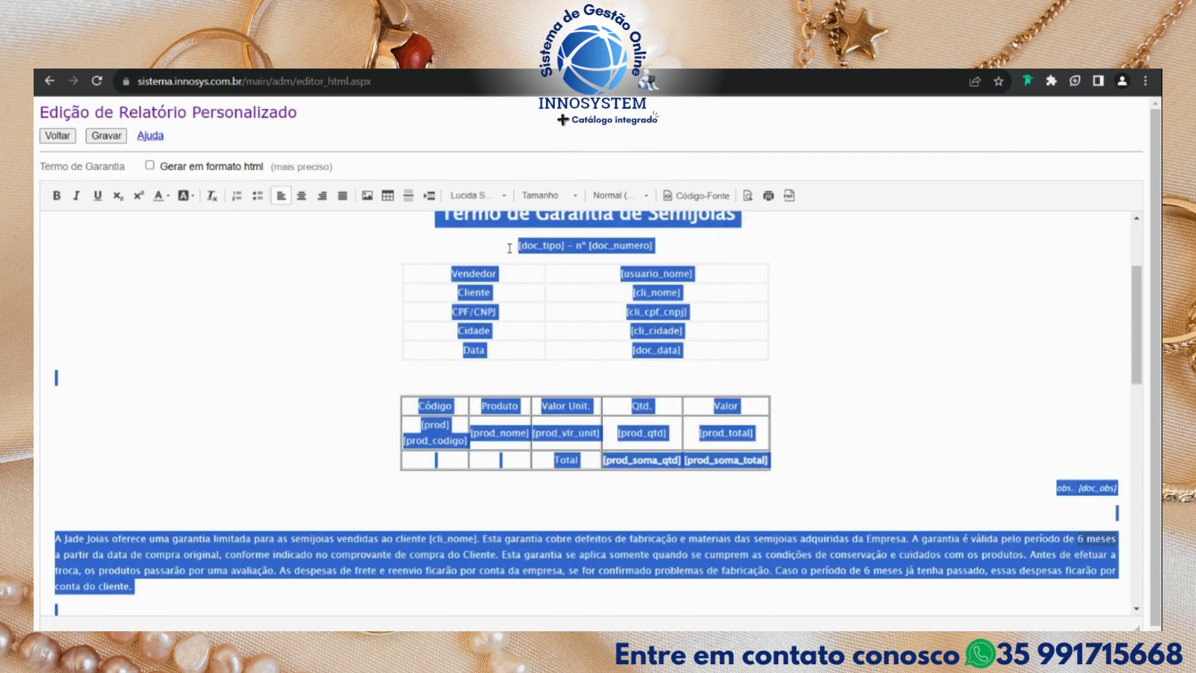
Change the font of the entire report text to Times New Roman and review the header and tables.
click(476, 195)
scroll(498, 305, down, 1)
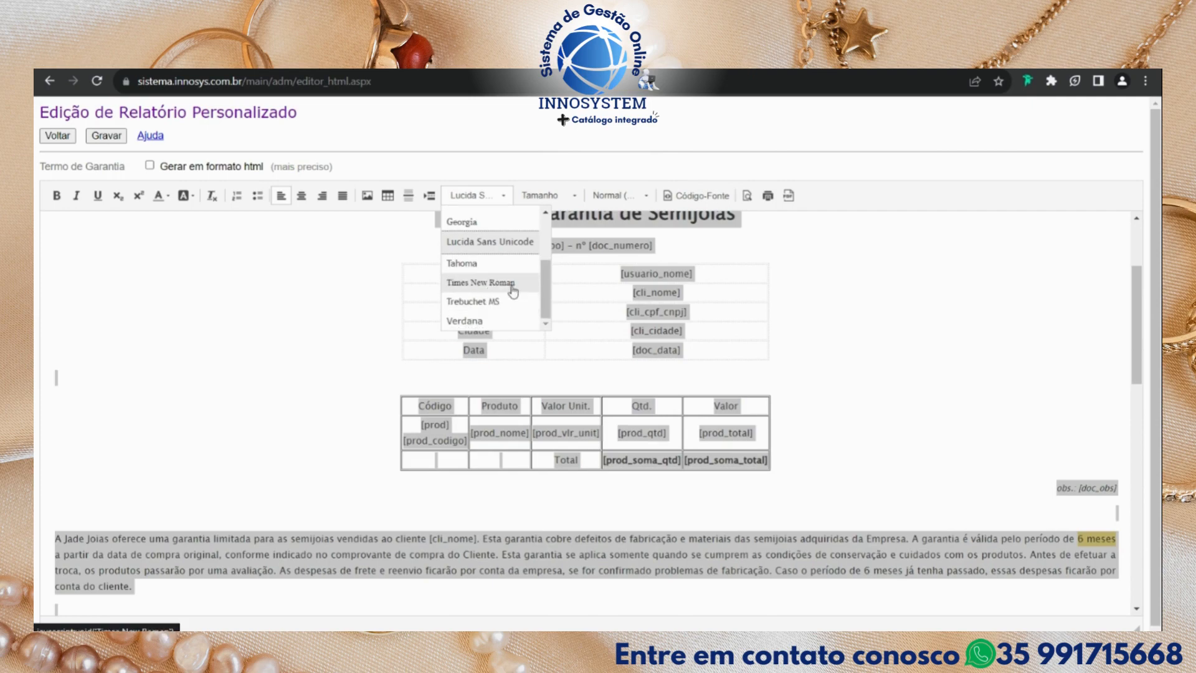
click(502, 284)
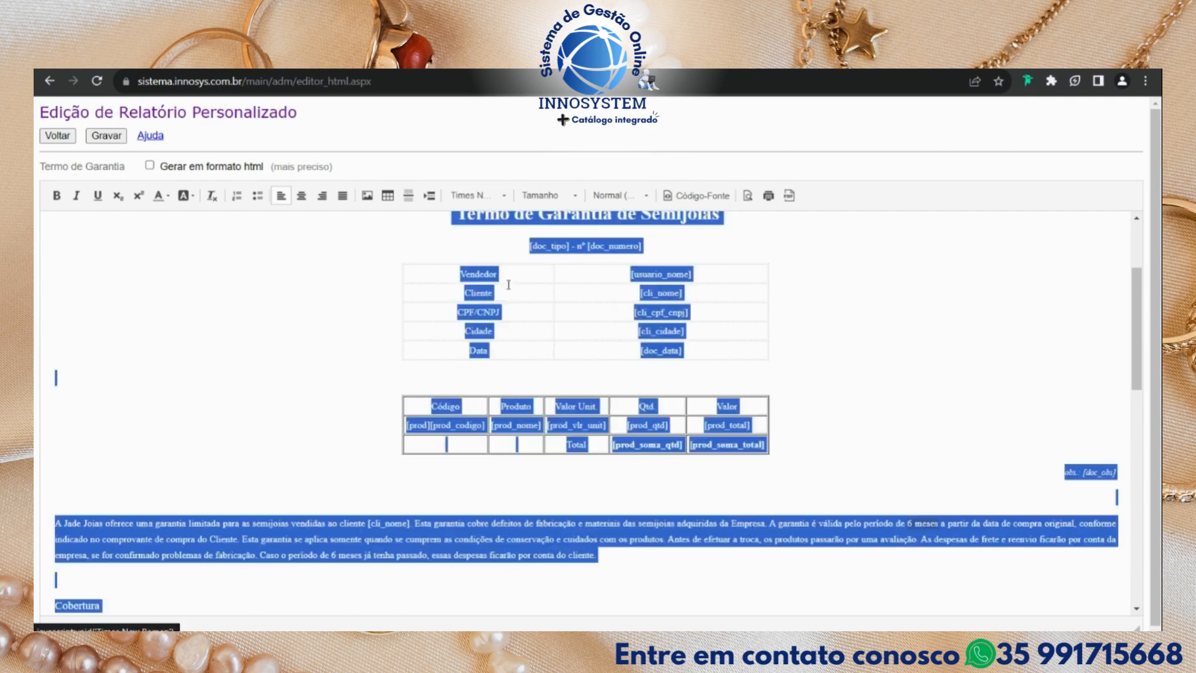
scroll(663, 473, up, 3)
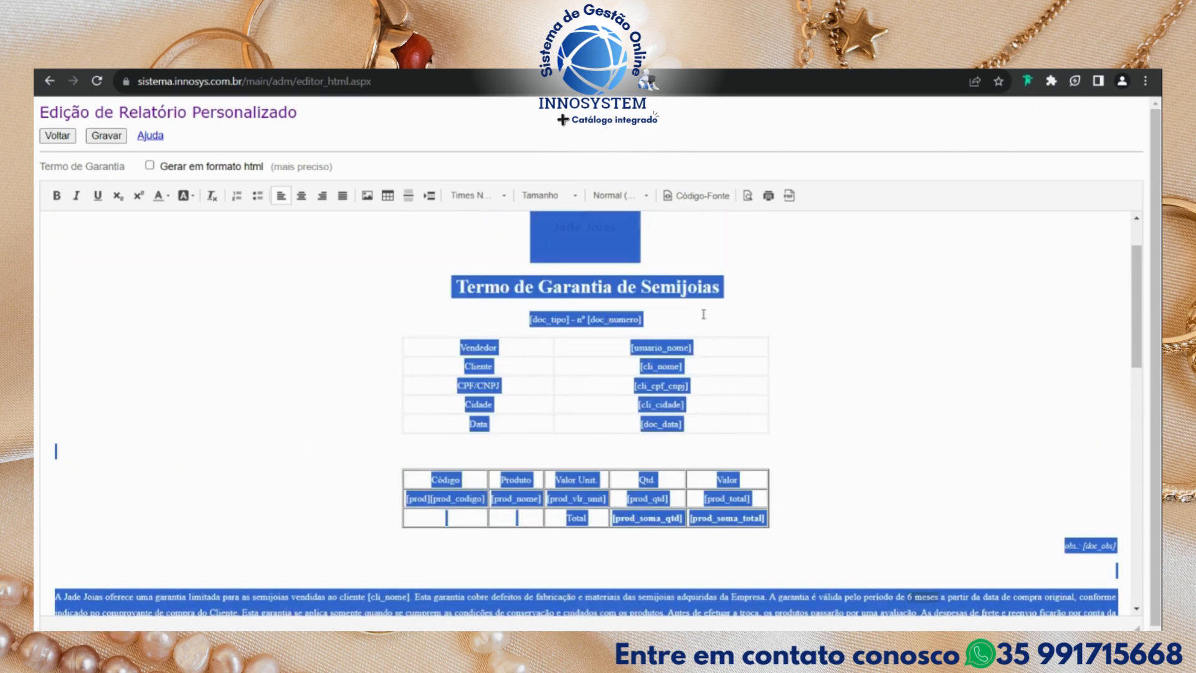
scroll(703, 314, down, 3)
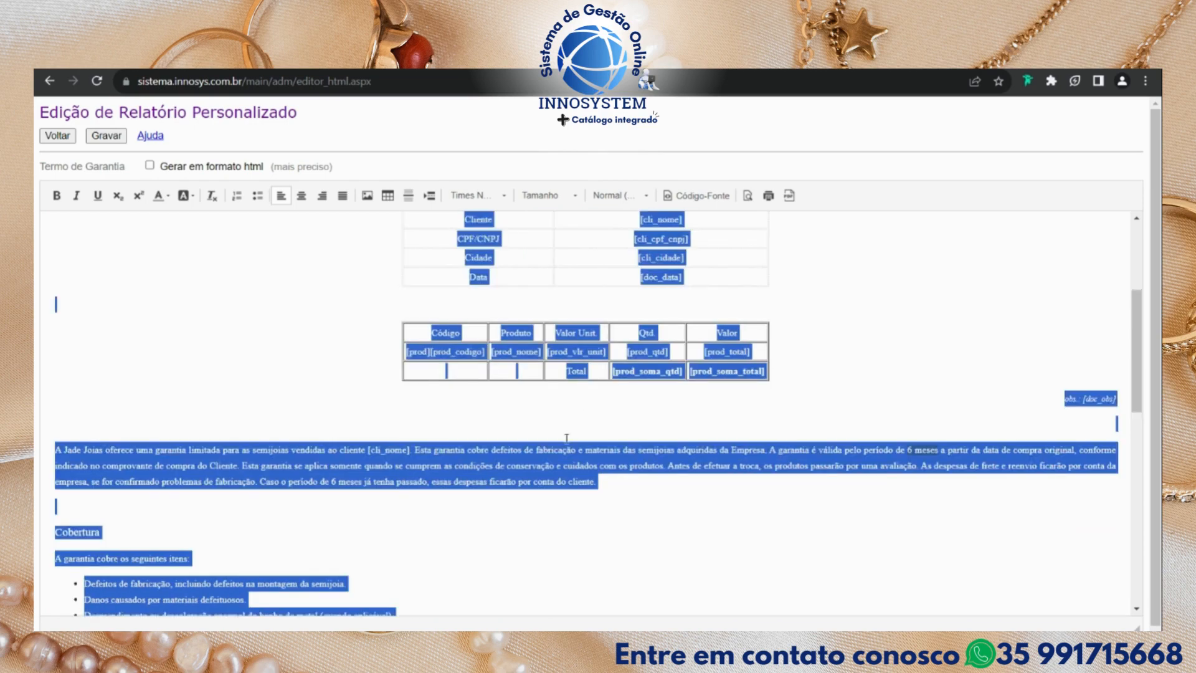
Try font size 12 on the entire report text, and raise it to 16.
click(575, 197)
scroll(561, 293, down, 5)
scroll(548, 268, up, 4)
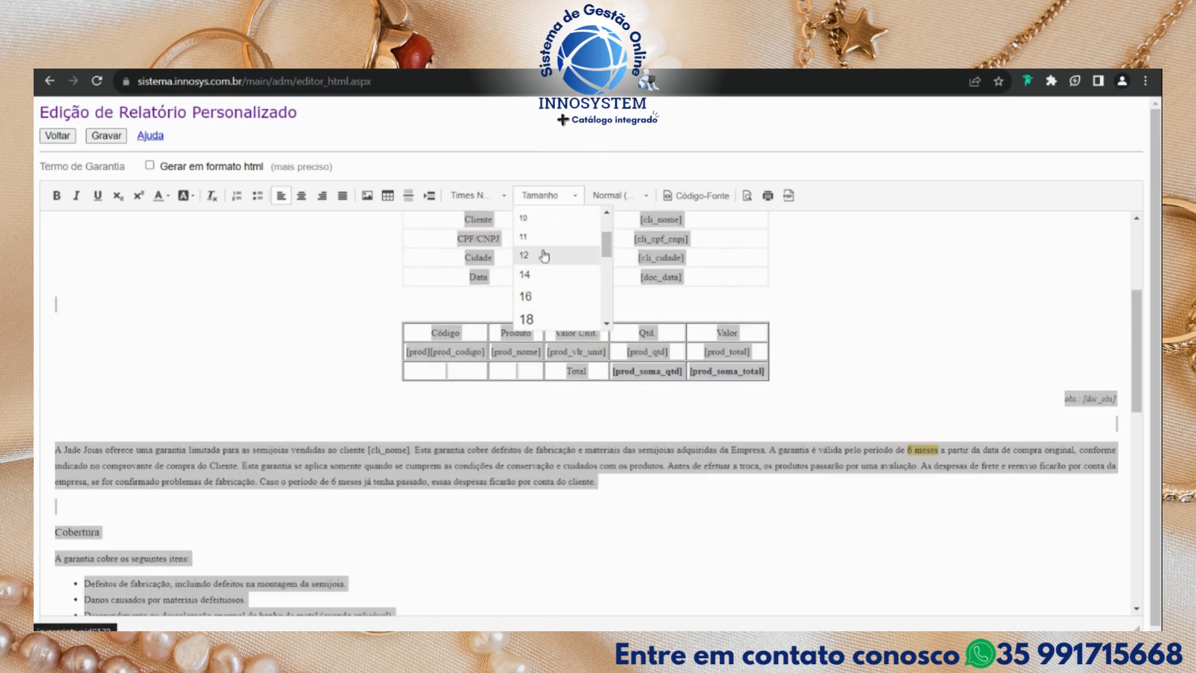
click(544, 256)
scroll(566, 306, down, 2)
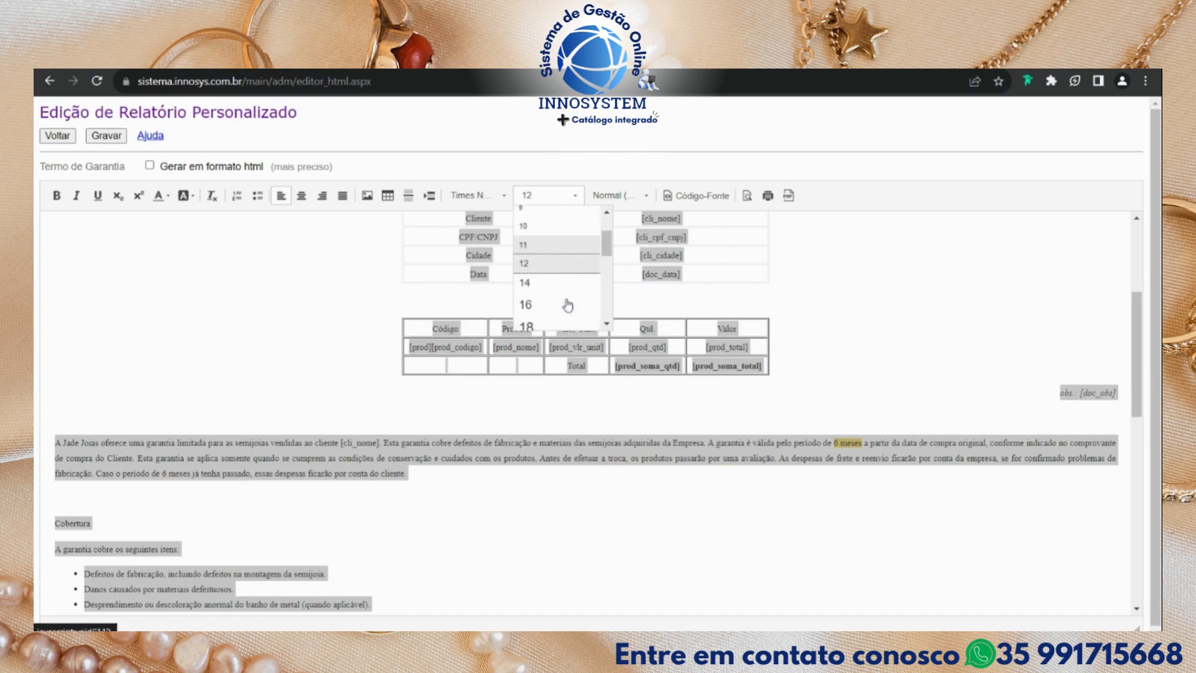
click(558, 290)
click(542, 522)
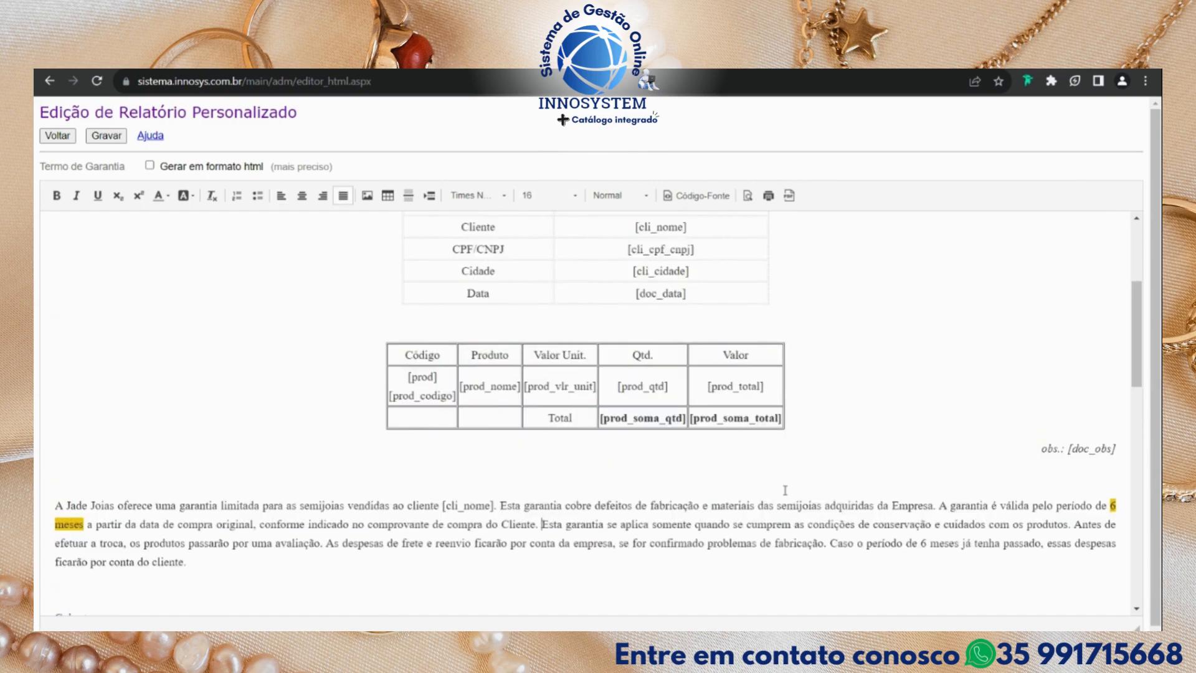
Review the report, reselect all of its content and switch the font from Times New Roman to Arial.
scroll(795, 440, up, 5)
scroll(795, 441, down, 15)
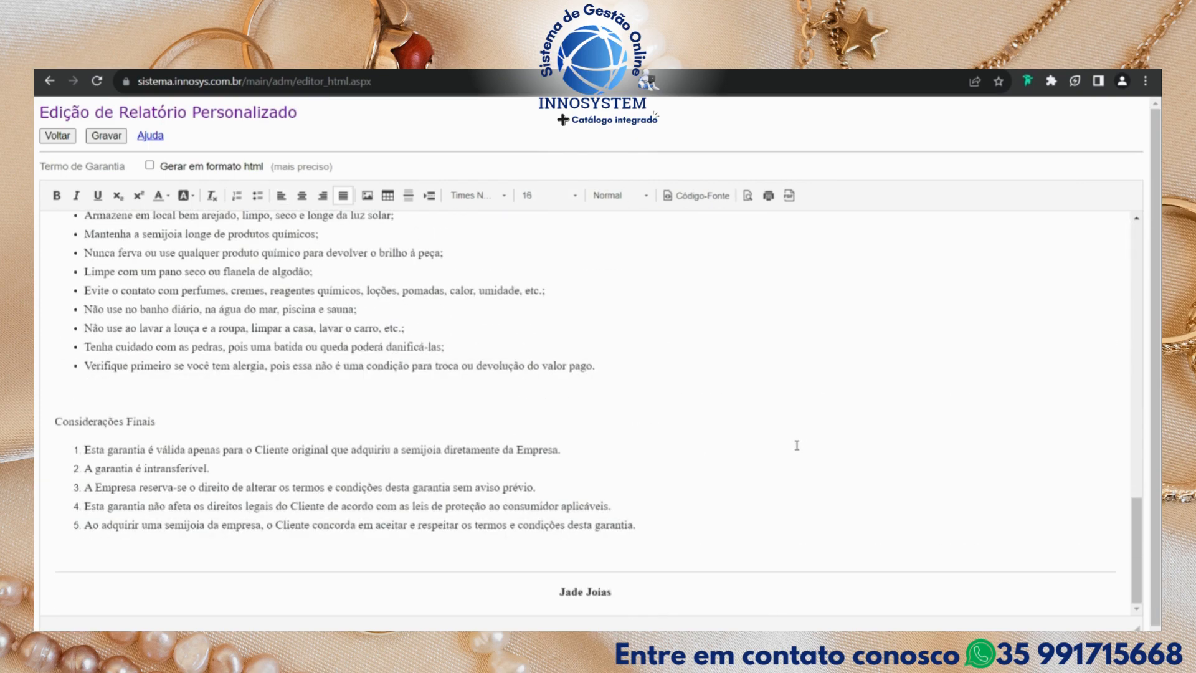
scroll(796, 445, up, 10)
click(751, 544)
scroll(753, 542, down, 3)
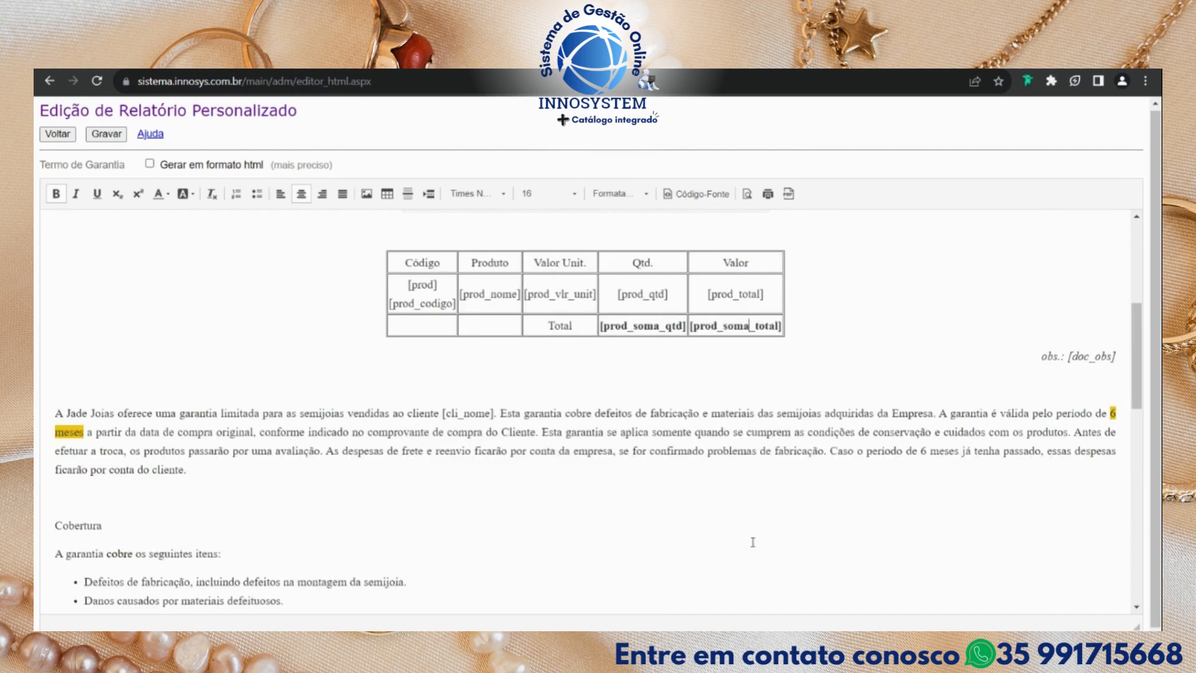
click(757, 525)
key(ctrl+a)
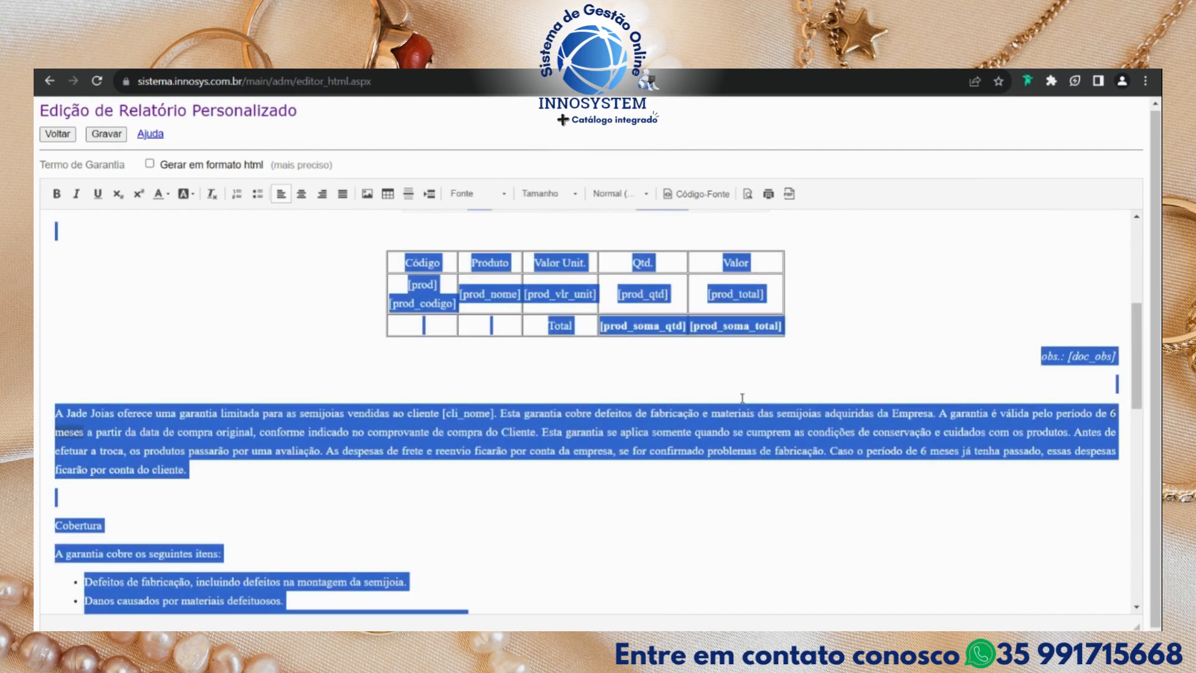
click(490, 196)
click(475, 231)
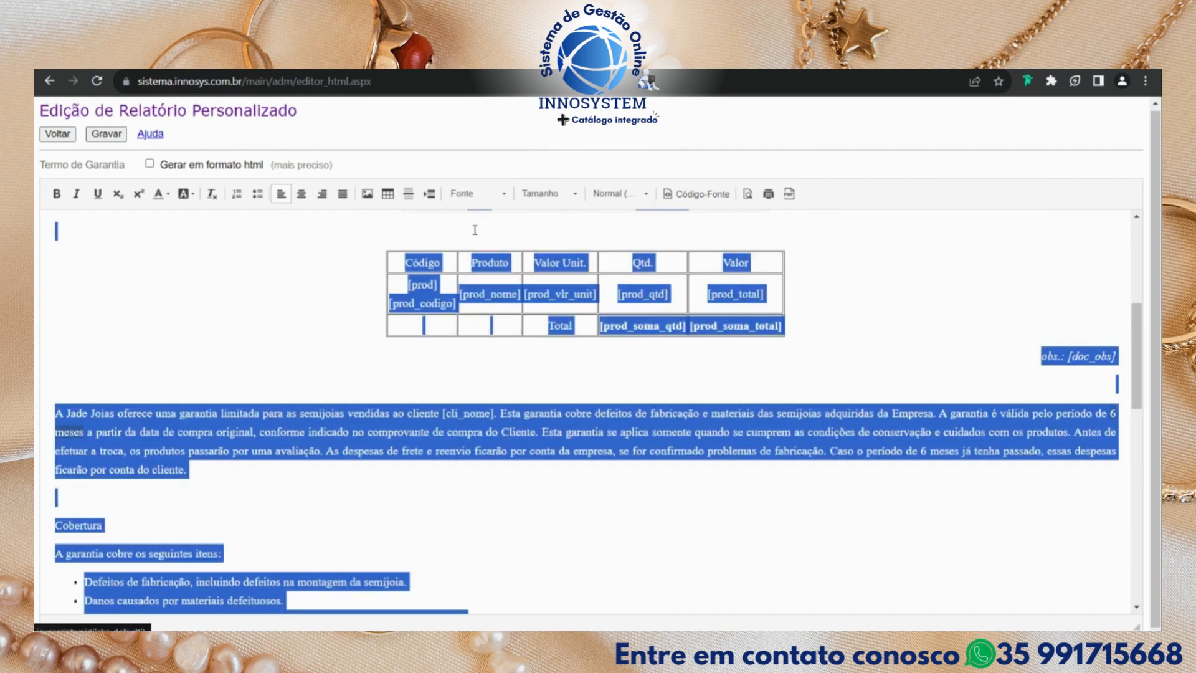
click(477, 194)
click(473, 243)
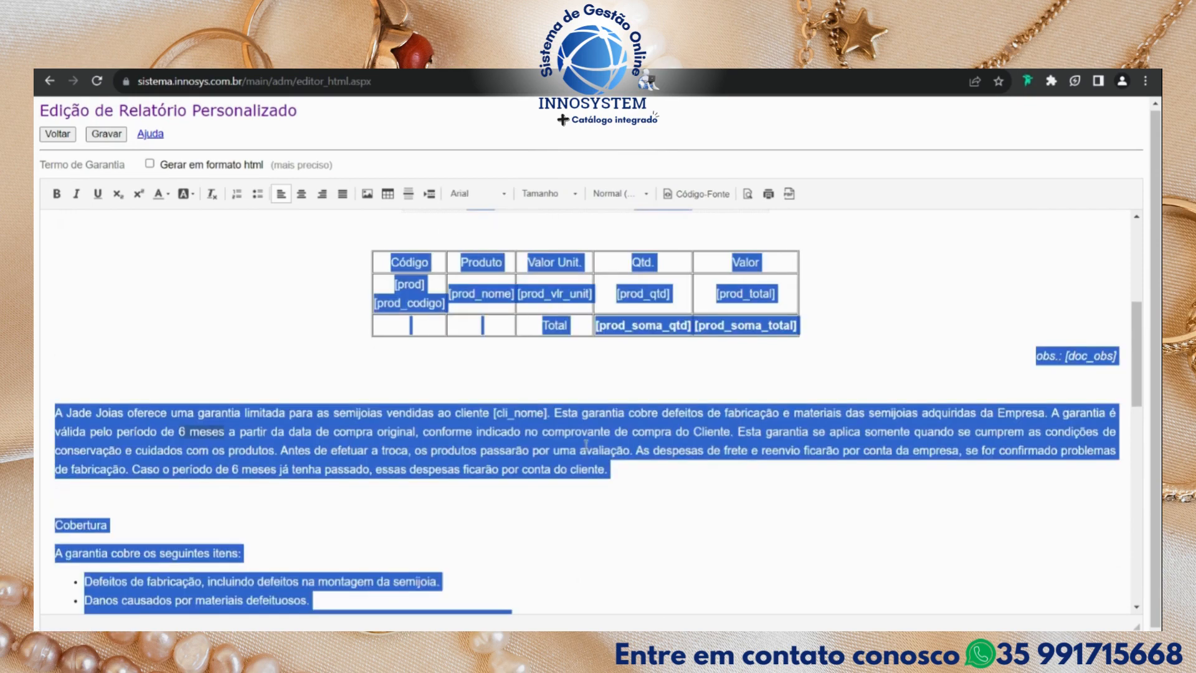
click(686, 430)
Select the entire report again and set its font size to 14.
scroll(598, 408, up, 4)
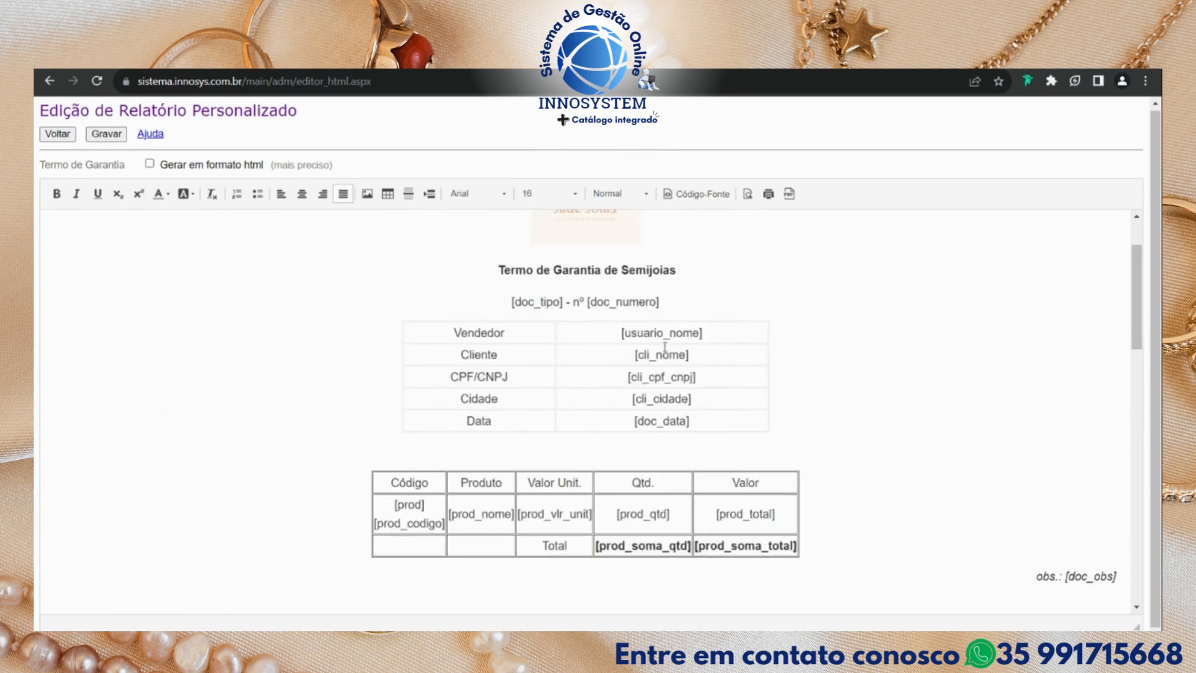
scroll(597, 408, down, 4)
scroll(598, 408, down, 10)
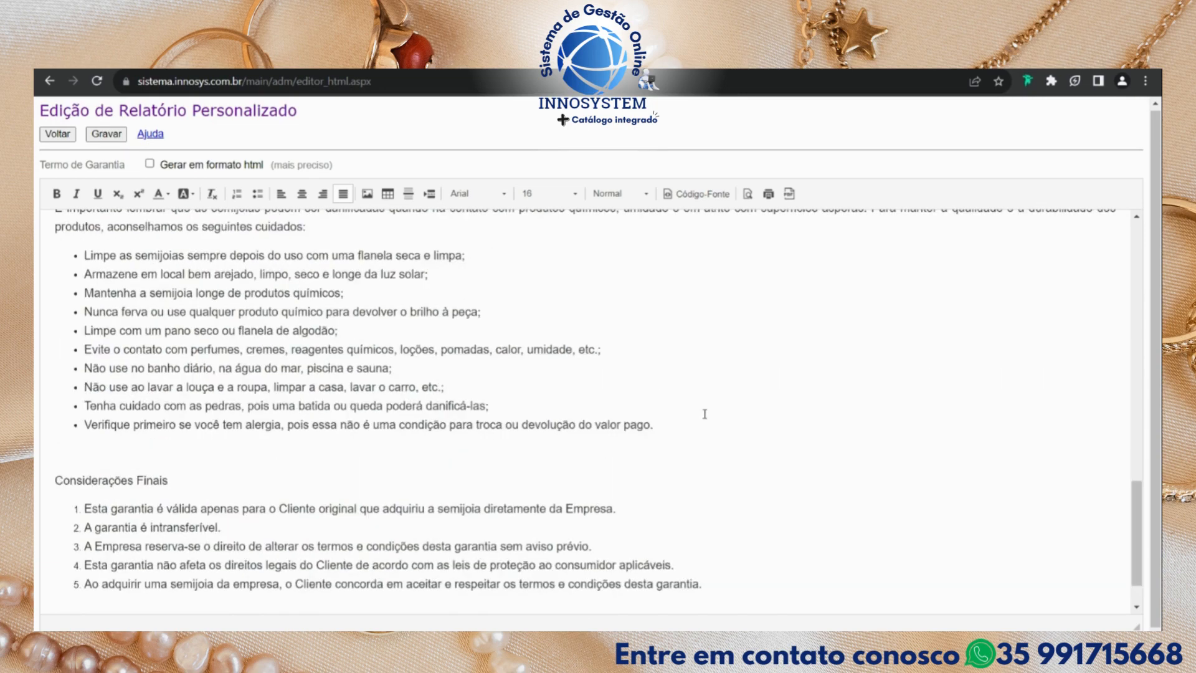
scroll(708, 414, down, 2)
key(ctrl+a)
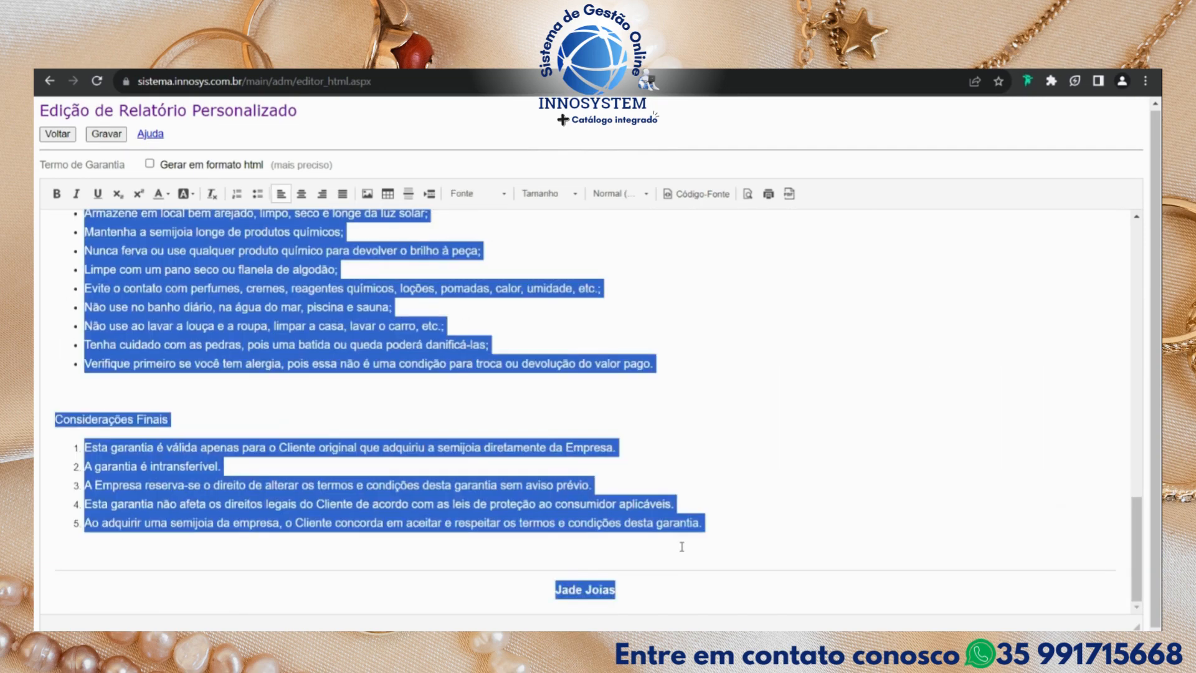
click(547, 193)
scroll(548, 274, down, 2)
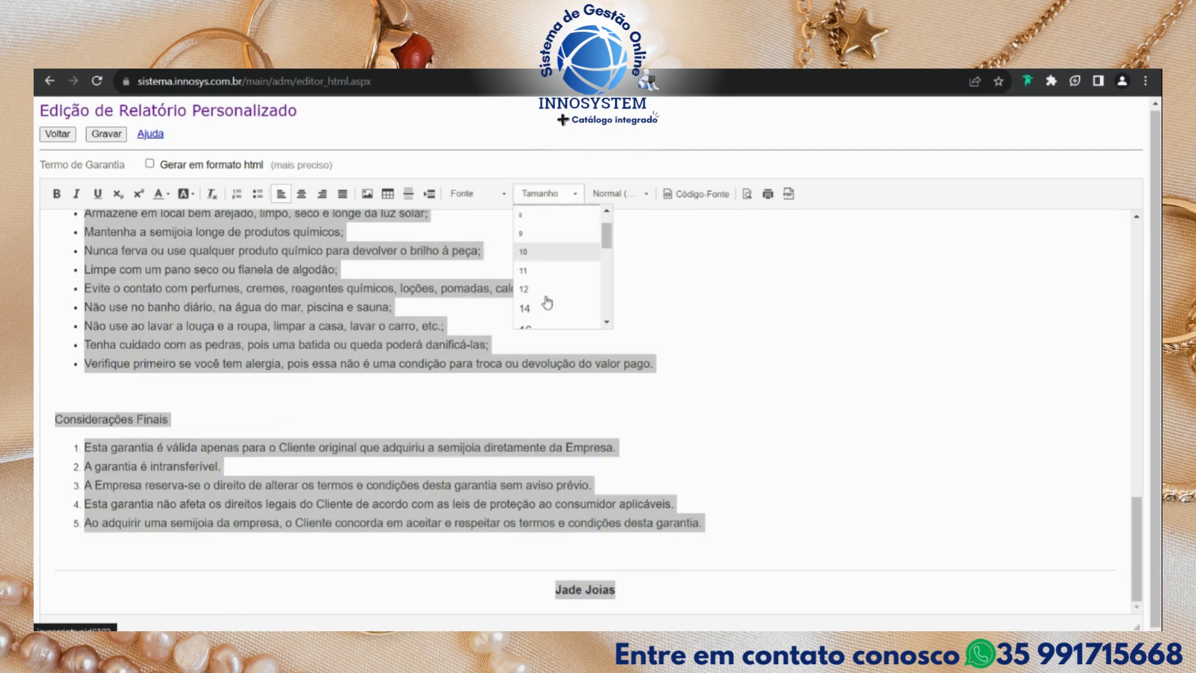
click(538, 274)
click(715, 431)
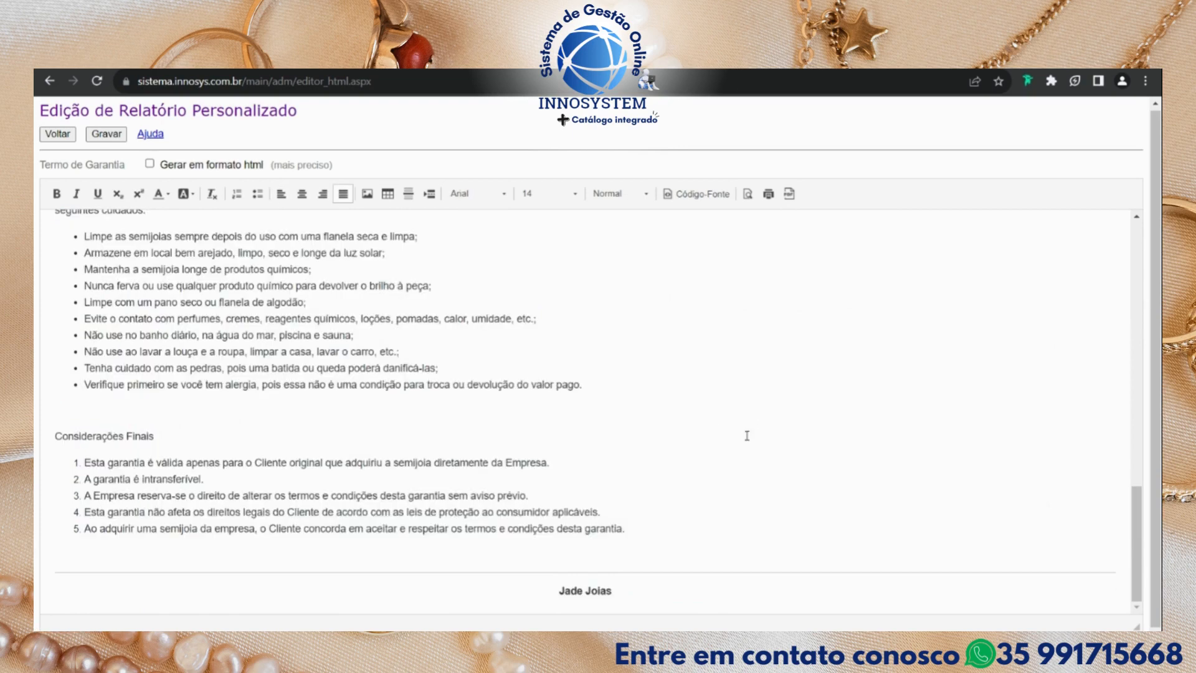
Enlarge the heading "Termo de Garantia de Semijoias", trying font size 22 and settling on 24.
scroll(747, 436, up, 15)
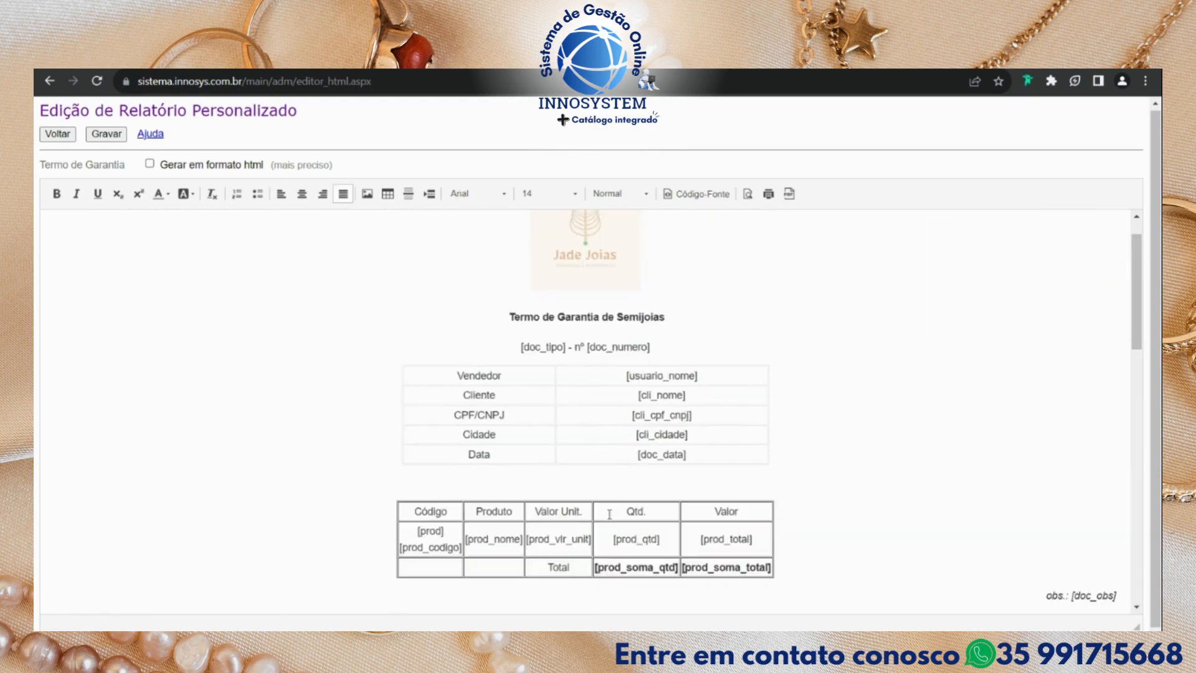
scroll(609, 514, up, 1)
triple_click(615, 360)
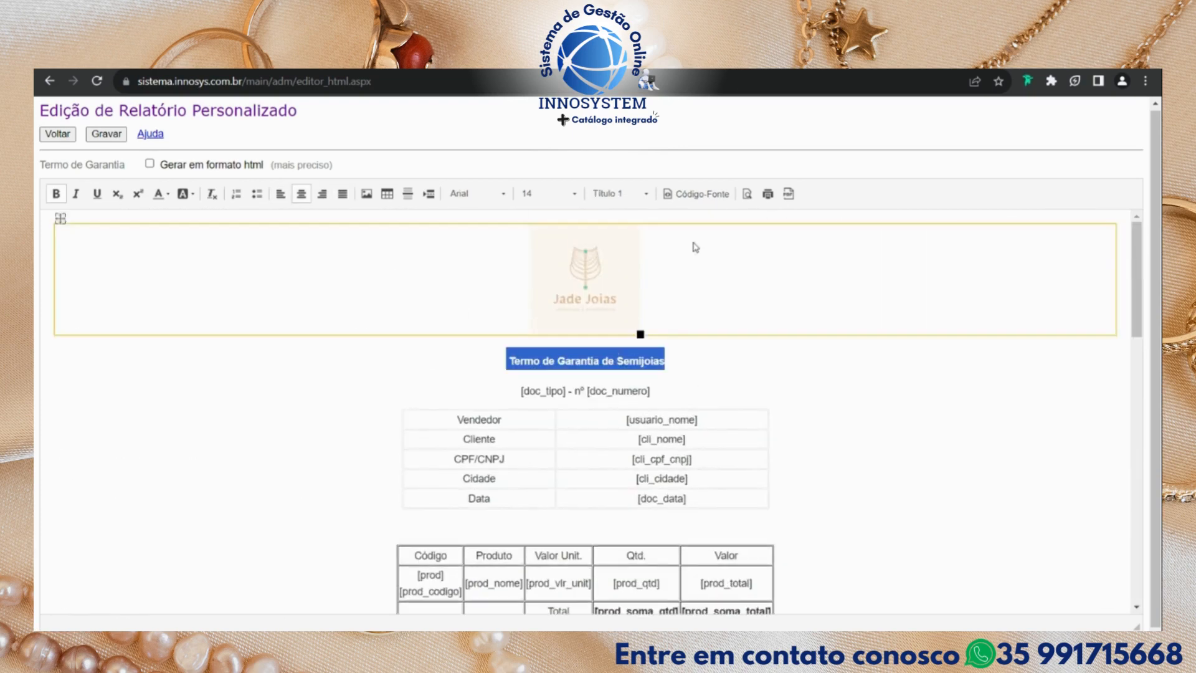
click(620, 194)
click(636, 262)
click(564, 195)
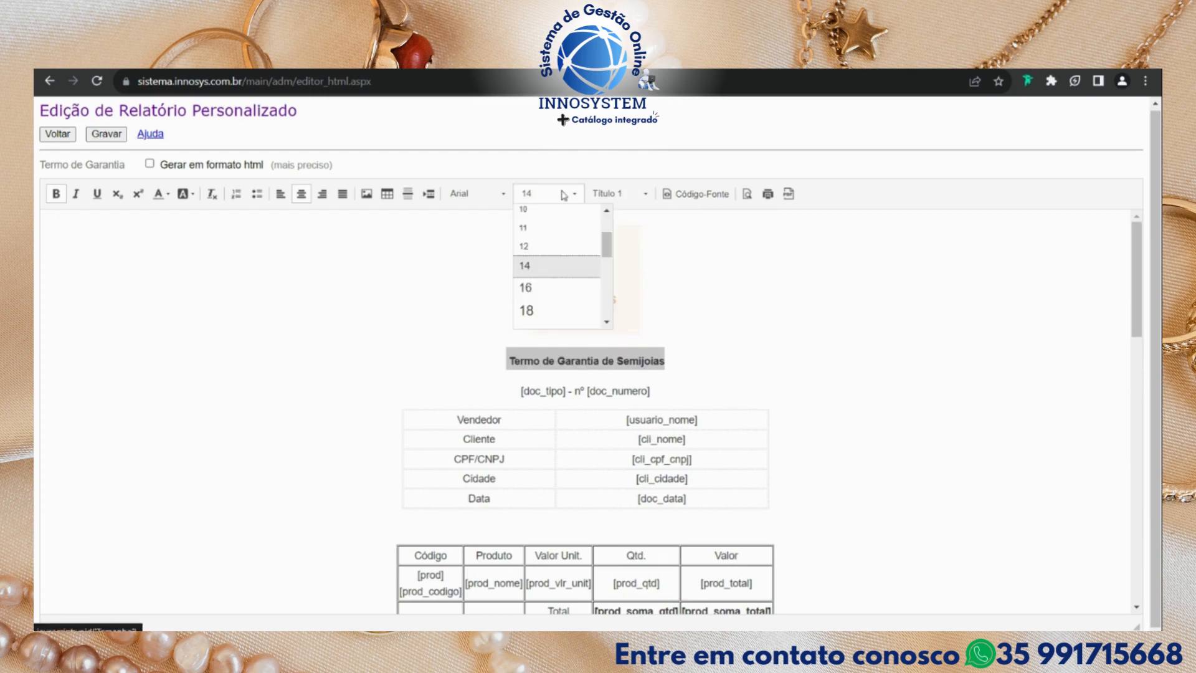
scroll(773, 528, down, 15)
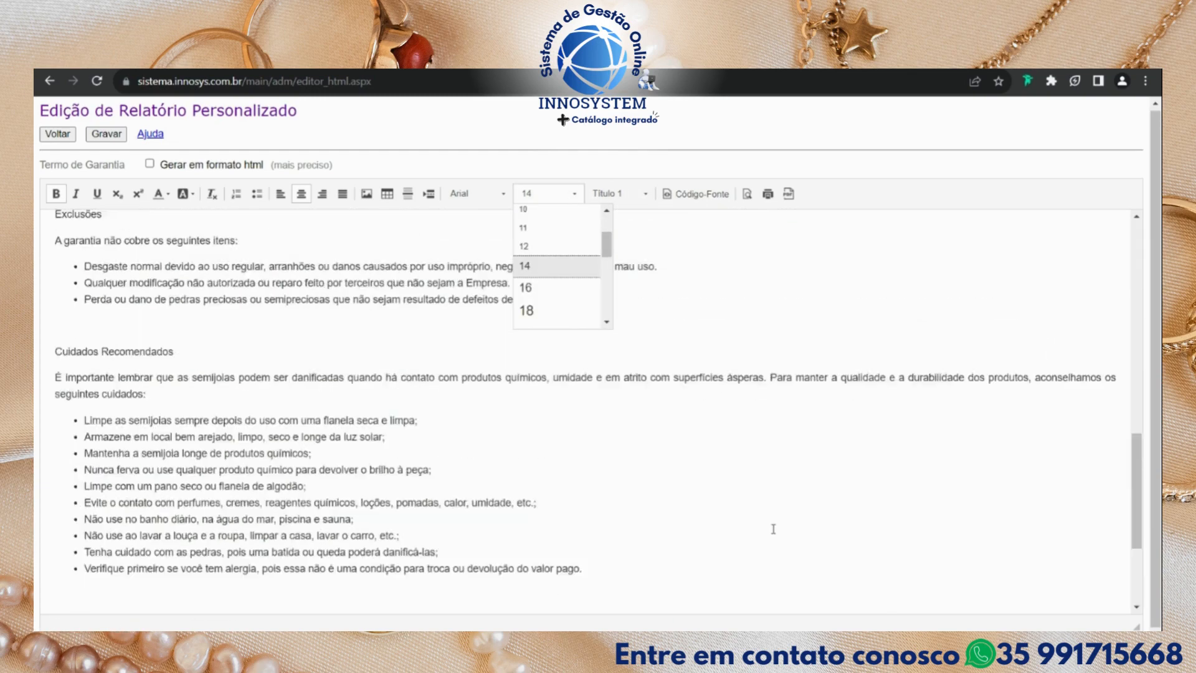
scroll(773, 529, up, 15)
scroll(569, 305, down, 2)
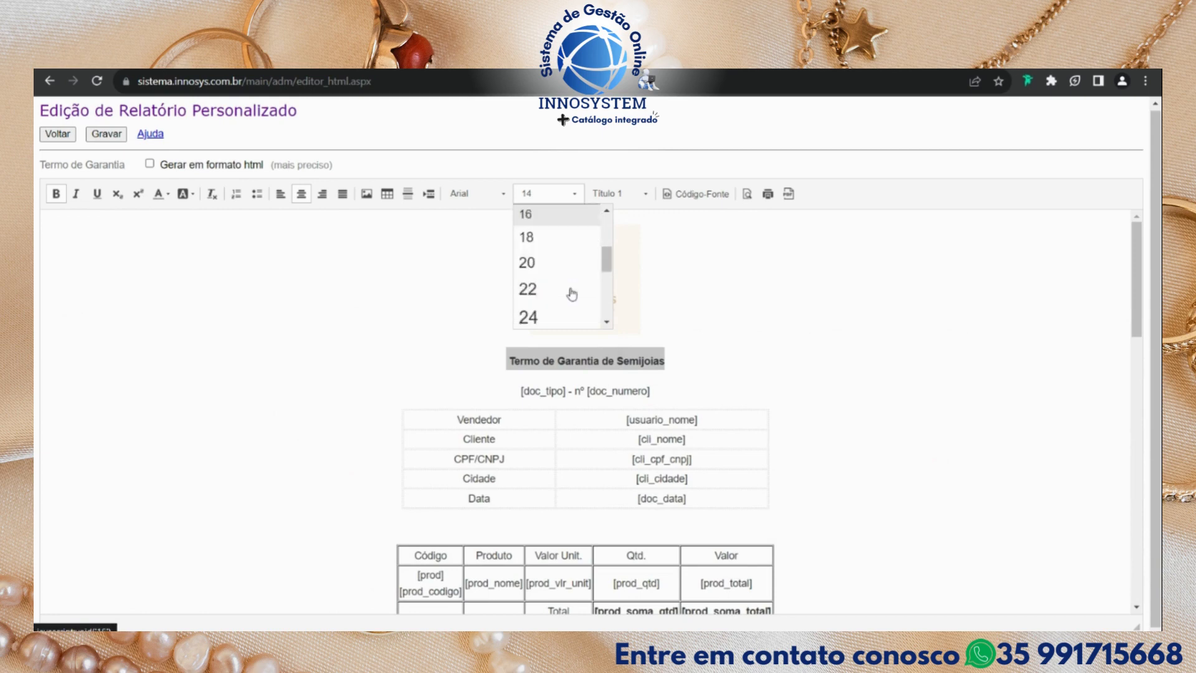
click(568, 293)
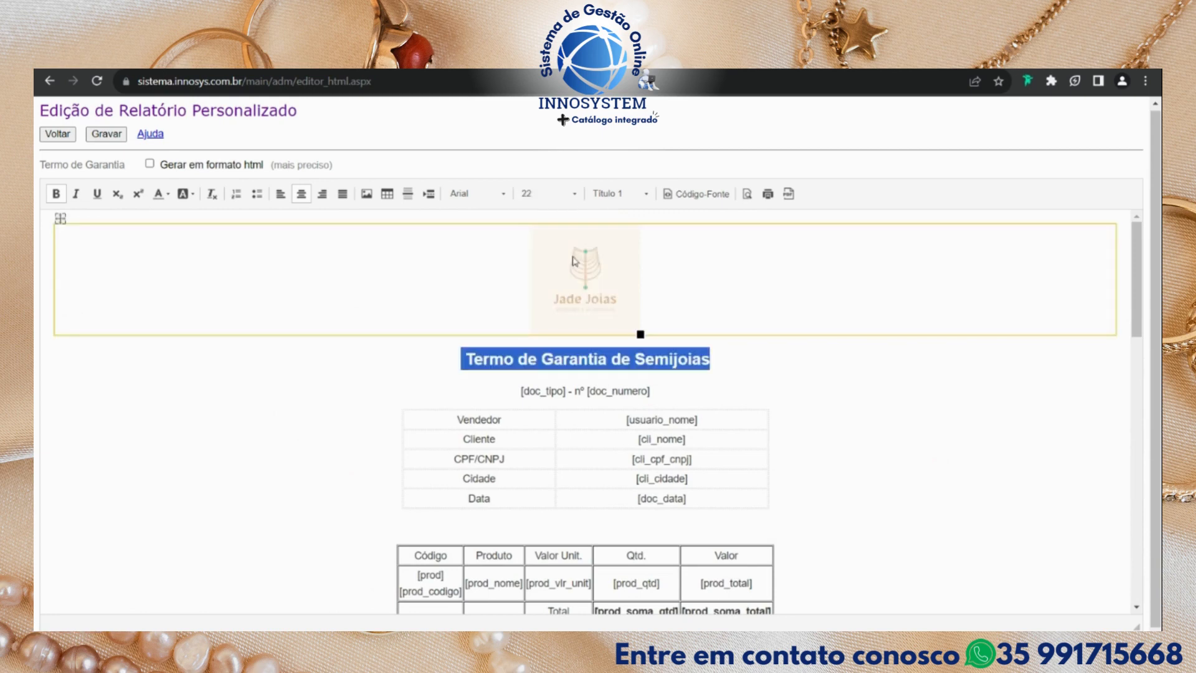
click(561, 193)
click(548, 294)
click(570, 355)
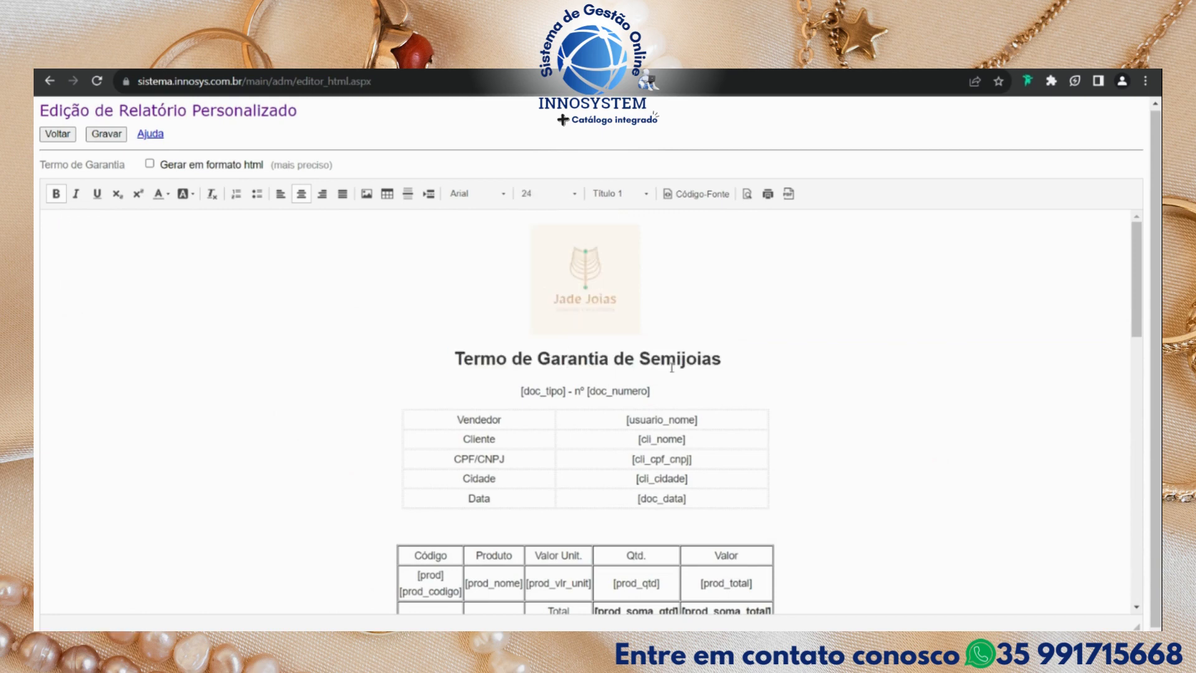
Reduce the font size of the "obs.: [doc_obs]" line below the product table, trying 11 and settling on 12.
scroll(671, 372, down, 4)
scroll(703, 343, up, 2)
scroll(631, 386, down, 4)
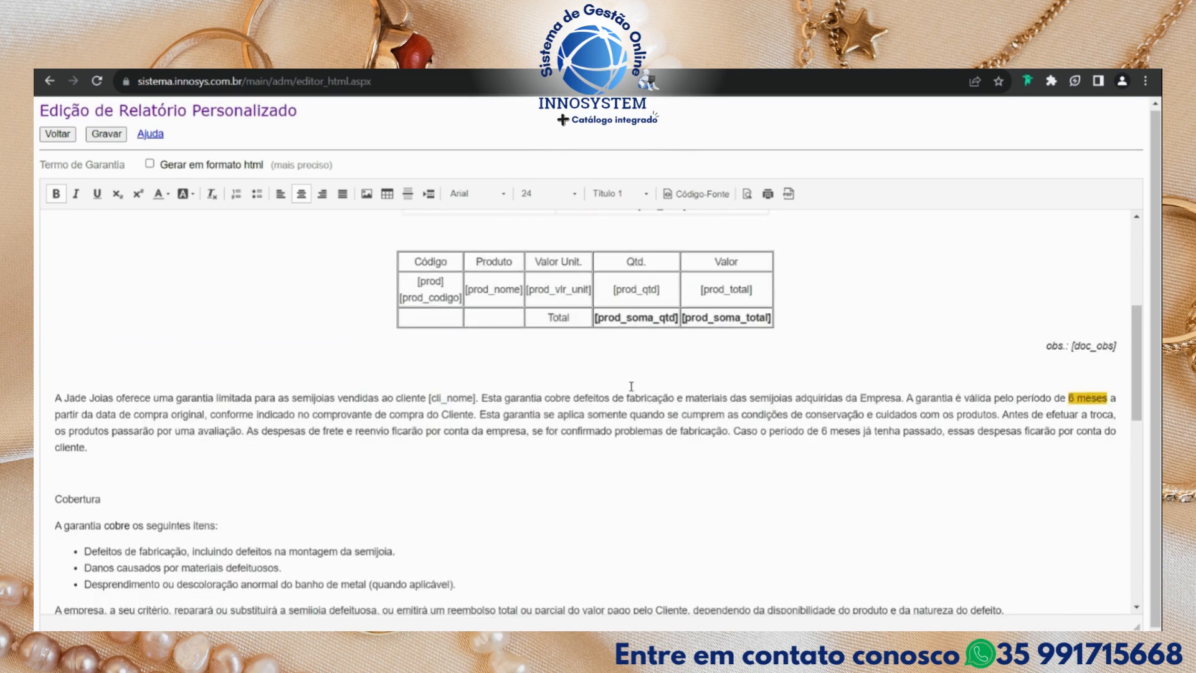
click(560, 195)
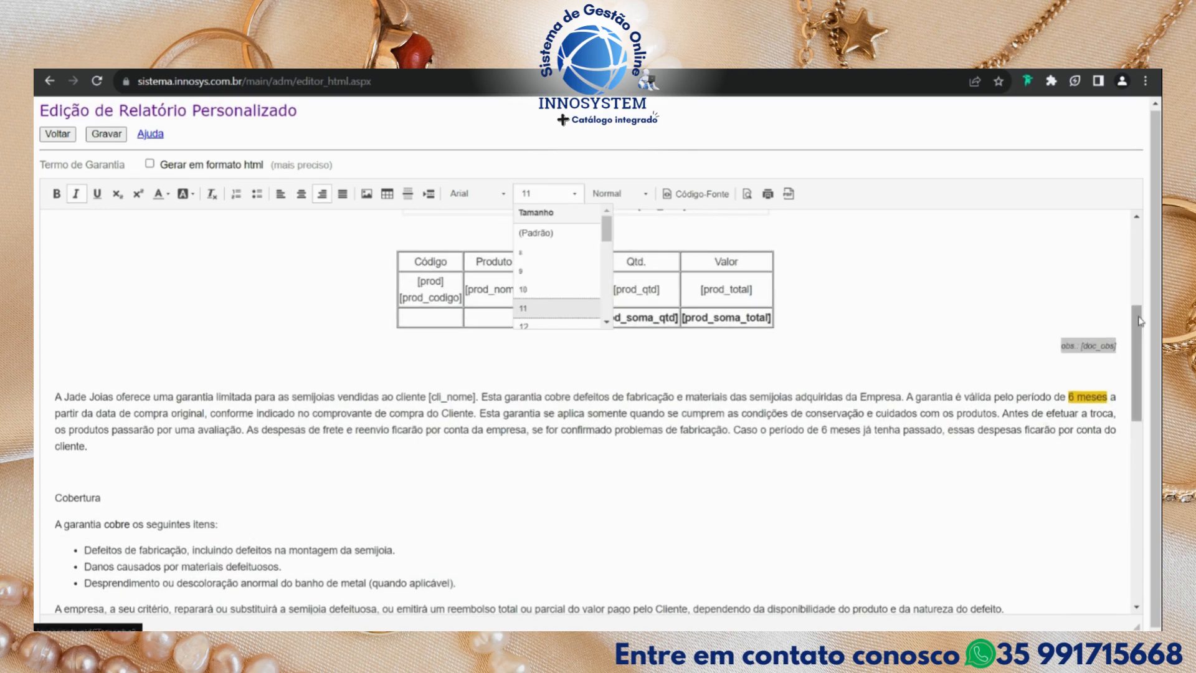
drag(1118, 346, 1057, 346)
click(548, 194)
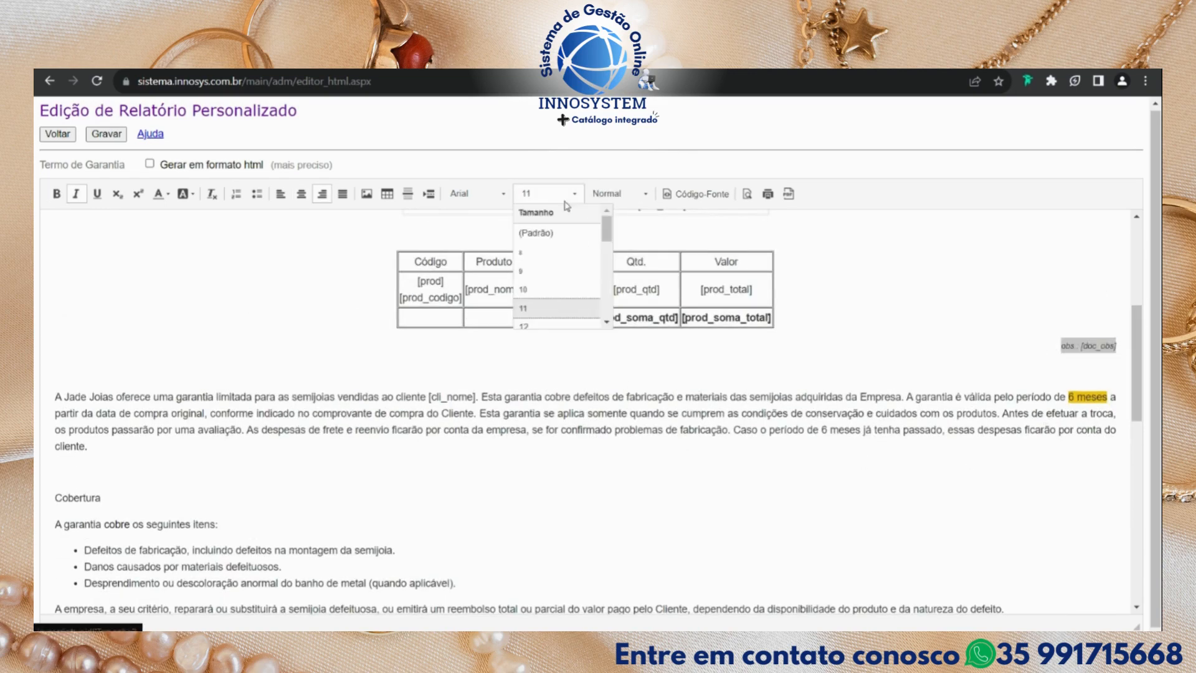
click(543, 320)
scroll(741, 414, down, 1)
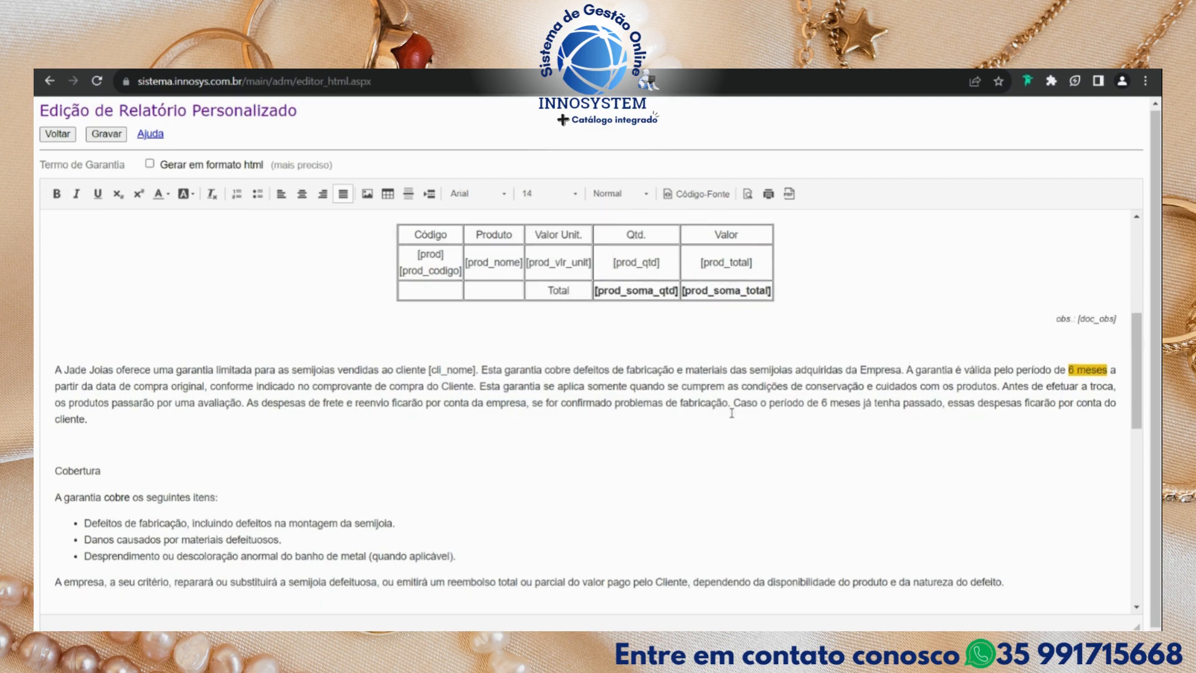
Set the font size of the section headings "Cobertura" and "Exclusões" to 16.
double_click(96, 424)
scroll(258, 404, down, 2)
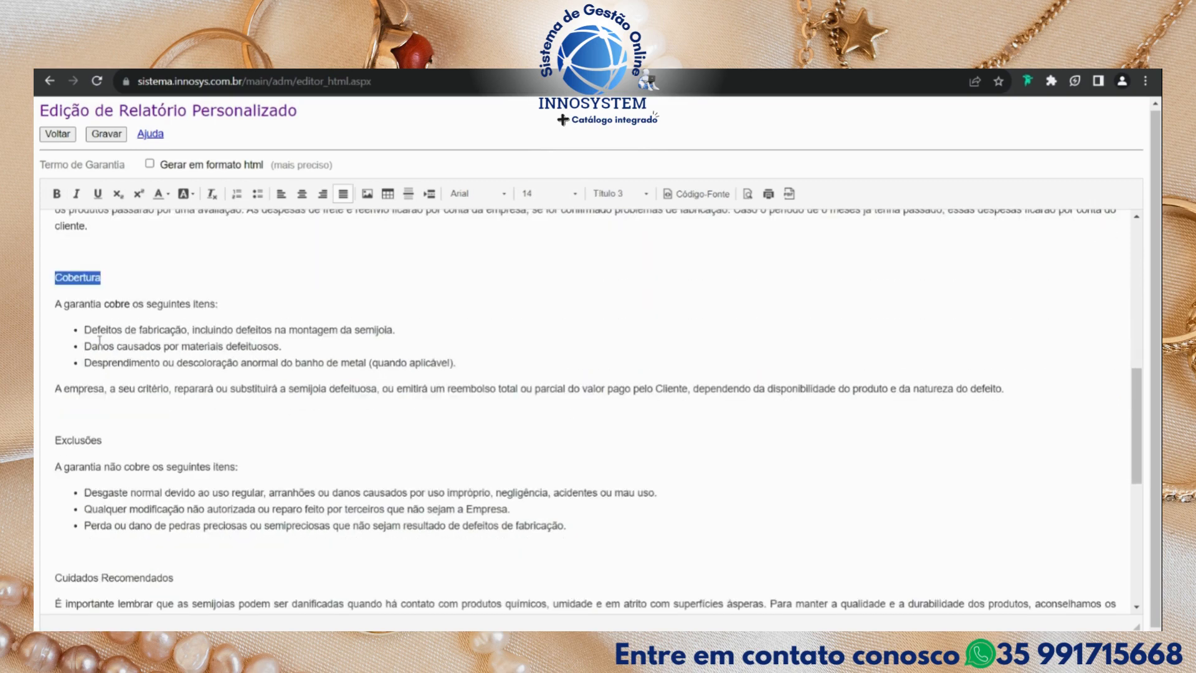
click(548, 194)
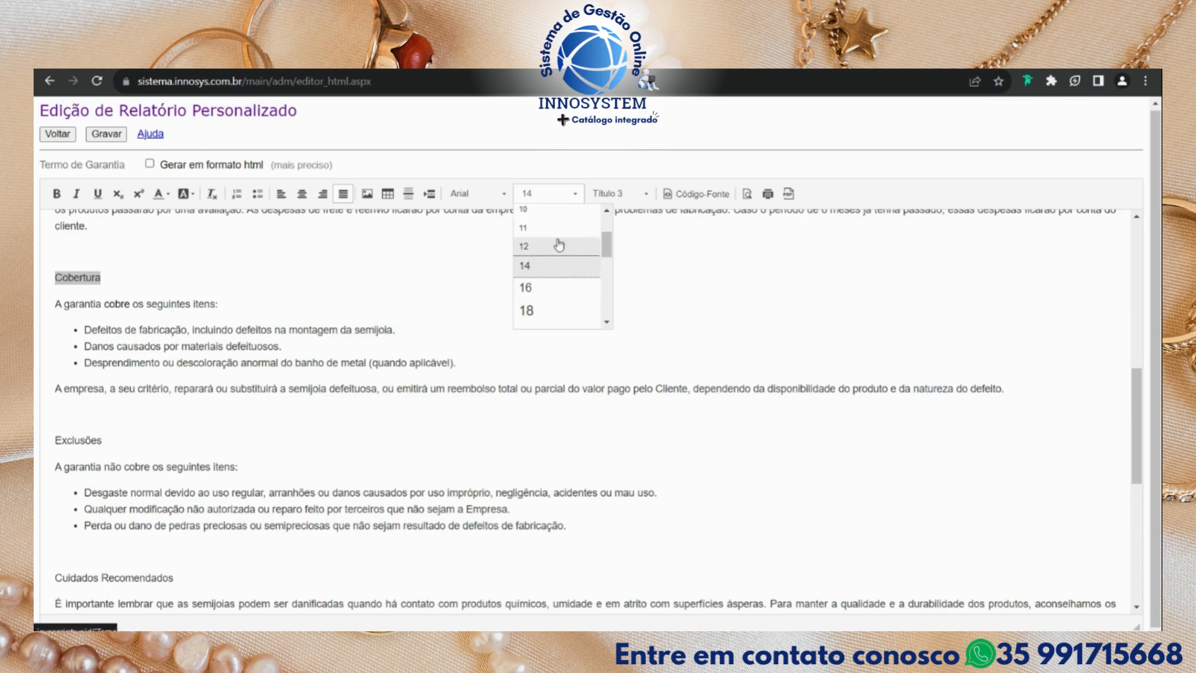
click(542, 292)
double_click(77, 441)
click(529, 193)
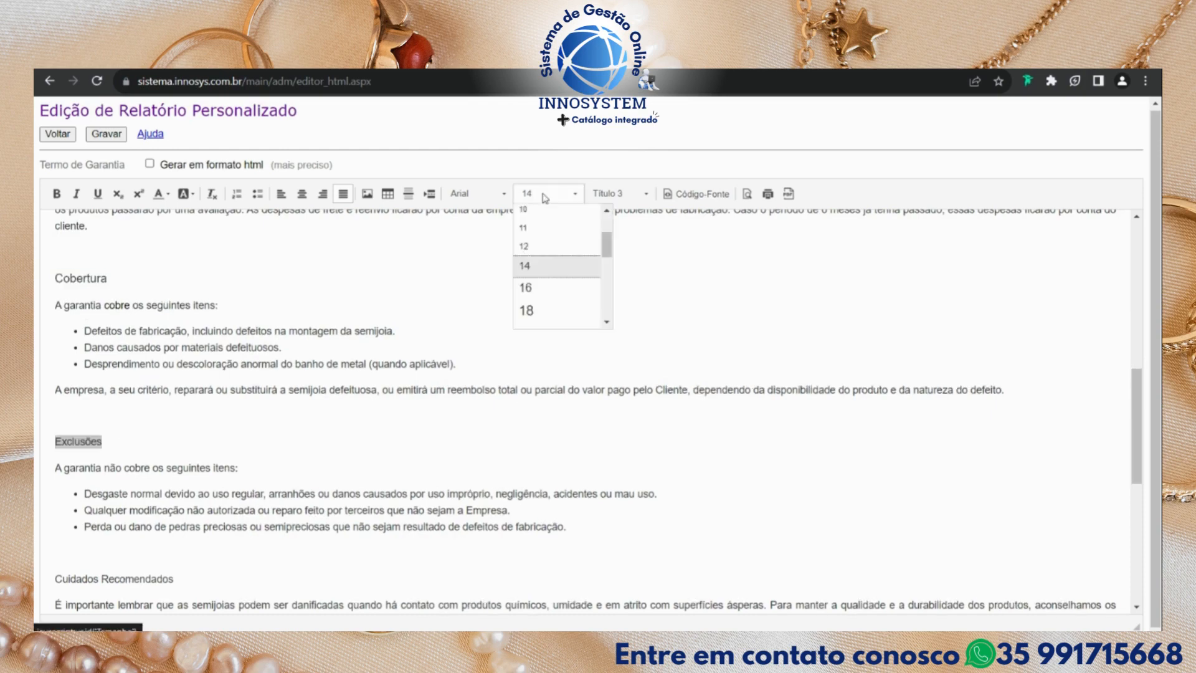
click(542, 286)
Set the font size of the section heading "Cuidados Recomendados" to 16.
scroll(520, 303, down, 2)
scroll(519, 304, down, 1)
triple_click(114, 433)
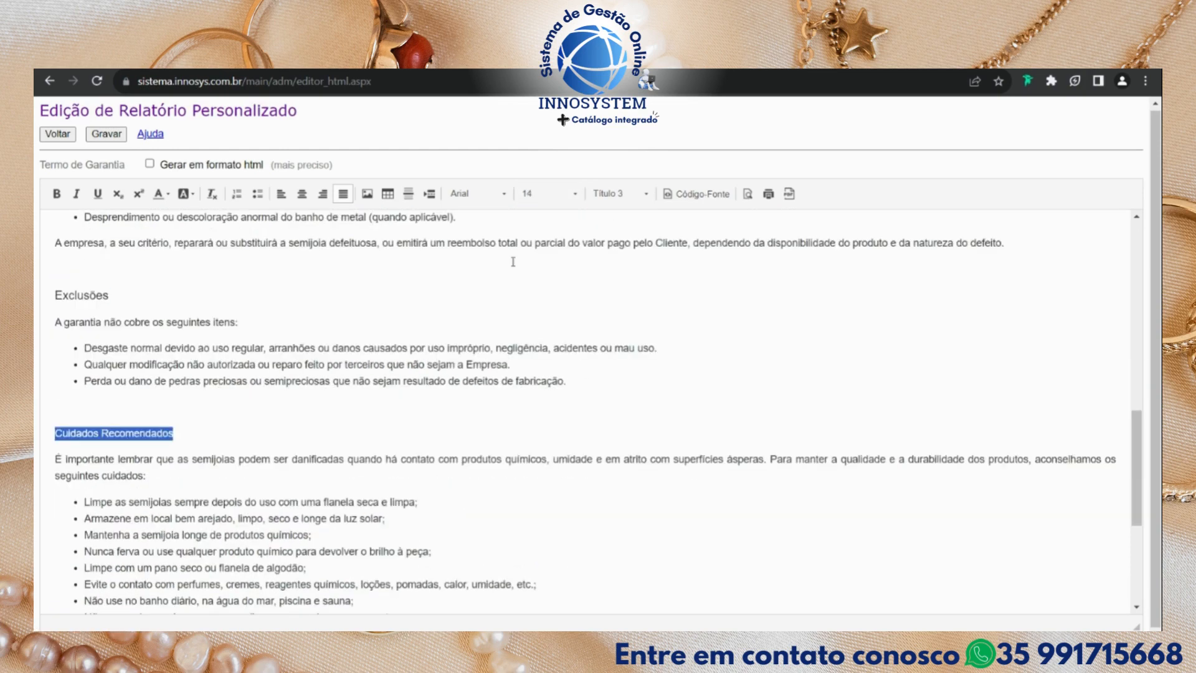
click(548, 194)
click(546, 284)
click(619, 428)
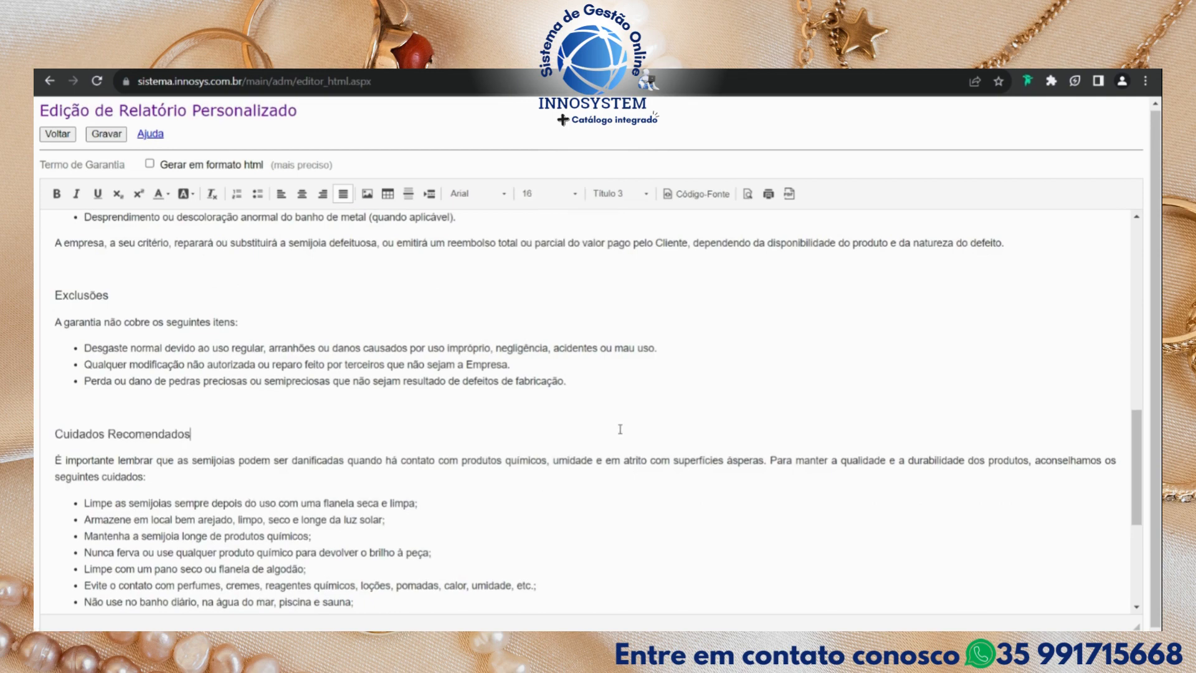
scroll(815, 288, up, 3)
scroll(873, 299, up, 8)
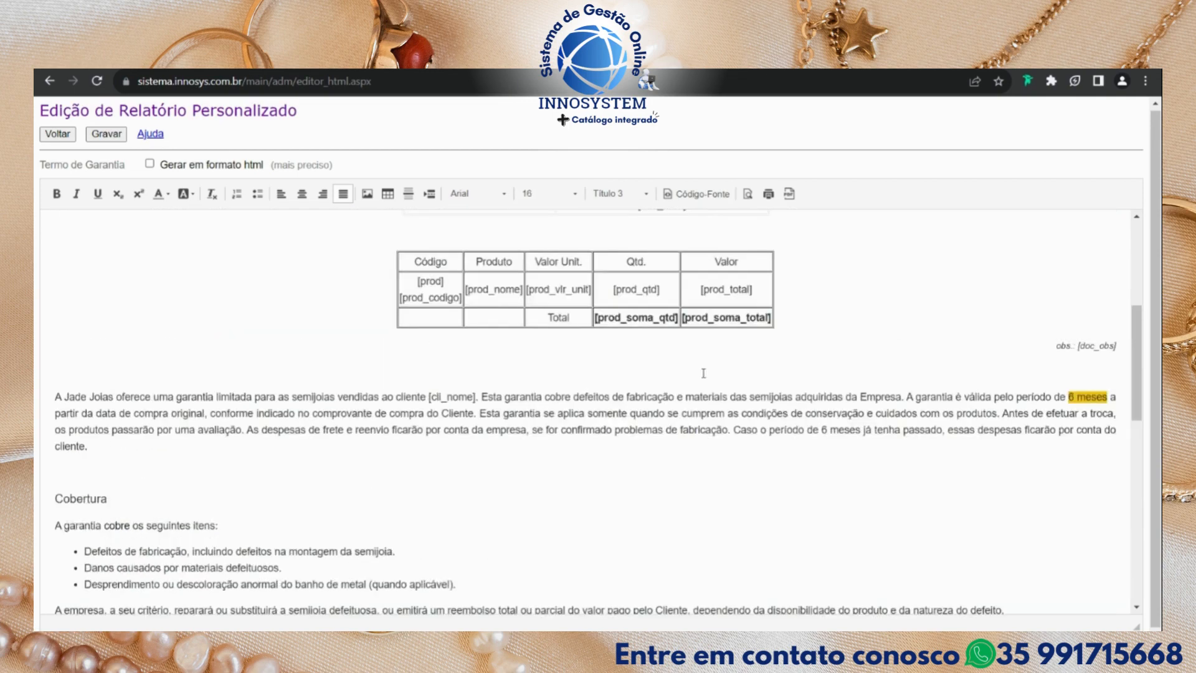
click(556, 194)
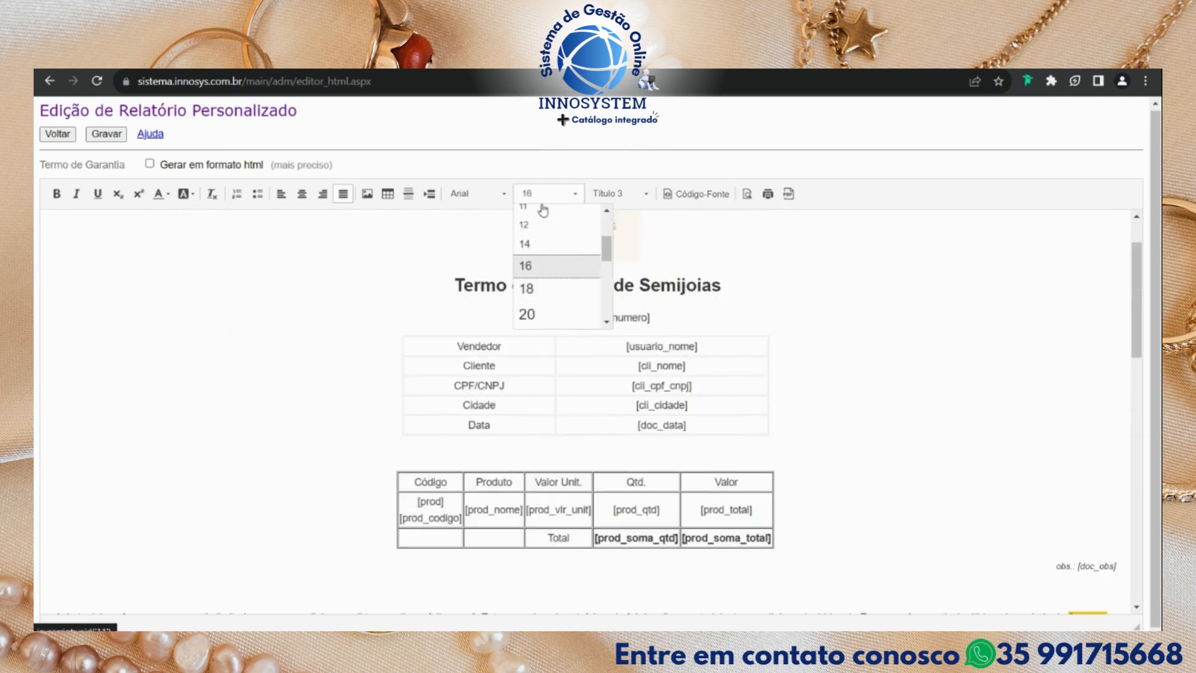
click(542, 202)
Set the font size of the section heading "Considerações Finais" near the report's end to 16.
scroll(789, 385, down, 8)
scroll(789, 385, down, 5)
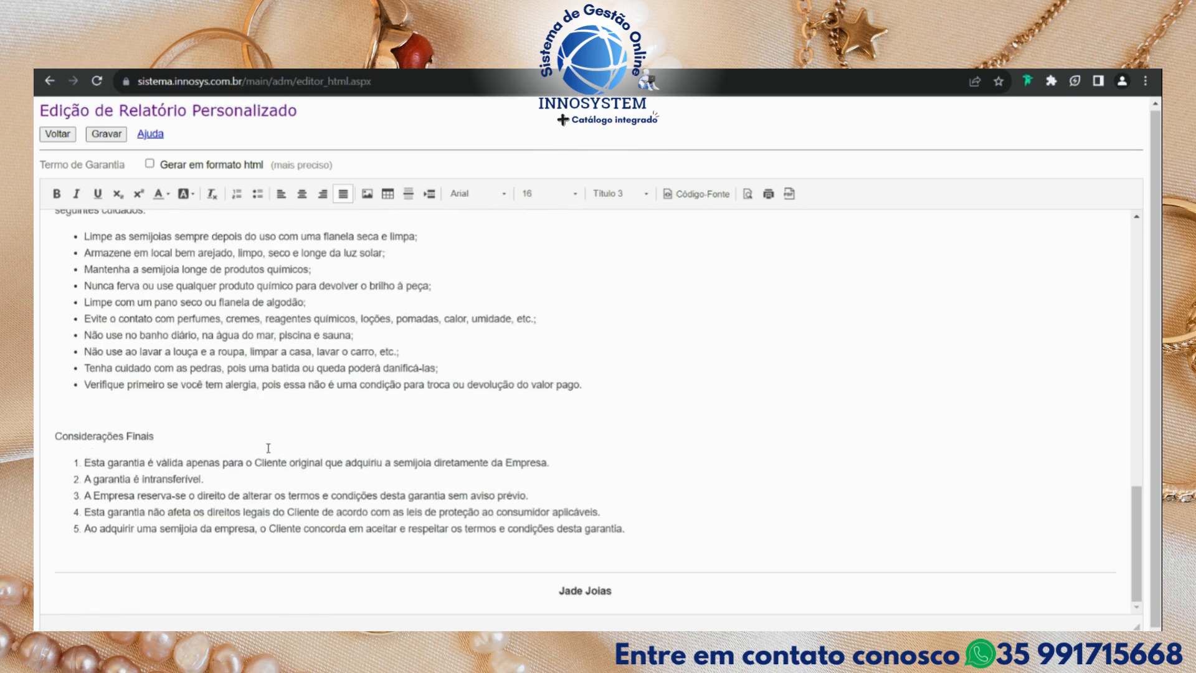
scroll(447, 543, up, 5)
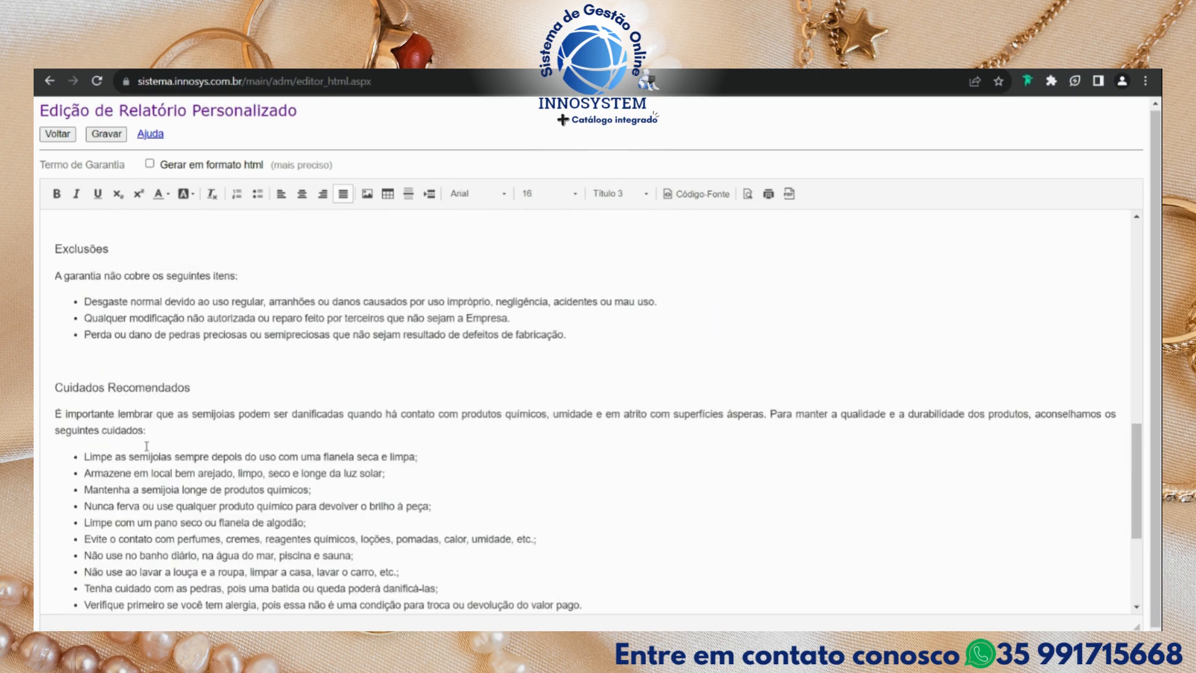
scroll(250, 473, down, 5)
triple_click(141, 435)
click(549, 194)
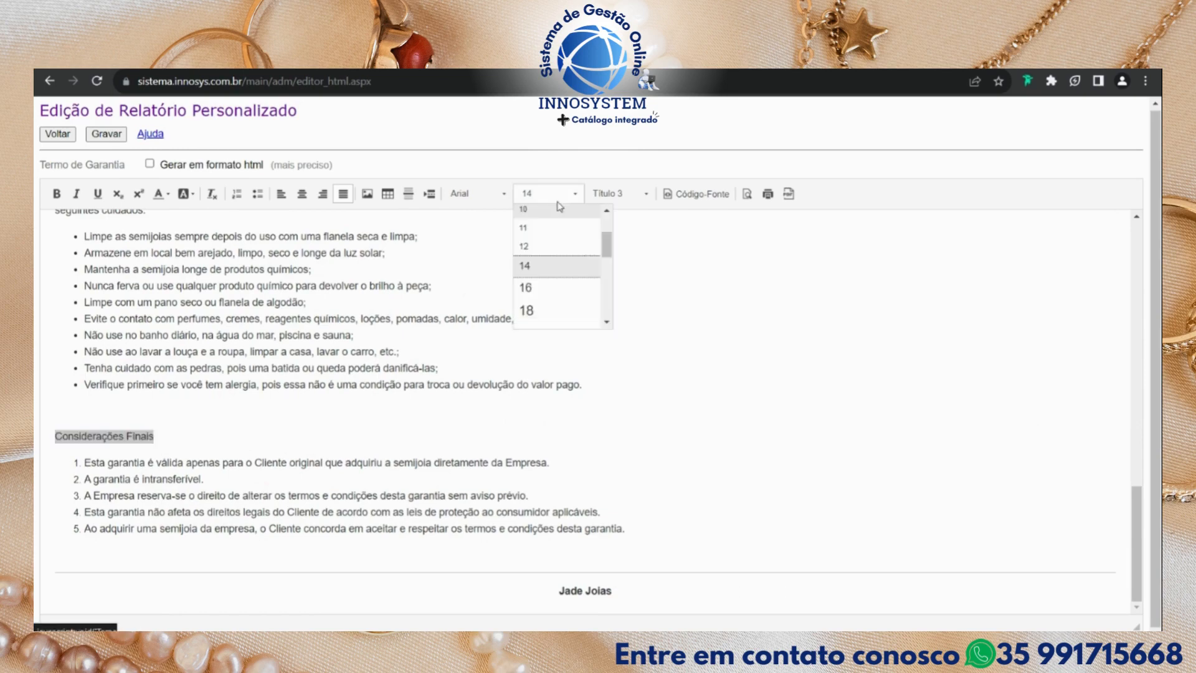
click(551, 287)
click(386, 435)
Review the resized report from beginning to end and save it.
scroll(542, 373, up, 15)
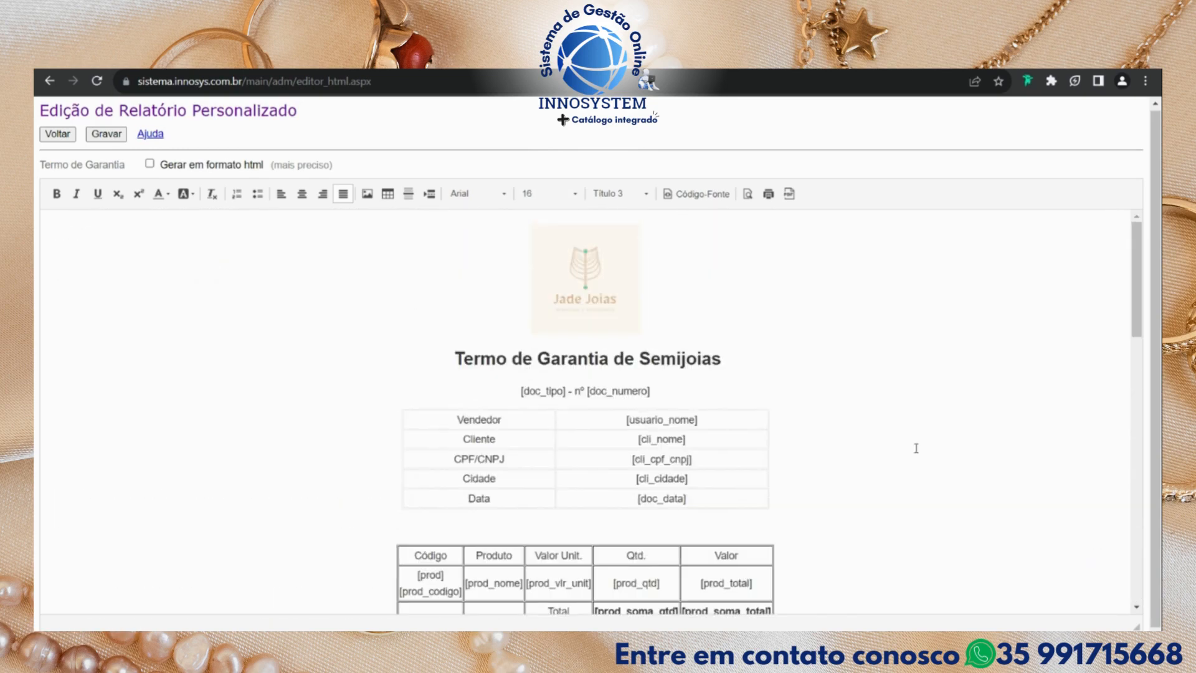
scroll(916, 448, down, 15)
scroll(569, 431, up, 10)
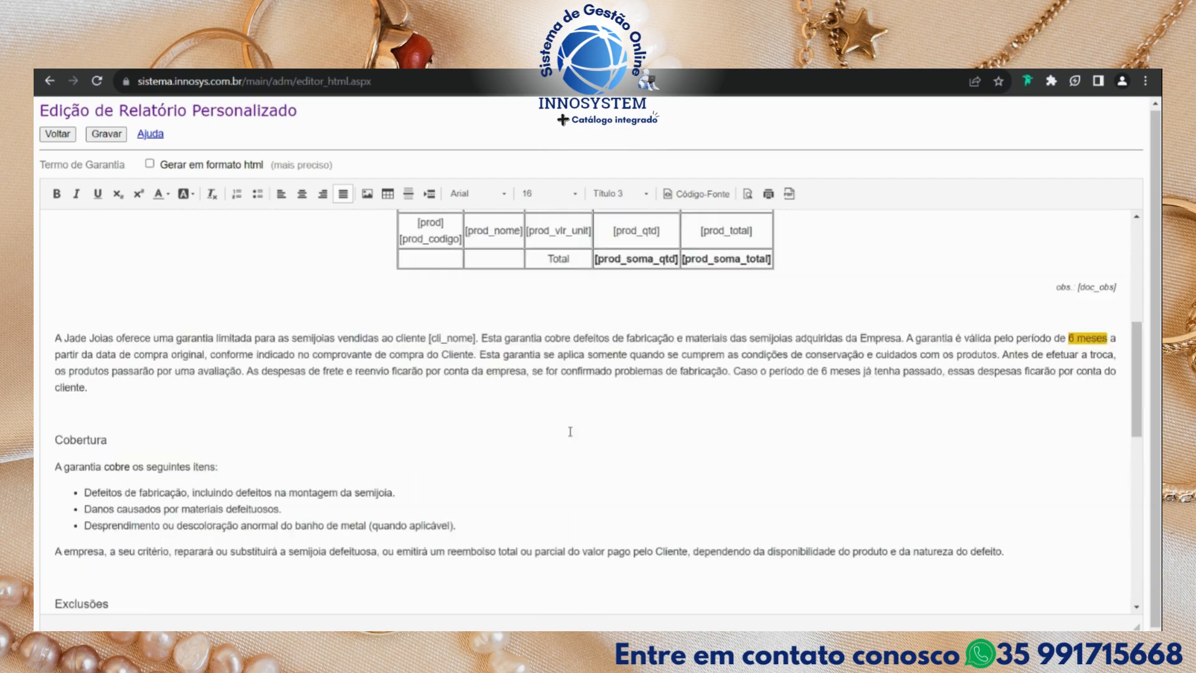
scroll(570, 431, up, 5)
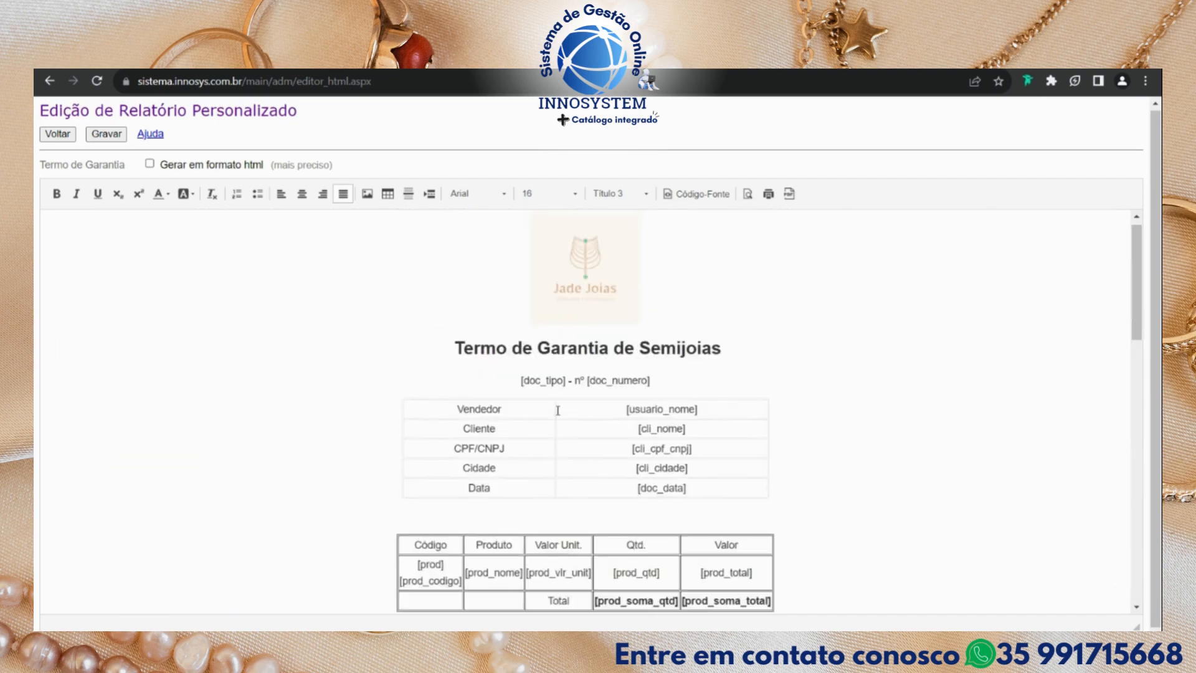
click(120, 139)
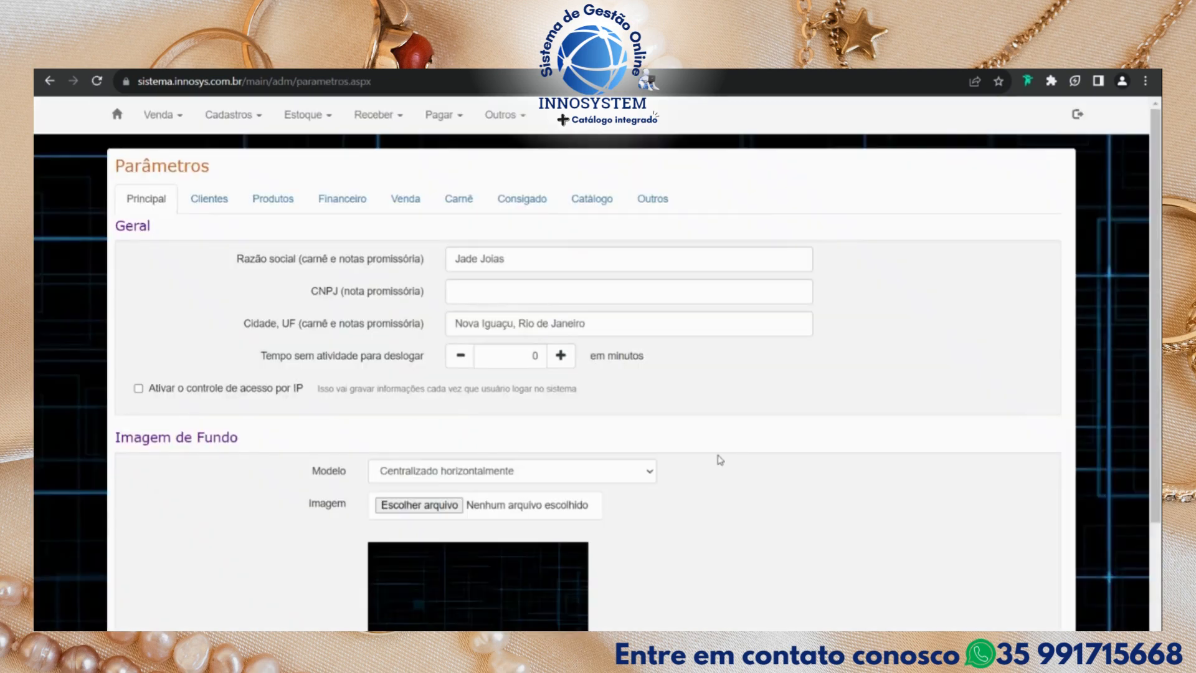
Generate the Termo de Garantia for consigned sale 6 from the Venda Consignada list and examine both pages of the PDF.
click(160, 115)
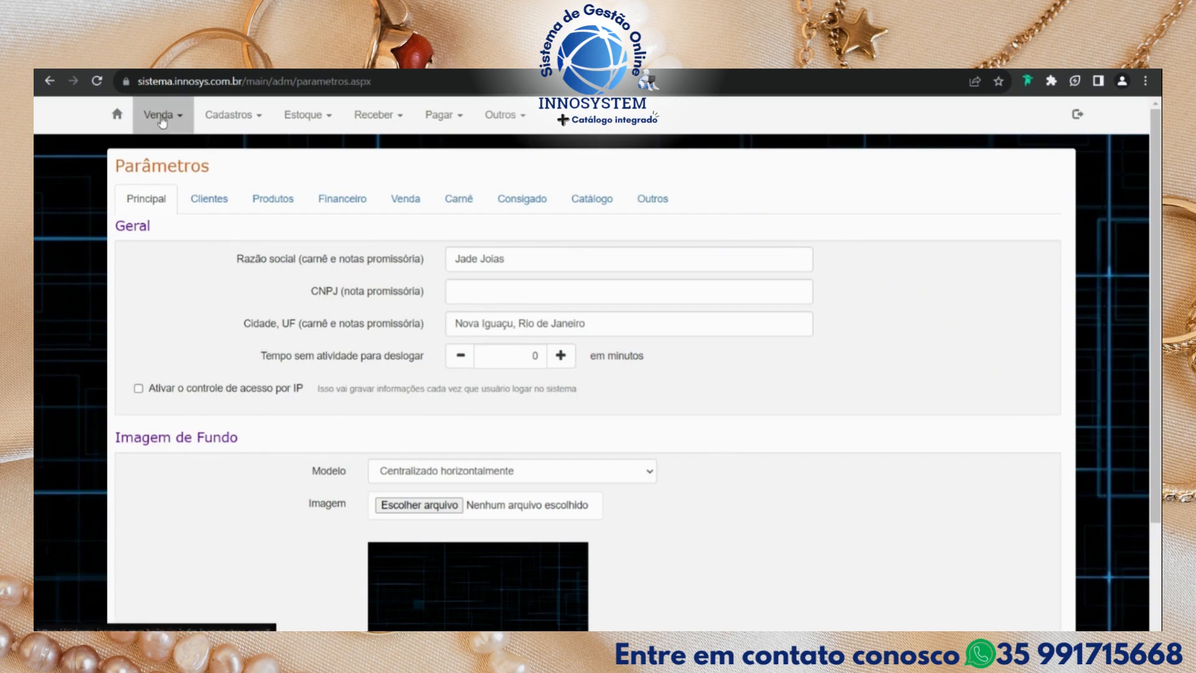
click(253, 318)
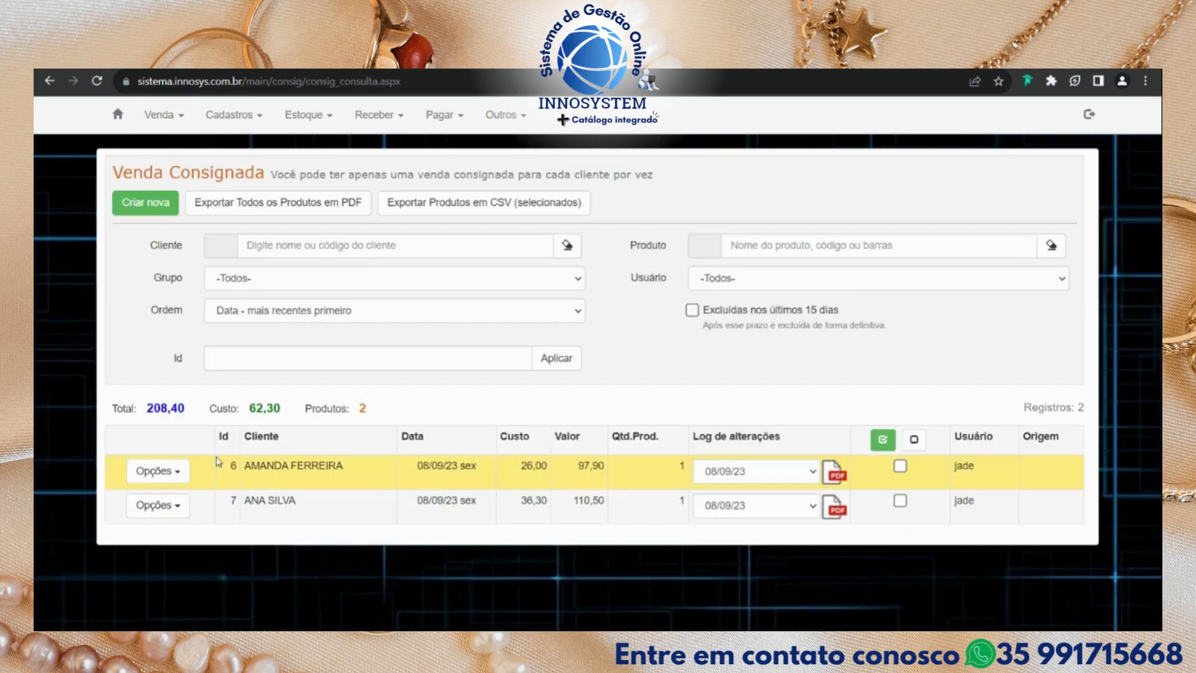
click(160, 471)
scroll(160, 471, down, 2)
click(199, 576)
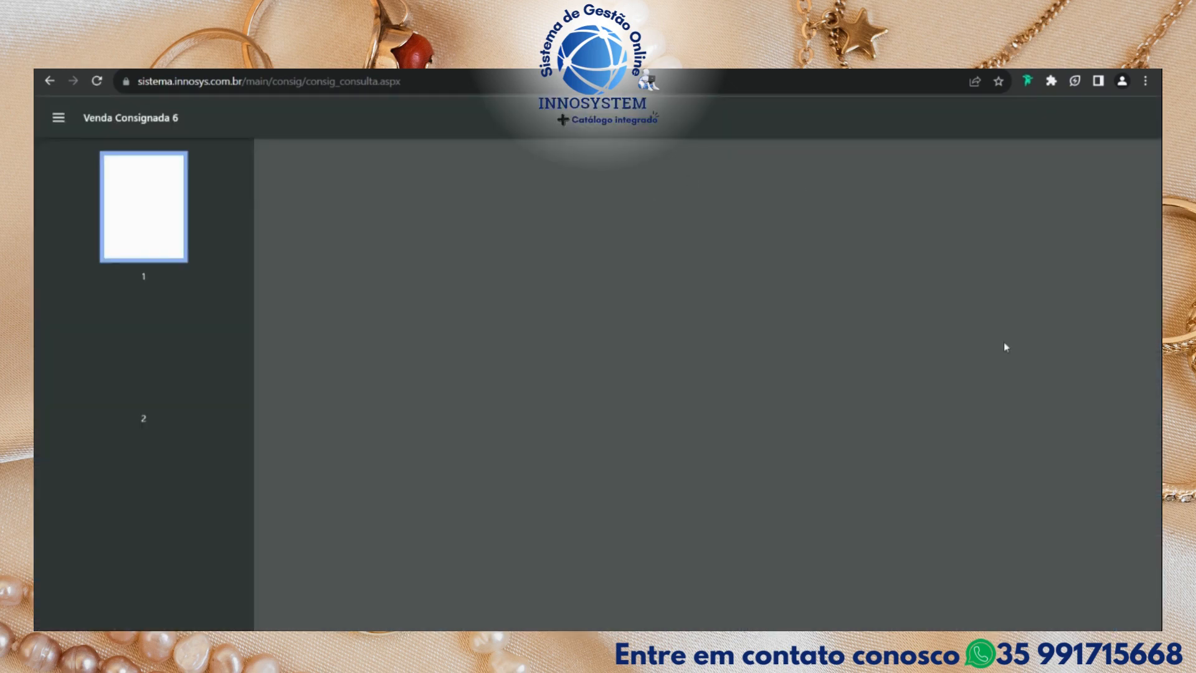
scroll(892, 396, down, 15)
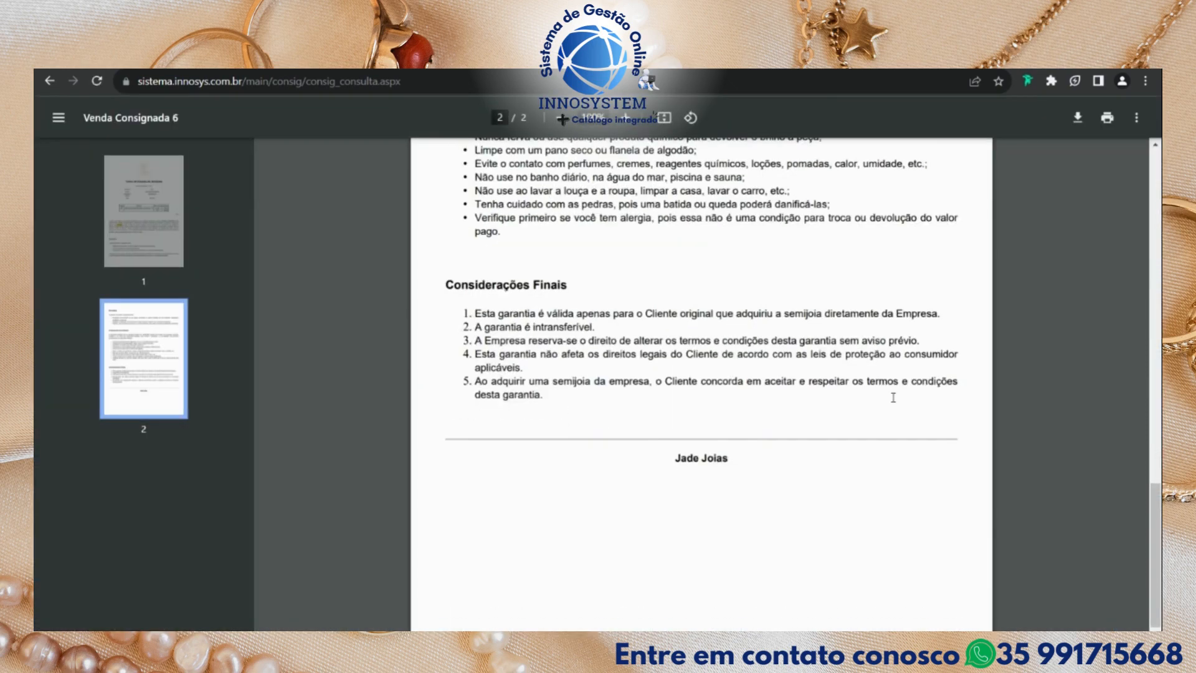
scroll(893, 396, up, 15)
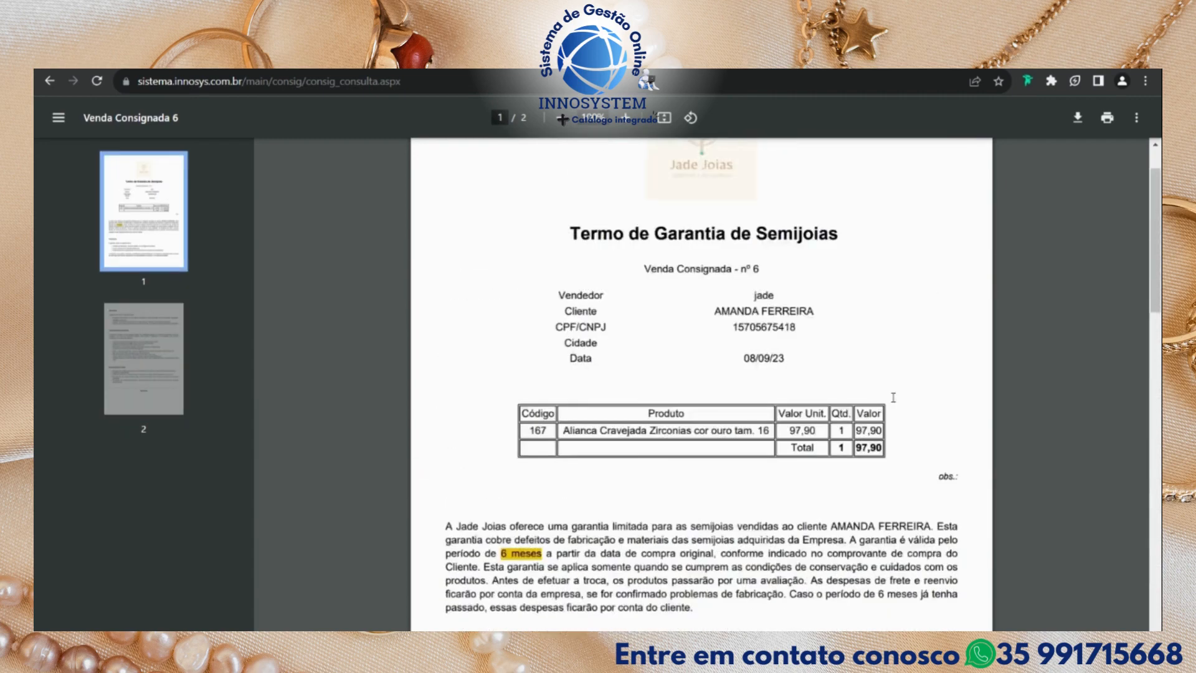
scroll(893, 397, up, 1)
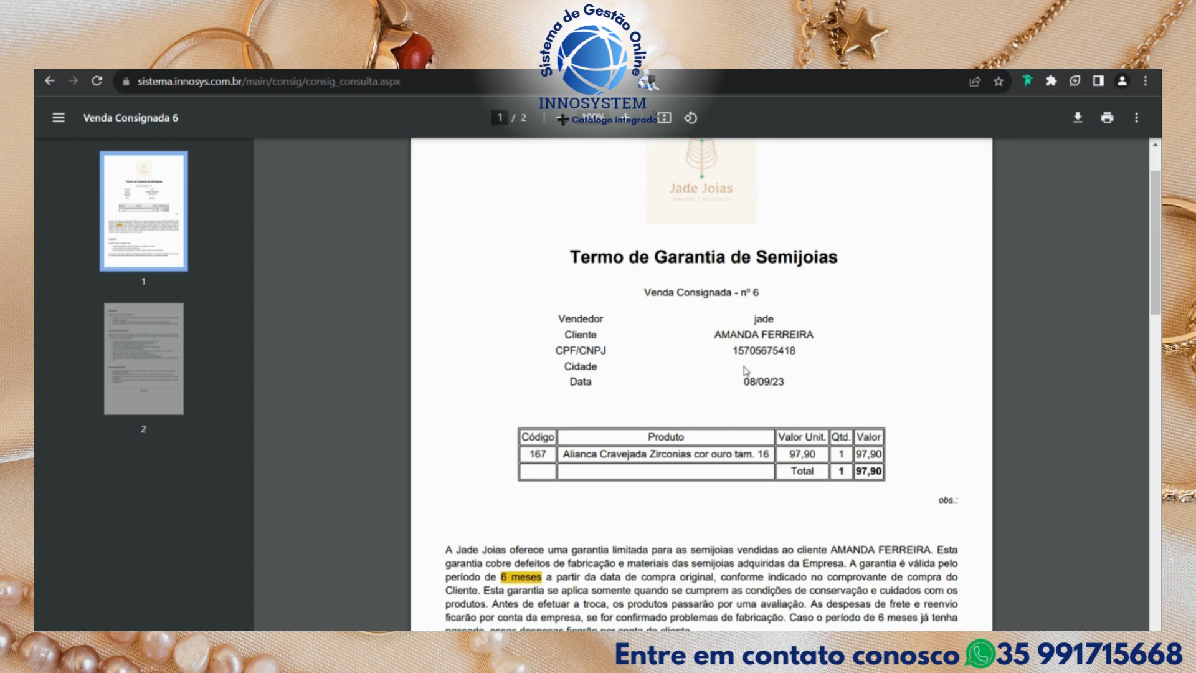
Leave the PDF and reopen the Termo de Garantia report for editing from the Outros section of Parâmetros.
click(50, 81)
click(502, 115)
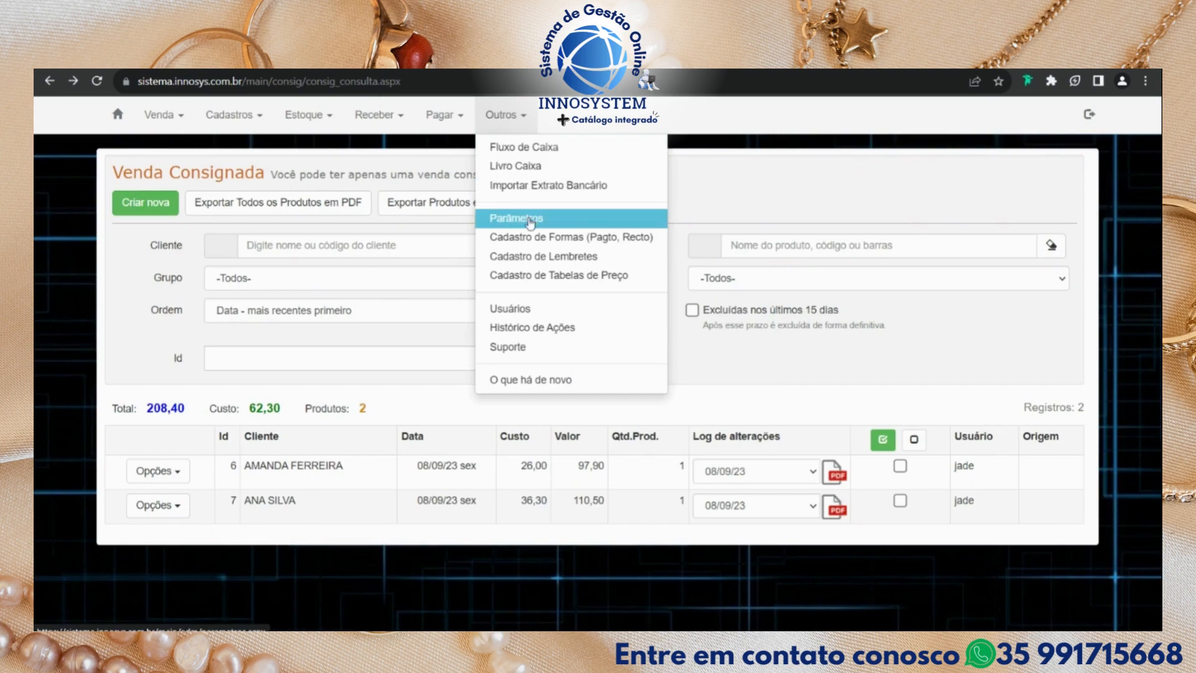
click(526, 217)
click(651, 198)
click(457, 256)
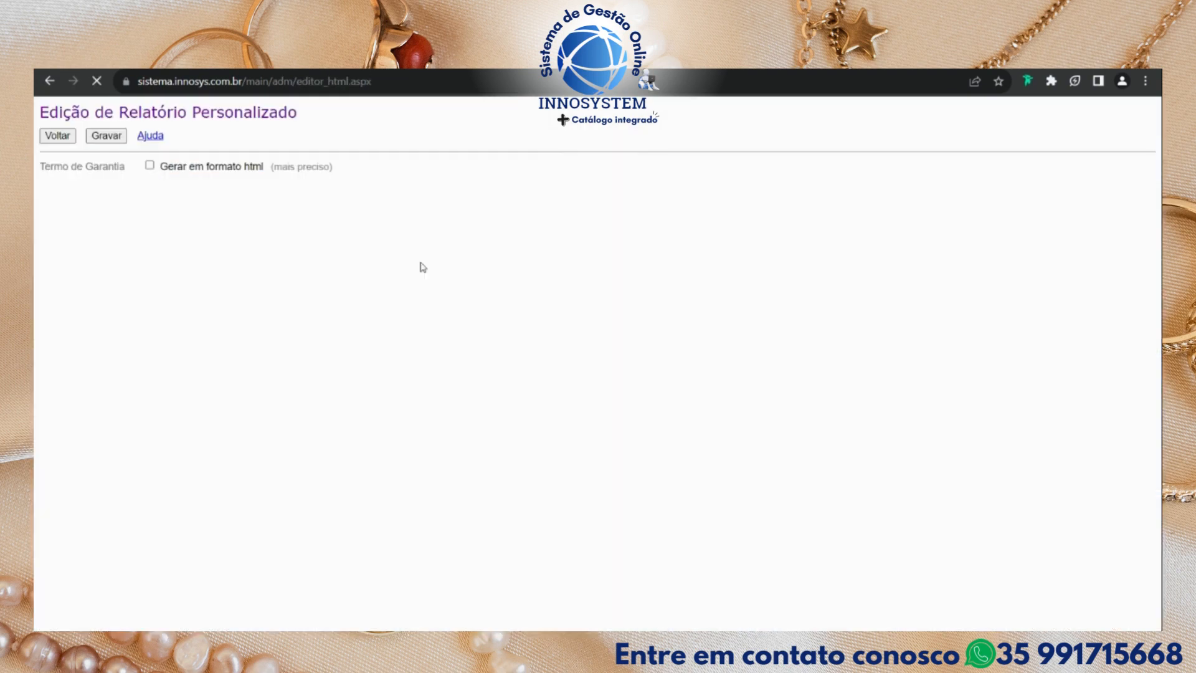
Left-align all the cells of the table holding the Vendedor, Cliente, CPF/CNPJ, Cidade and Data rows.
click(657, 386)
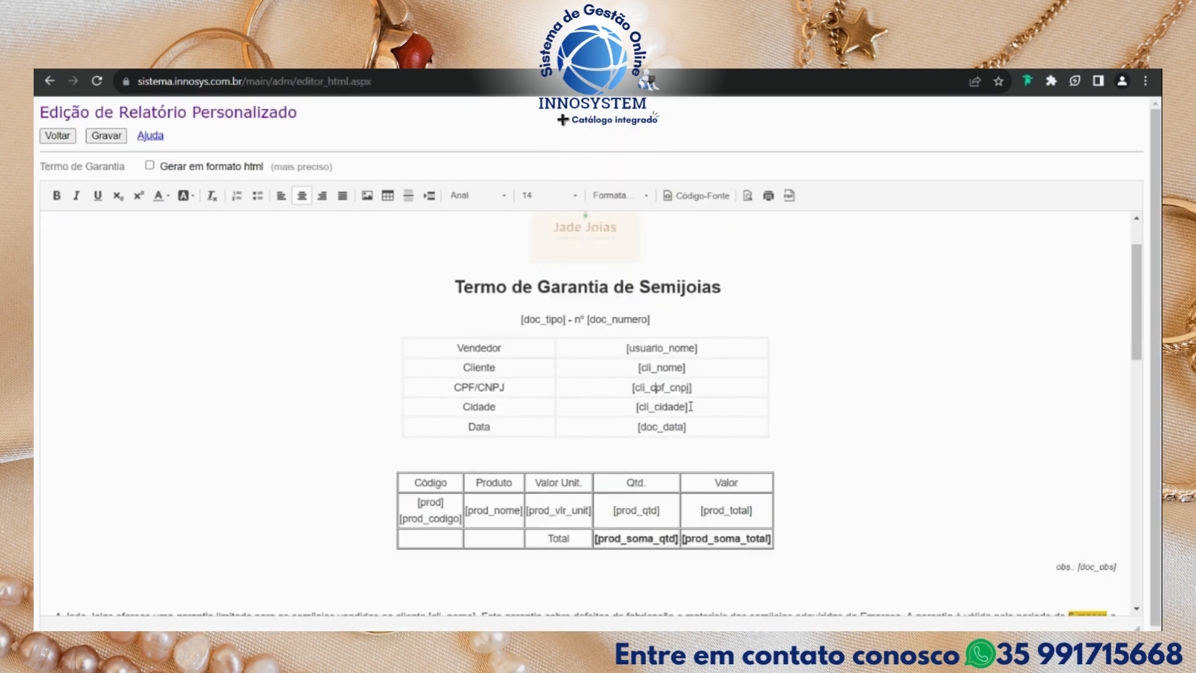
drag(711, 421, 439, 350)
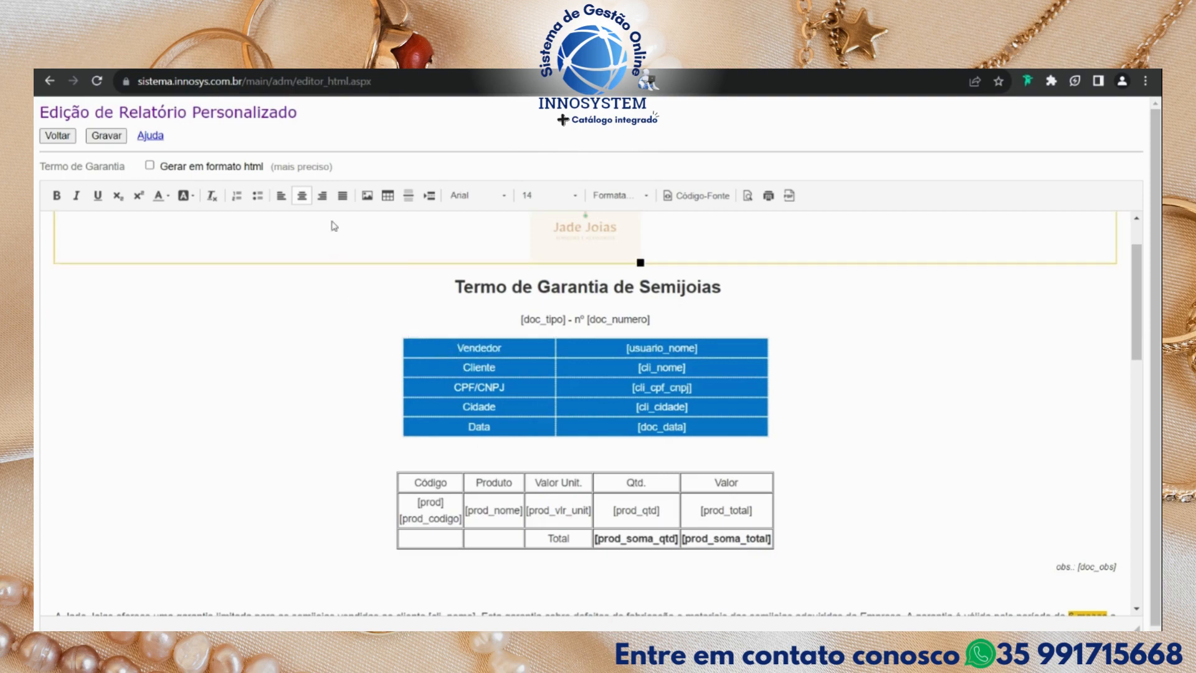
click(281, 196)
click(506, 420)
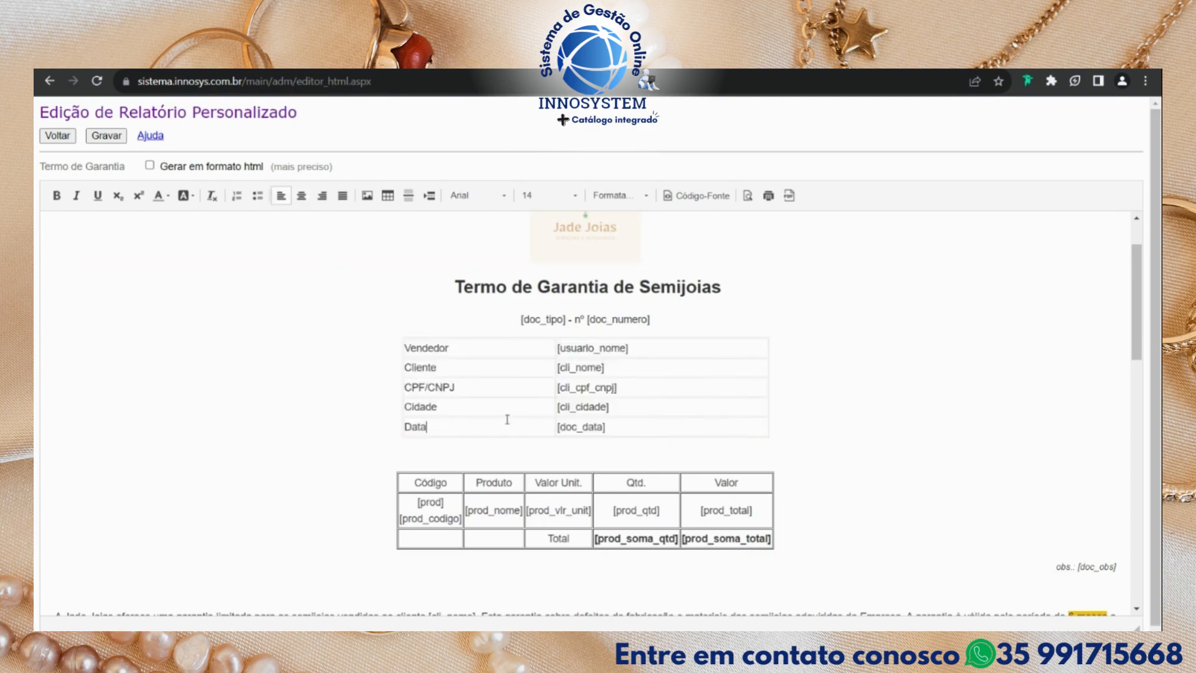
Format the product table with a cell spacing of 0.
scroll(507, 419, down, 1)
right_click(759, 406)
click(808, 521)
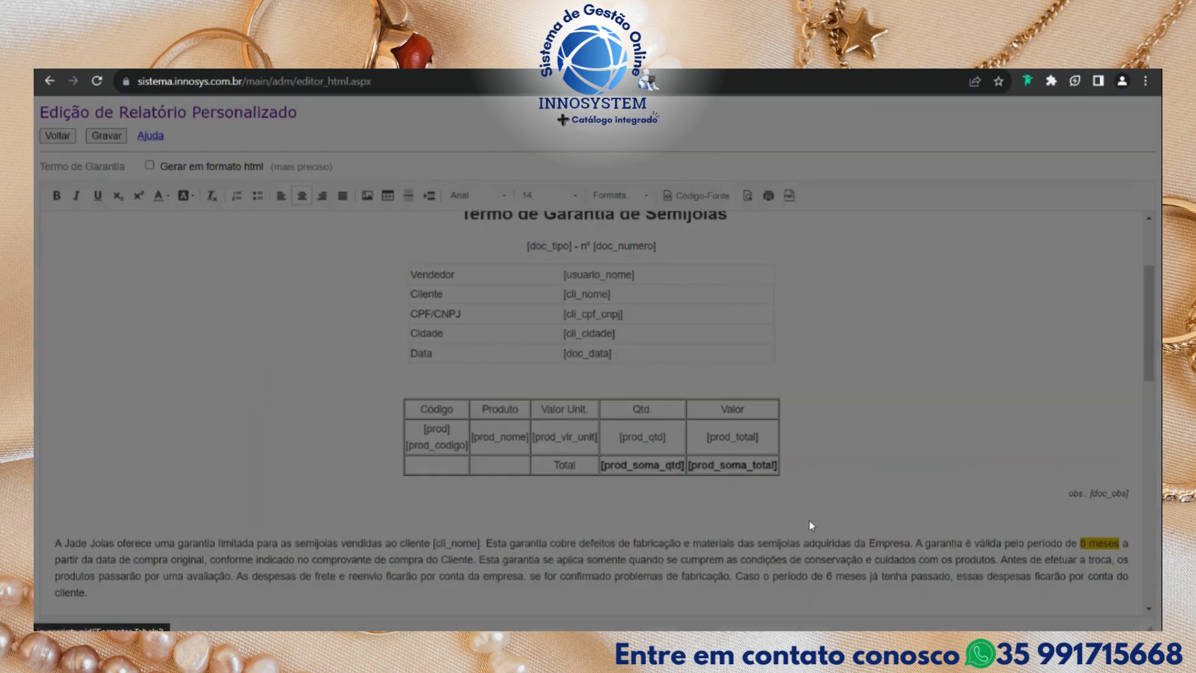
double_click(491, 393)
double_click(621, 353)
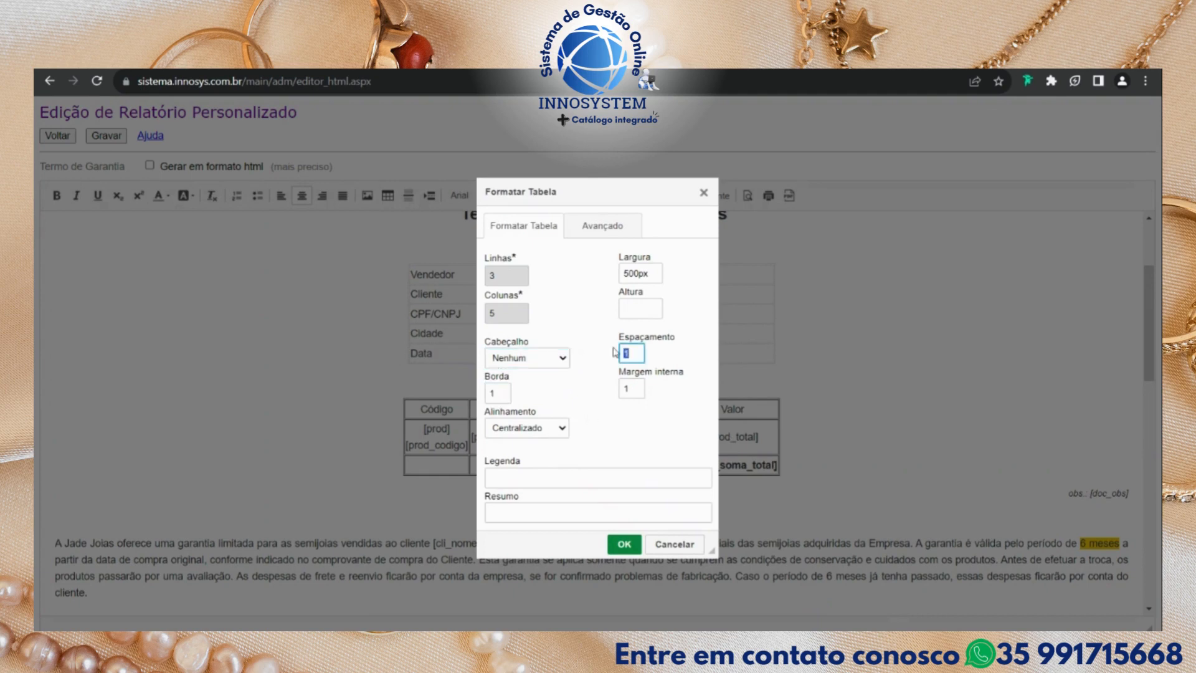
text(0)
click(624, 543)
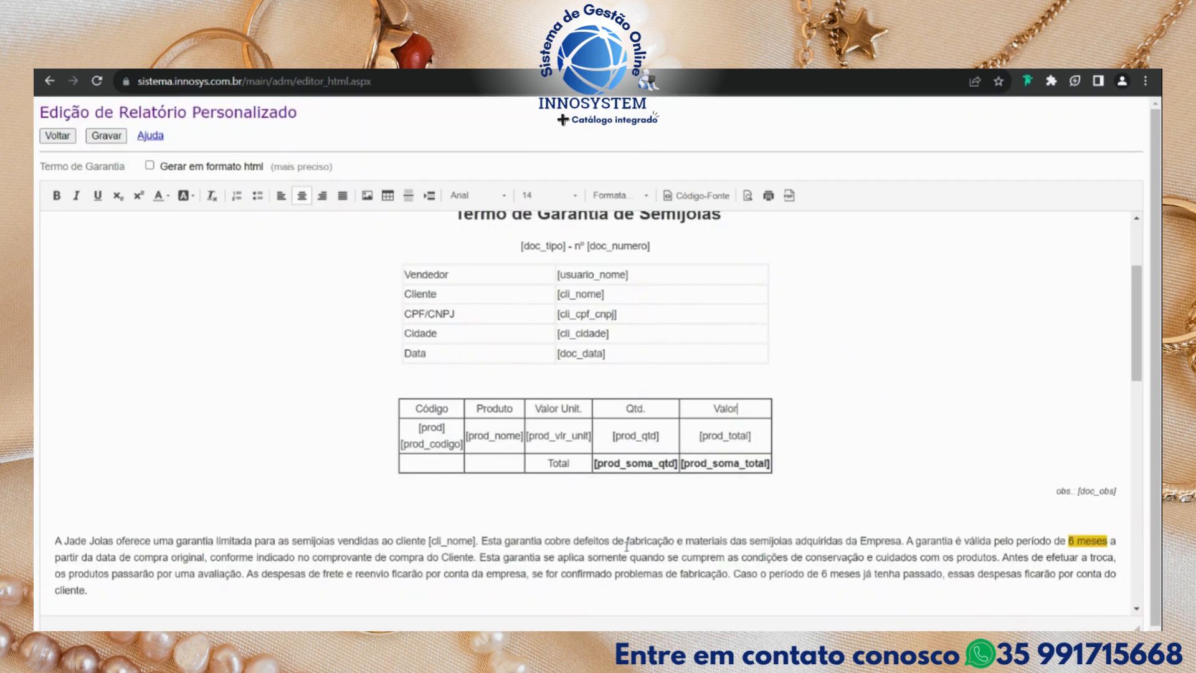
Format the table holding the Vendedor to Data rows with a border of 1 and a cell spacing of 0.
right_click(570, 290)
click(618, 447)
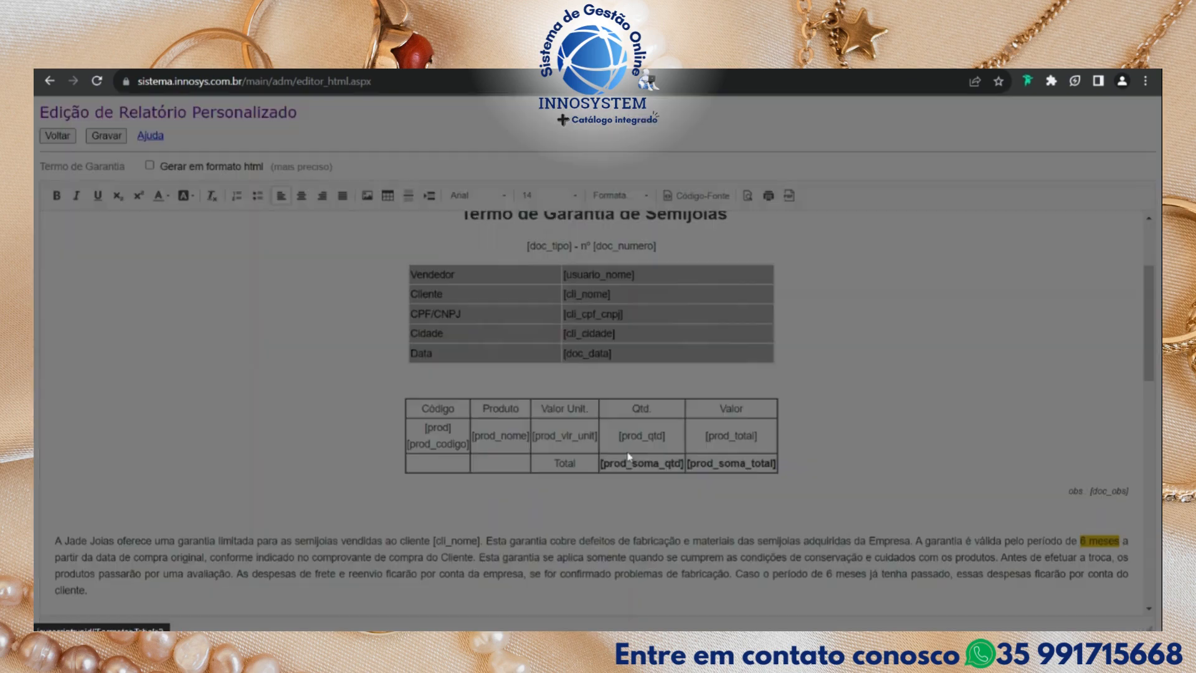
click(503, 395)
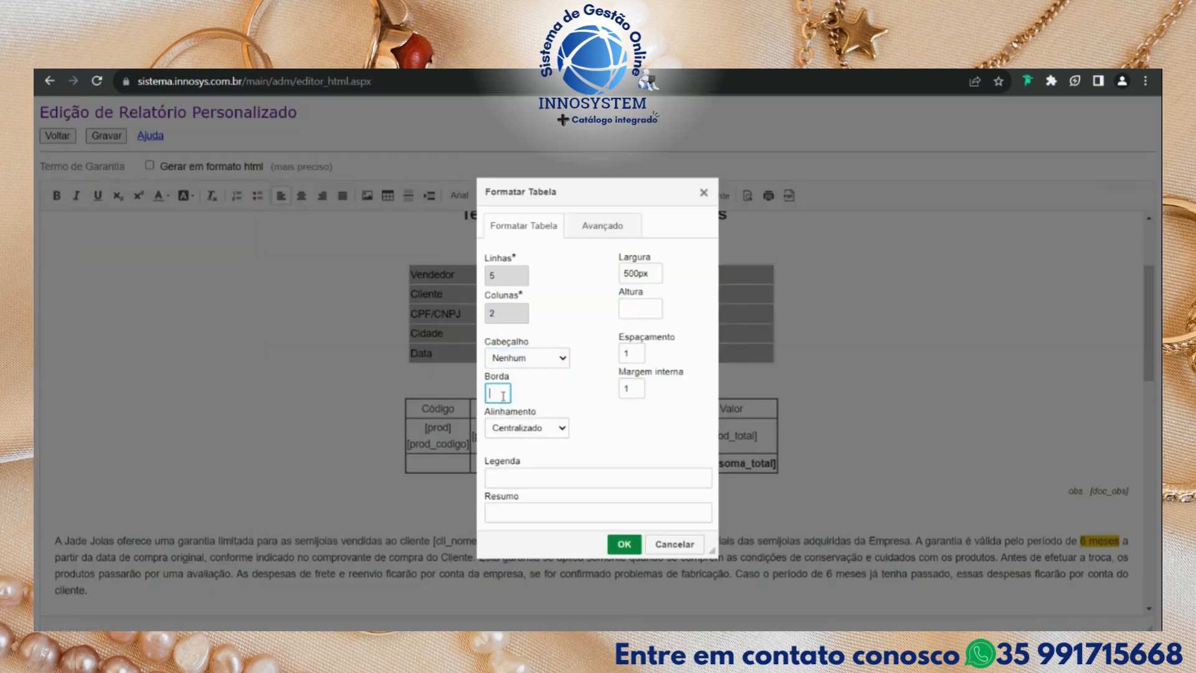
click(636, 353)
text(0)
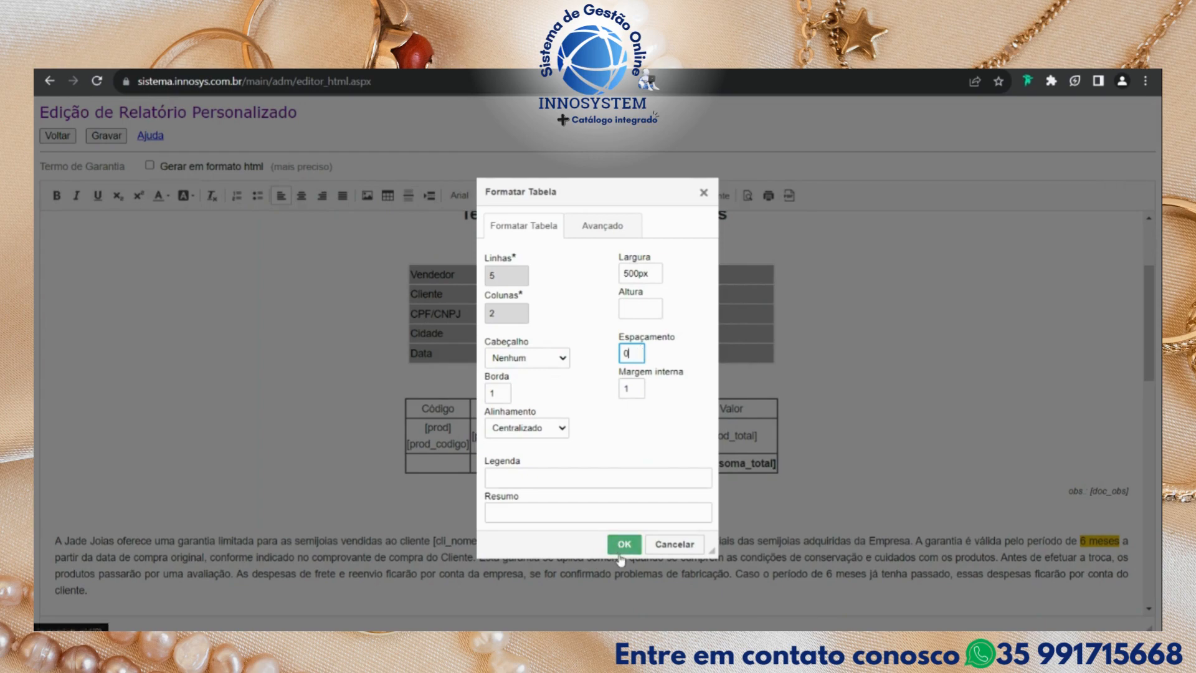
click(623, 544)
Save the report and examine its tables in the Termo de Garantia PDF of consigned sale 7.
scroll(506, 409, down, 2)
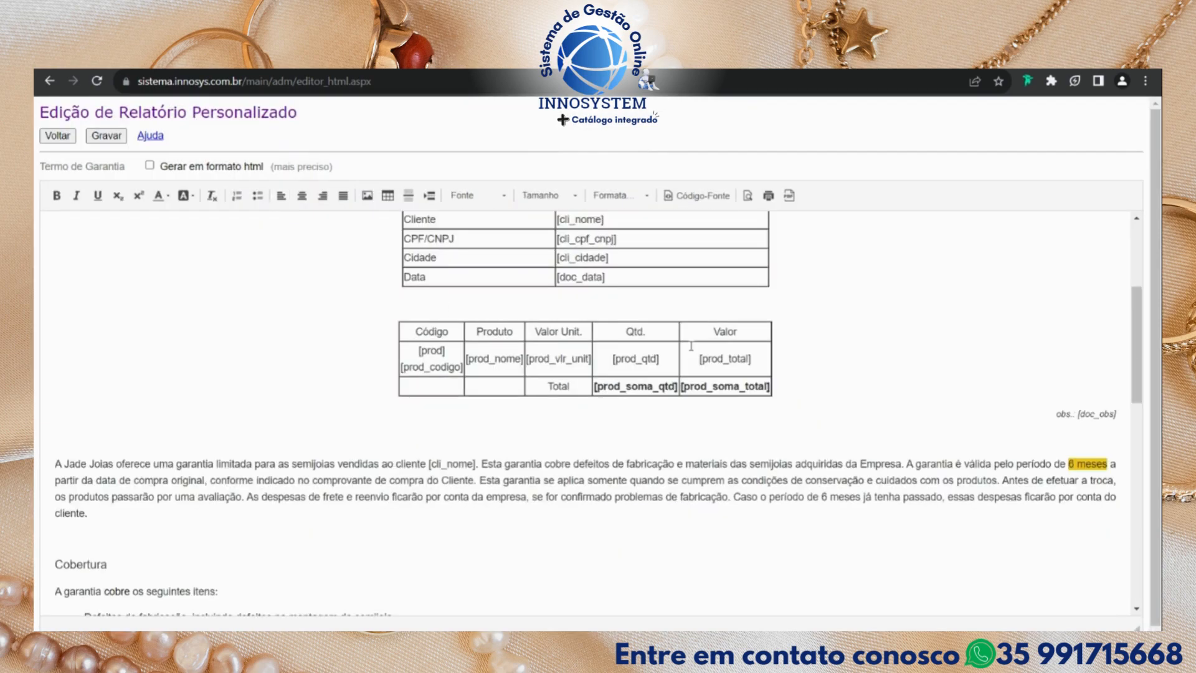
scroll(424, 439, up, 2)
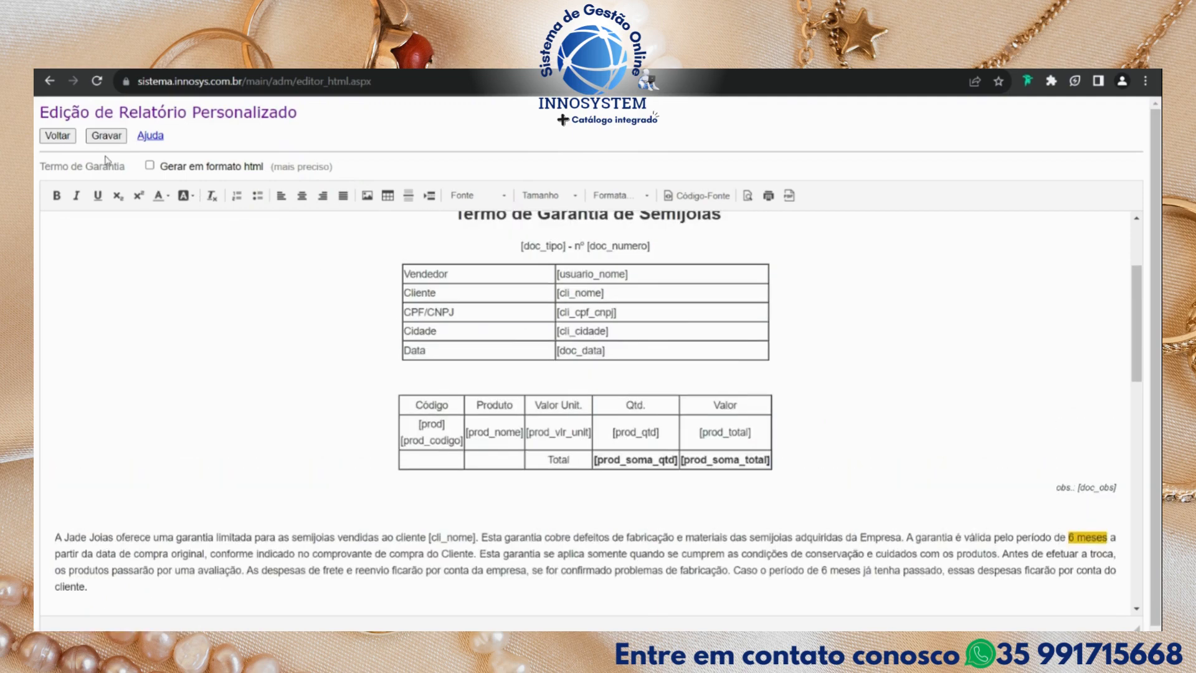
click(100, 135)
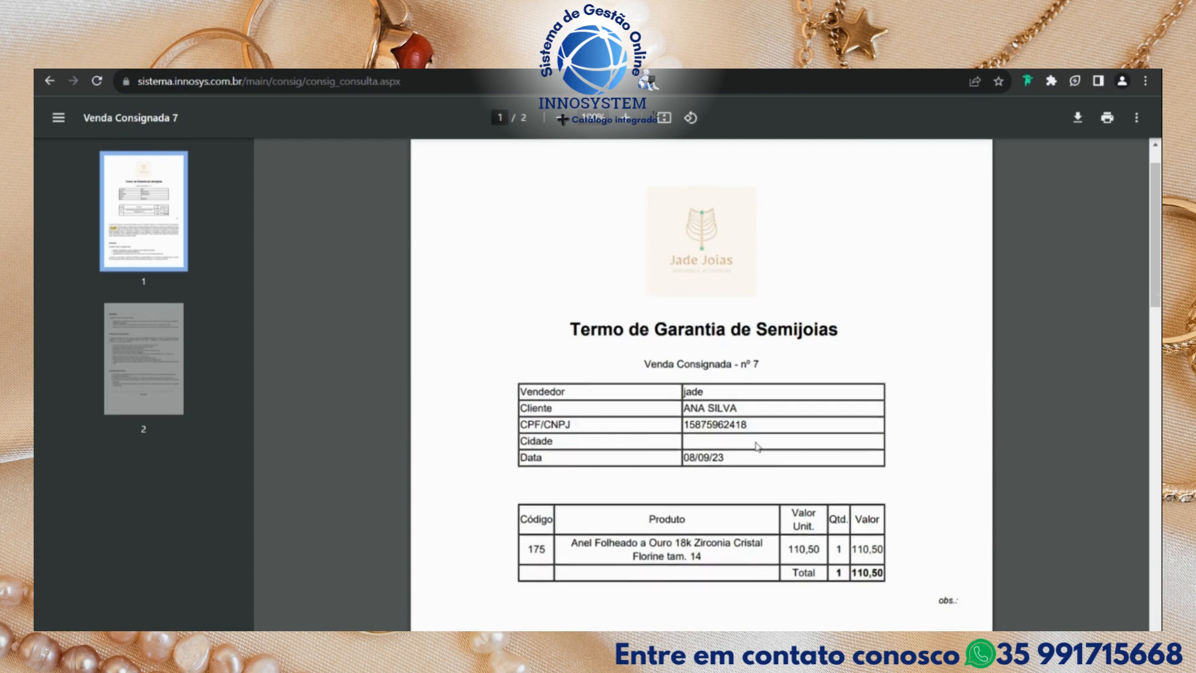
scroll(707, 472, down, 4)
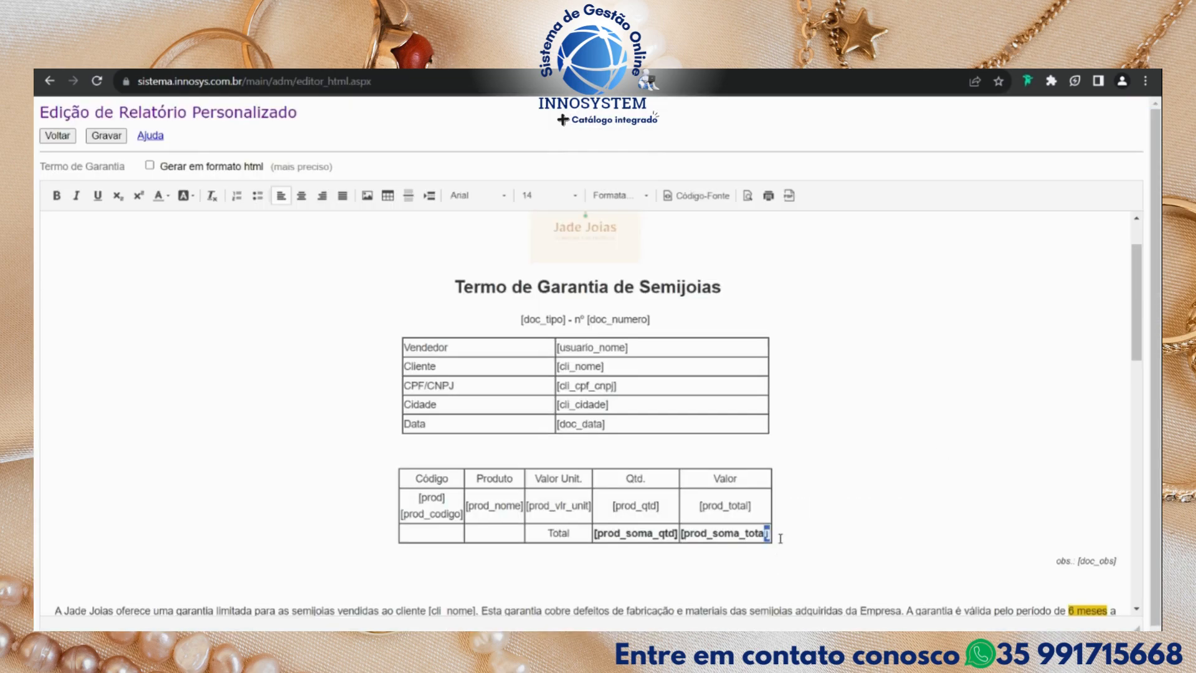
Left-align the text in both the Vendedor-to-Data table and the product table.
drag(780, 538, 422, 331)
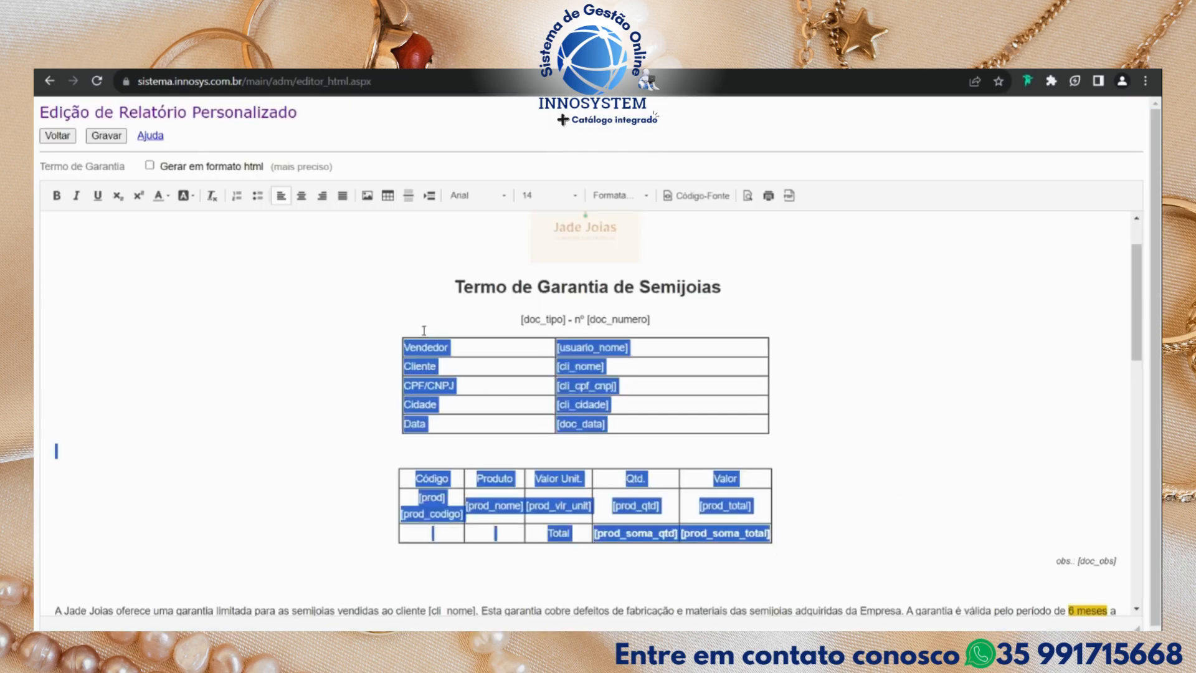
click(420, 347)
drag(806, 530, 373, 339)
click(287, 191)
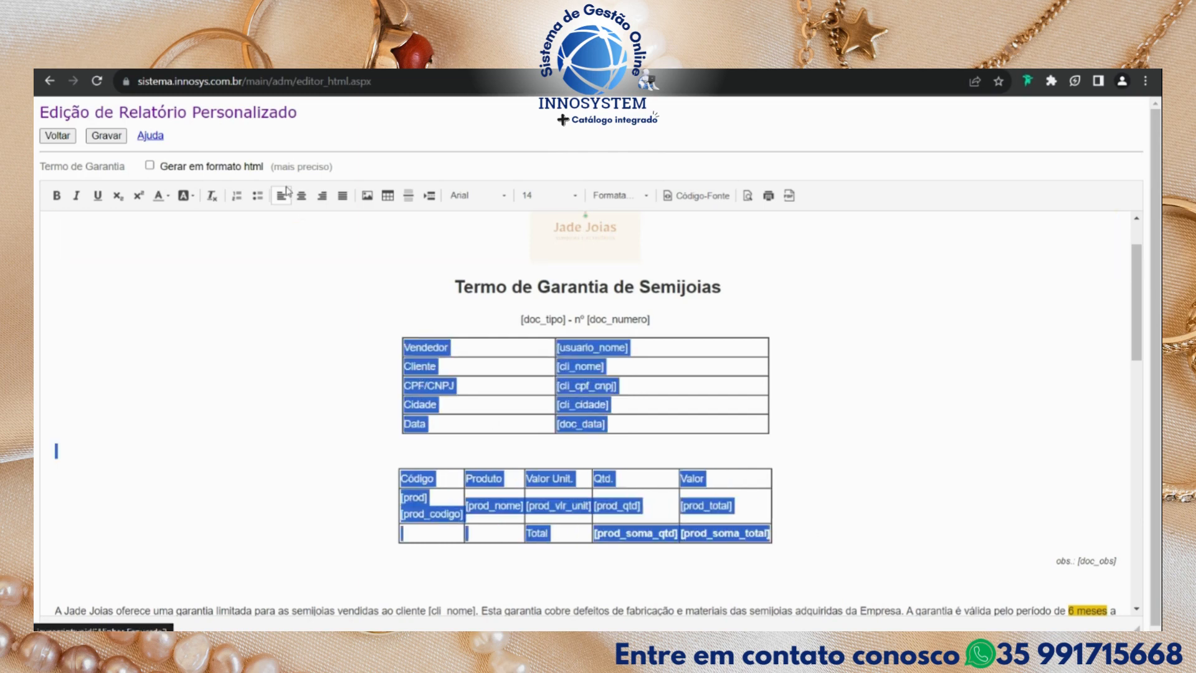
click(521, 290)
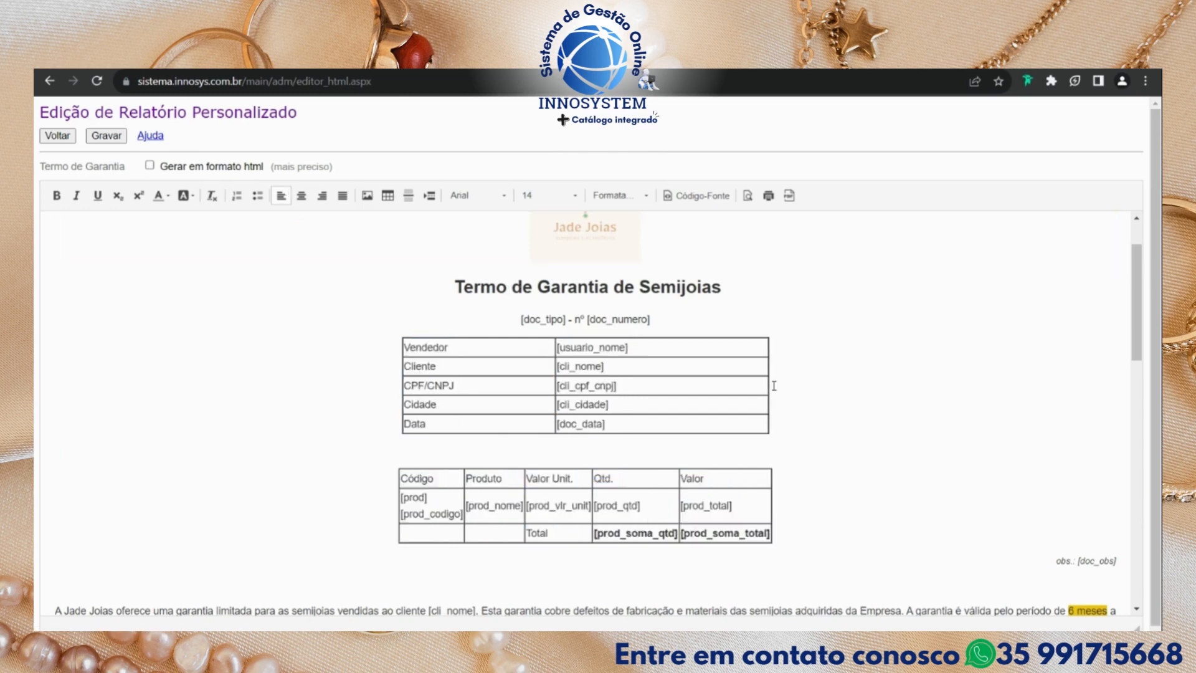
Set the inner margin of the Vendedor-to-Data table to 3.
right_click(729, 385)
click(793, 504)
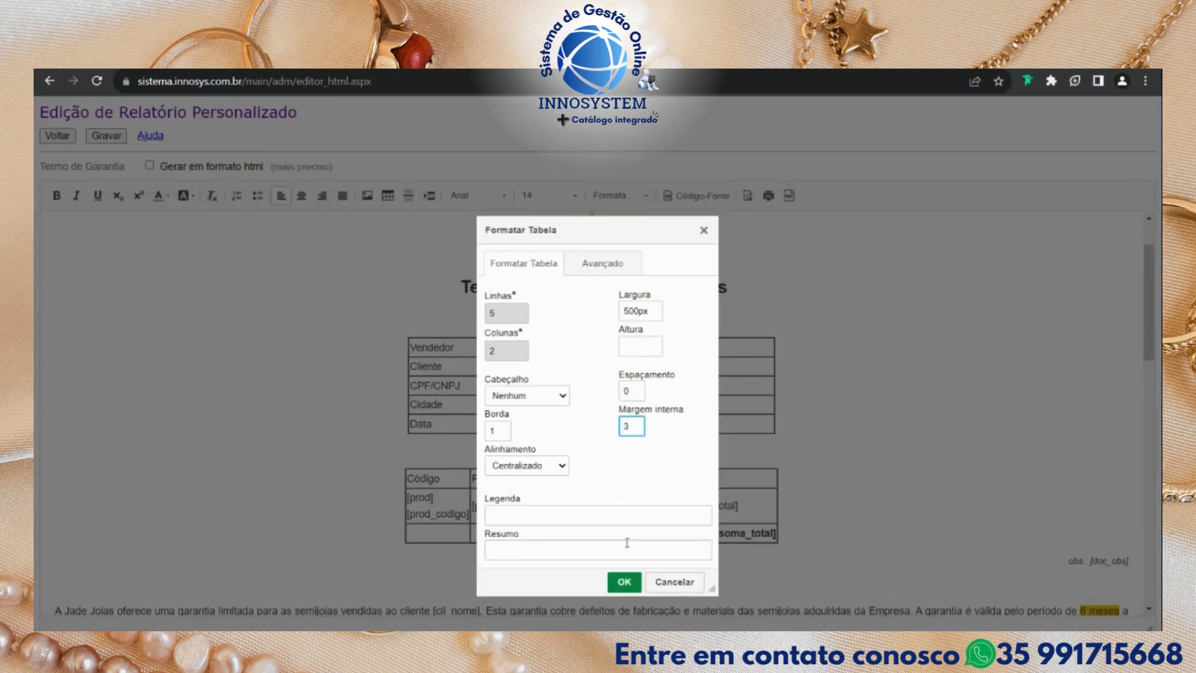
click(624, 581)
Format the product table with a cell spacing of 0 and the same inner margin as the table above it.
click(756, 489)
scroll(757, 479, down, 1)
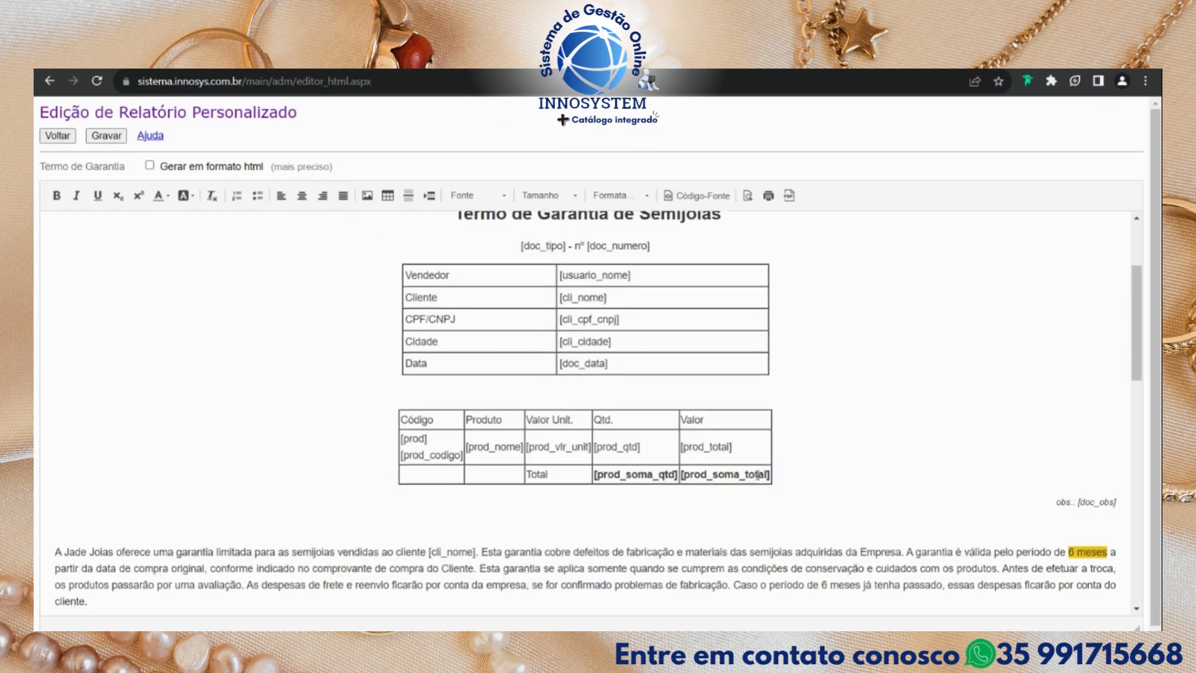
right_click(757, 474)
click(805, 592)
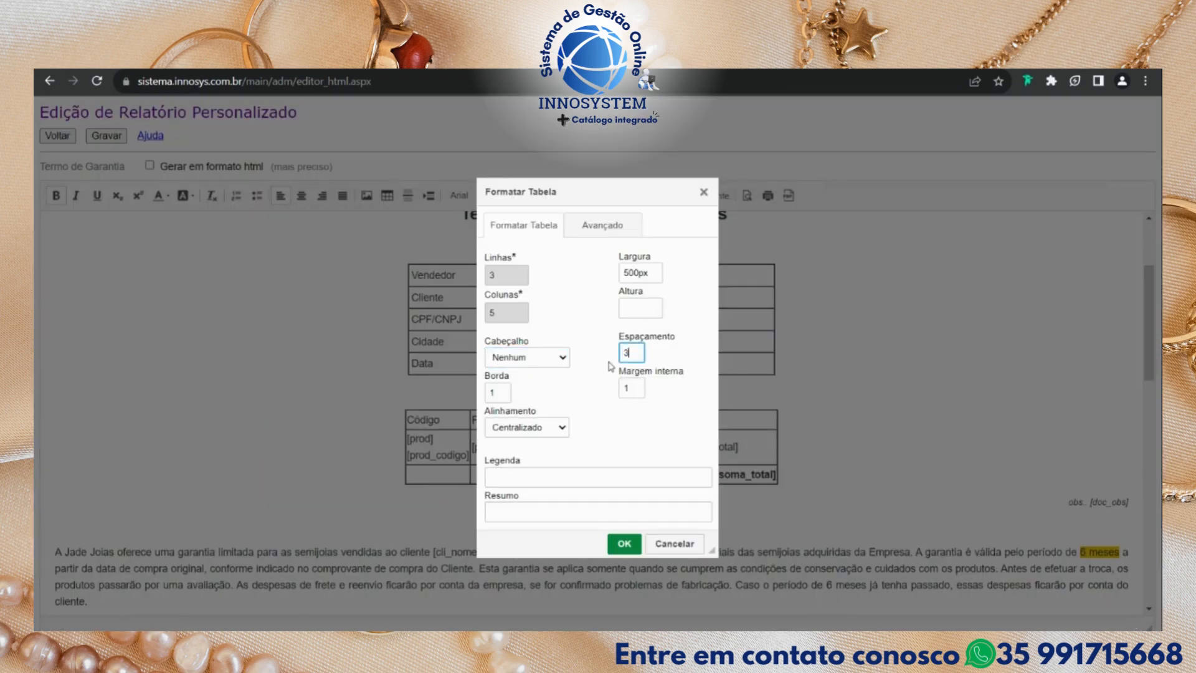
key(BackSpace)
text(0)
click(635, 382)
click(624, 543)
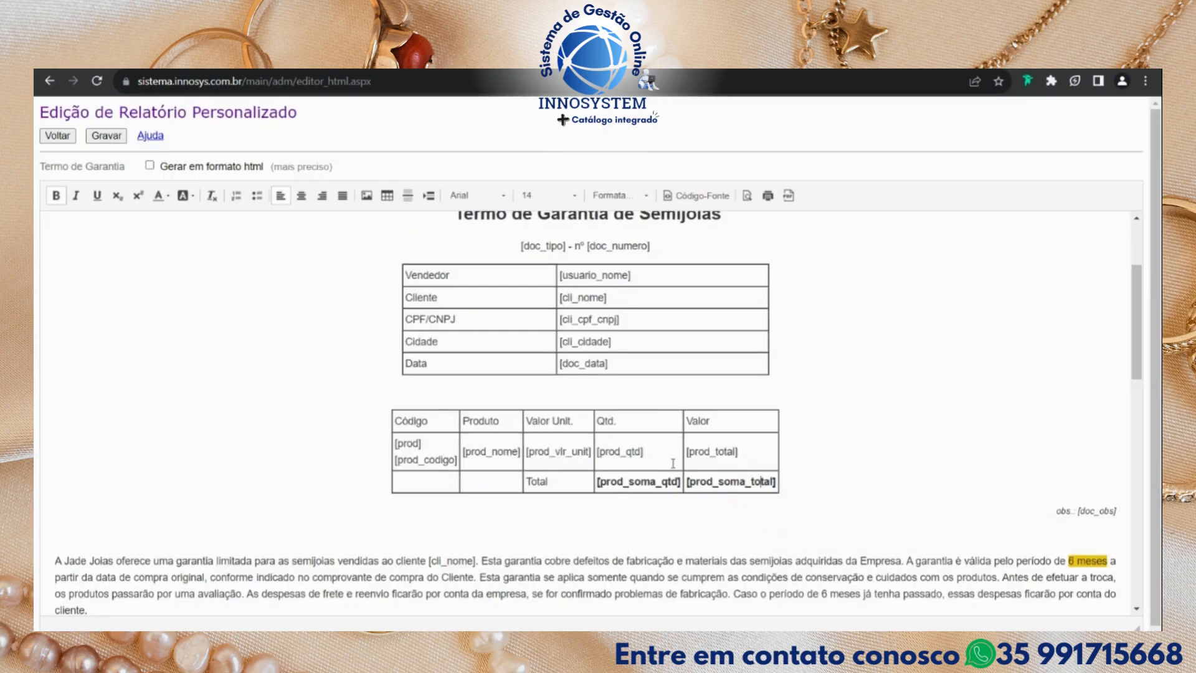
Add a colon after each of the labels Vendedor, Cliente, CPF/CNPJ, Cidade and Data.
click(476, 275)
text(:)
click(476, 299)
text(:)
text(:)
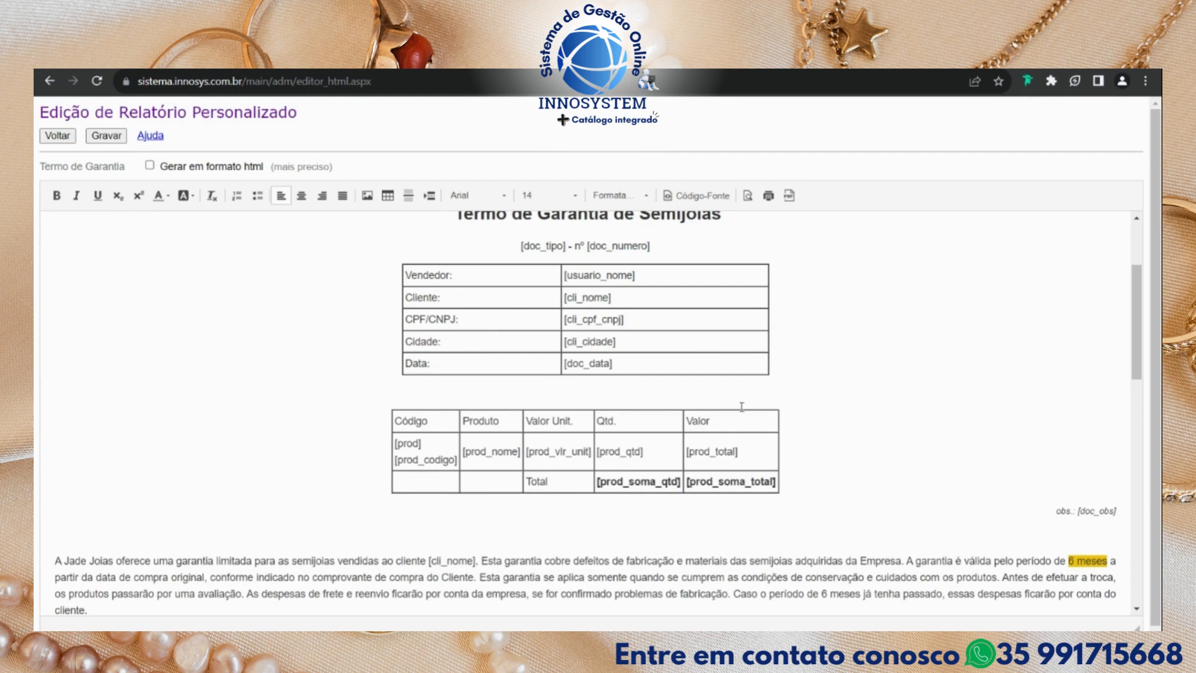
Set the text of both tables to font size 12 and rename the product table's Valor header to Valor Total.
drag(741, 406, 396, 350)
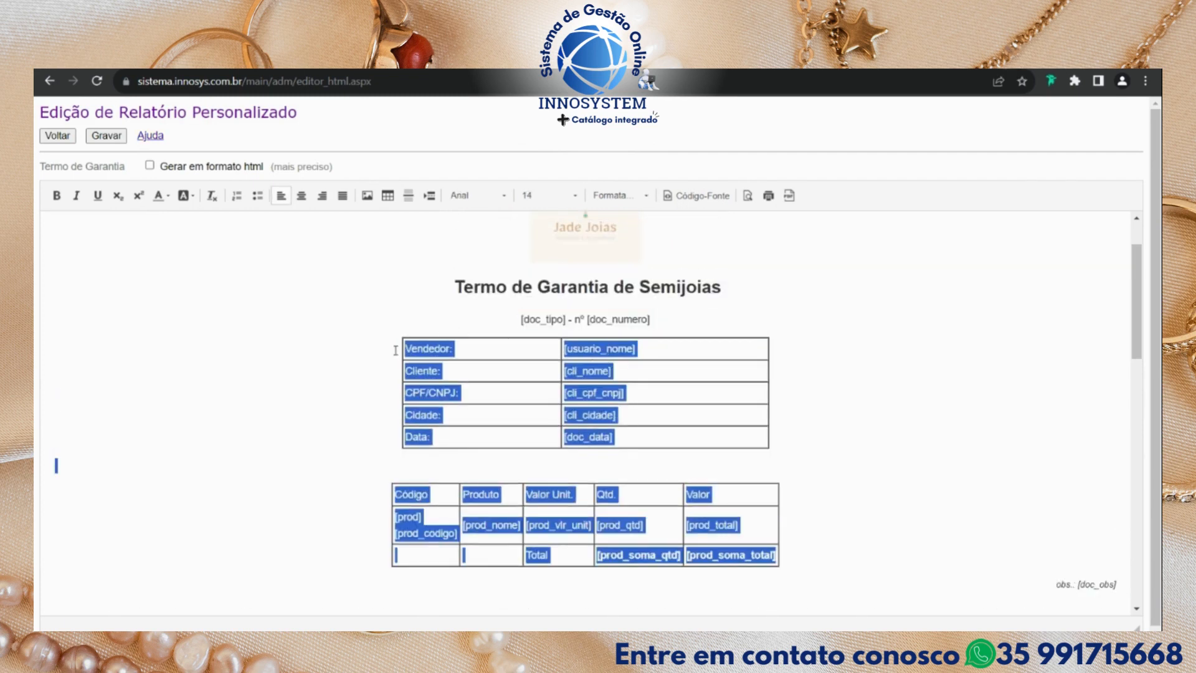
click(548, 195)
click(545, 242)
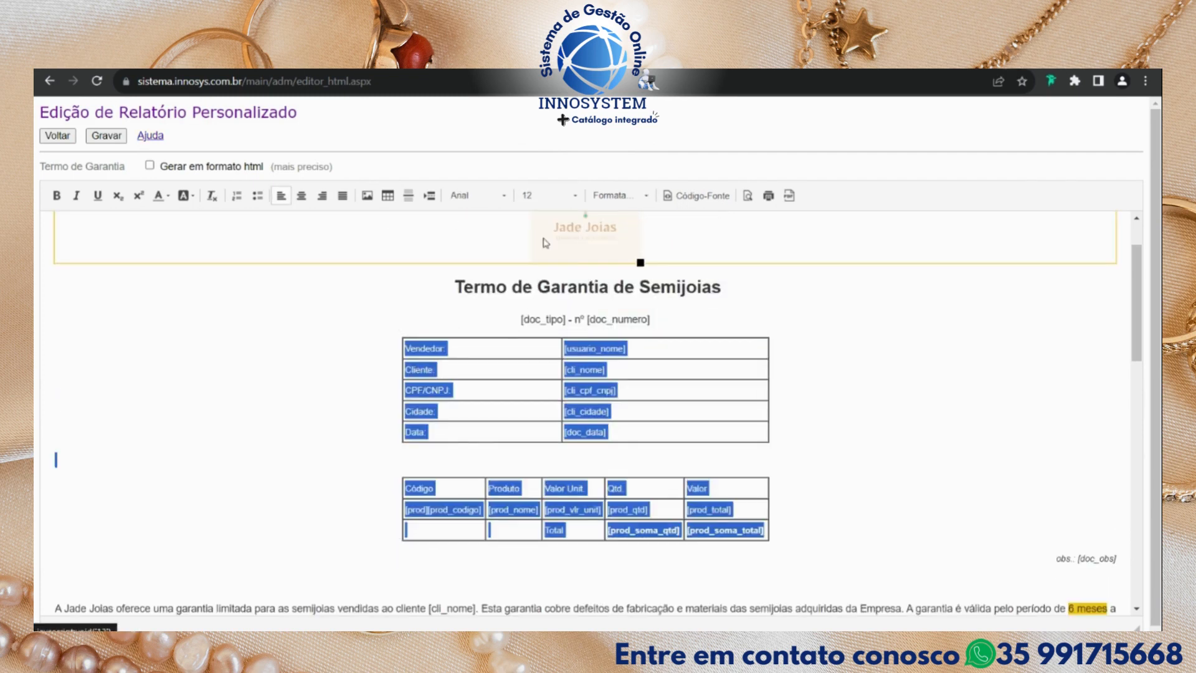
click(810, 428)
click(594, 411)
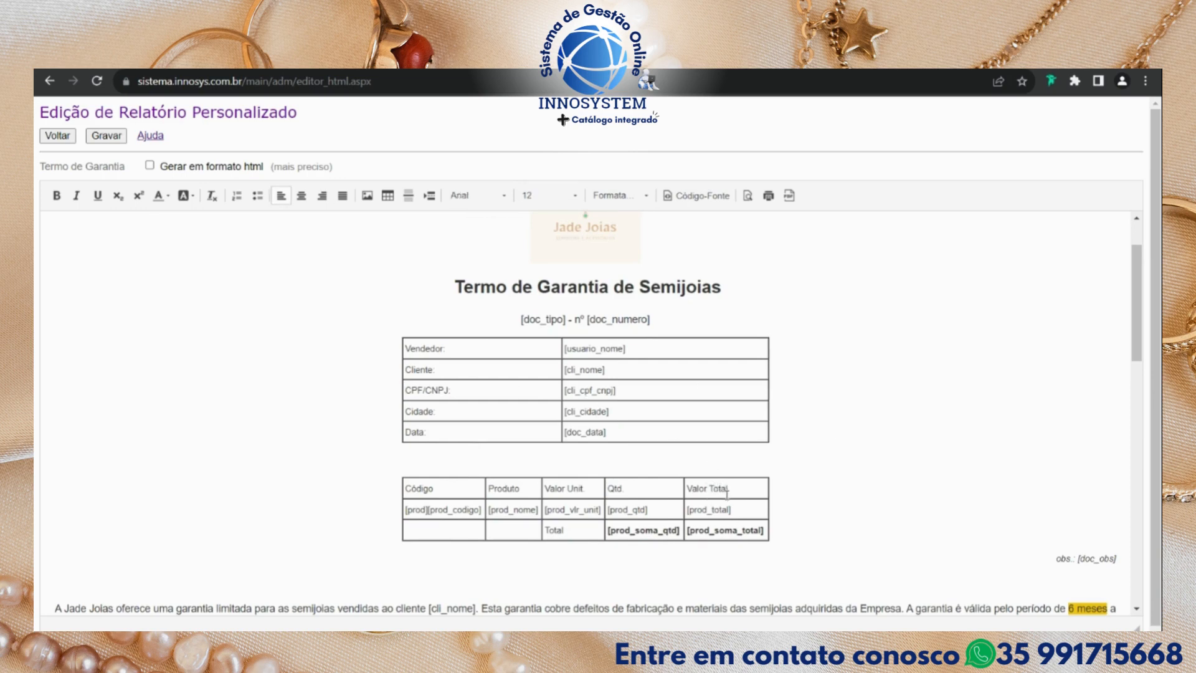
Remove the bold from the closing Jade Joias line under the Considerações Finais and save the report.
scroll(741, 493, down, 20)
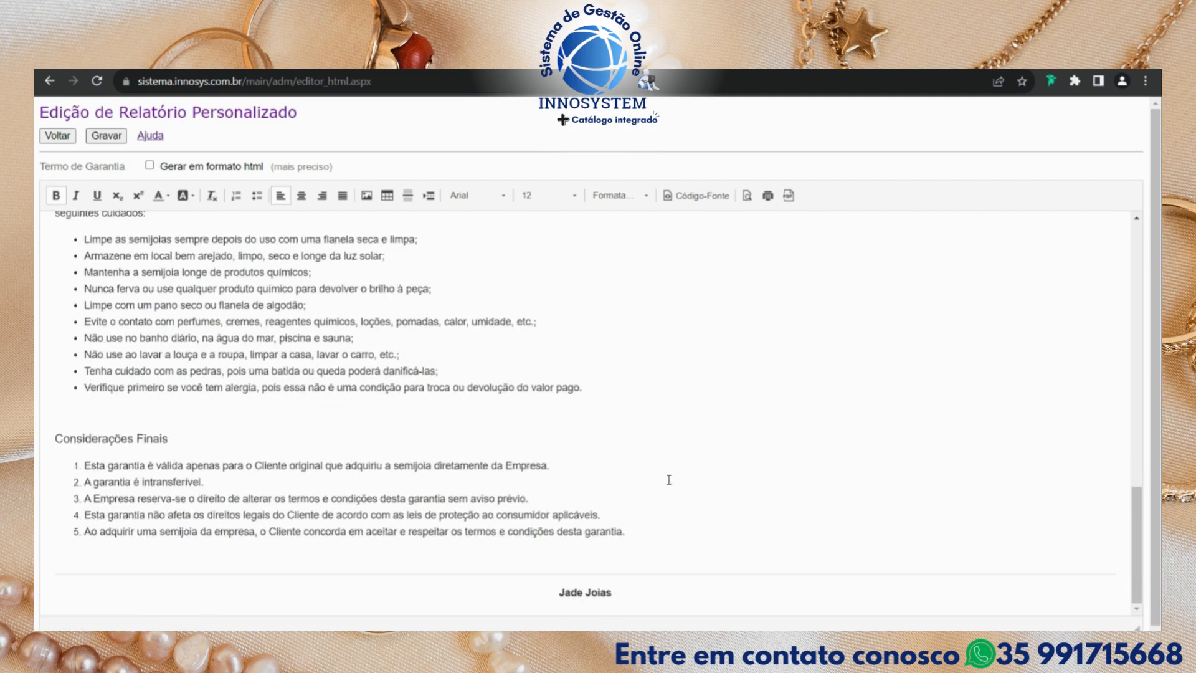
click(588, 594)
triple_click(588, 594)
click(588, 593)
triple_click(588, 594)
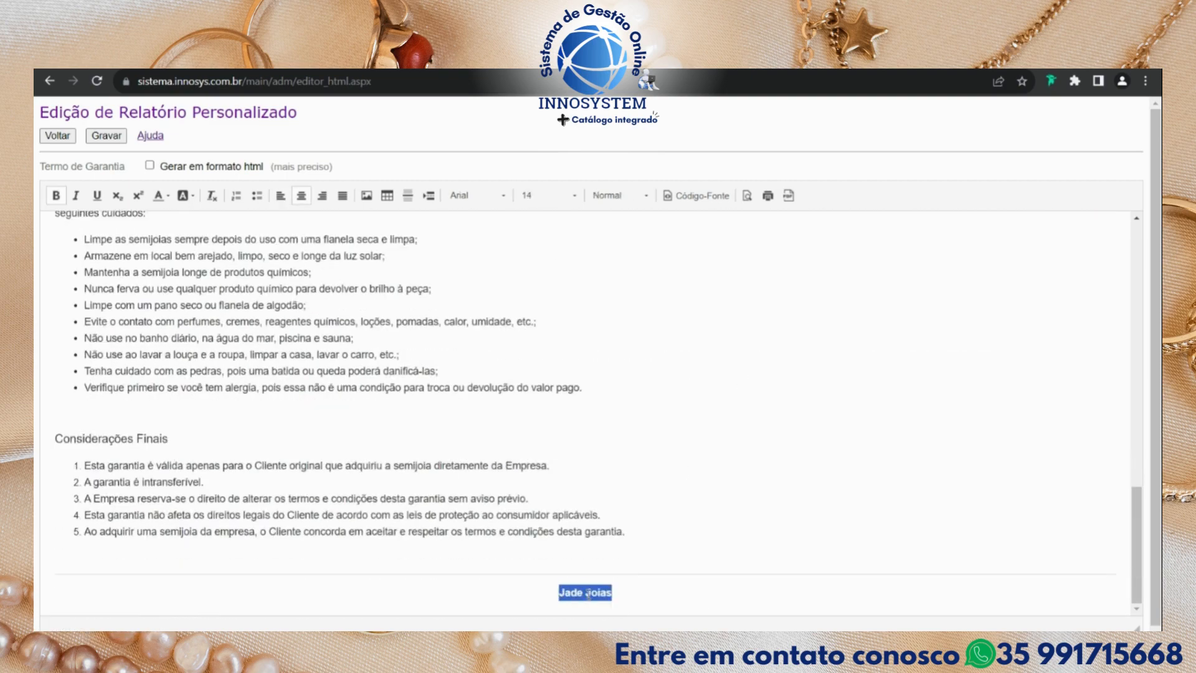
click(623, 590)
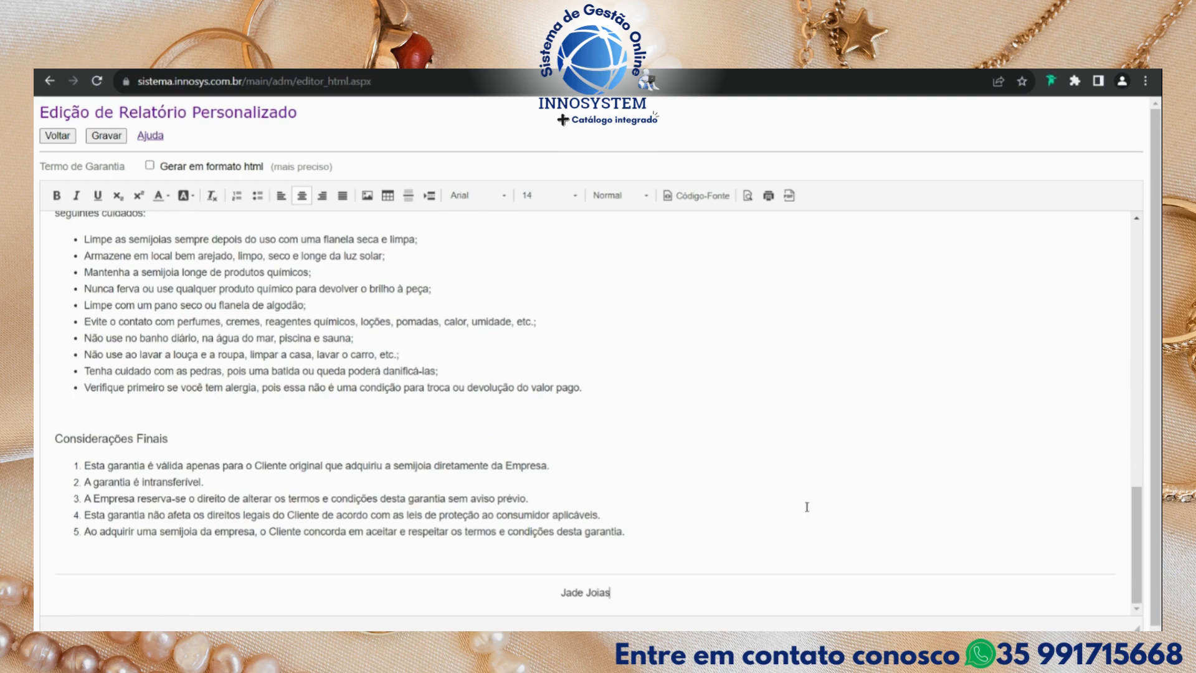
scroll(641, 432, up, 20)
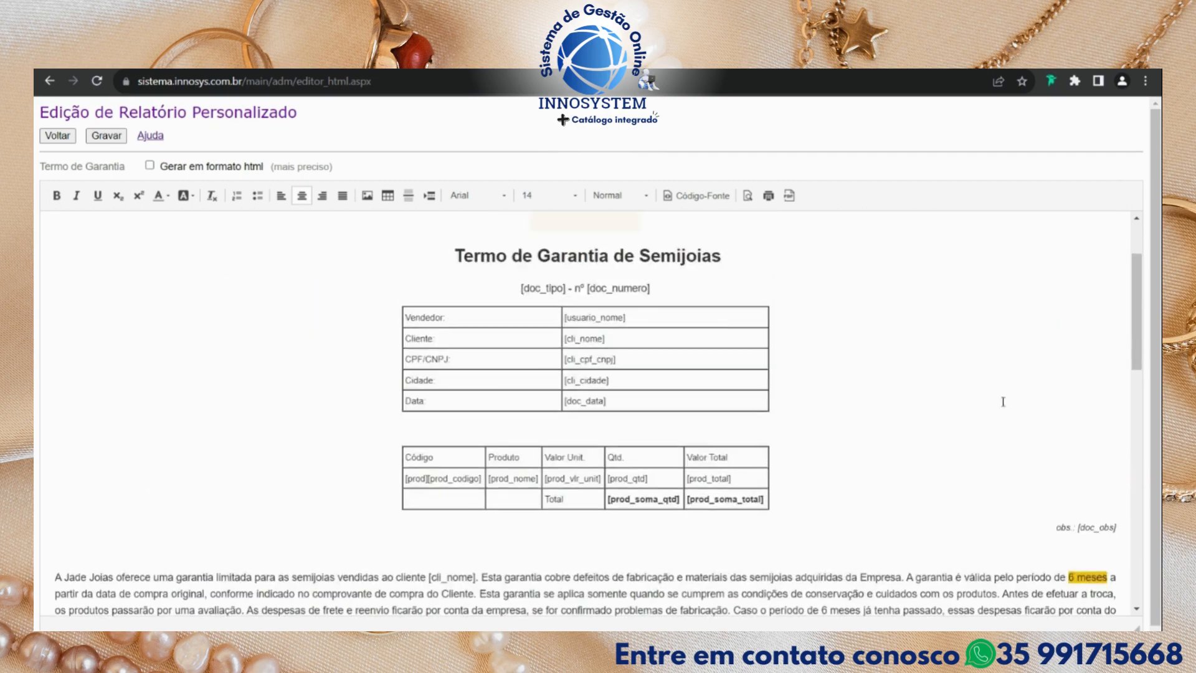
click(111, 136)
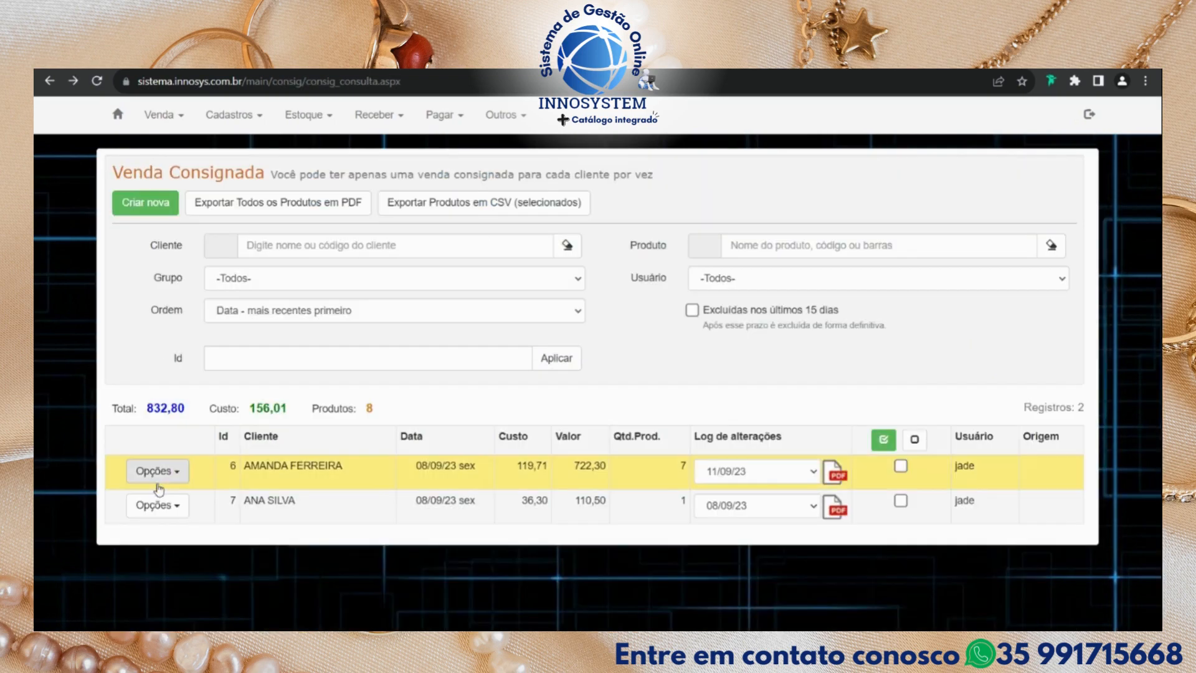
Generate the Termo de Garantia for consigned sale 6 from the Venda Consignada list.
click(152, 470)
scroll(194, 509, down, 1)
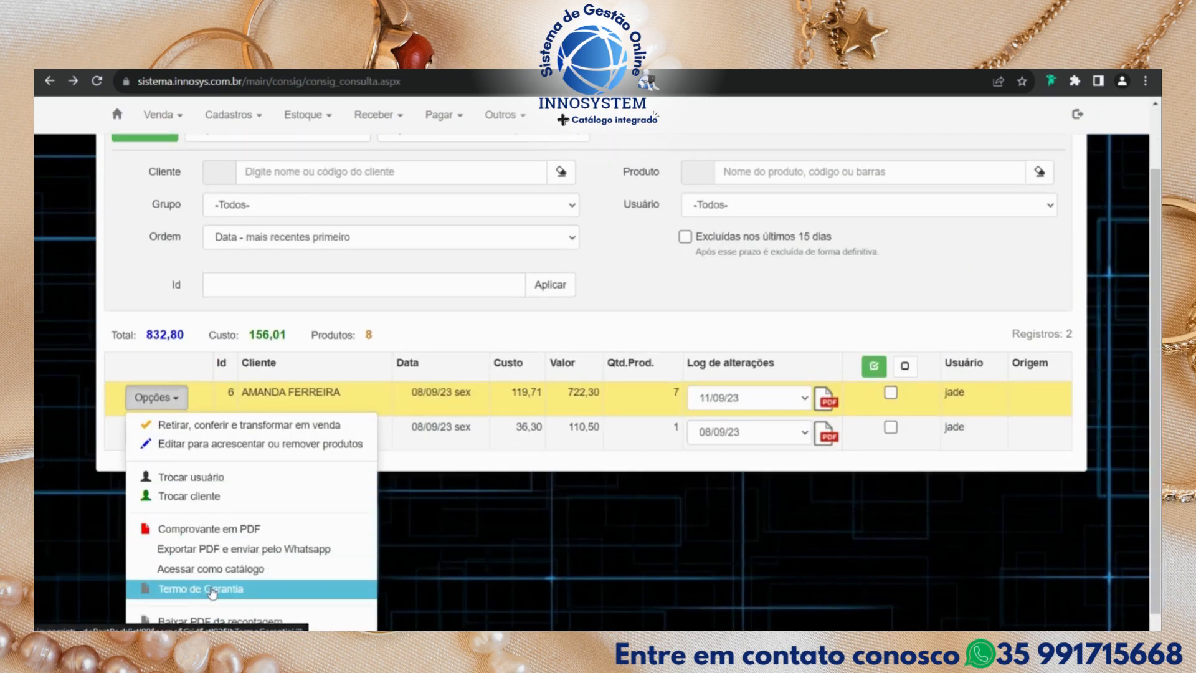
click(245, 593)
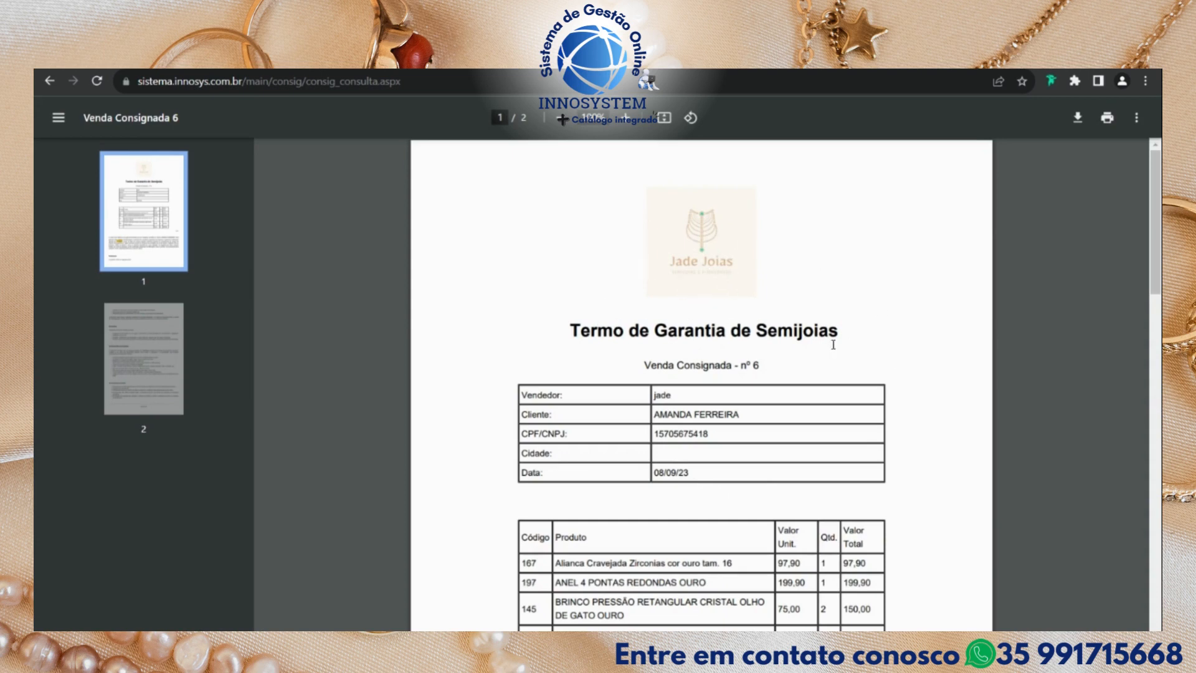
Examine the generated PDF's document type, client data, product table, warranty text and closing signature line across both pages.
drag(733, 367, 644, 366)
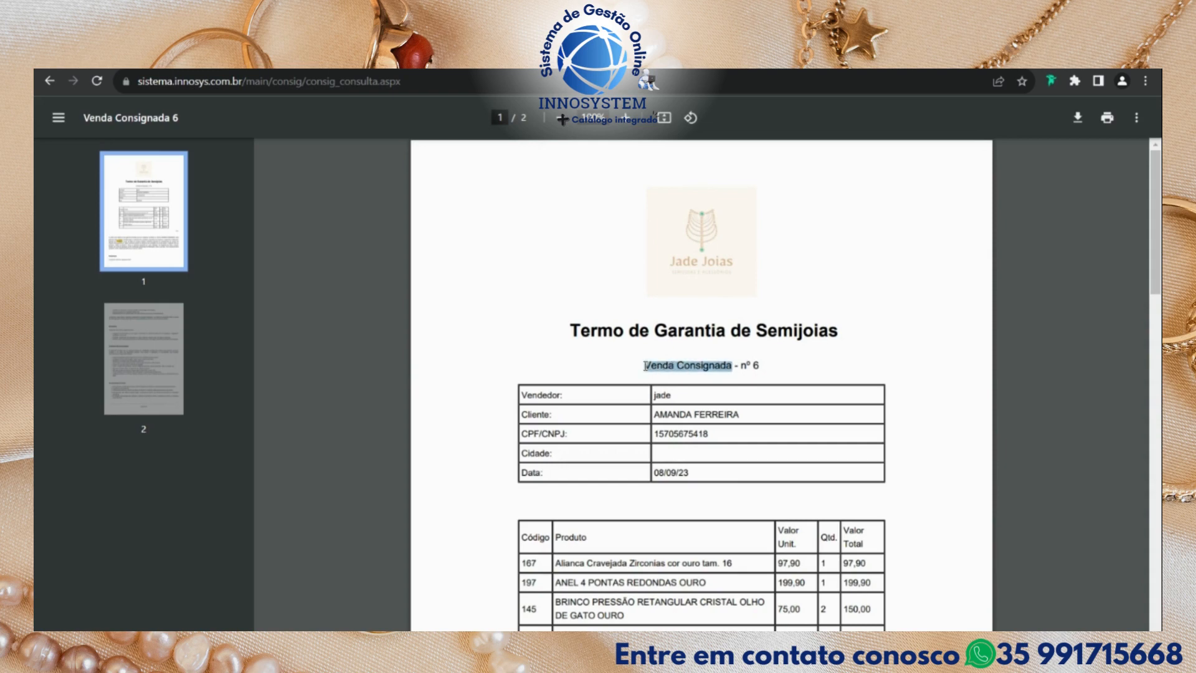
click(733, 366)
scroll(765, 350, down, 1)
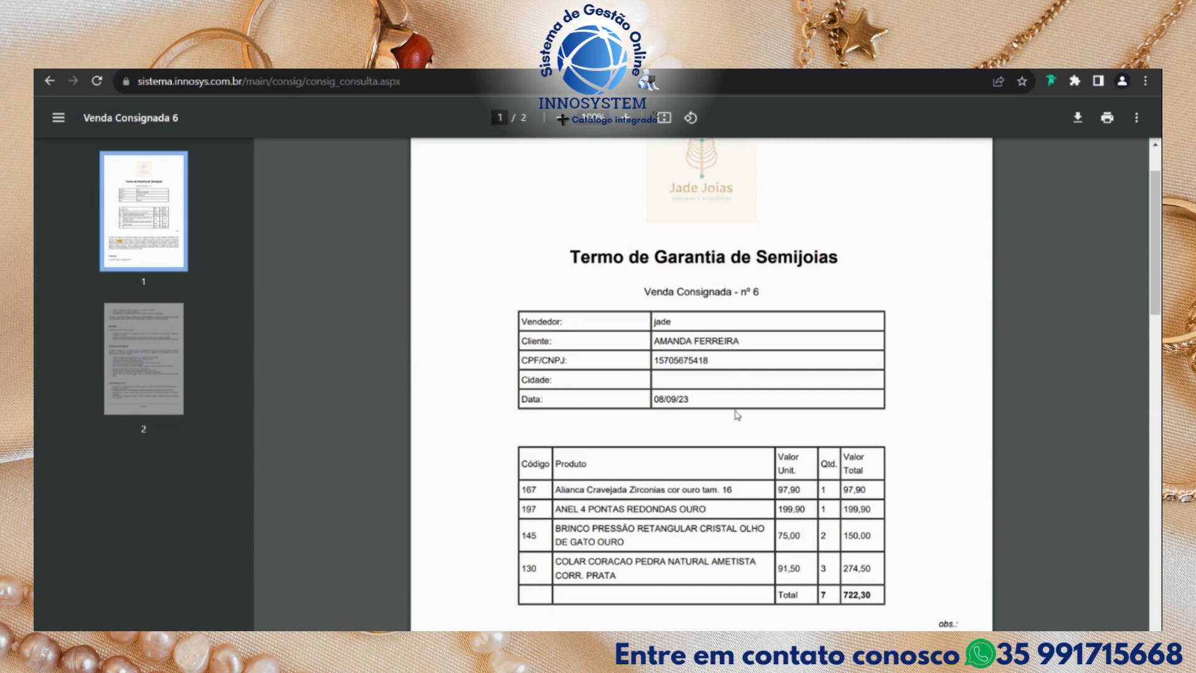
scroll(737, 414, down, 1)
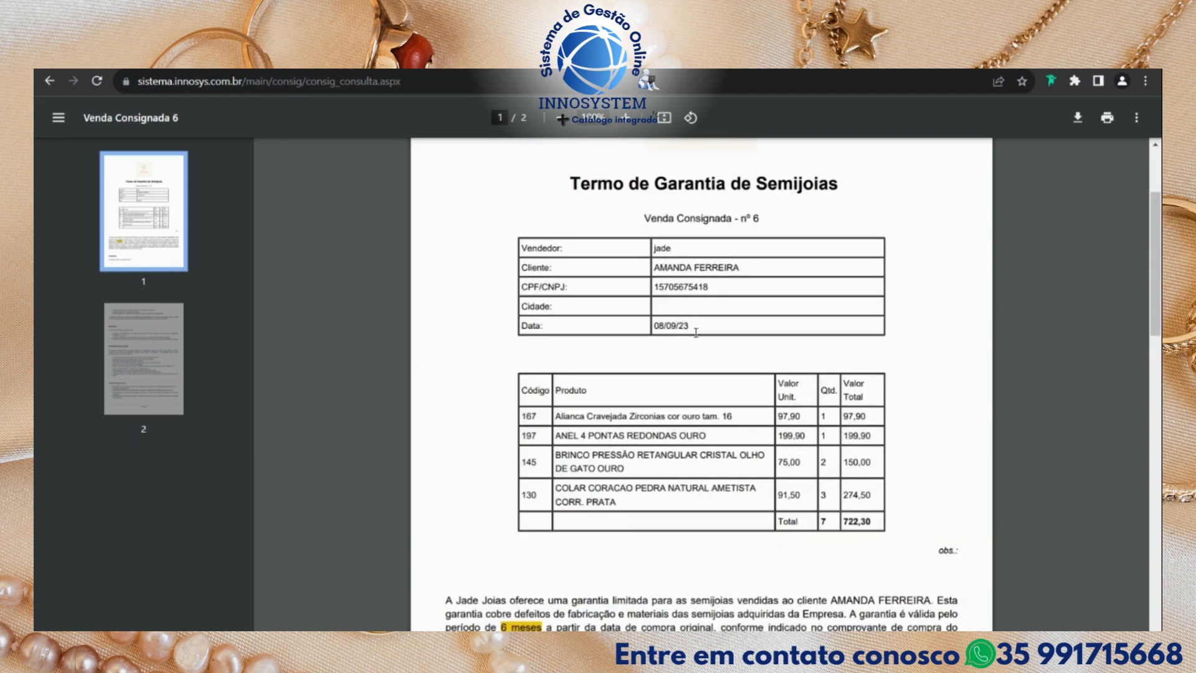
scroll(714, 337, down, 1)
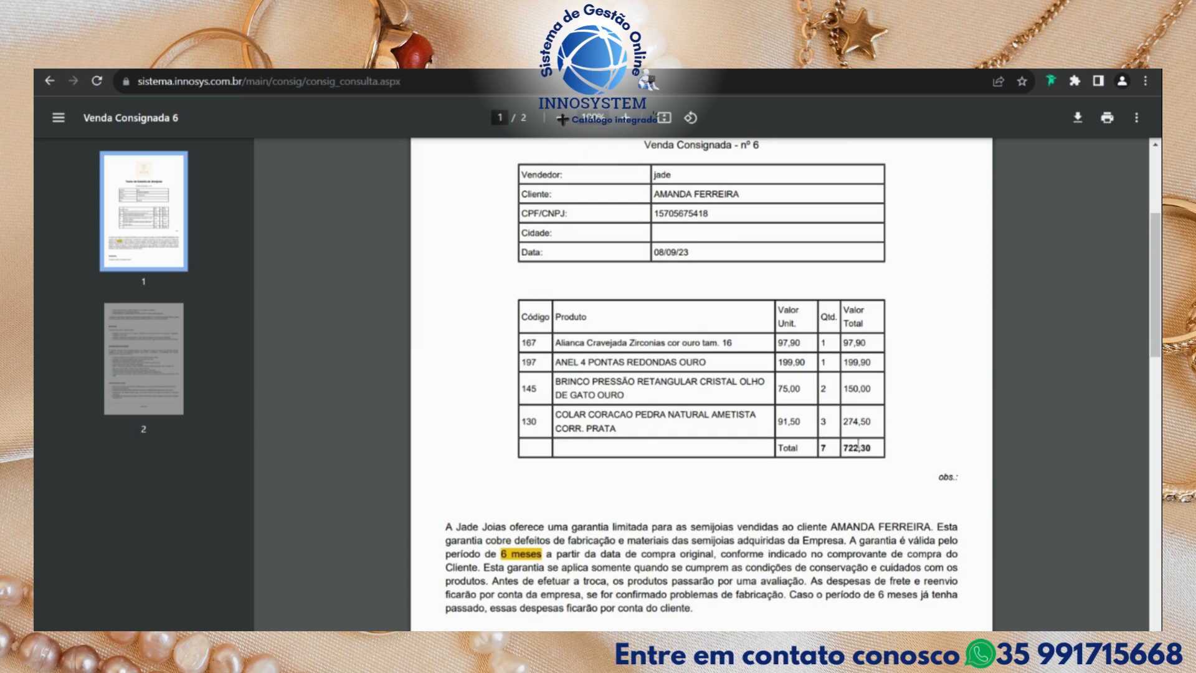
scroll(859, 446, down, 2)
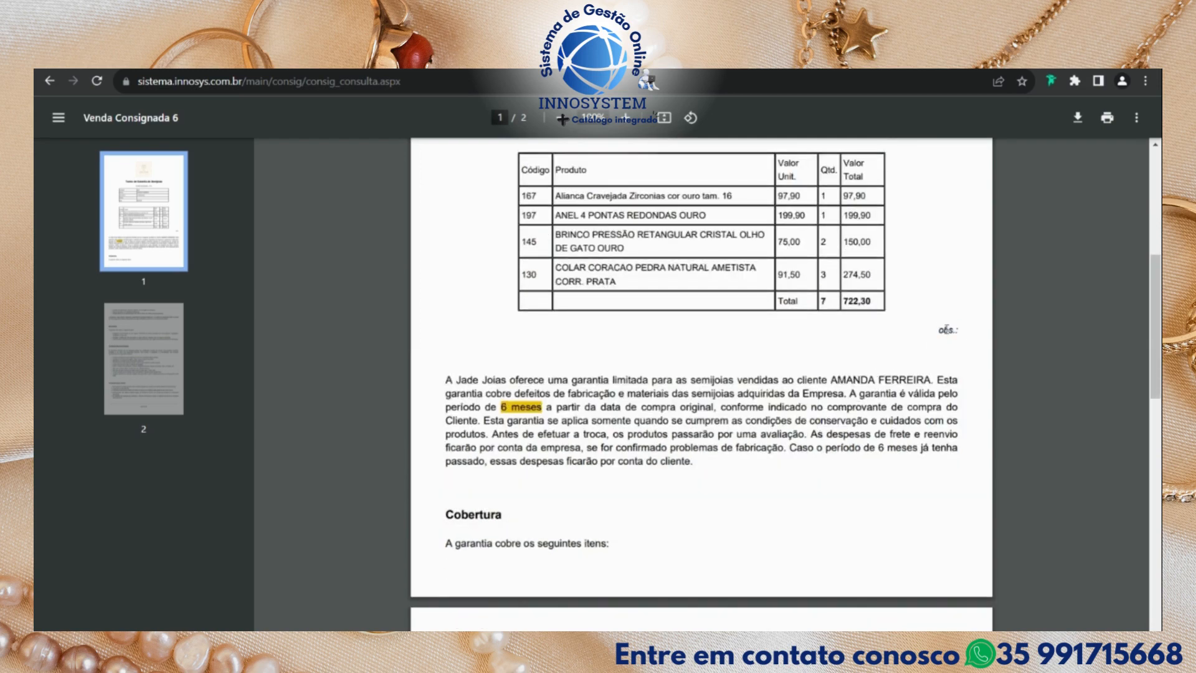
scroll(709, 421, down, 1)
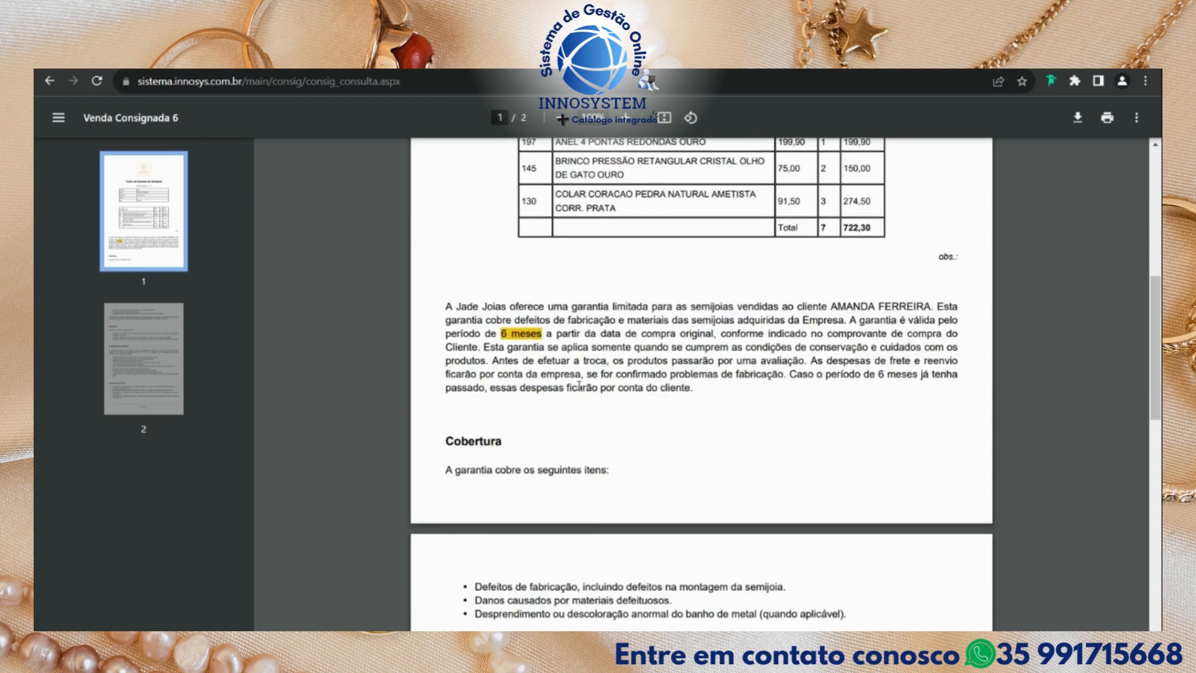
scroll(577, 440, down, 1)
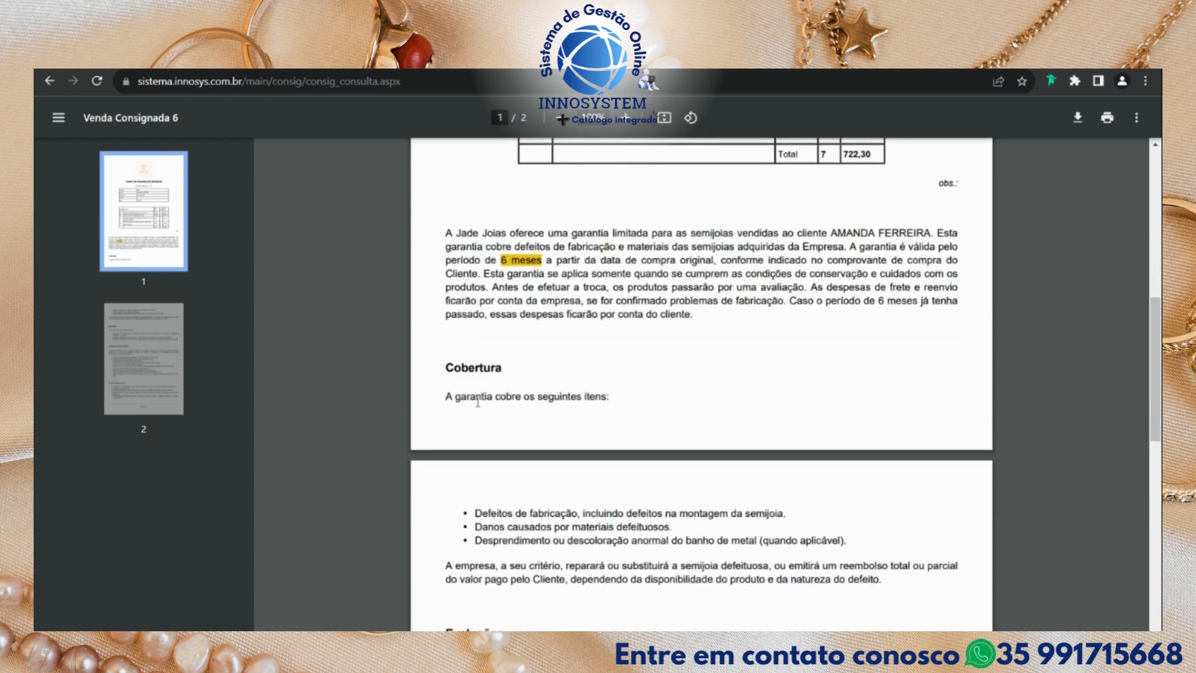
scroll(477, 402, down, 2)
scroll(558, 357, down, 5)
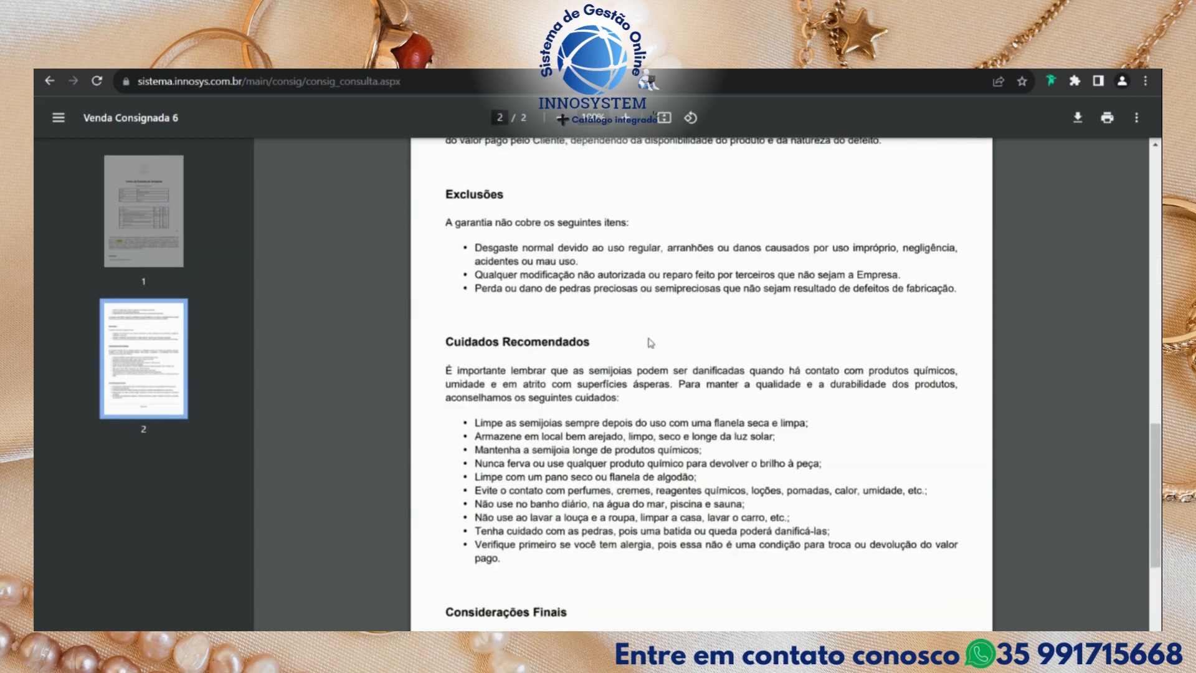
scroll(716, 376, down, 2)
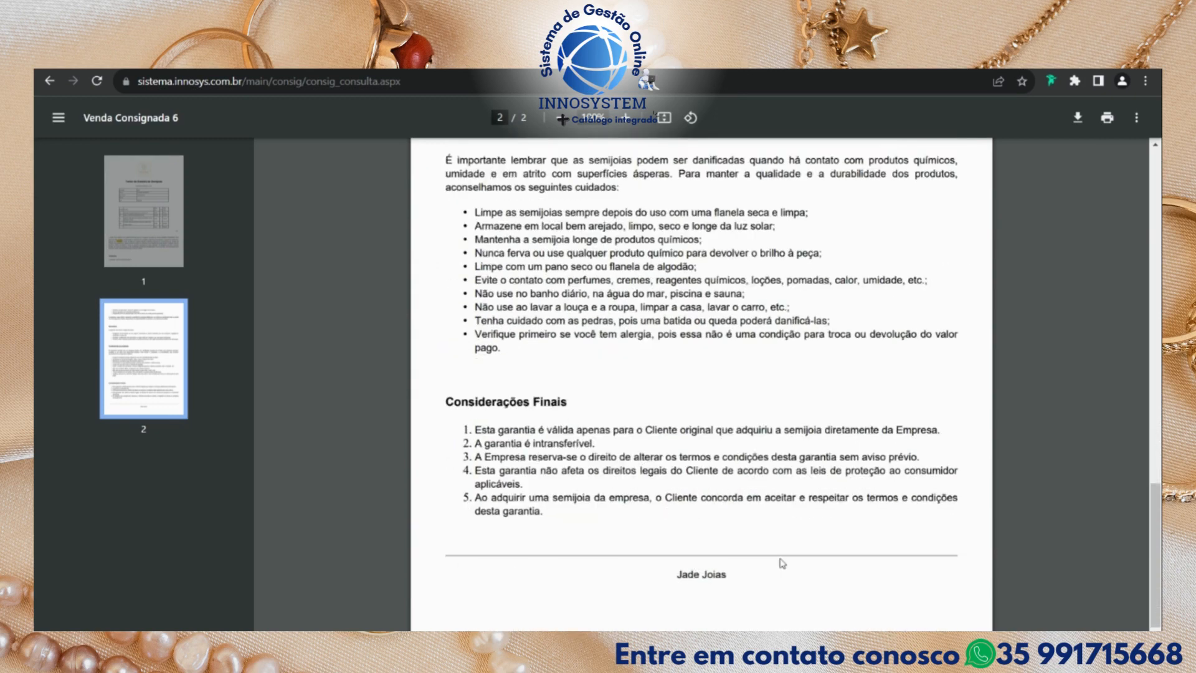
scroll(755, 565, up, 20)
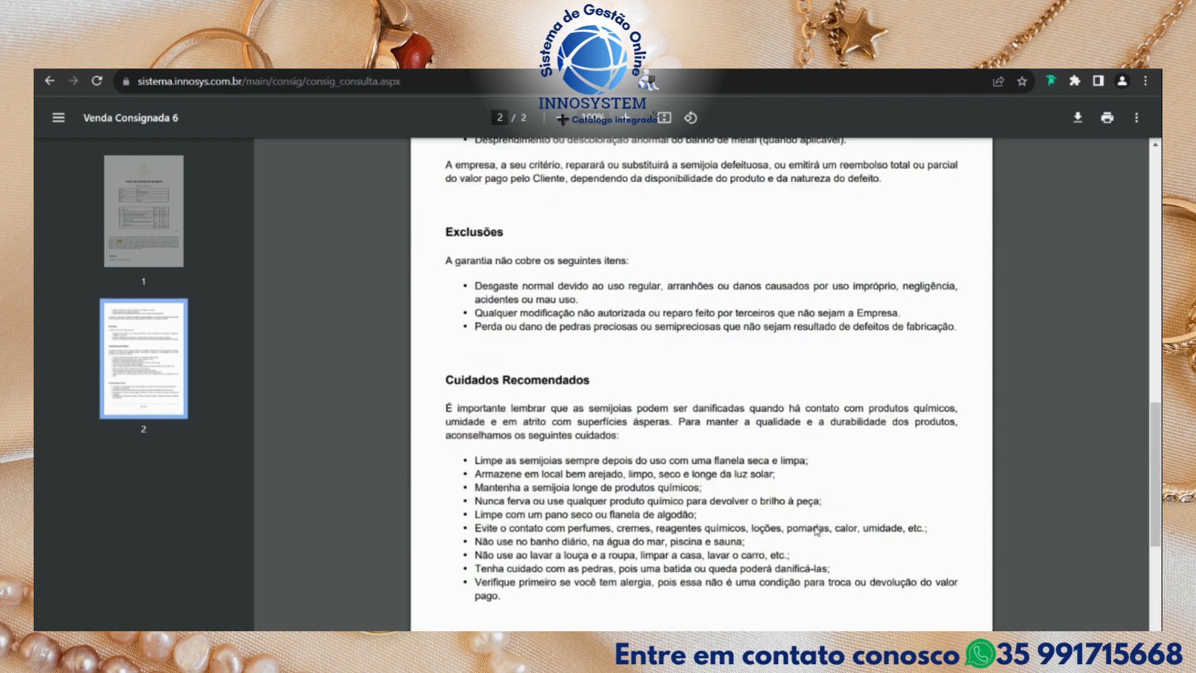
Review the Venda Consignada 6 warranty PDF once more, from the client and product tables to the exclusions and care recommendations.
scroll(675, 315, down, 12)
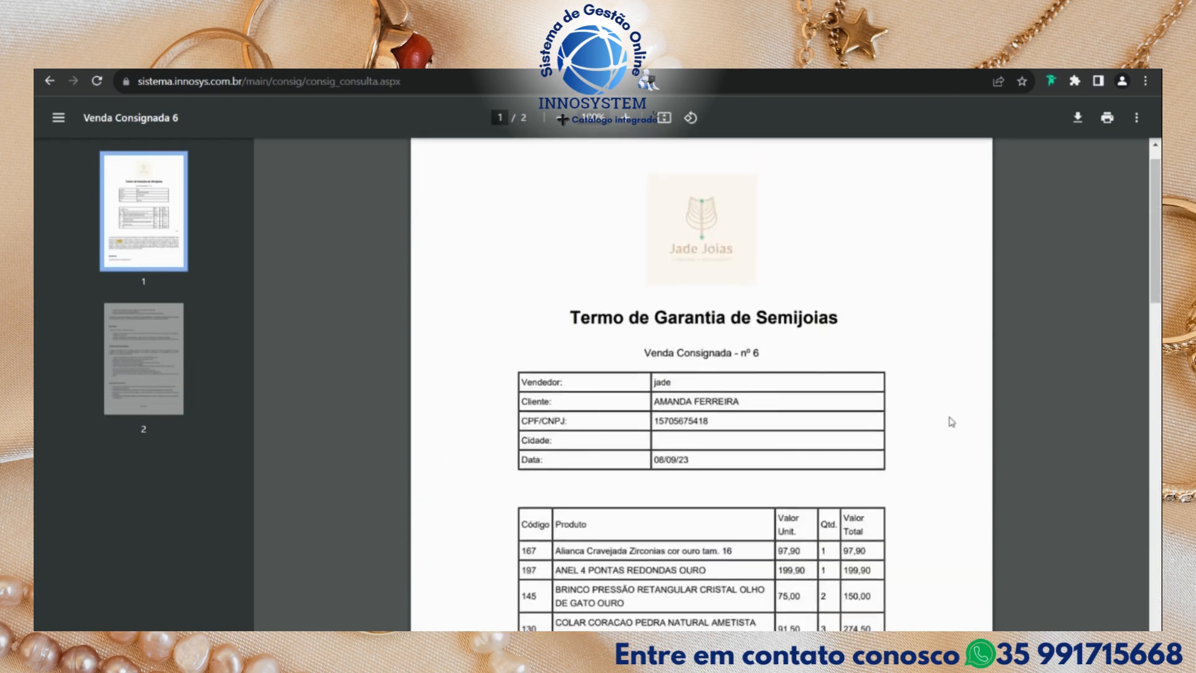
scroll(909, 376, down, 2)
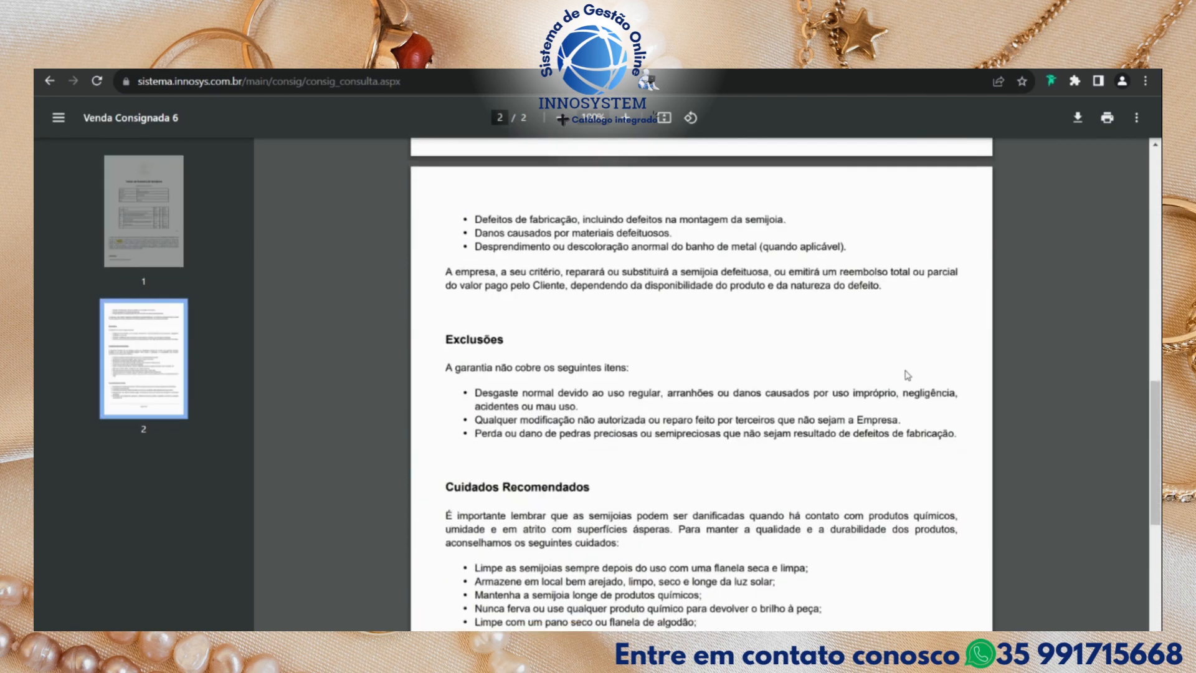
scroll(847, 418, down, 5)
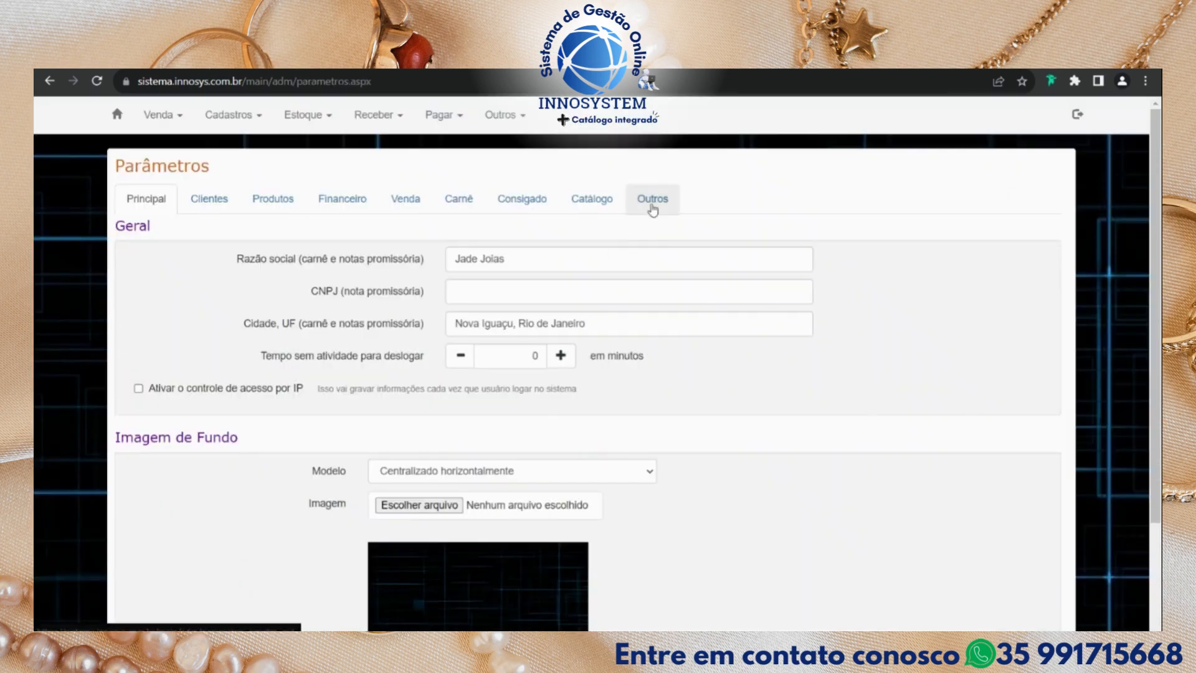
Open the Termo de Garantia custom report for editing from the Outros parameters and bring up the editor's help guide.
click(652, 210)
click(471, 268)
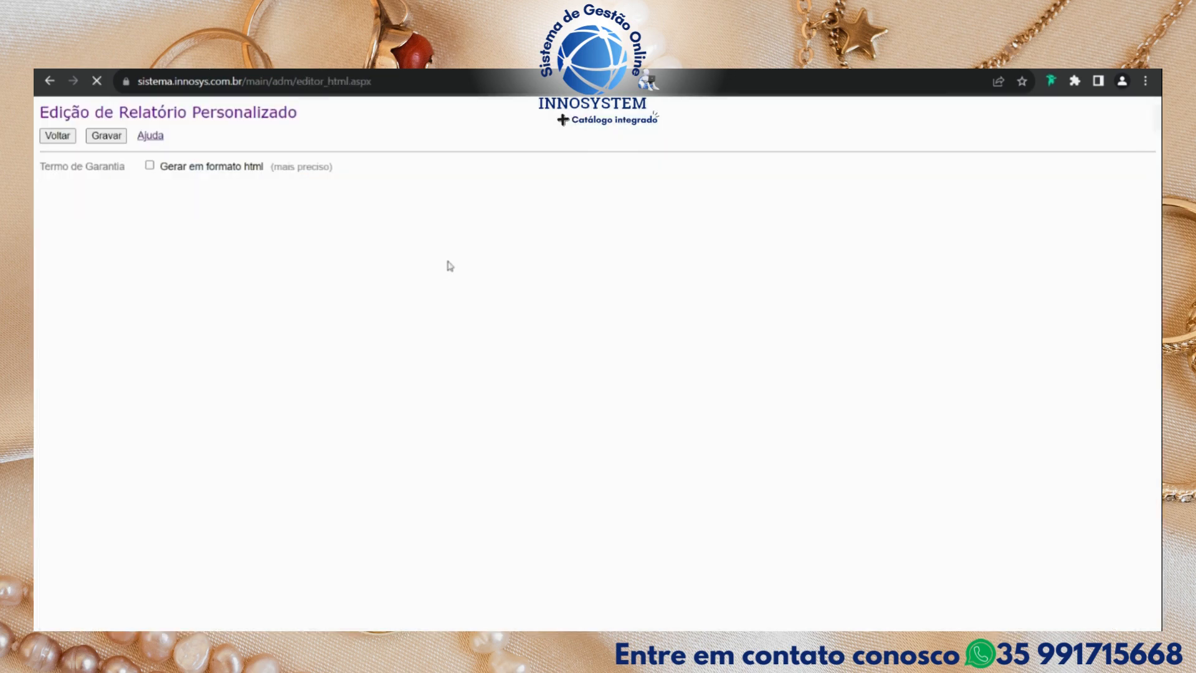
click(157, 136)
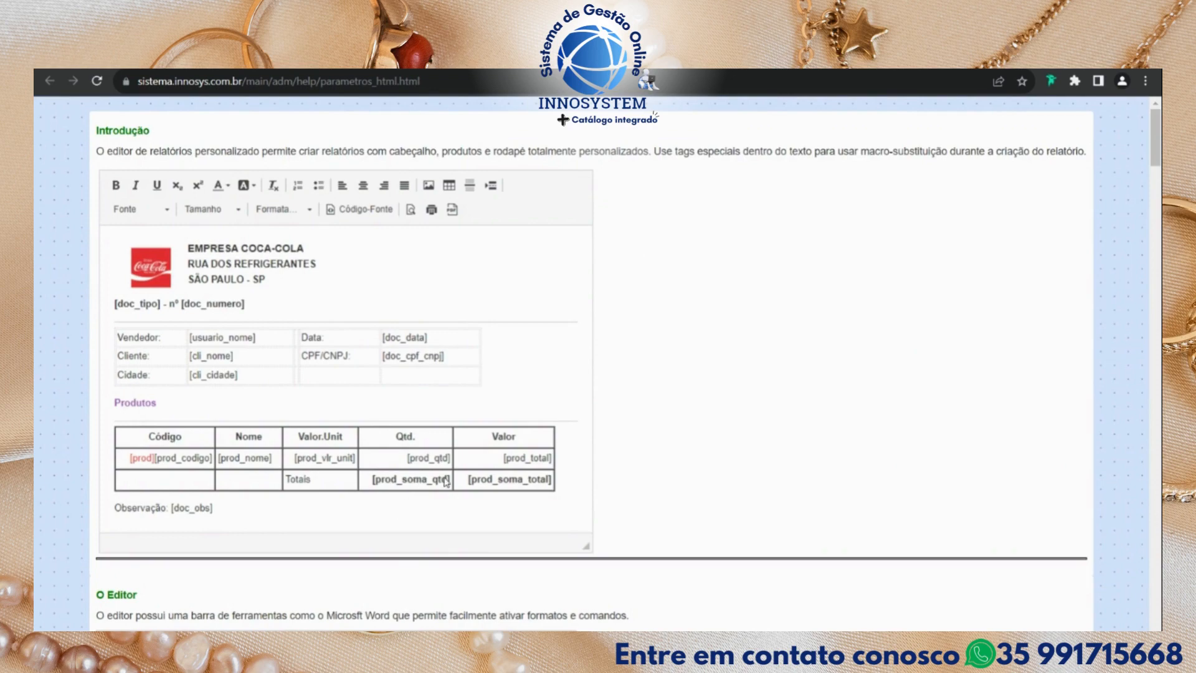
Look through the help guide's introduction, editor toolbar reference and image insertion instructions, down to the special tags section.
scroll(547, 396, down, 7)
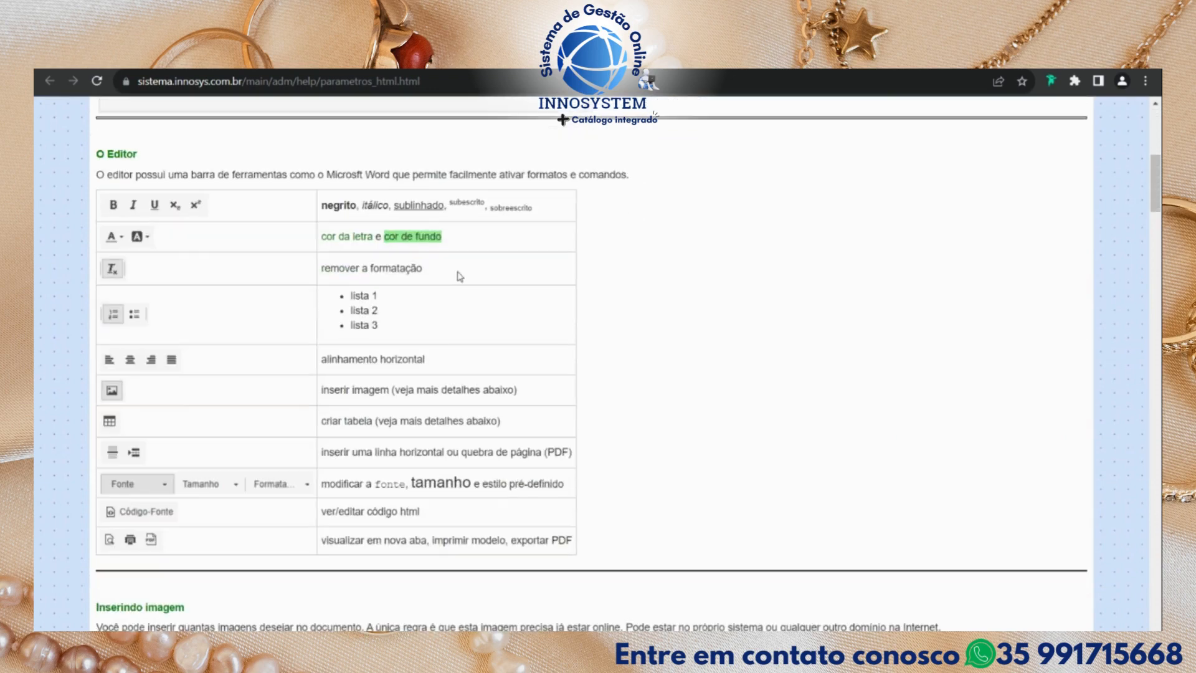
scroll(315, 445, down, 7)
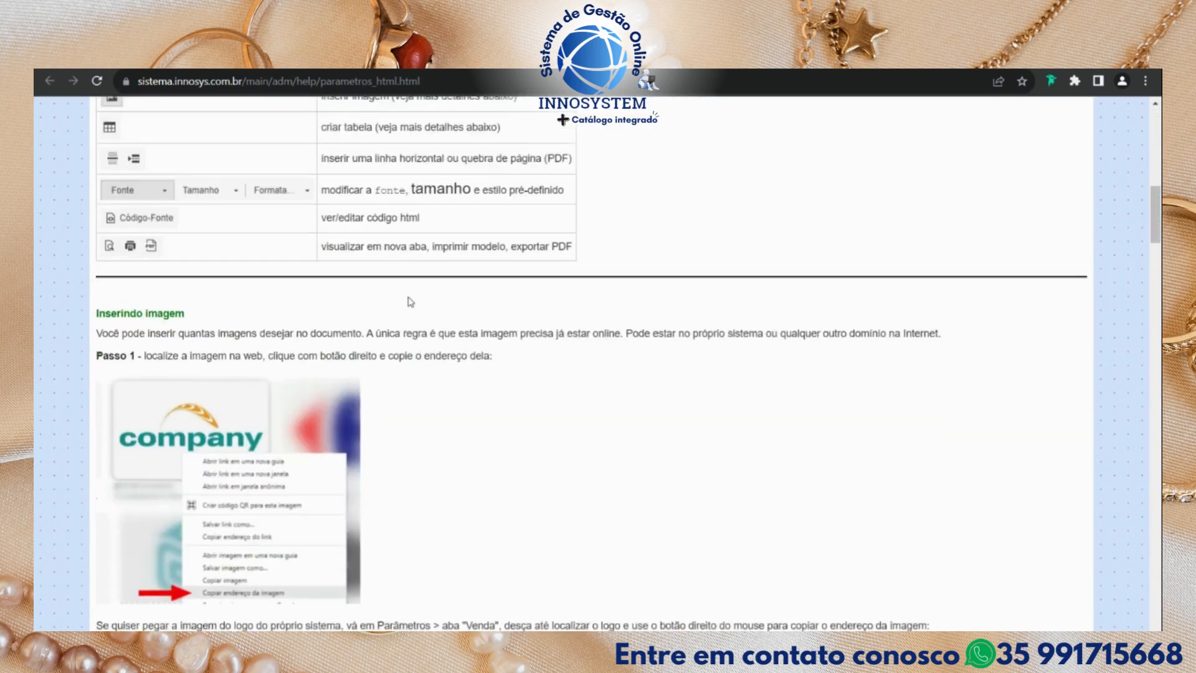
scroll(401, 381, down, 20)
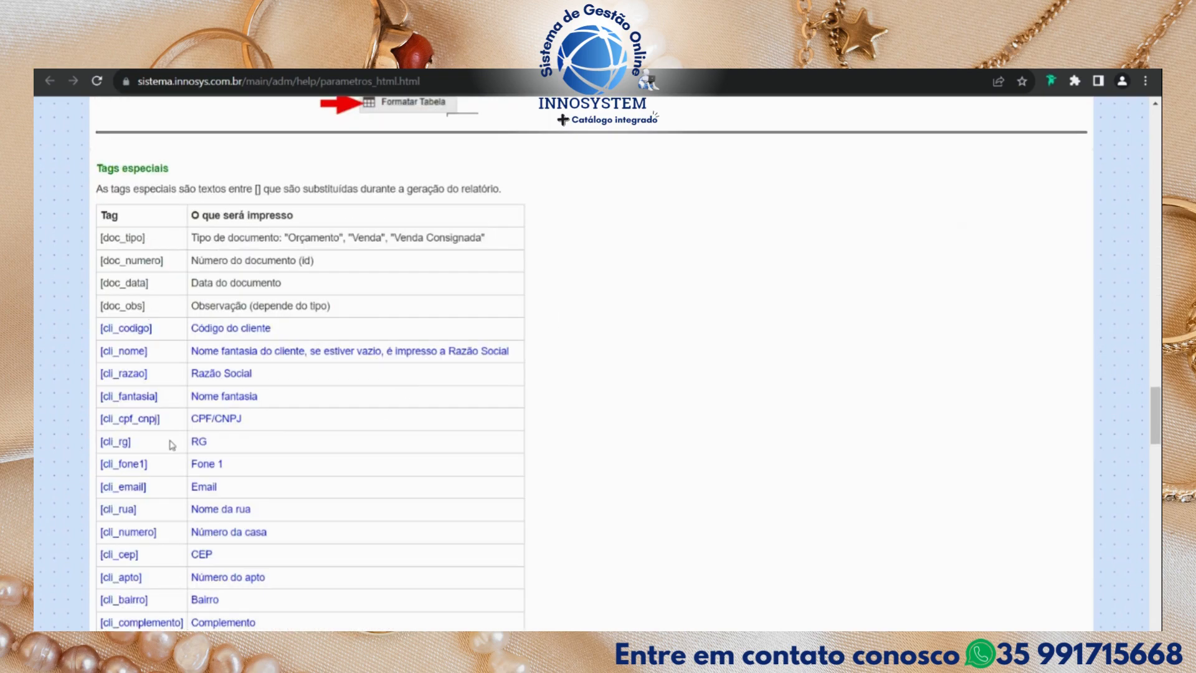
Examine the special tags table for the document, client, user and product tags and what each one prints.
scroll(175, 386, down, 1)
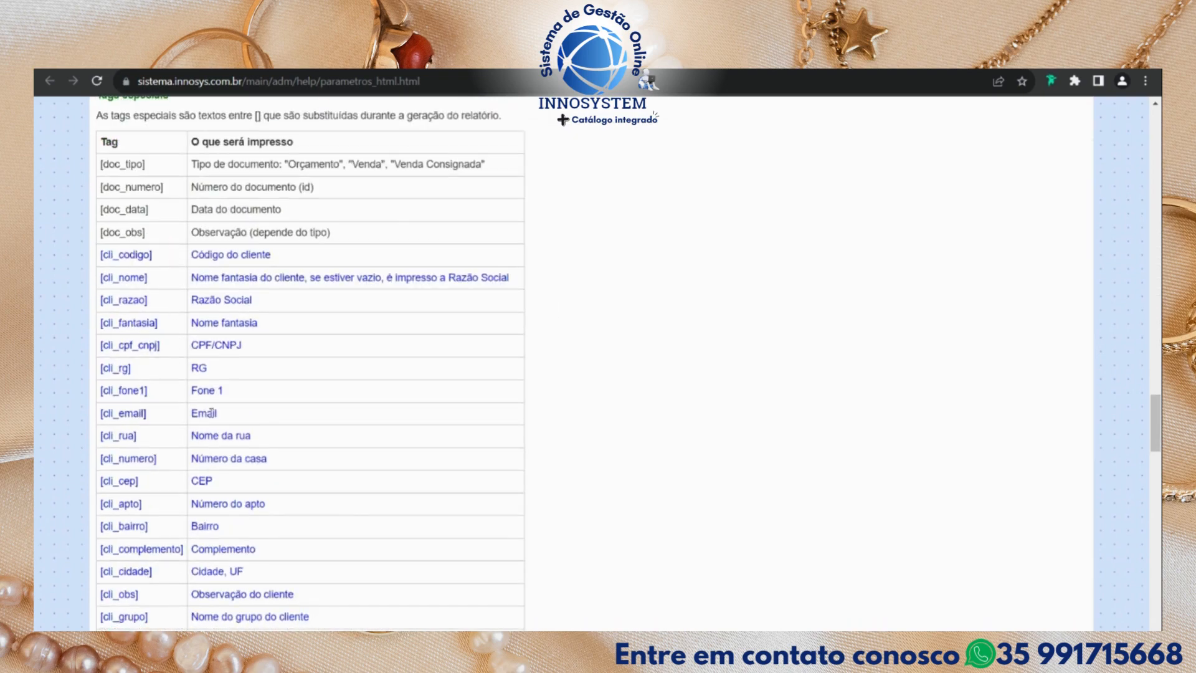
scroll(210, 411, down, 1)
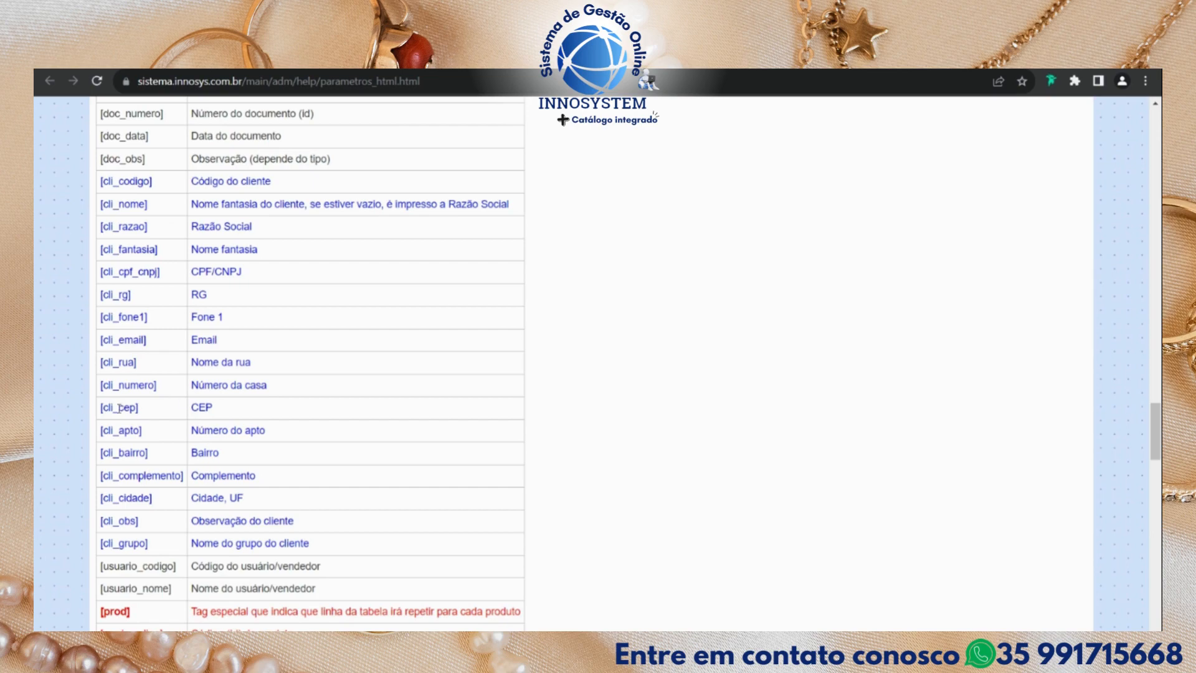
scroll(176, 503, down, 2)
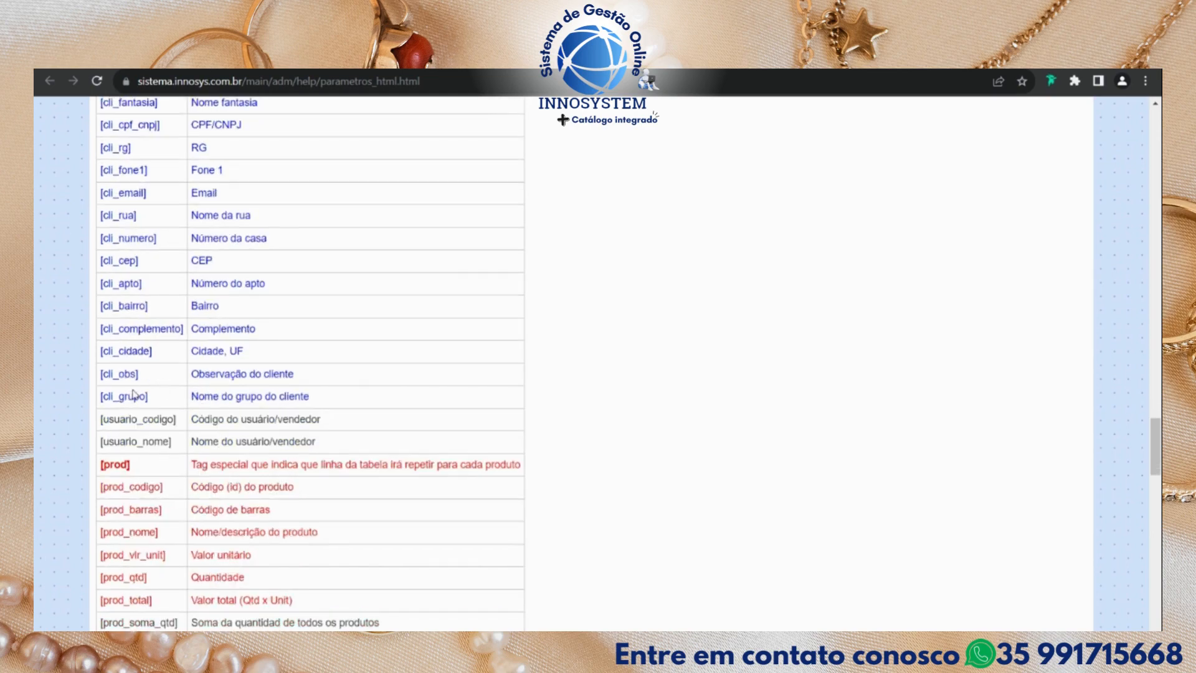
scroll(181, 411, down, 2)
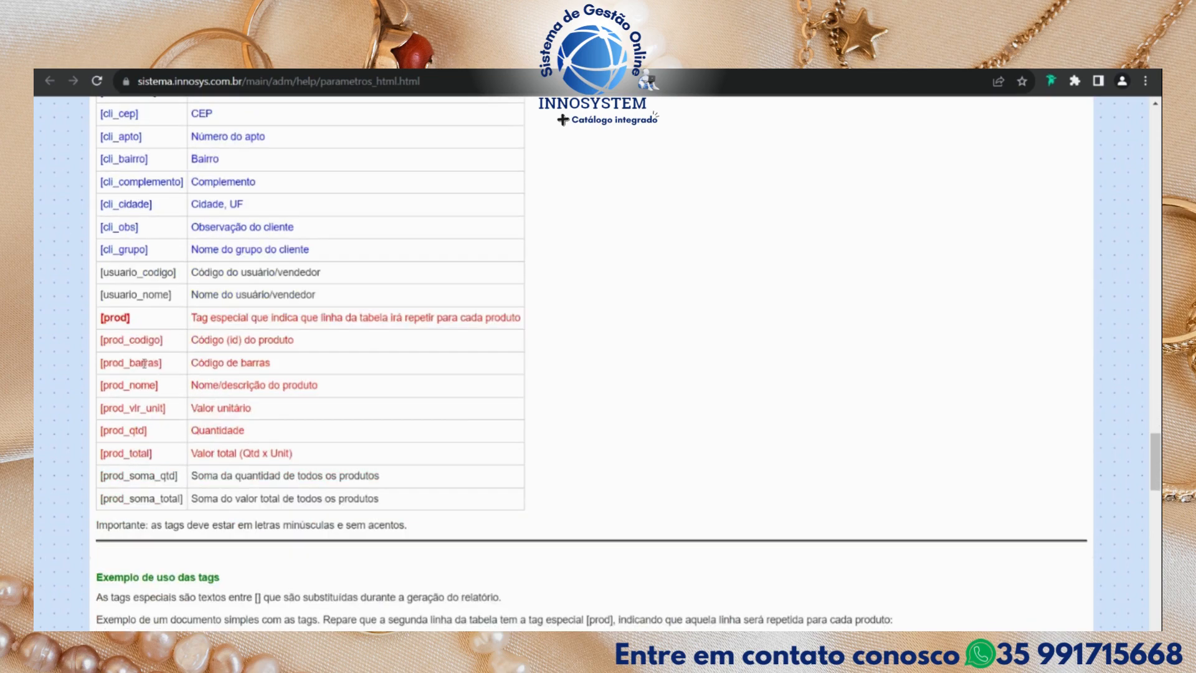
scroll(233, 376, down, 2)
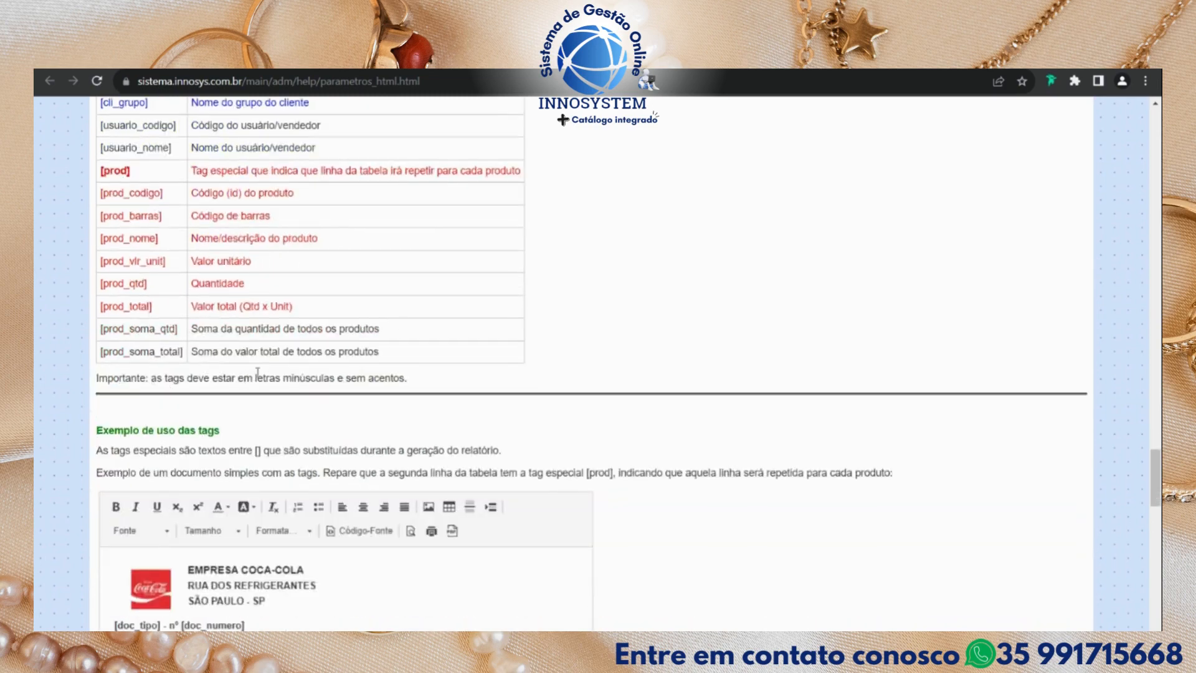
scroll(258, 372, up, 2)
Examine the guide's tag usage example and HTML source code section, then go back up through the guide.
scroll(496, 413, down, 14)
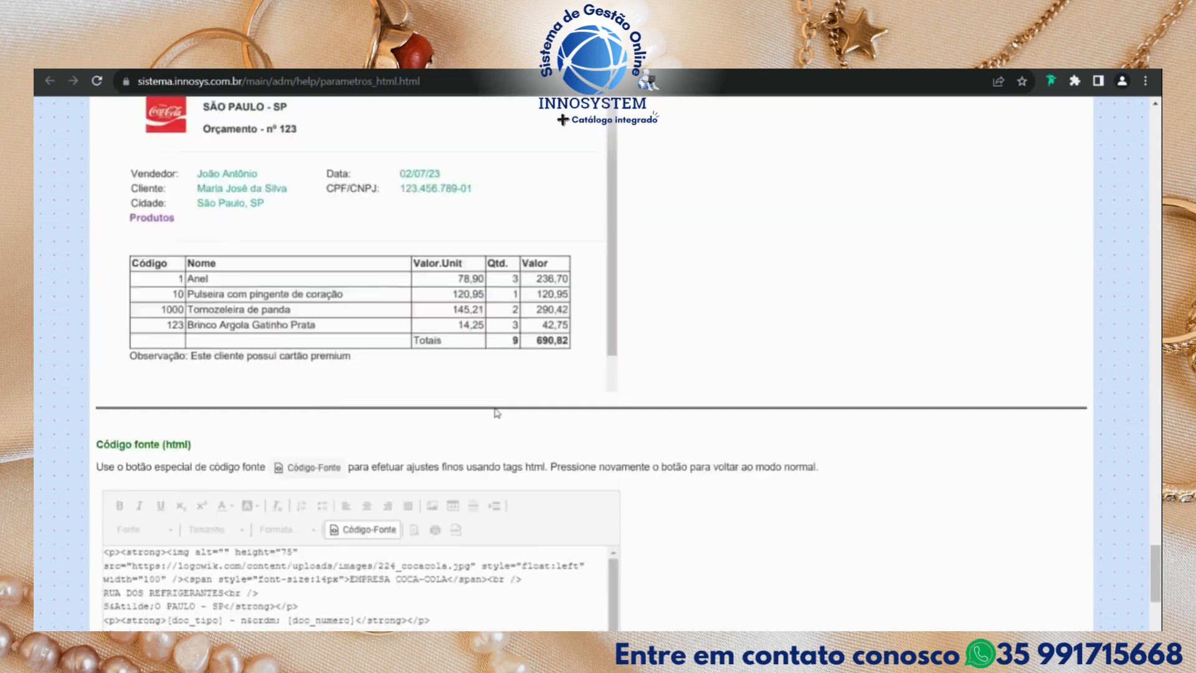
scroll(497, 413, up, 1)
scroll(603, 438, down, 4)
scroll(713, 339, up, 14)
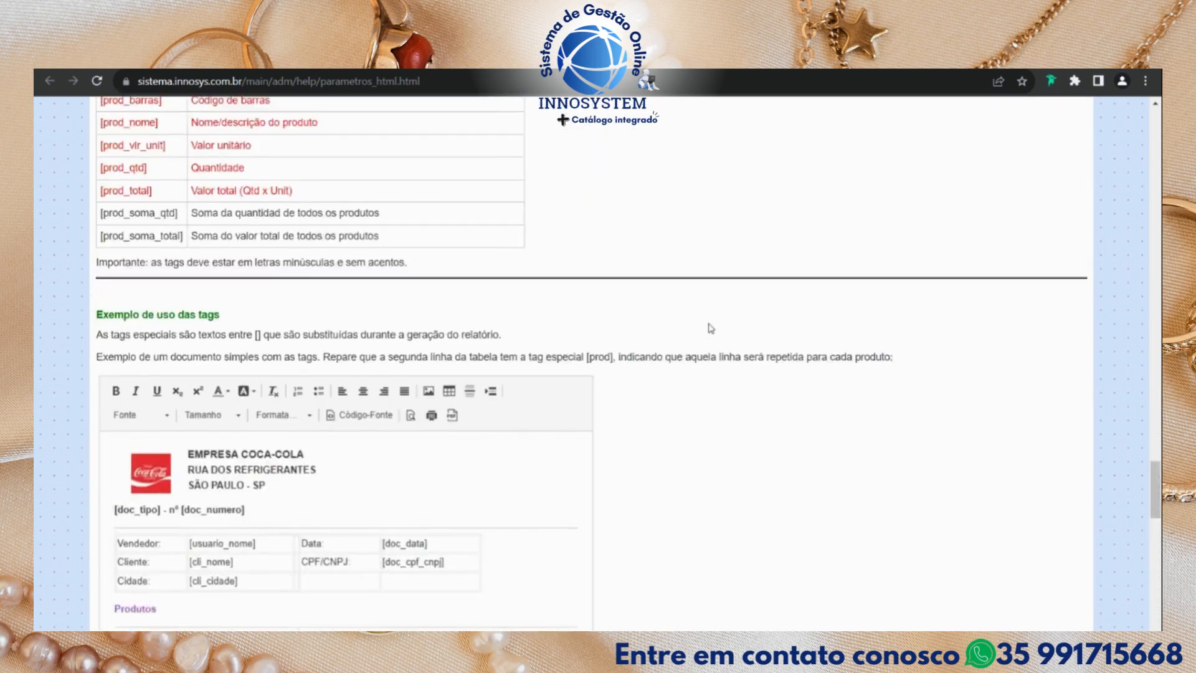
scroll(711, 328, up, 20)
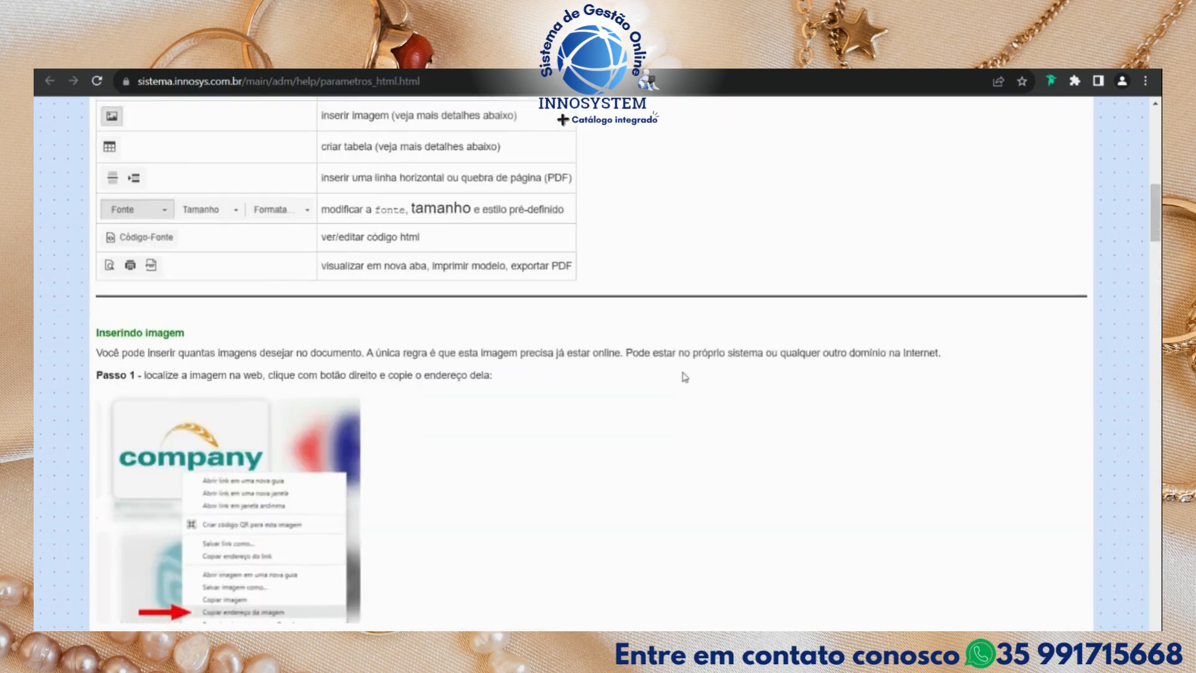
scroll(685, 377, up, 10)
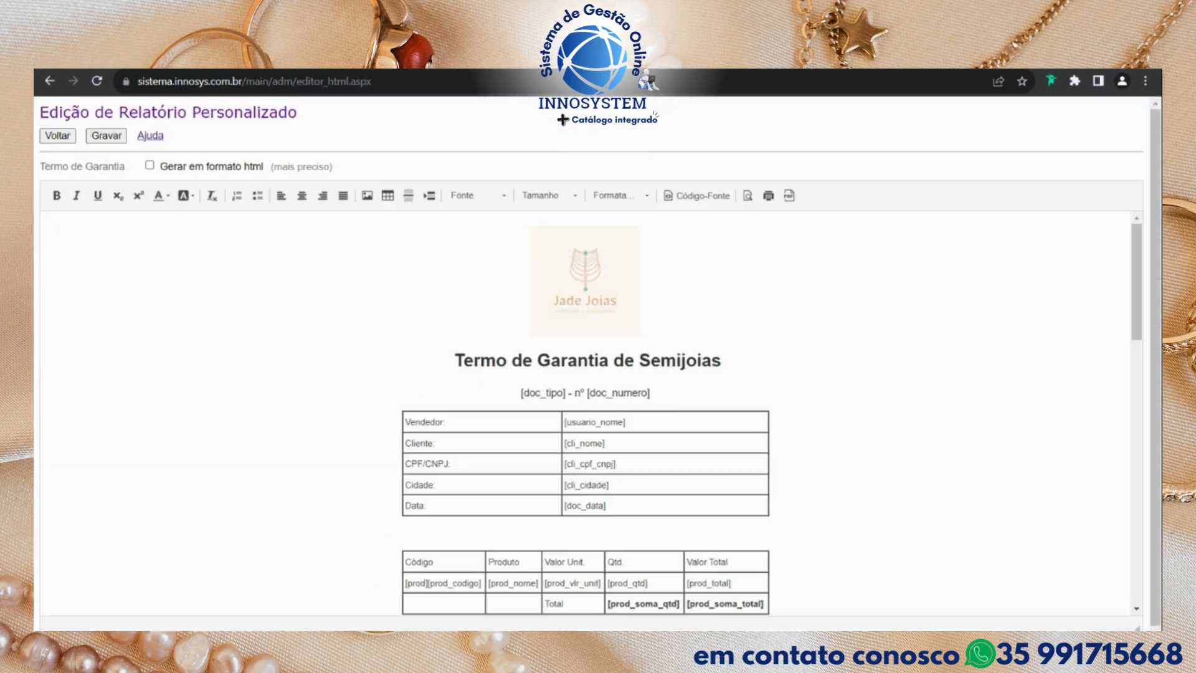